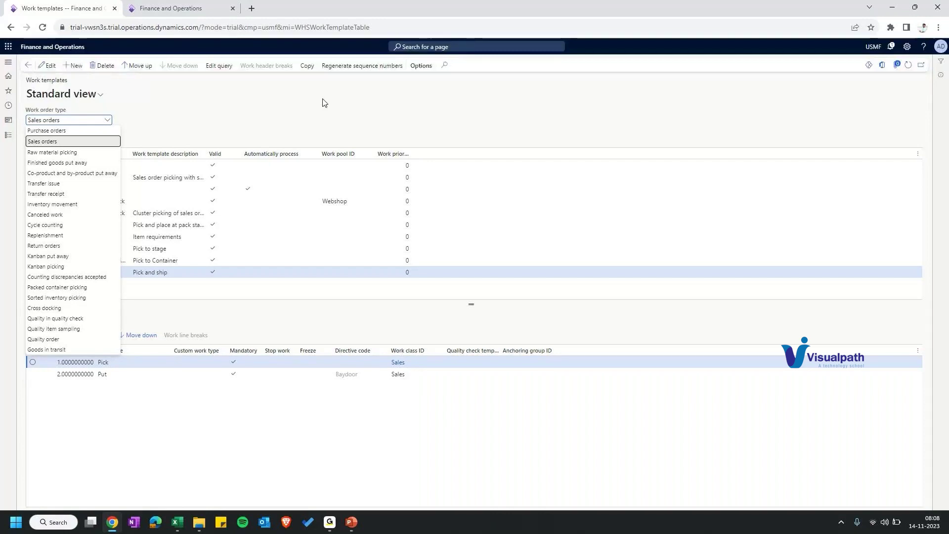
Step: List the Purchase orders work templates and delete the AWM PO template
key(Up)
key(Return)
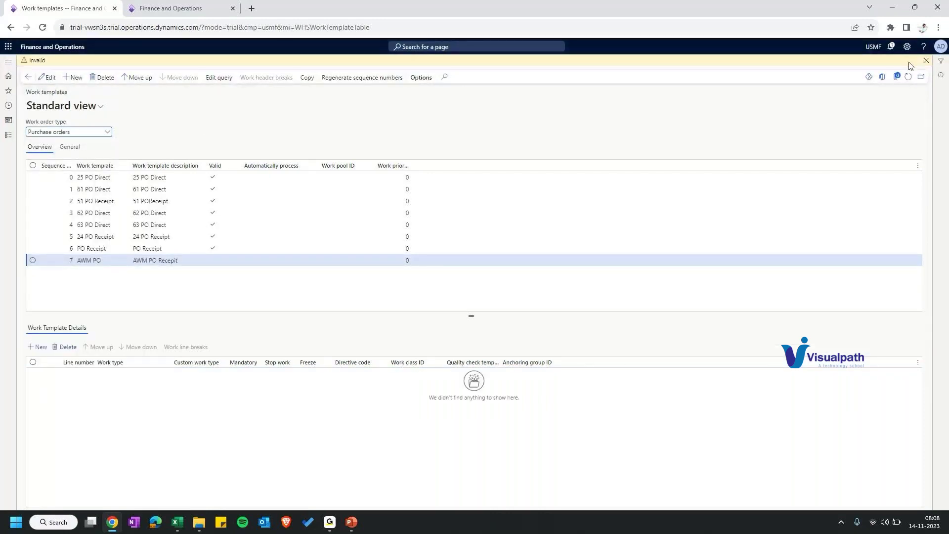
click(926, 61)
click(101, 65)
click(564, 253)
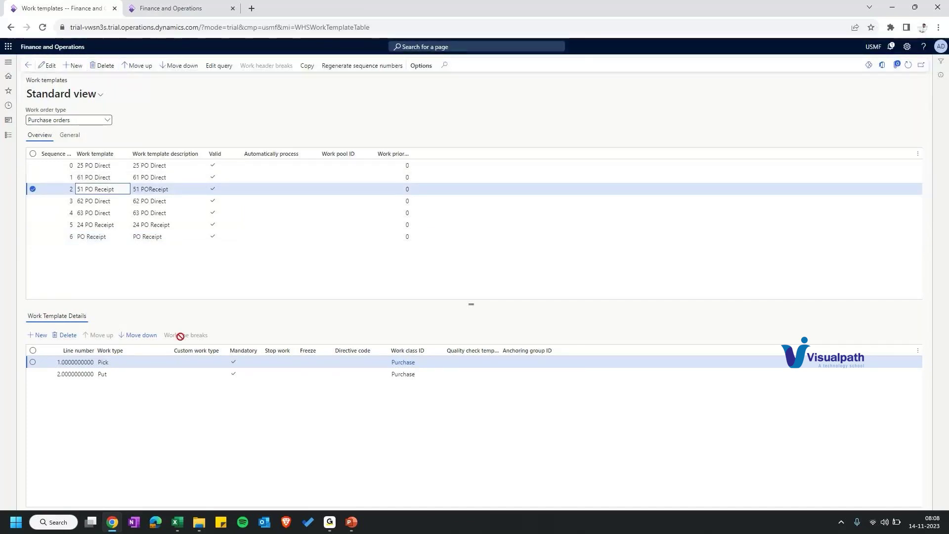
Step: Select the 24 PO Receipt template and open its Purchase work class
key(Down)
key(Down)
key(Down)
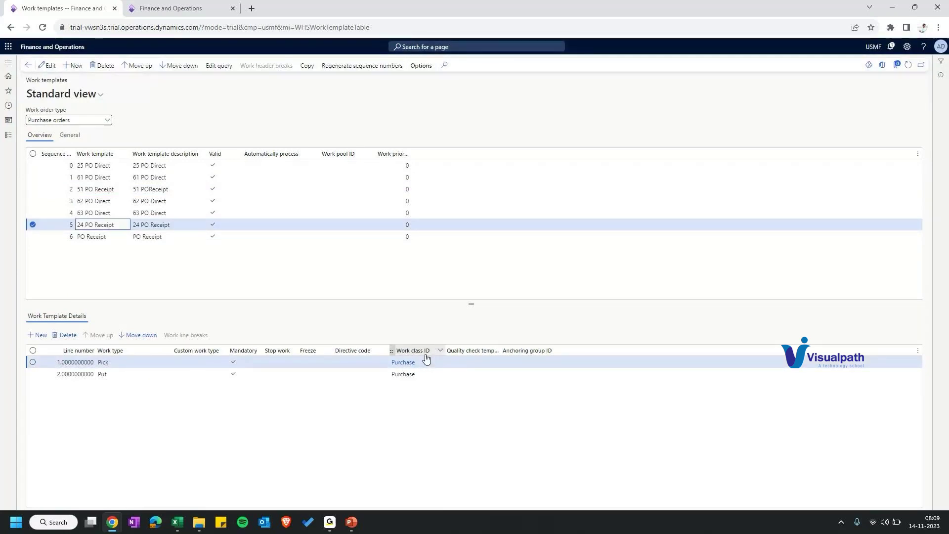
mouse_move(405, 367)
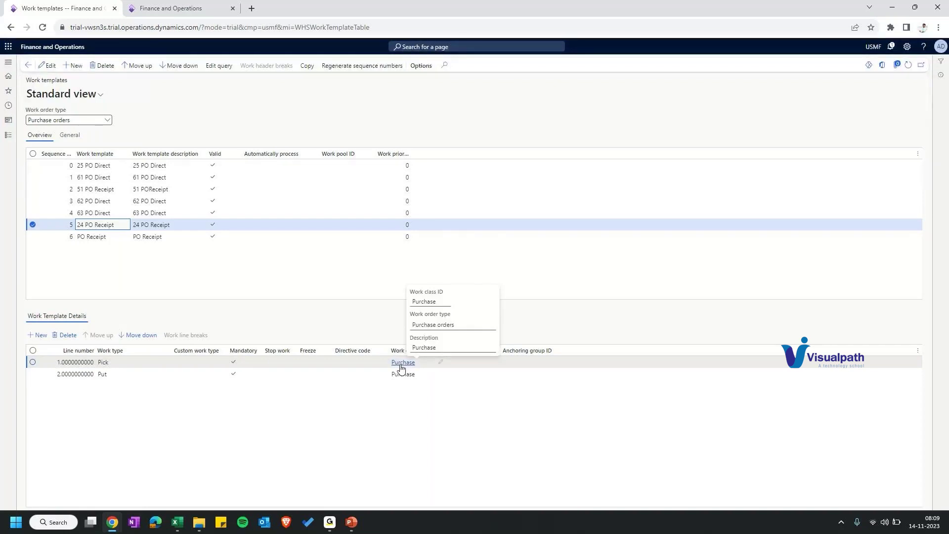
click(403, 363)
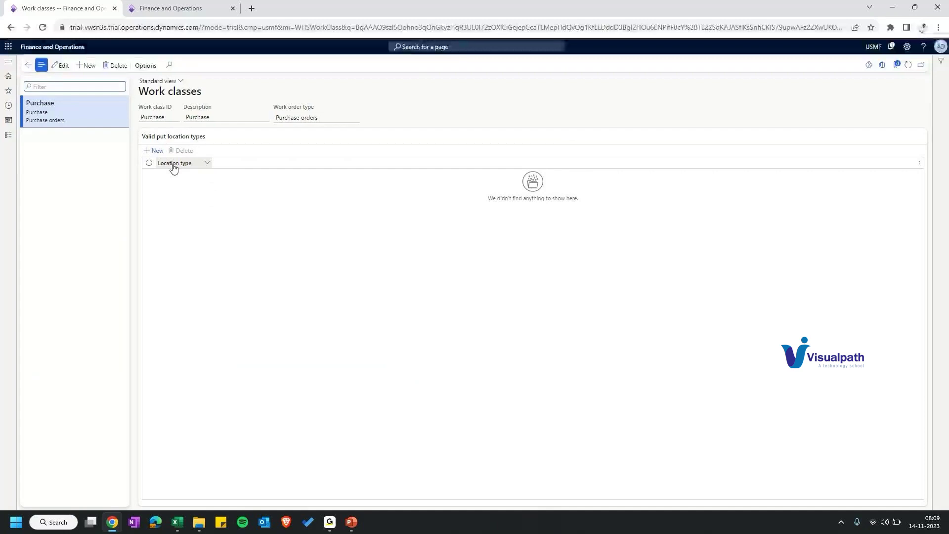
Step: Add a new valid put location type line to Purchase, leaving the Location type blank
key(alt+n)
click(217, 175)
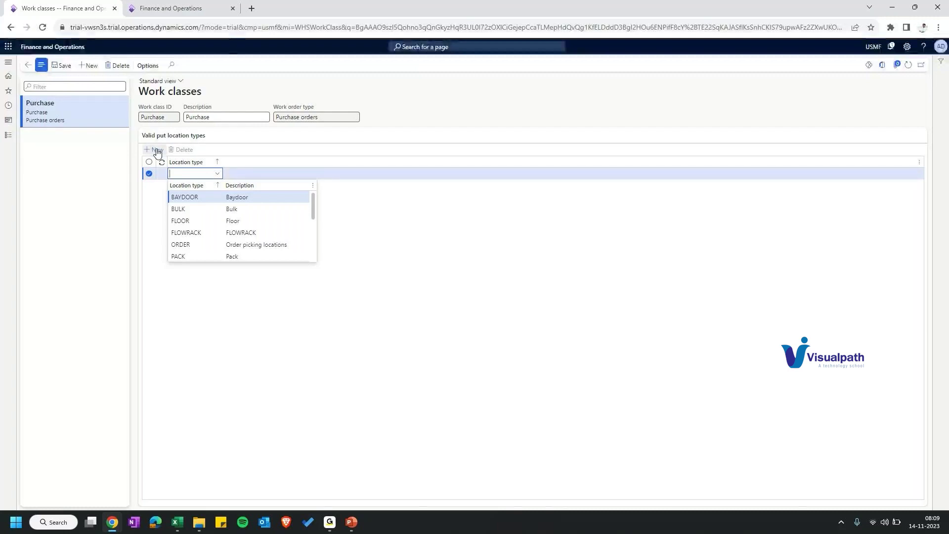
right_click(94, 10)
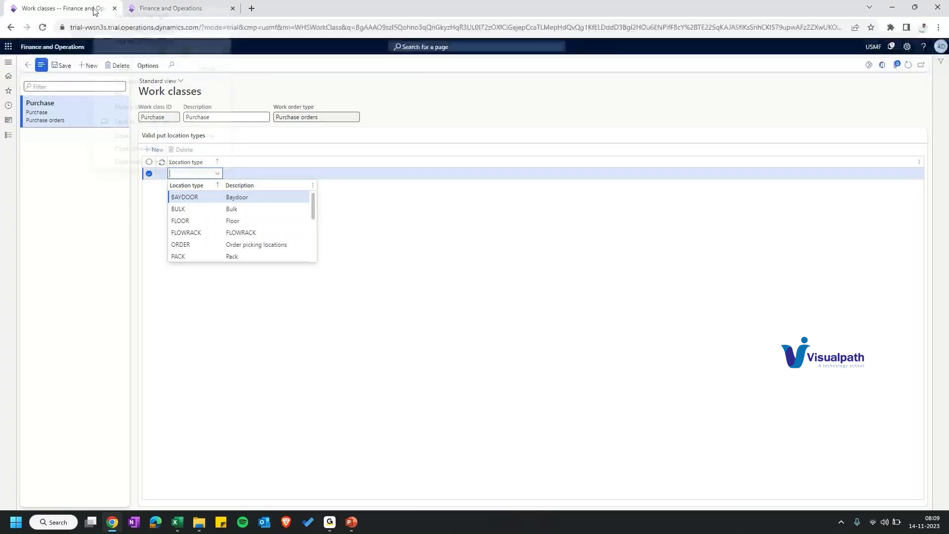
click(162, 154)
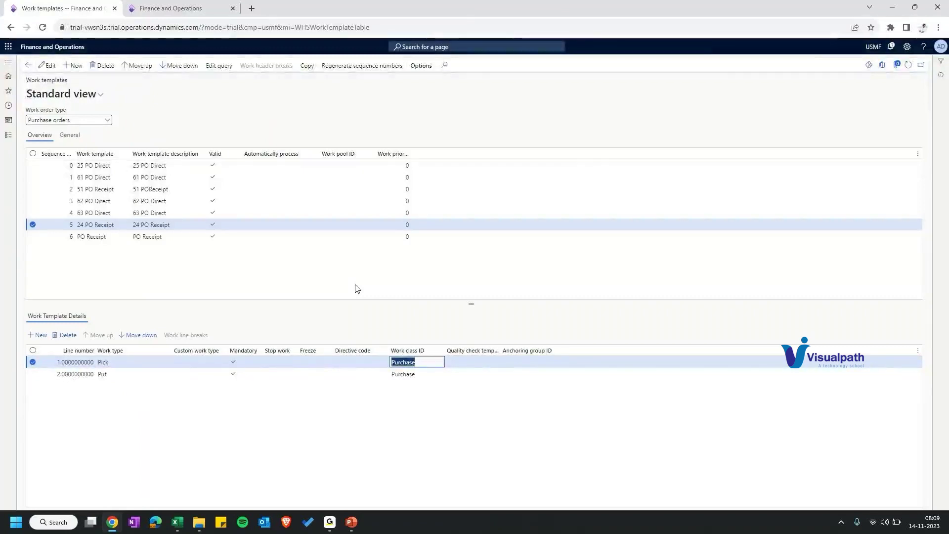
Step: Insert a new Purchase orders work template row at sequence 7
key(alt+n)
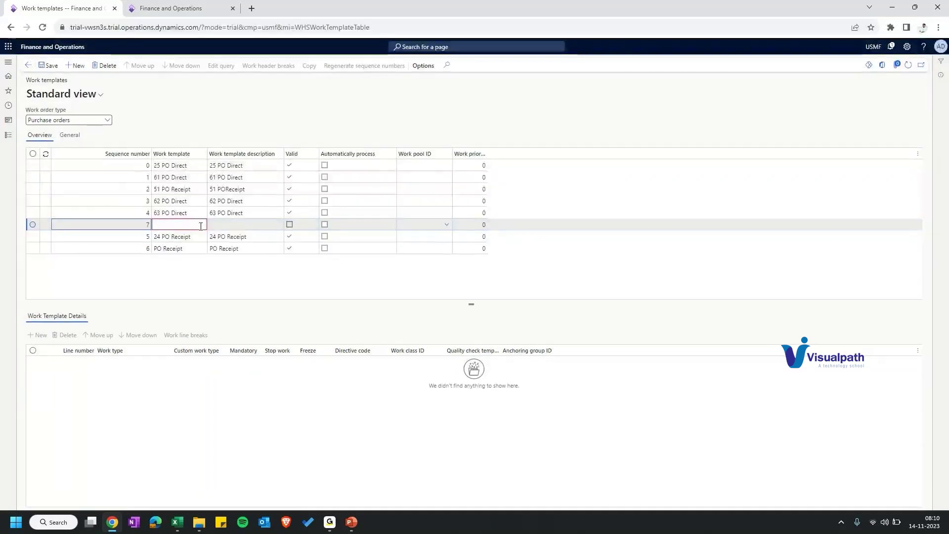
Step: Name the sequence 7 template '66 PO', leaving Work pool ID empty and priority 0
click(201, 225)
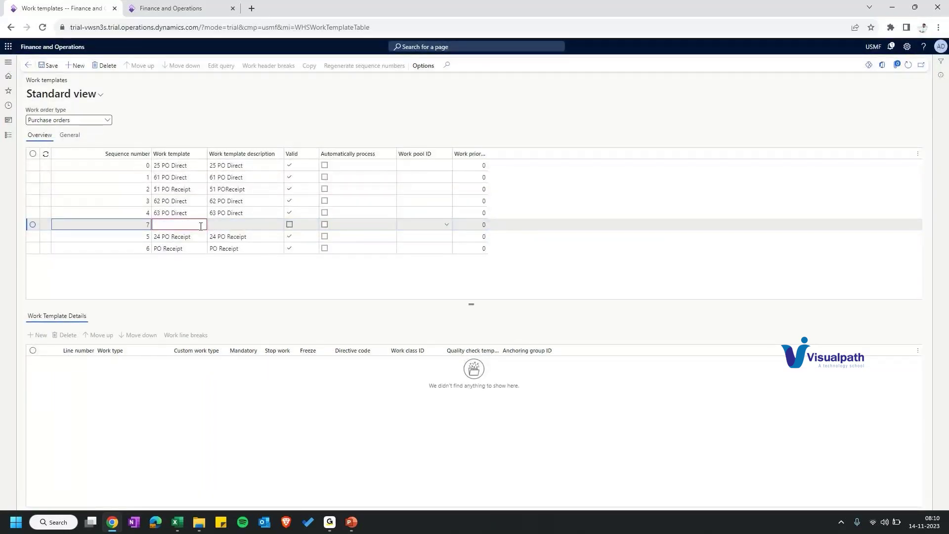
text(66 PO)
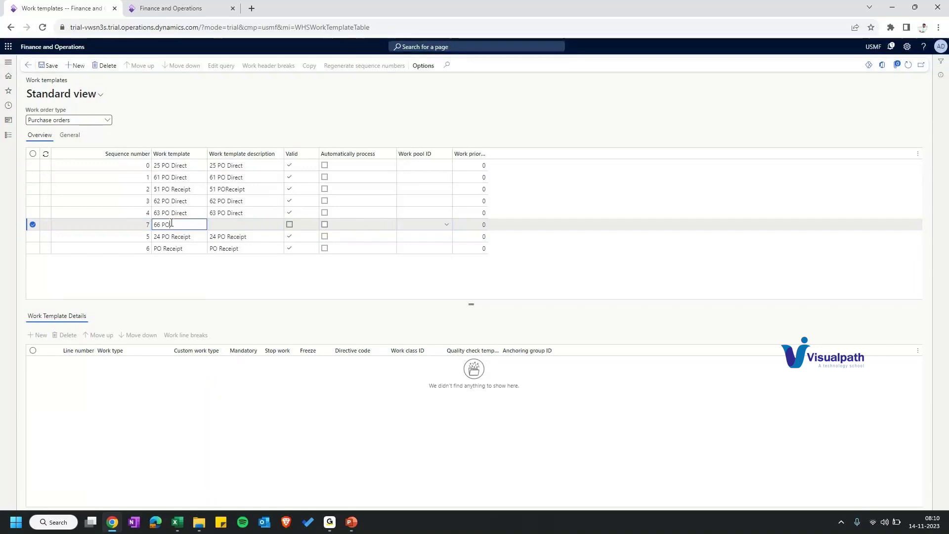
key(Tab)
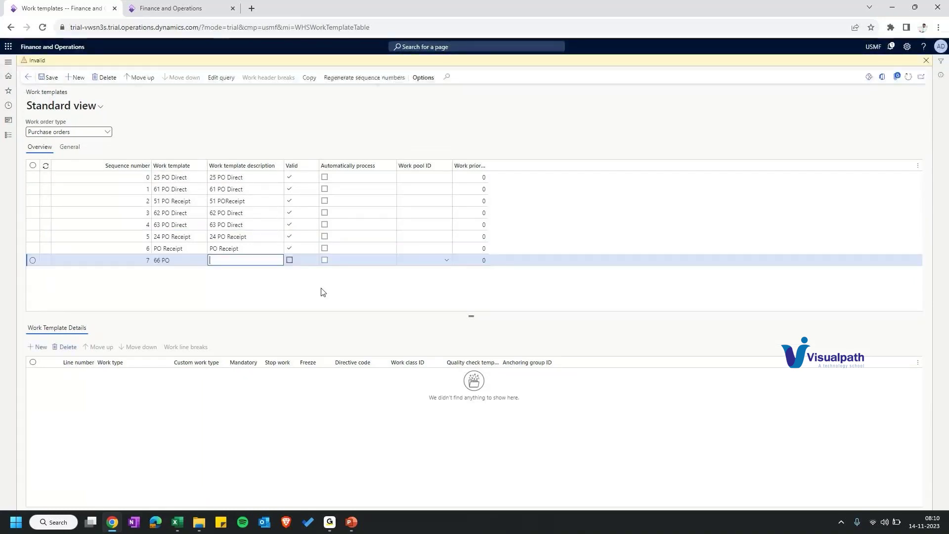
click(447, 260)
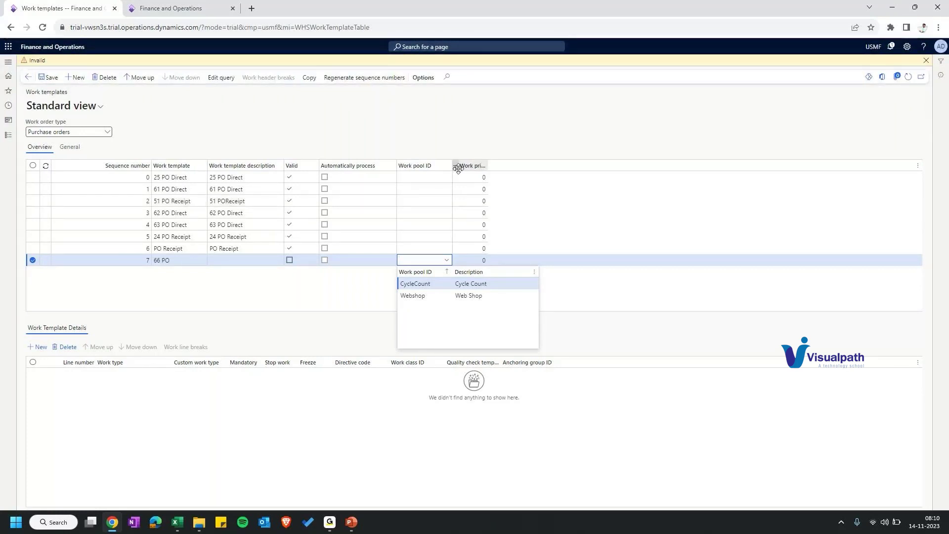
click(460, 260)
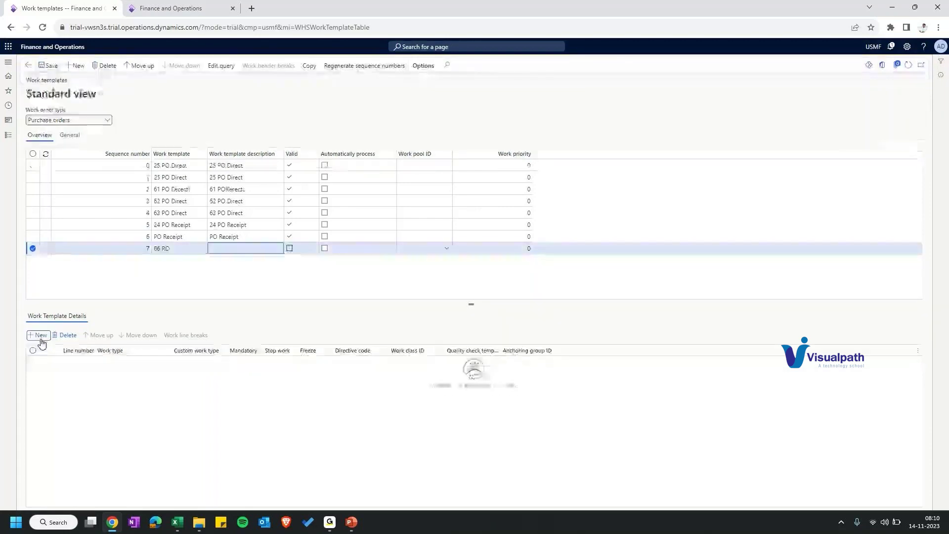
Step: Add Pick, Print and Put detail lines to 66 PO, each with work class Purchase
click(38, 336)
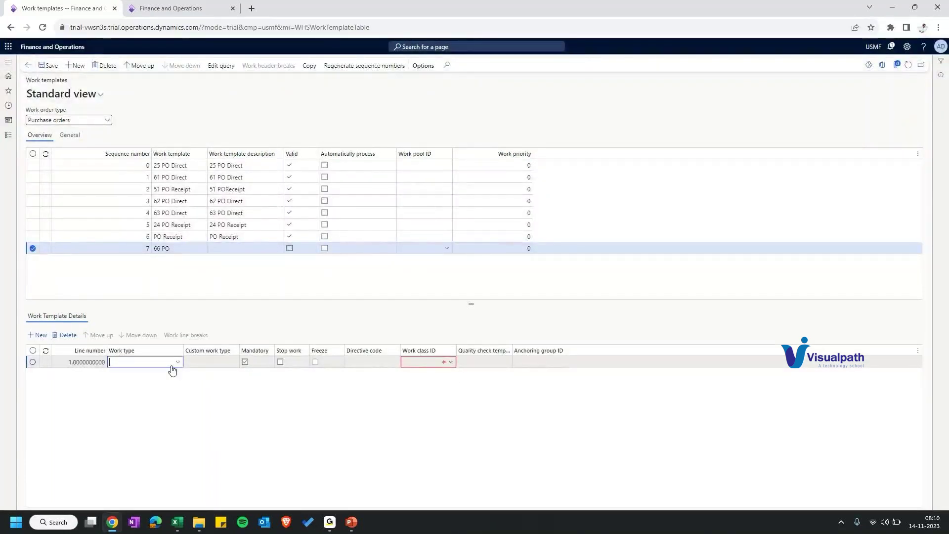
click(451, 363)
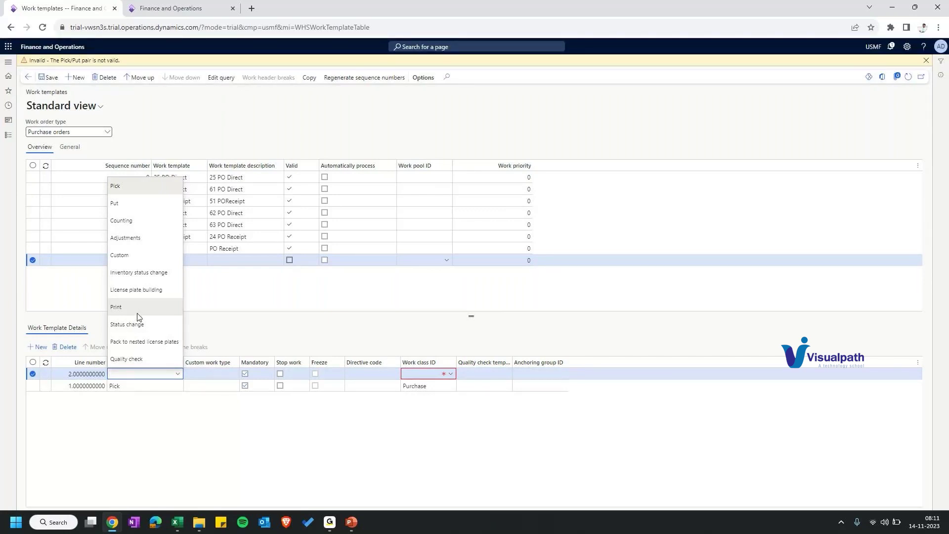
click(138, 313)
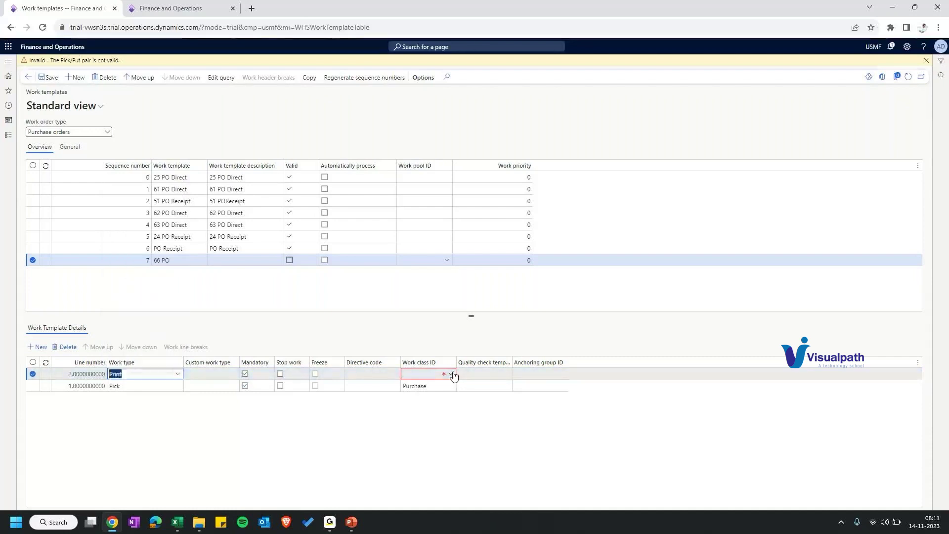
click(450, 377)
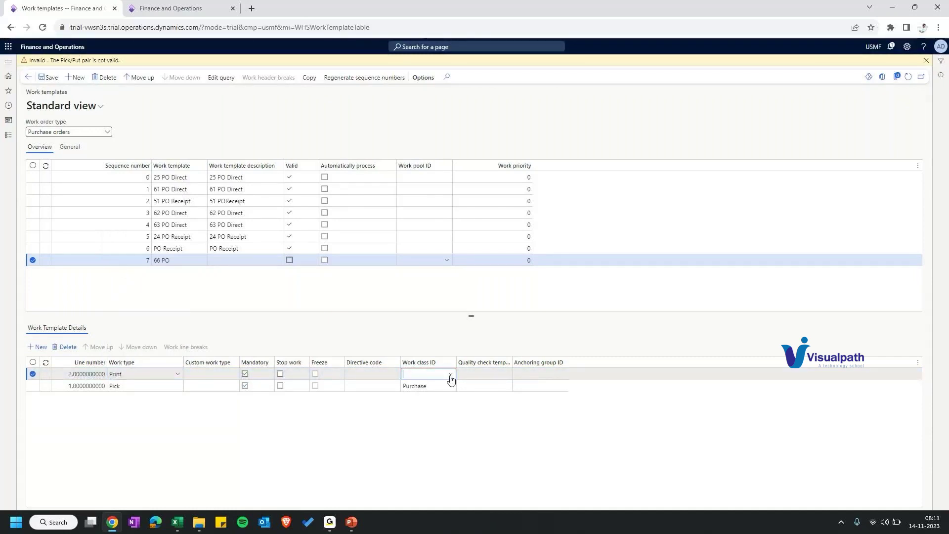
key(alt+n)
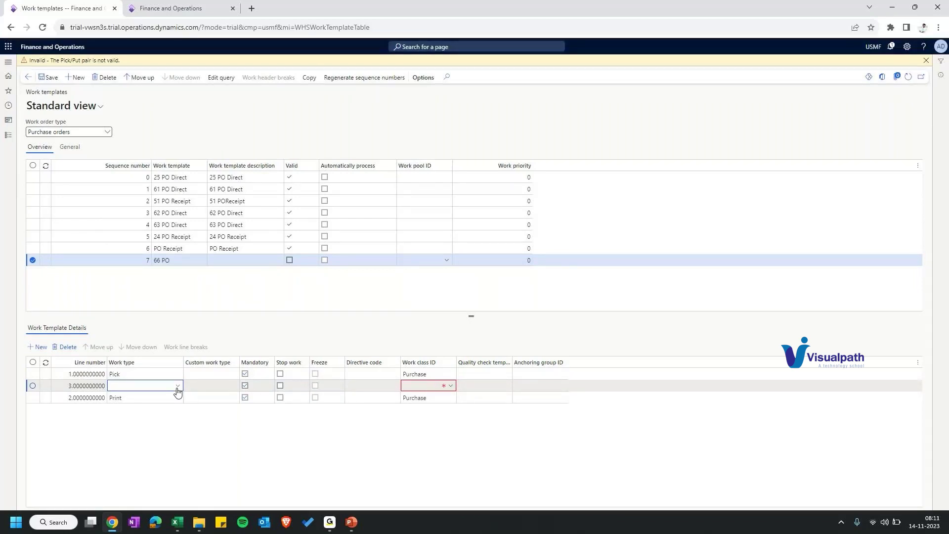
click(451, 386)
click(434, 409)
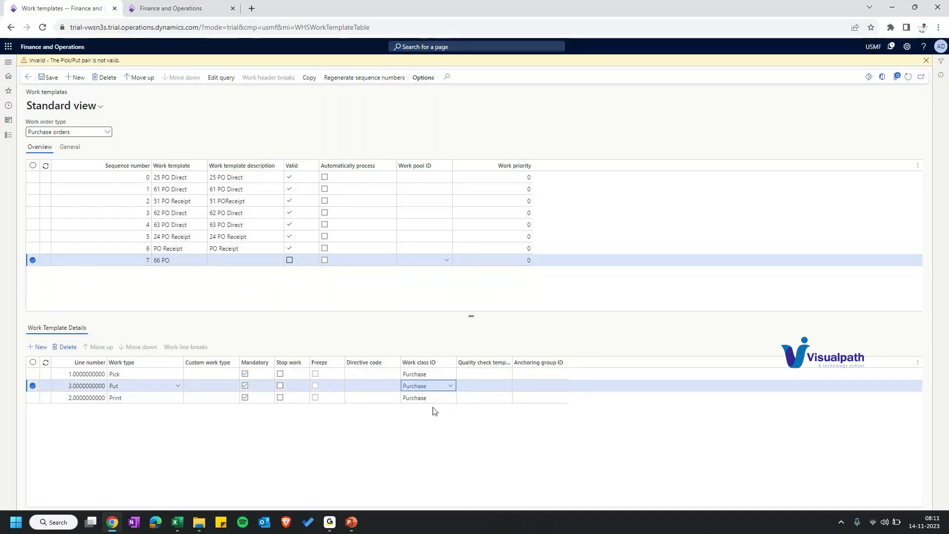
Step: Save the 66 PO template and open its query editor
key(ctrl+s)
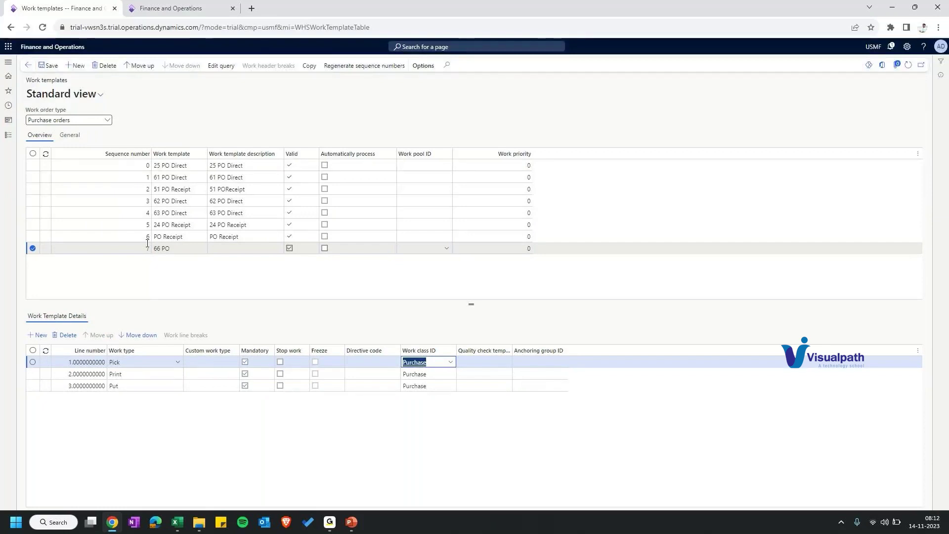
click(147, 245)
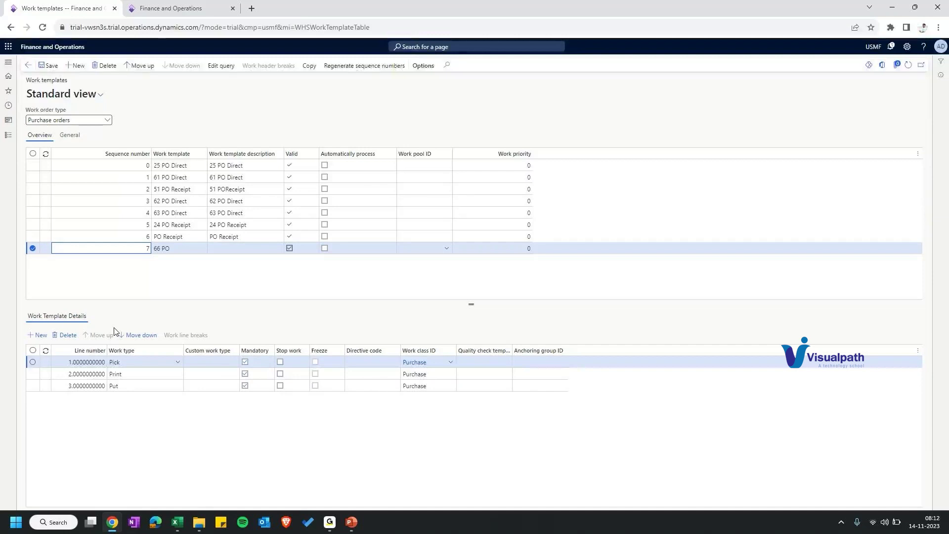
click(222, 66)
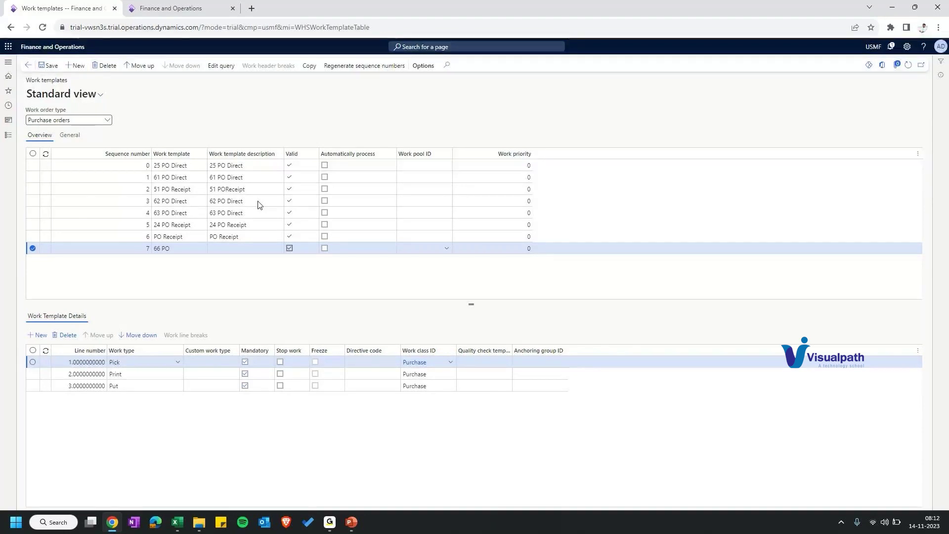
click(311, 147)
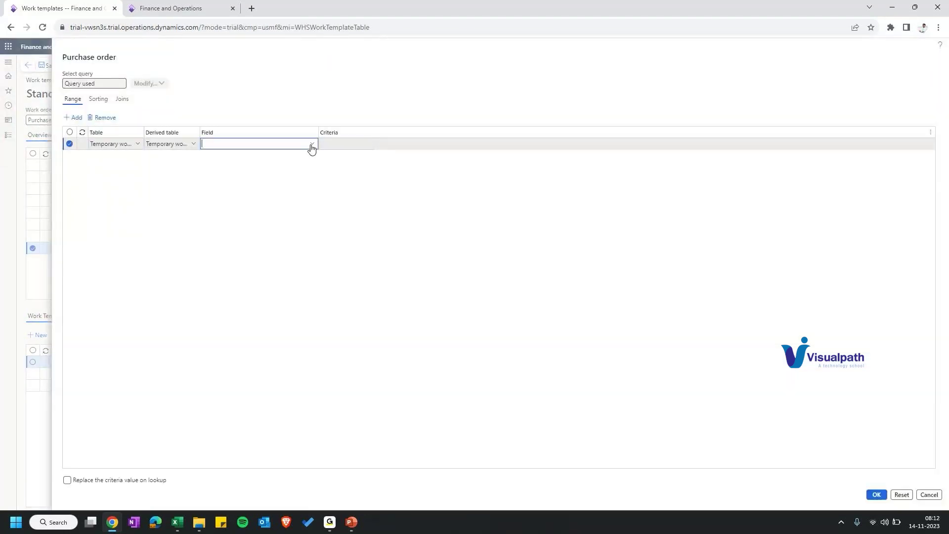
Step: Add a Warehouse range to the 66 PO query and accept the grouping reset
text(WARE)
click(289, 167)
click(344, 145)
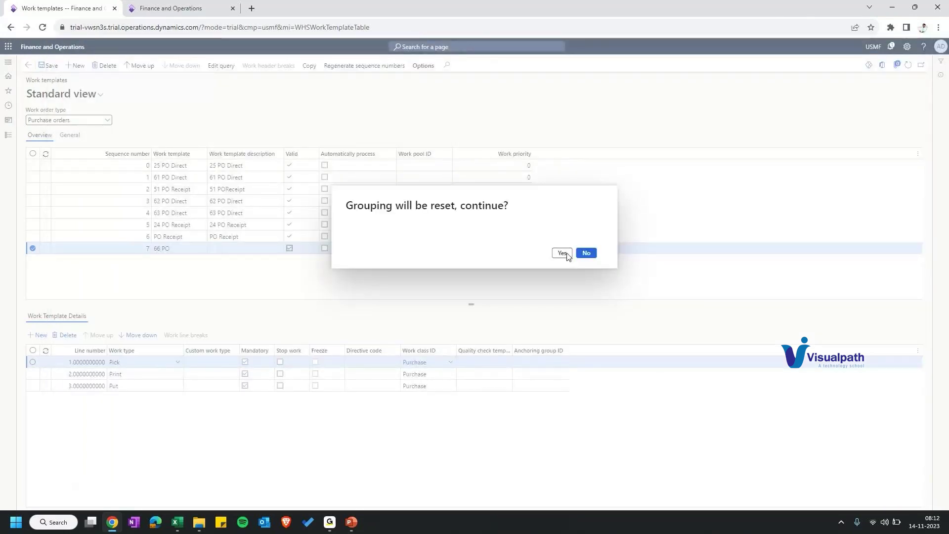
click(566, 254)
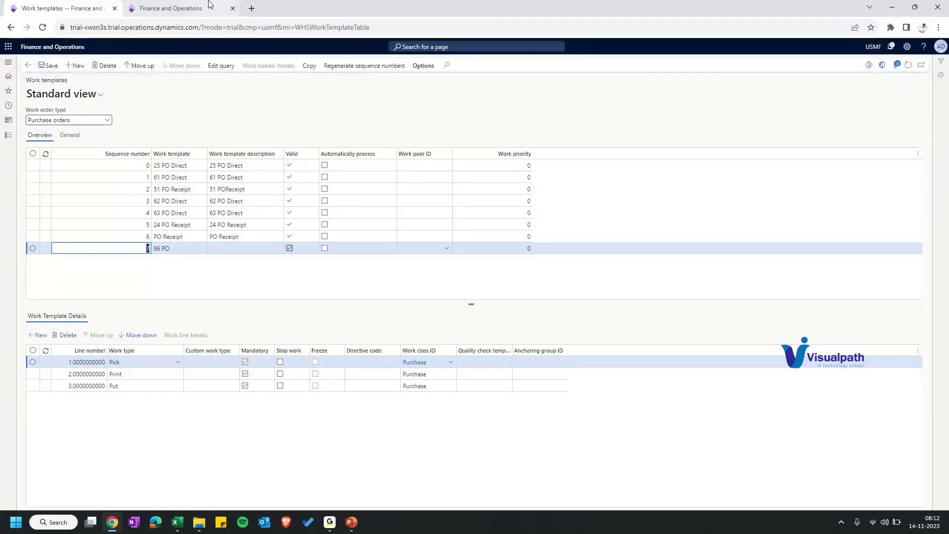
click(289, 248)
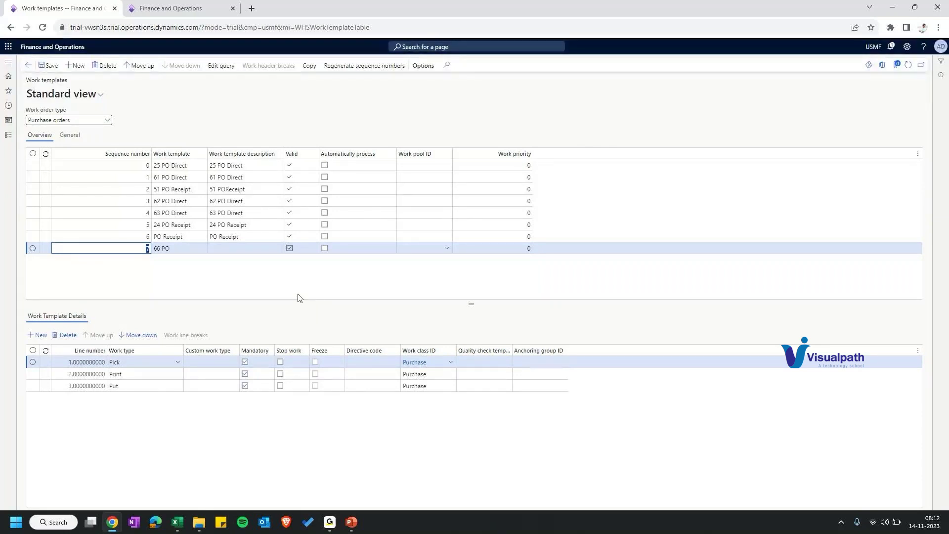
click(469, 104)
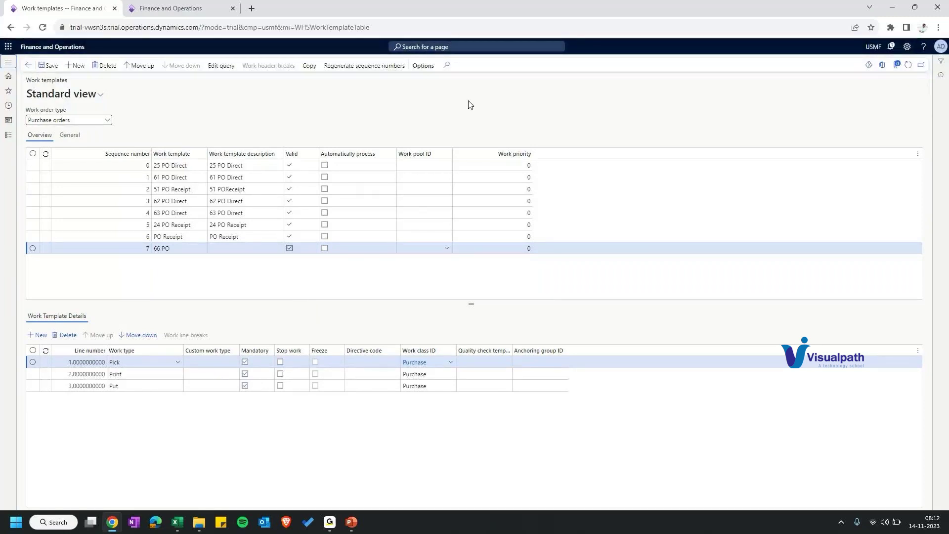
Step: Select the Print detail line of the 66 PO template
click(139, 375)
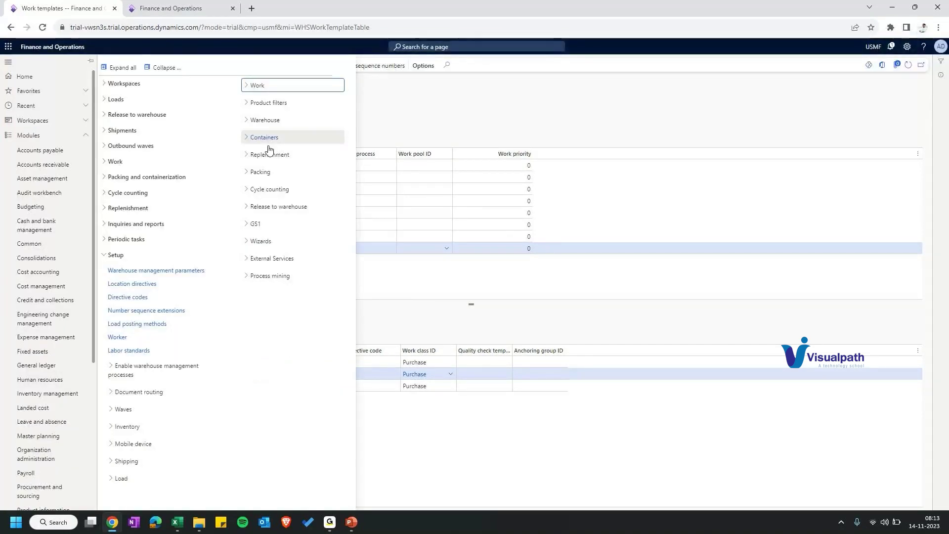
Step: Create a new location directive named 66 on the Location directives page
click(132, 285)
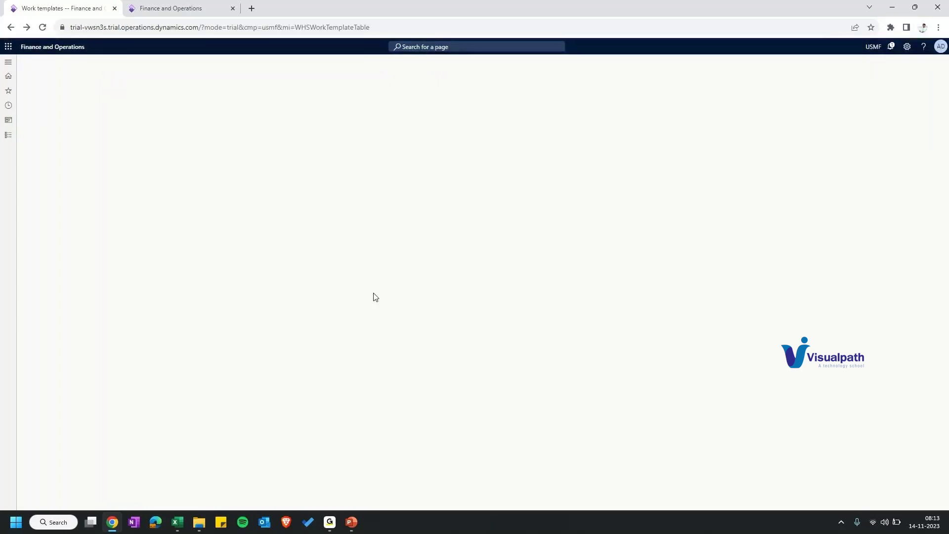
click(933, 113)
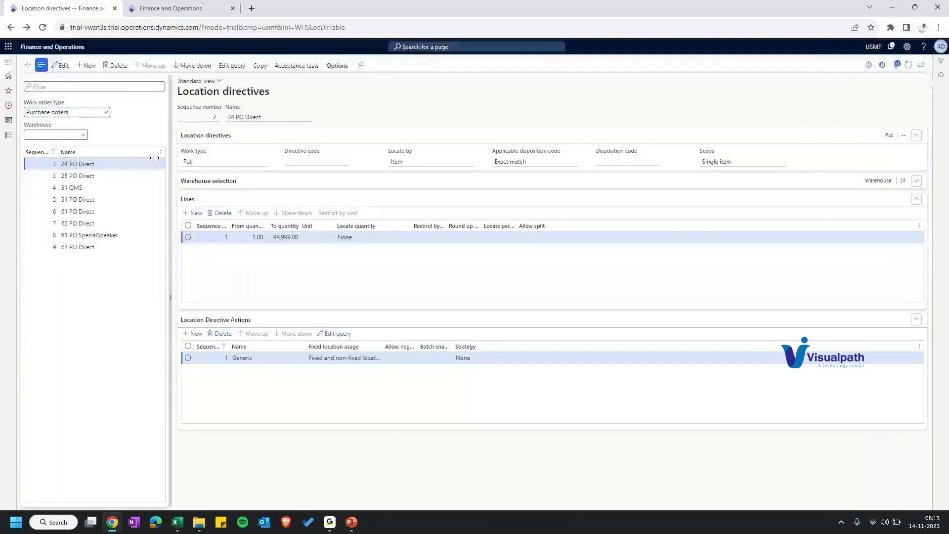
key(alt+n)
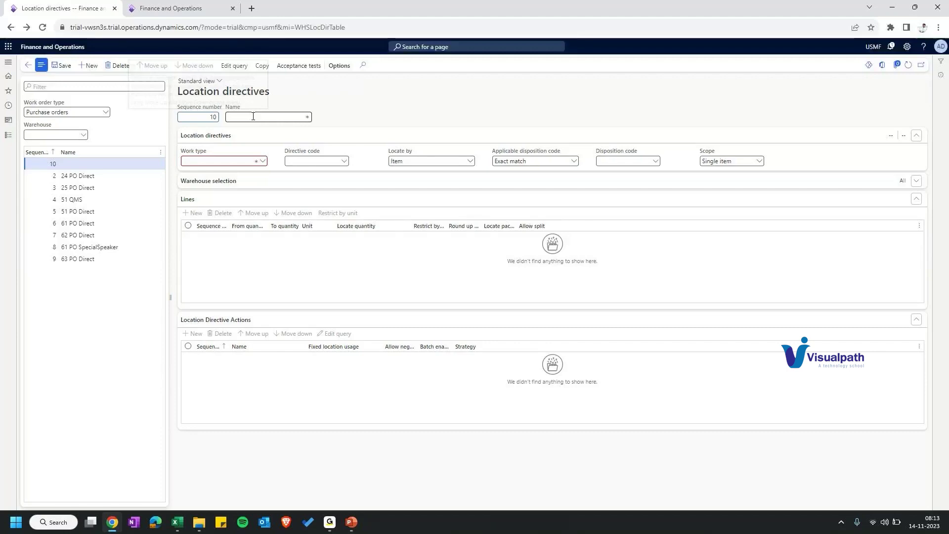
click(253, 116)
text(66)
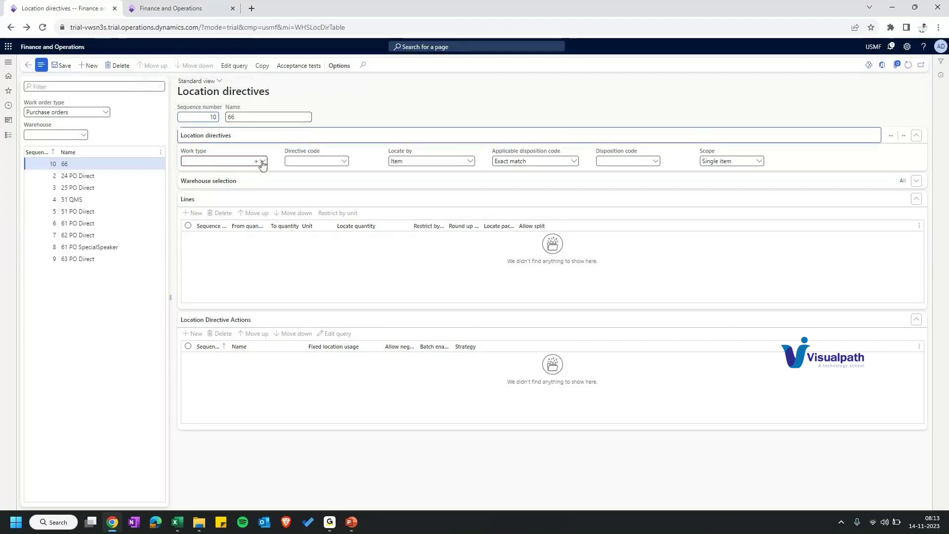
click(262, 161)
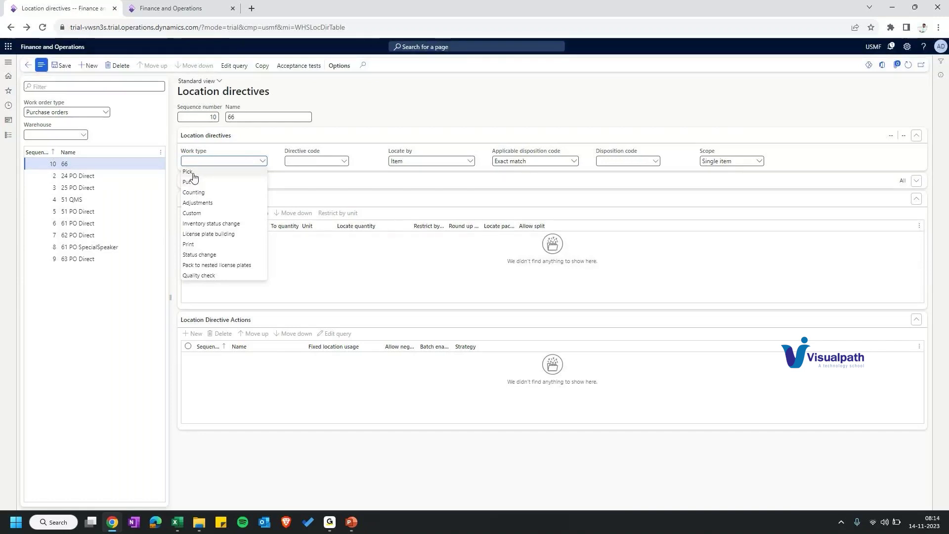
Step: In another tab, open the module list and scroll toward Warehouse management
right_click(86, 15)
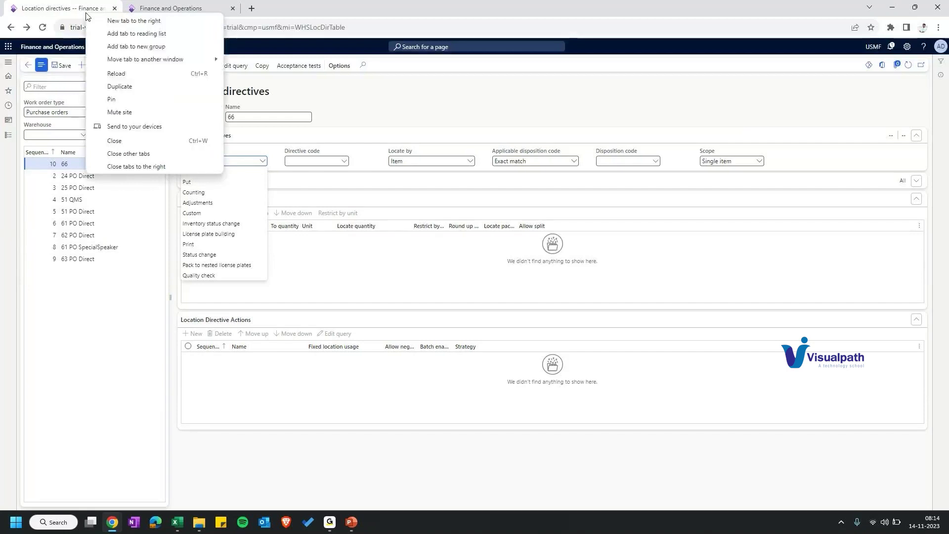
key(Escape)
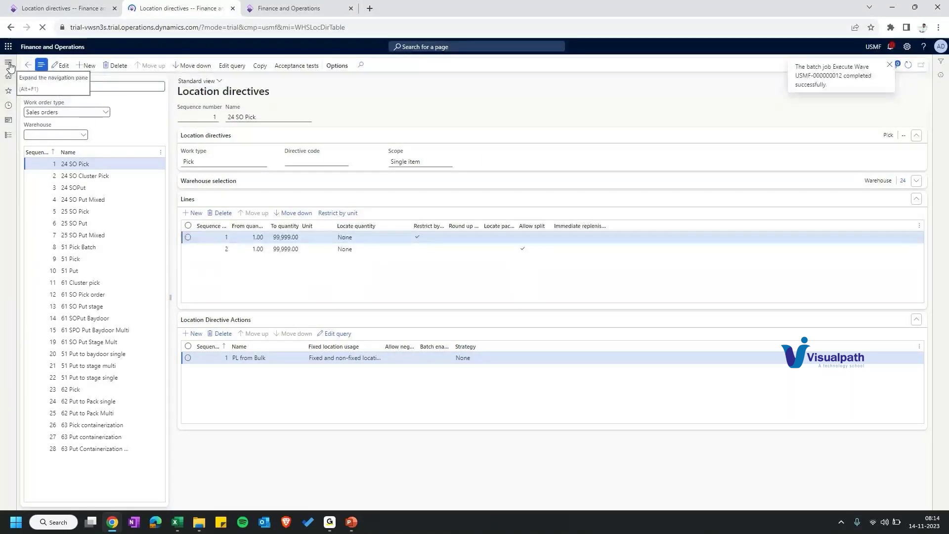
click(10, 67)
scroll(59, 503, down, 3)
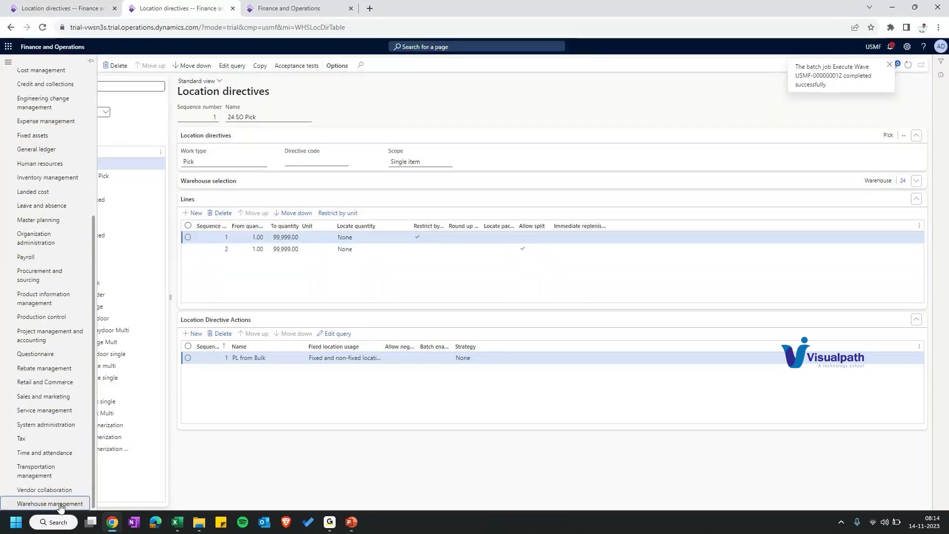
Step: Open the Warehouses page and review warehouse 66's settings
click(60, 504)
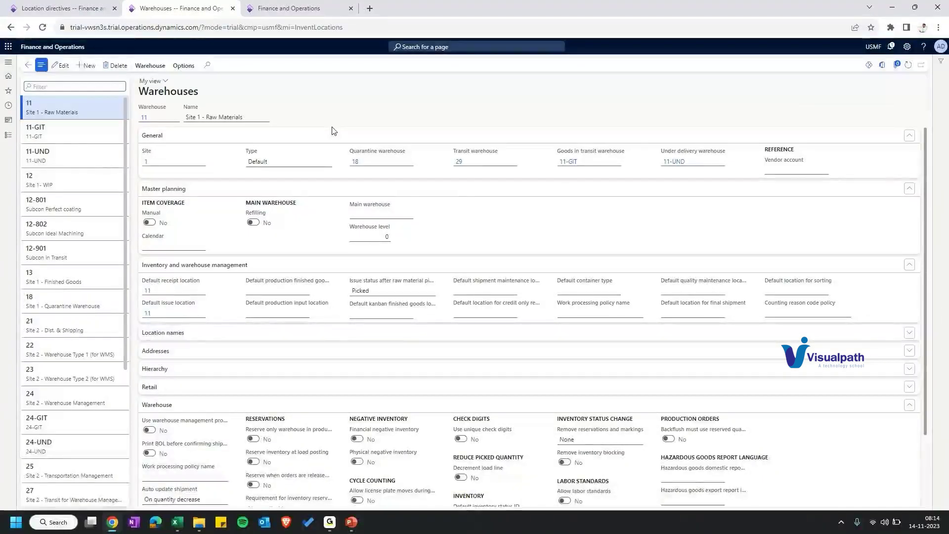
scroll(181, 287, down, 1)
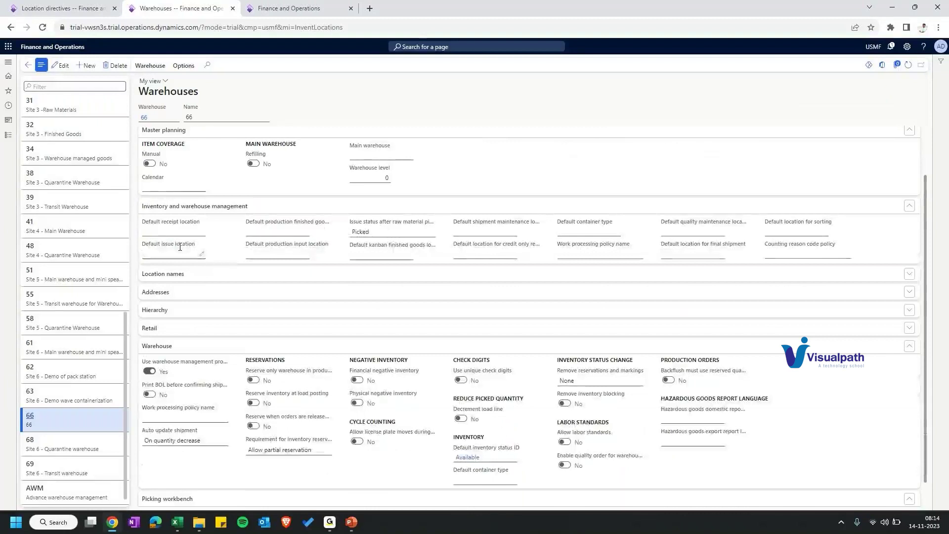
scroll(188, 250, up, 1)
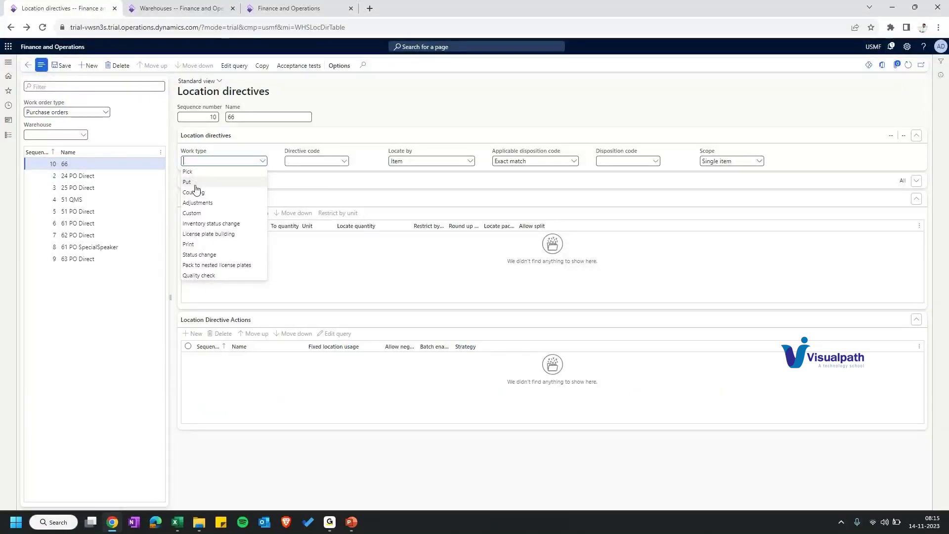
Step: Set directive 66's work type to Put, save, and add a first line with To quantity and Unit
click(188, 182)
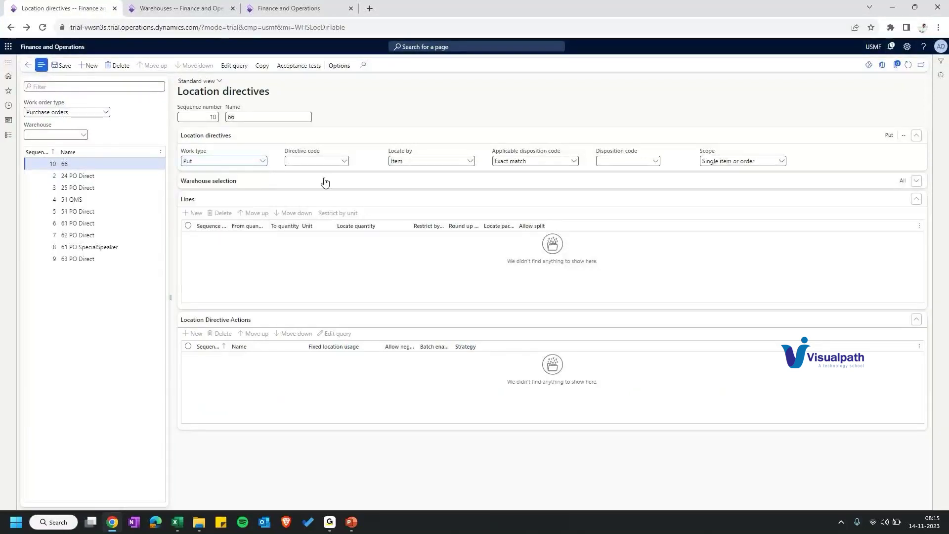
click(64, 67)
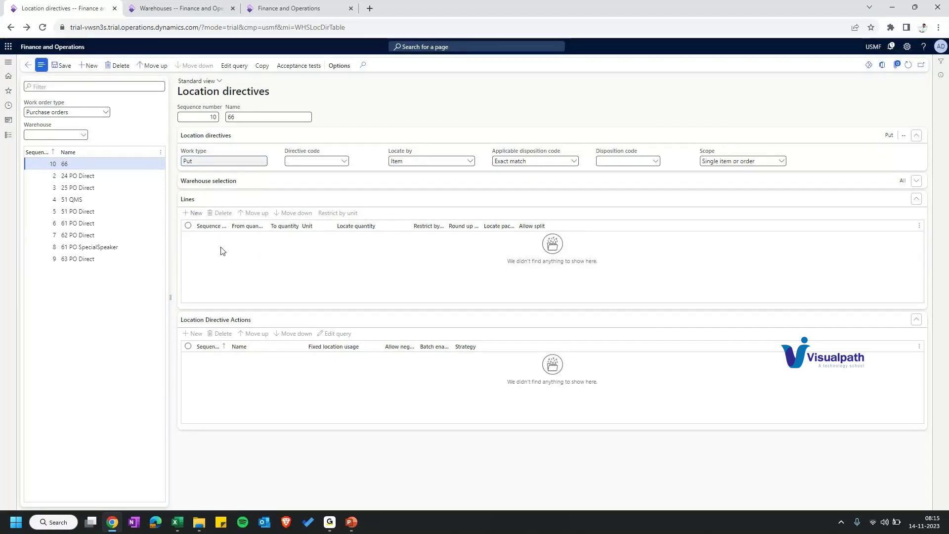
click(221, 251)
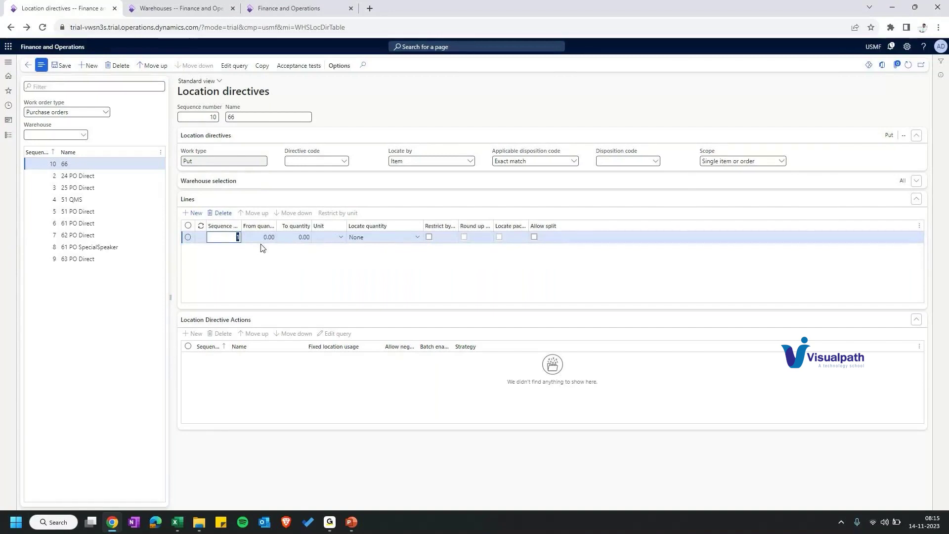
click(298, 238)
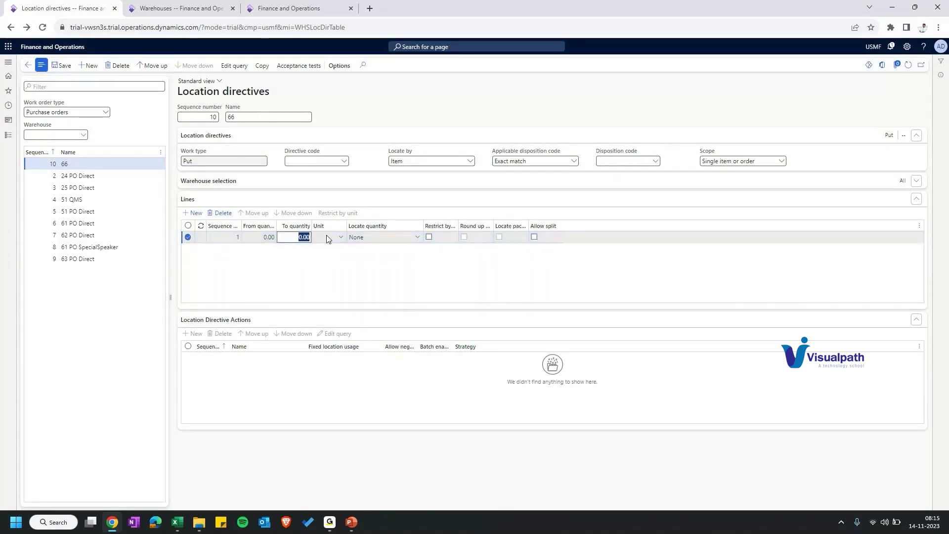
click(327, 240)
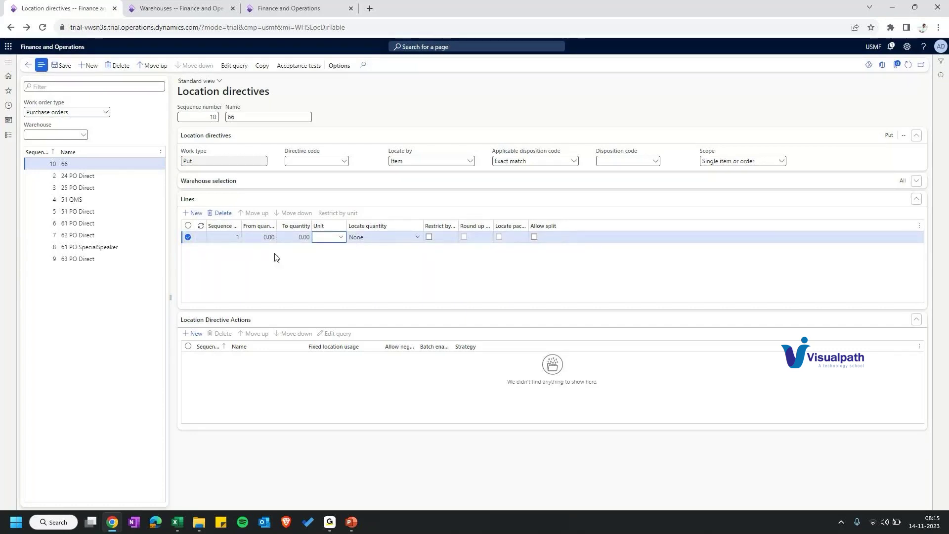
Step: Create a directive action named 'Bulk Location' and open its query editor
click(303, 361)
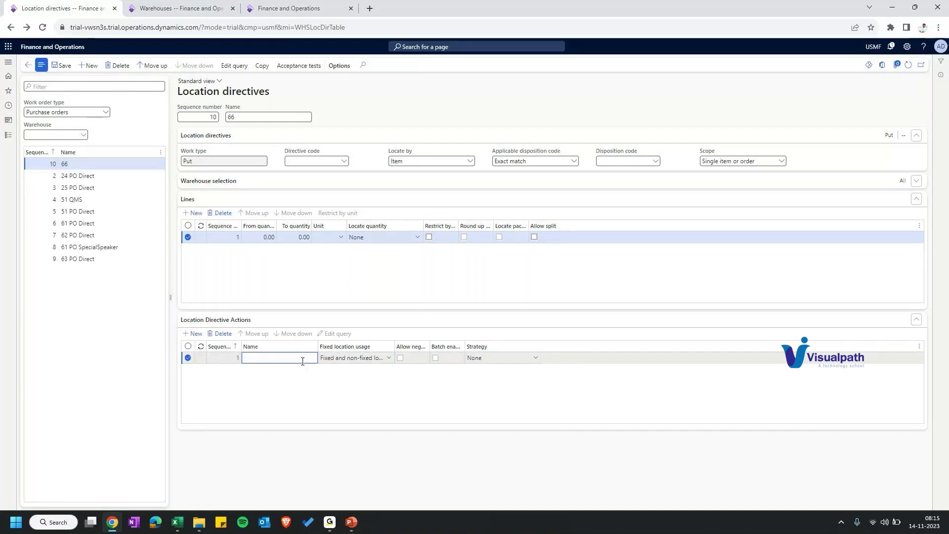
text(Bulk Lo)
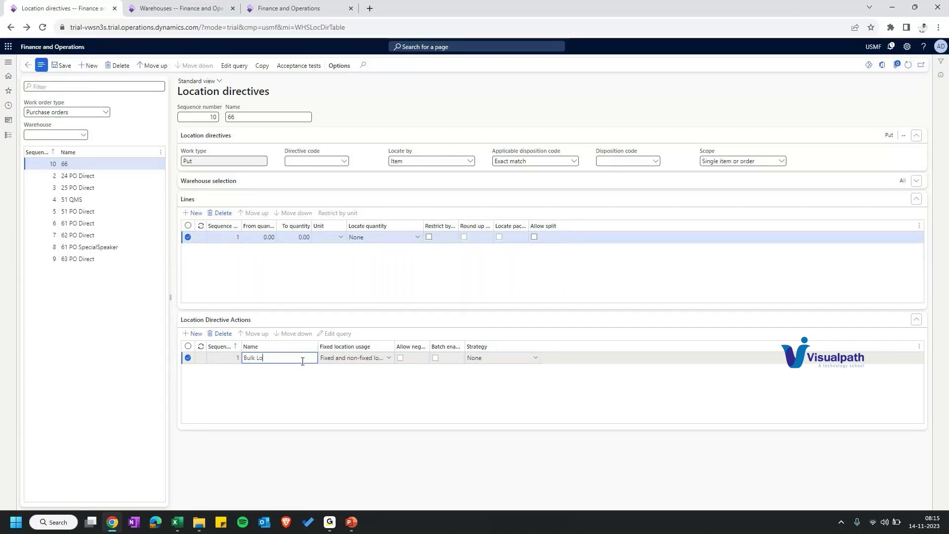
text(cation)
key(Tab)
click(332, 334)
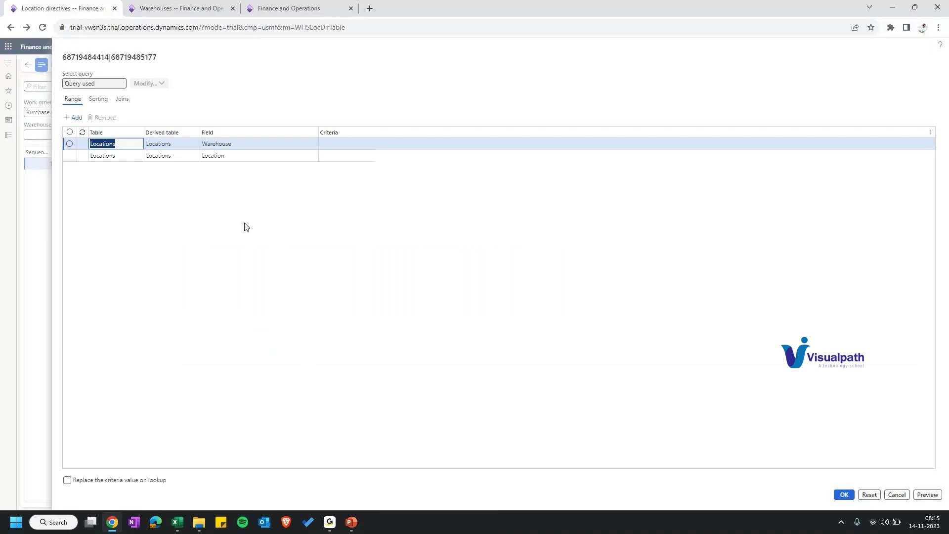
Step: Leave the Warehouse range empty and change the second range's field to Location profile ID
click(331, 143)
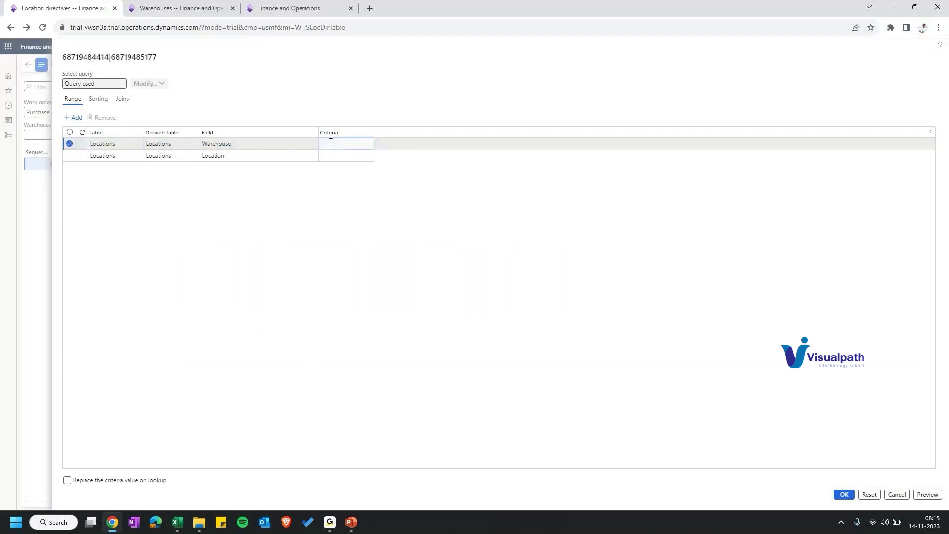
key(Tab)
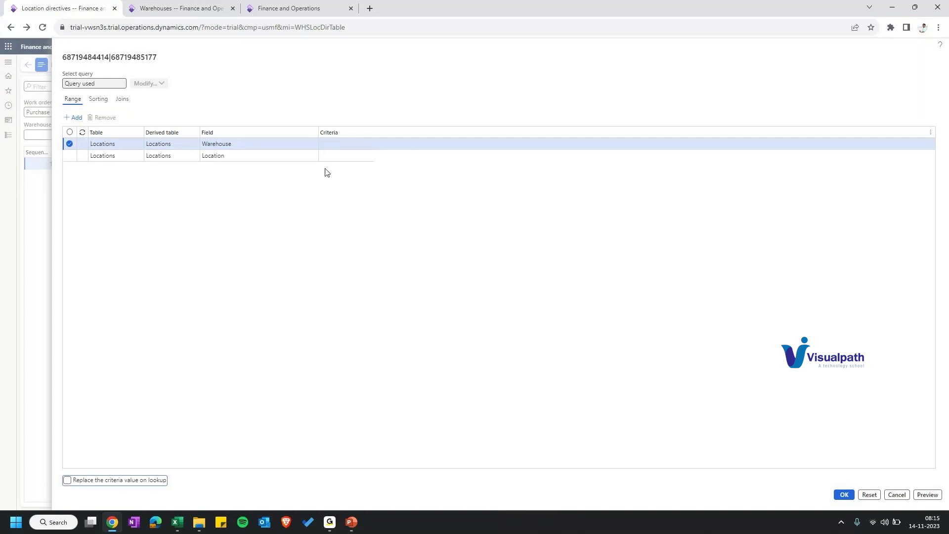
click(277, 155)
click(238, 193)
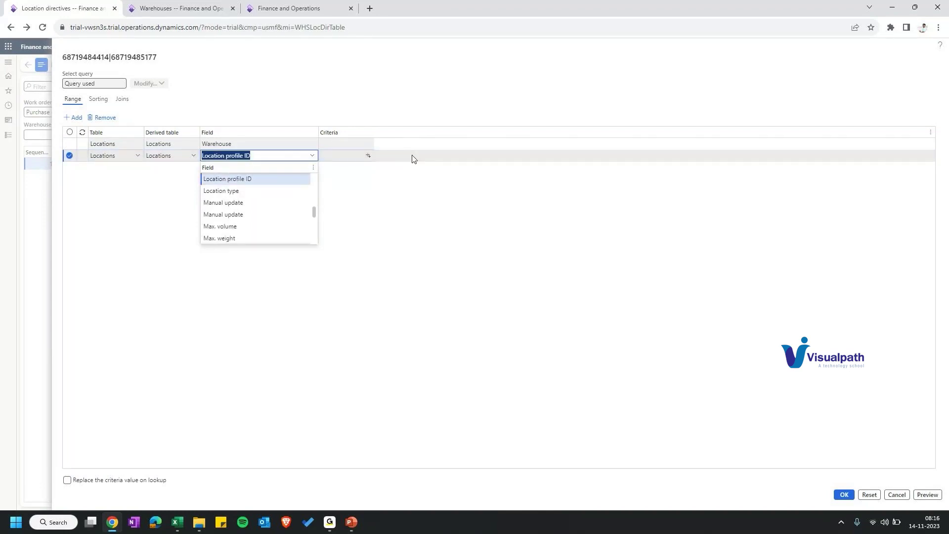
Step: Browse the location profile list for the criteria, then switch to the Warehouses browser tab
click(367, 156)
scroll(351, 212, down, 1)
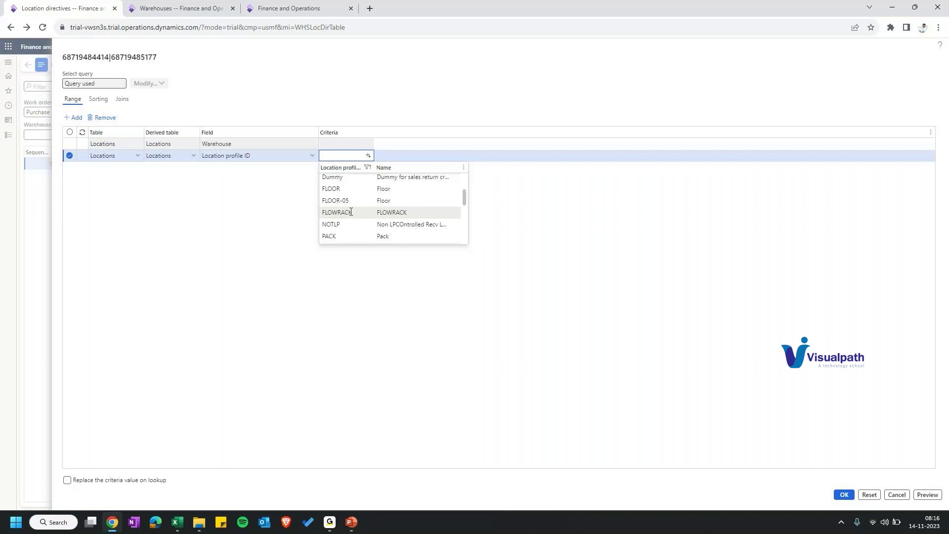
scroll(349, 203, up, 2)
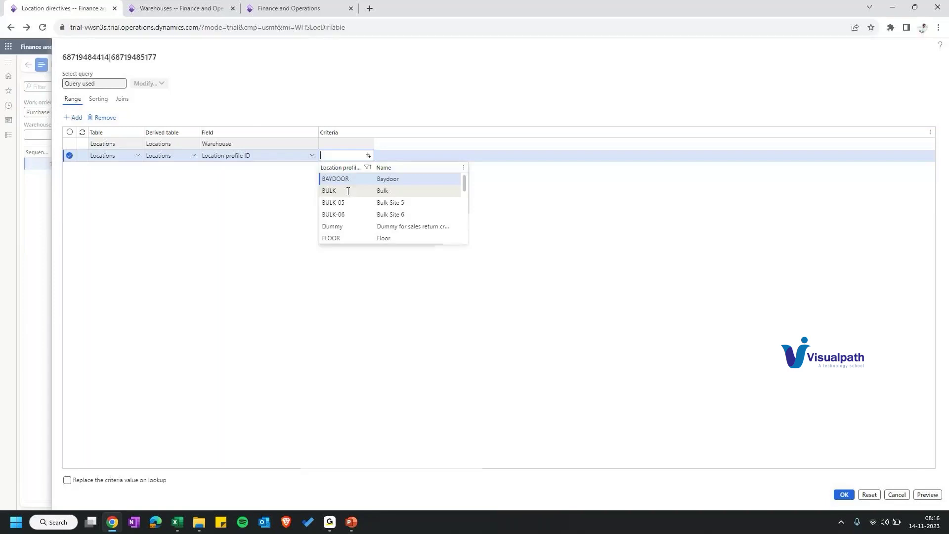
key(ctrl+Tab)
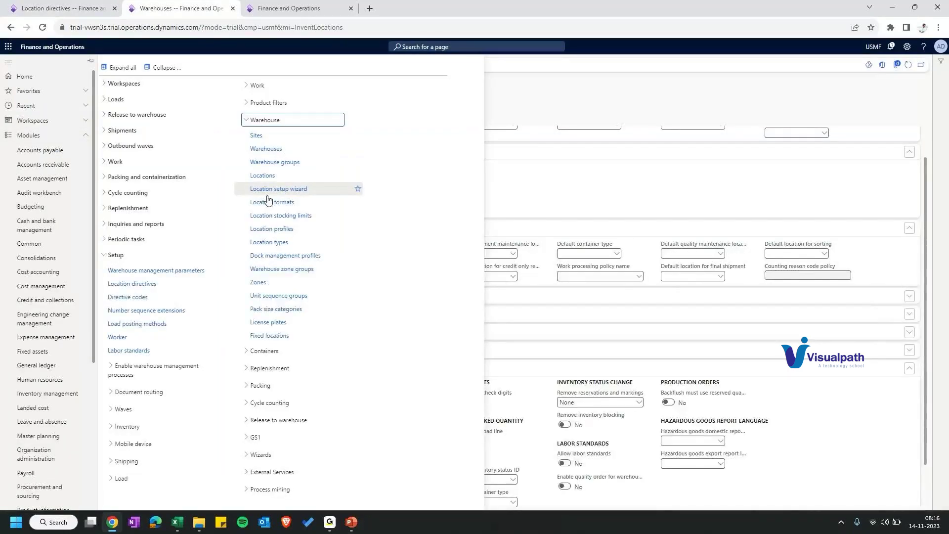
Step: Filter the Locations list to warehouse 66 to check profiles, then return to location directives
click(262, 175)
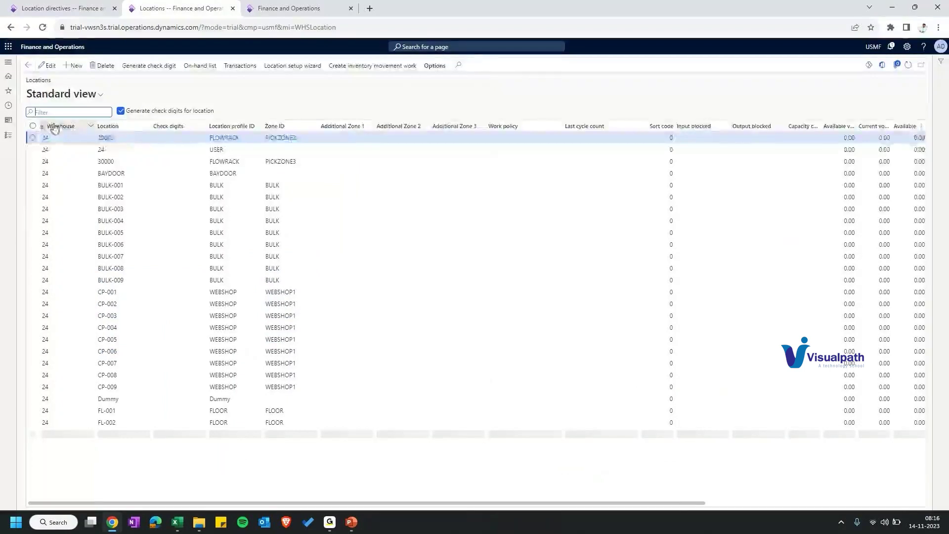
click(55, 127)
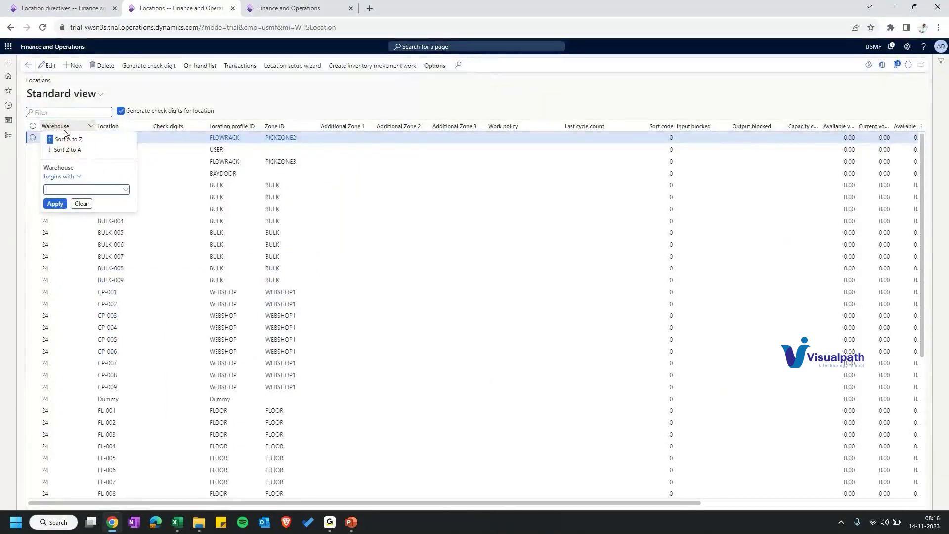
text(66)
key(Return)
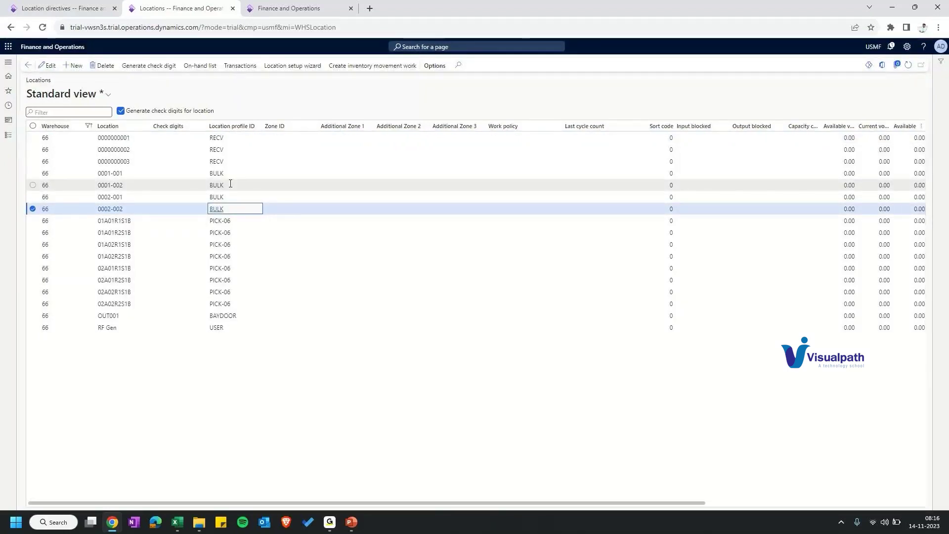
key(ctrl+shift+Tab)
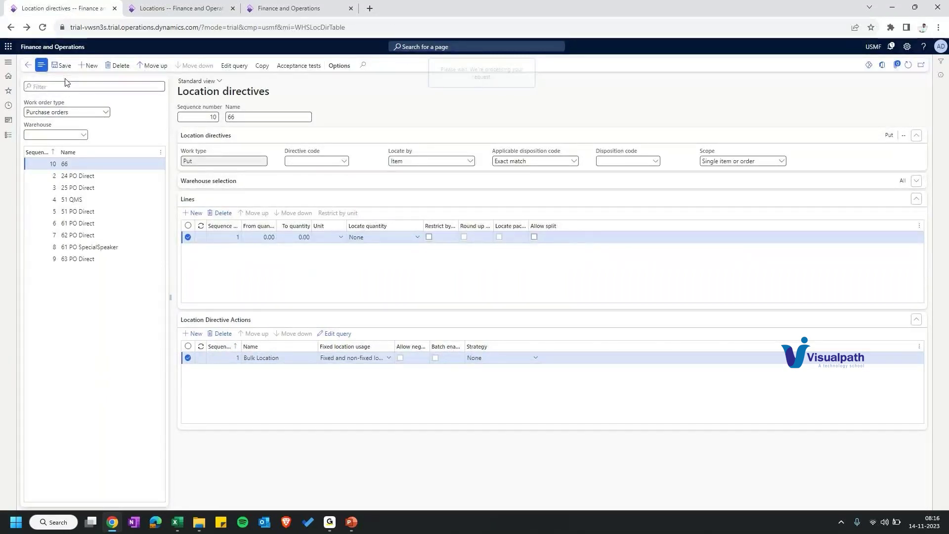
Step: Filter the location directives list to warehouse 66
click(83, 136)
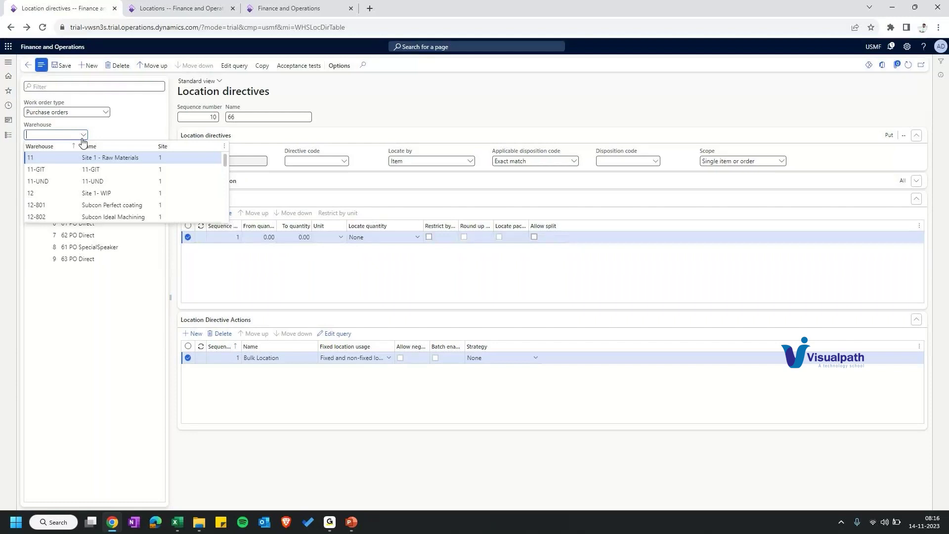
text(66)
key(Tab)
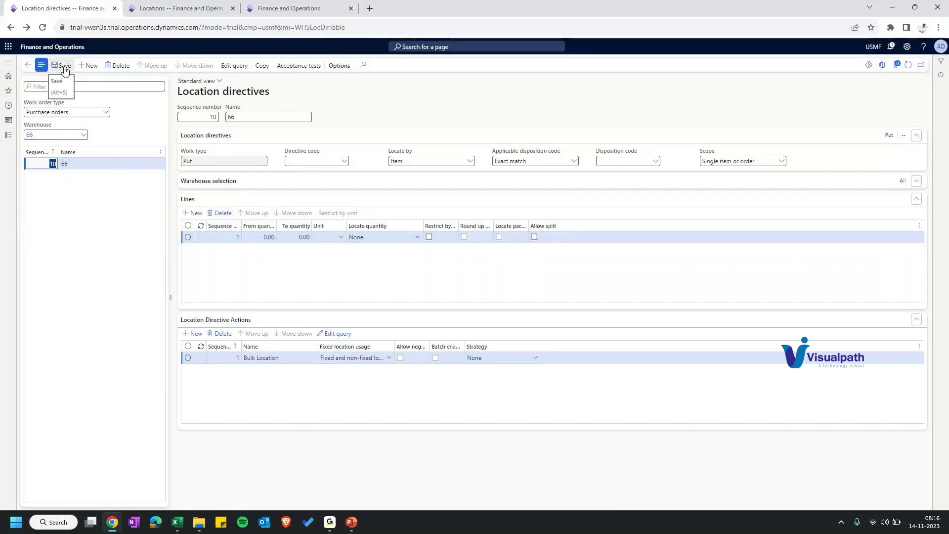
Step: Restrict the directive to warehouse 66 and clear the list's warehouse filter
click(227, 181)
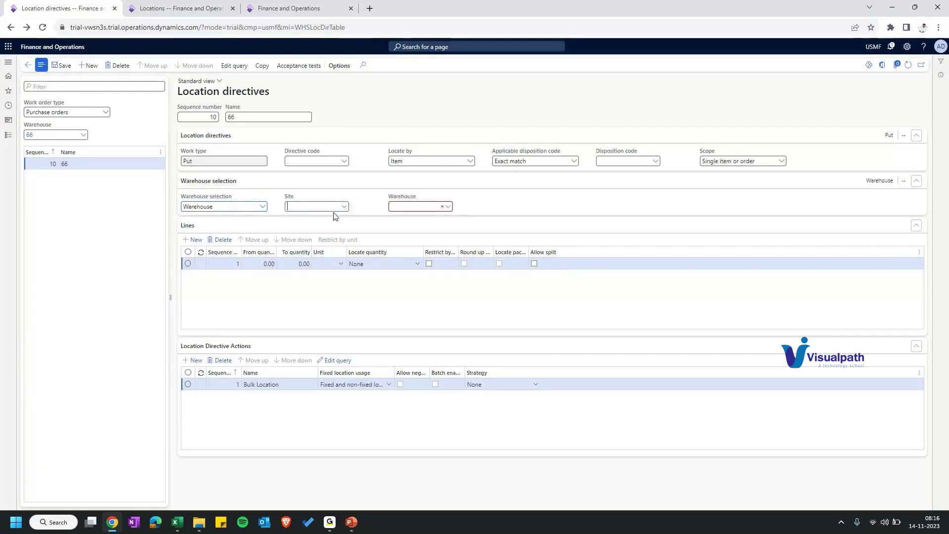
click(414, 206)
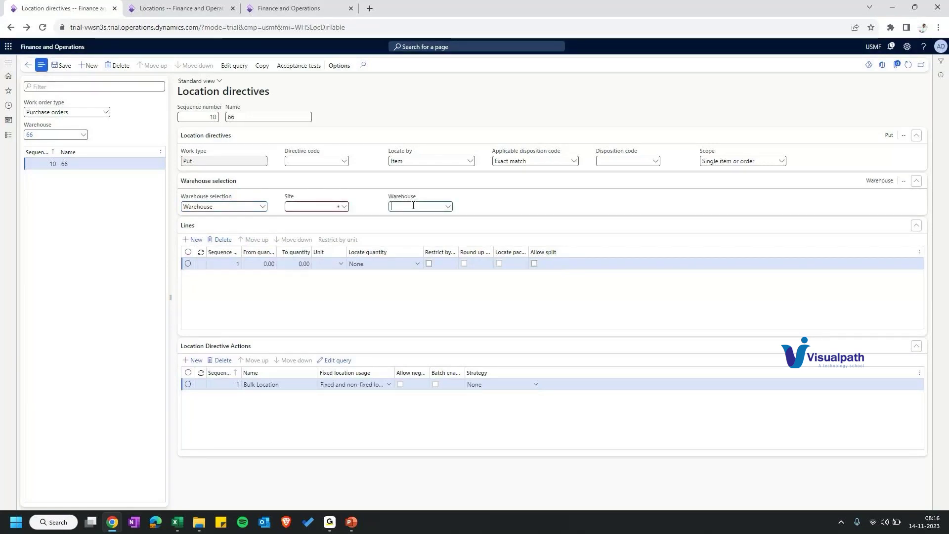
text(66)
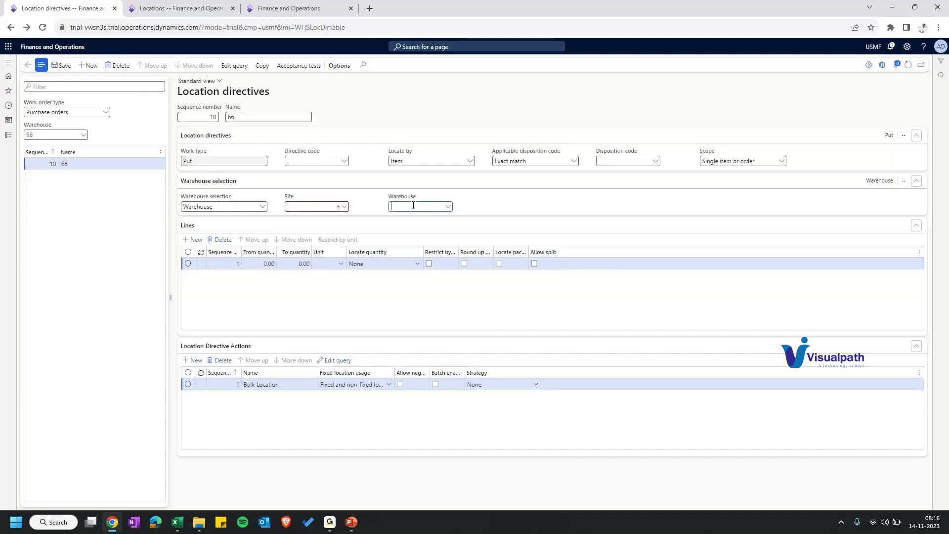
click(62, 135)
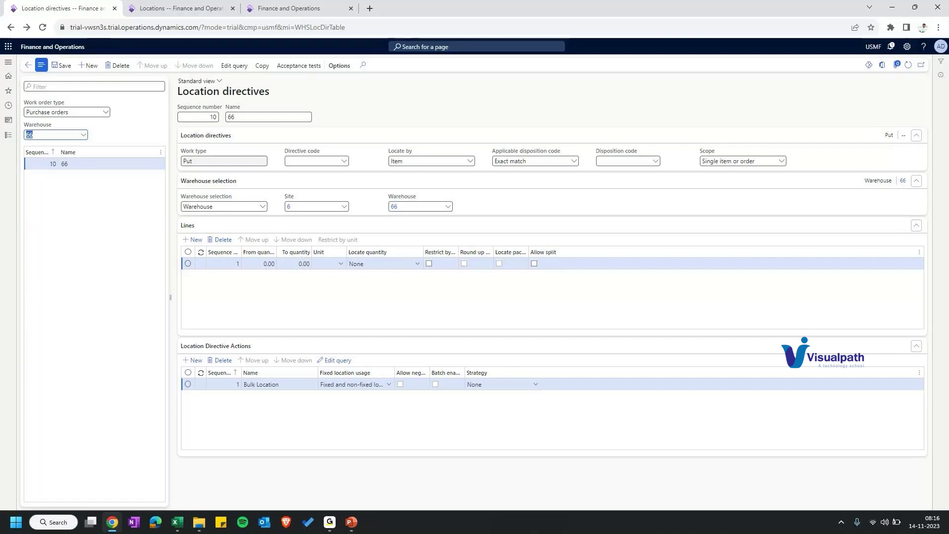
key(BackSpace)
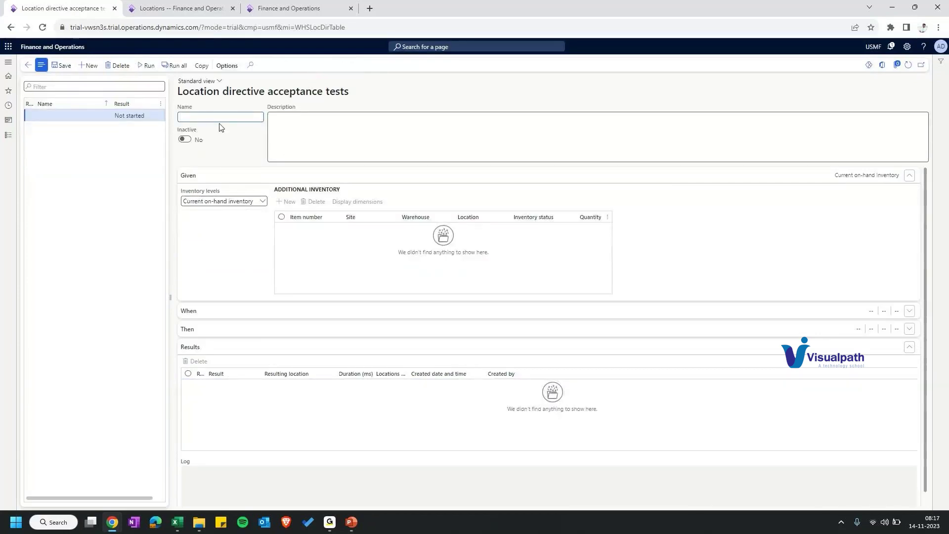
Step: Name the acceptance test 'test' with work order type Purchase orders
text(test)
key(Tab)
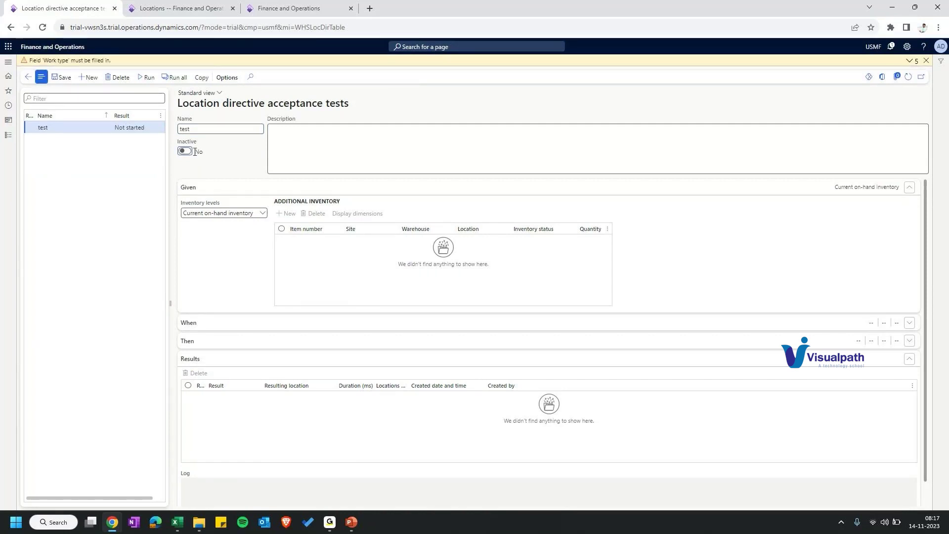
scroll(224, 326, down, 1)
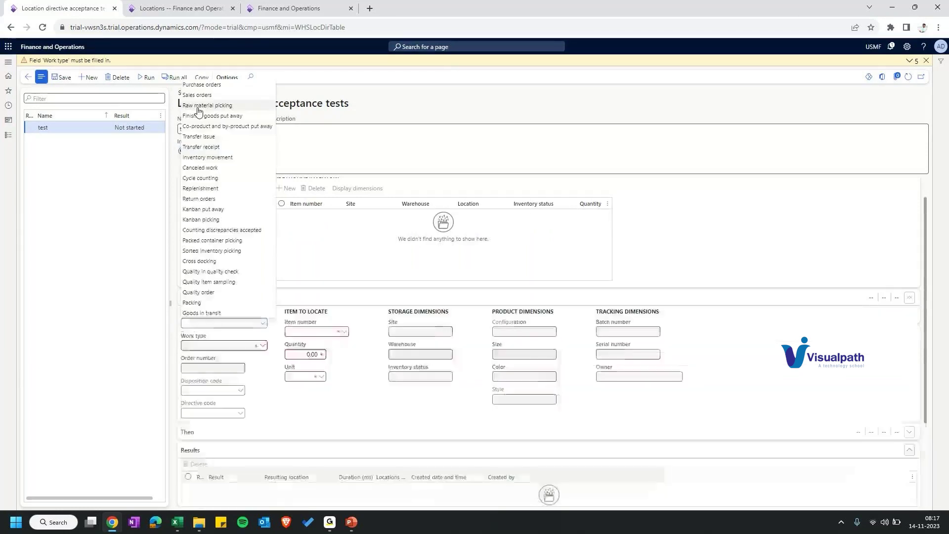
click(203, 85)
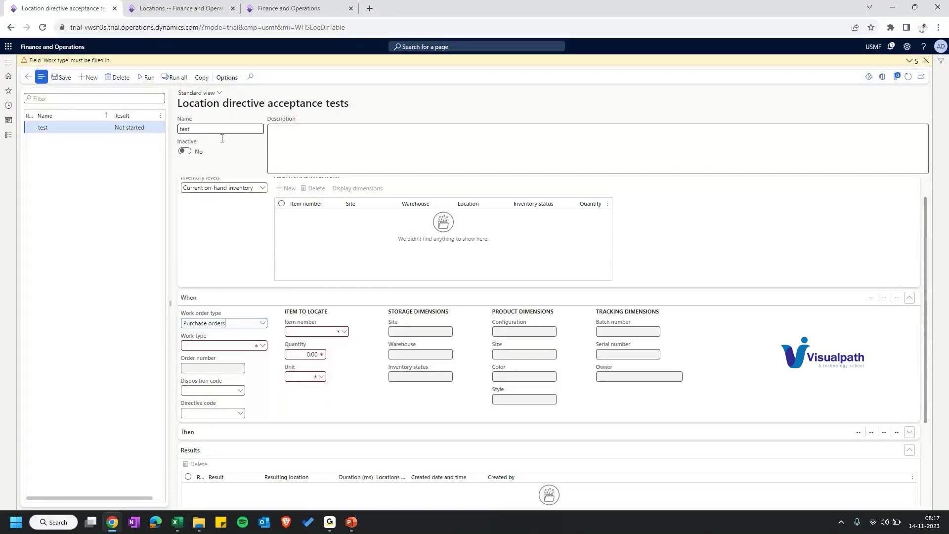
Step: Set item TA0001, quantity 10, site 6 and warehouse 66, and save the test
click(345, 334)
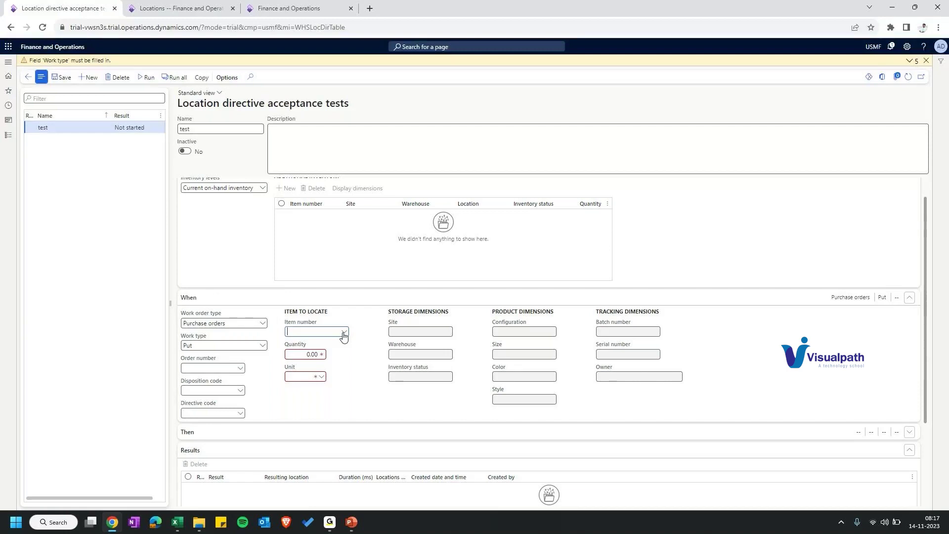
click(344, 332)
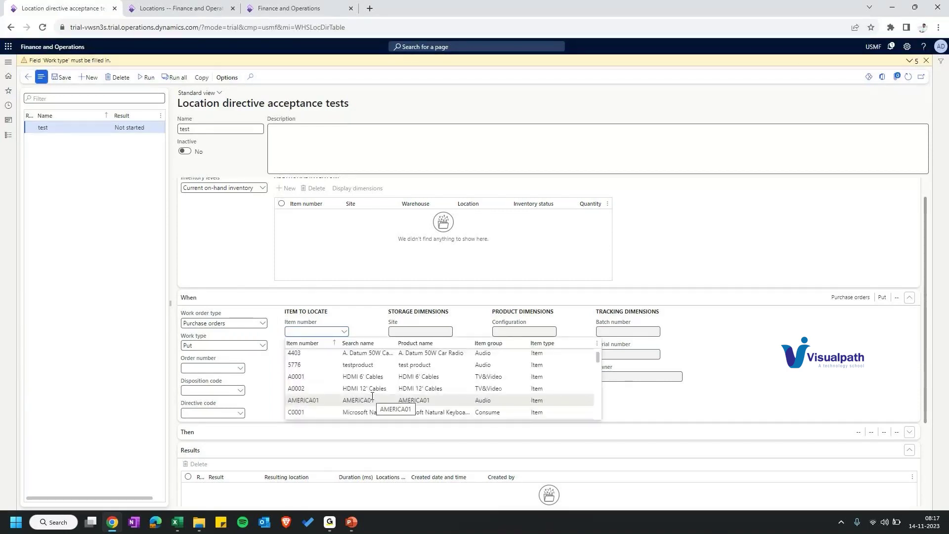
scroll(372, 396, down, 1)
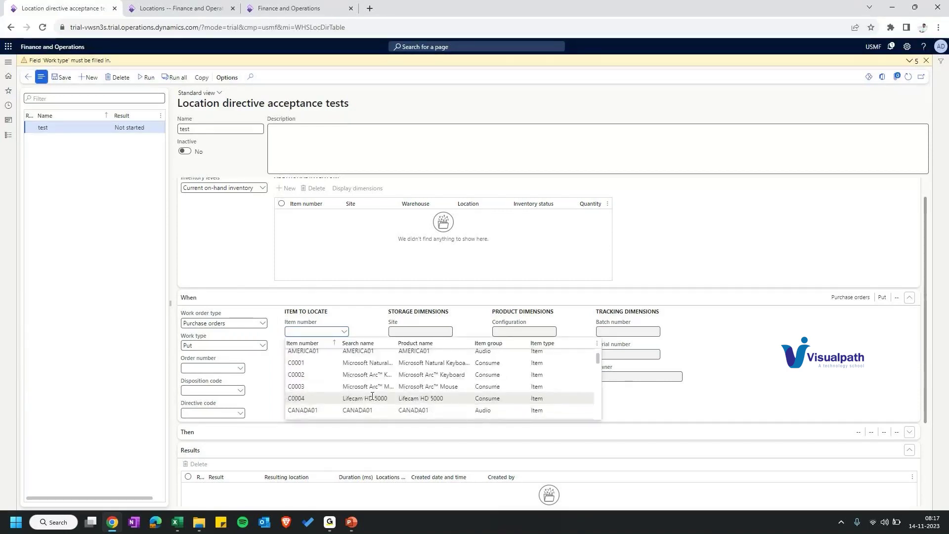
click(304, 342)
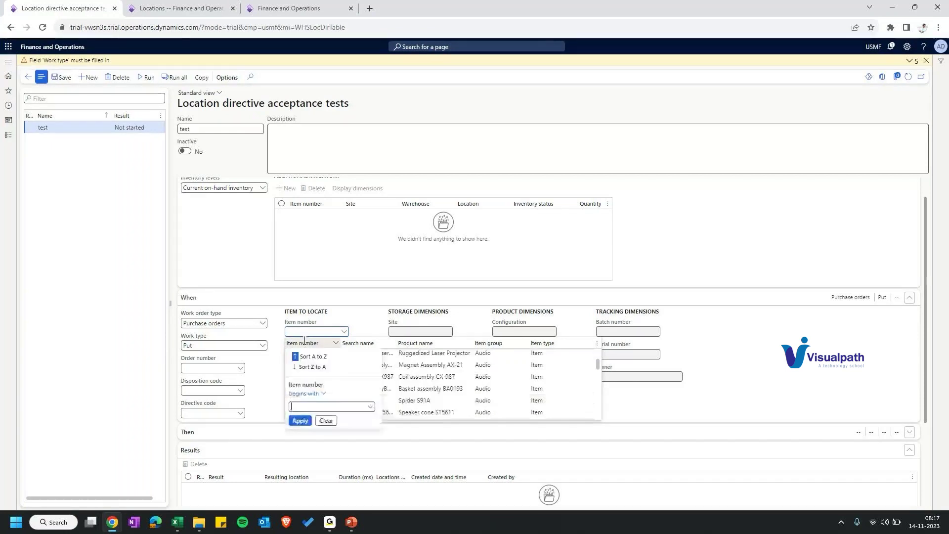
click(304, 342)
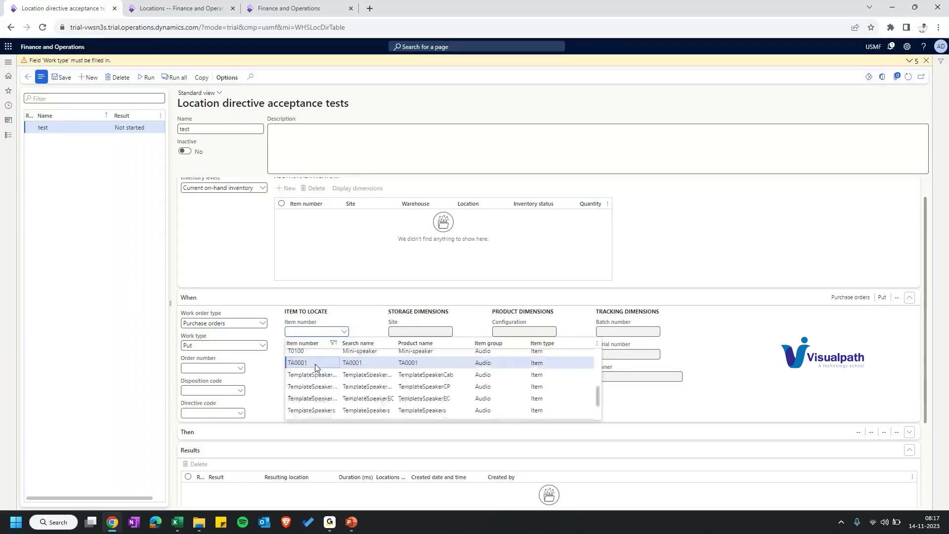
click(314, 365)
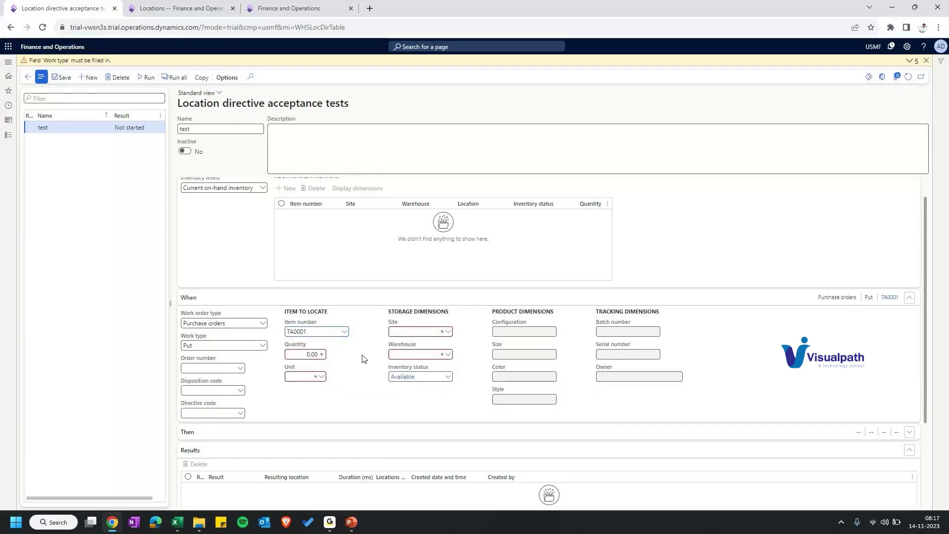
click(442, 334)
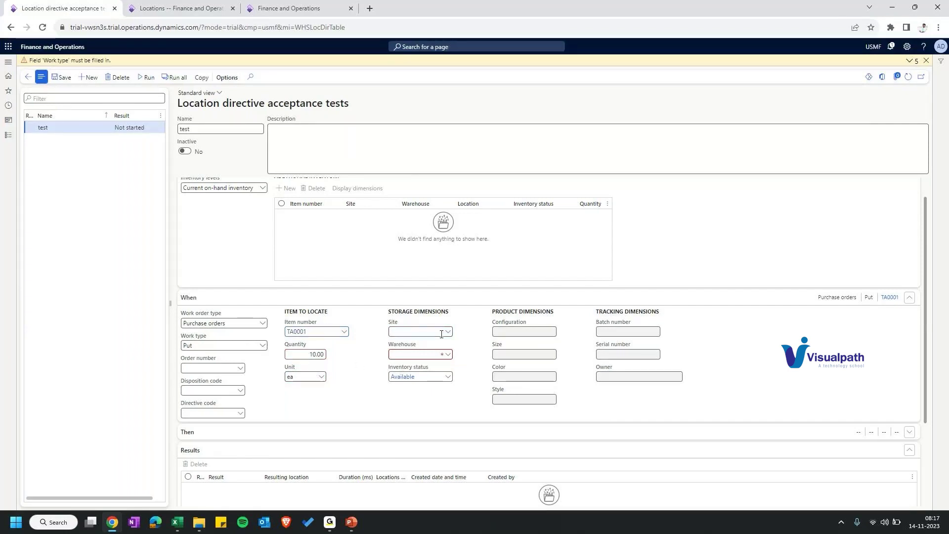
click(61, 65)
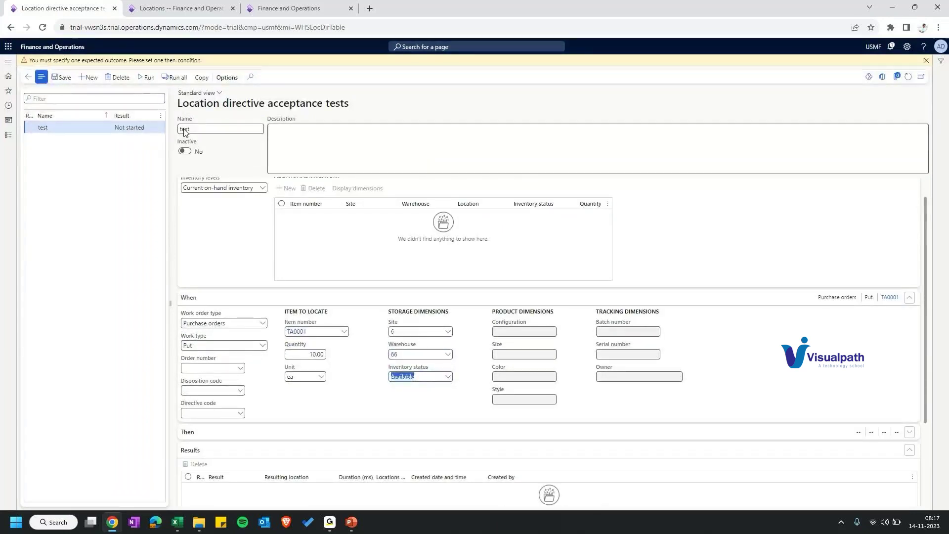
Step: Set the expected location to profile BULK and run the test
scroll(303, 364, down, 2)
click(218, 332)
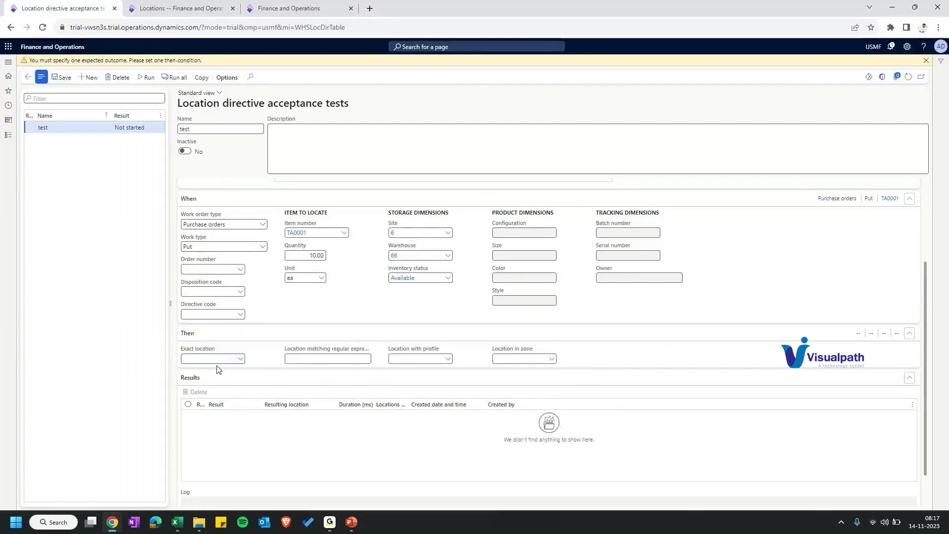
click(240, 359)
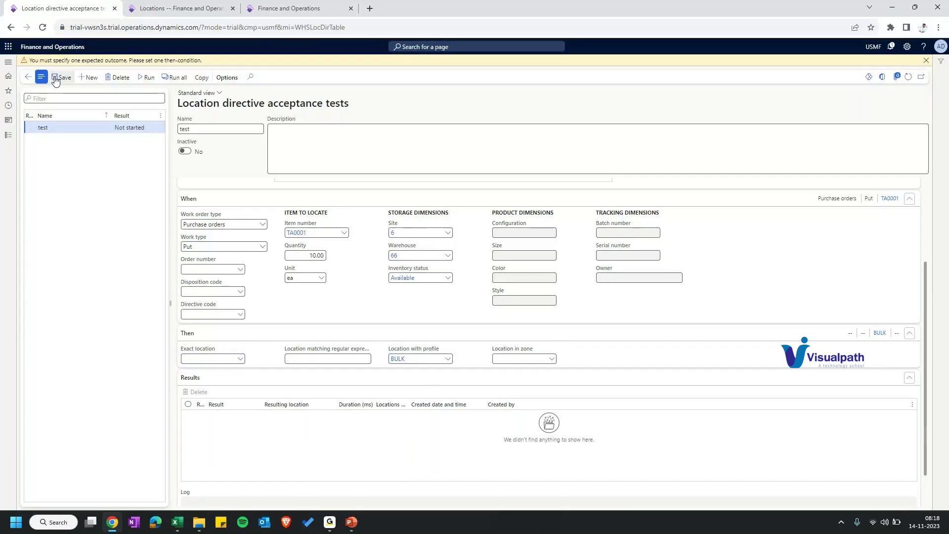
click(55, 79)
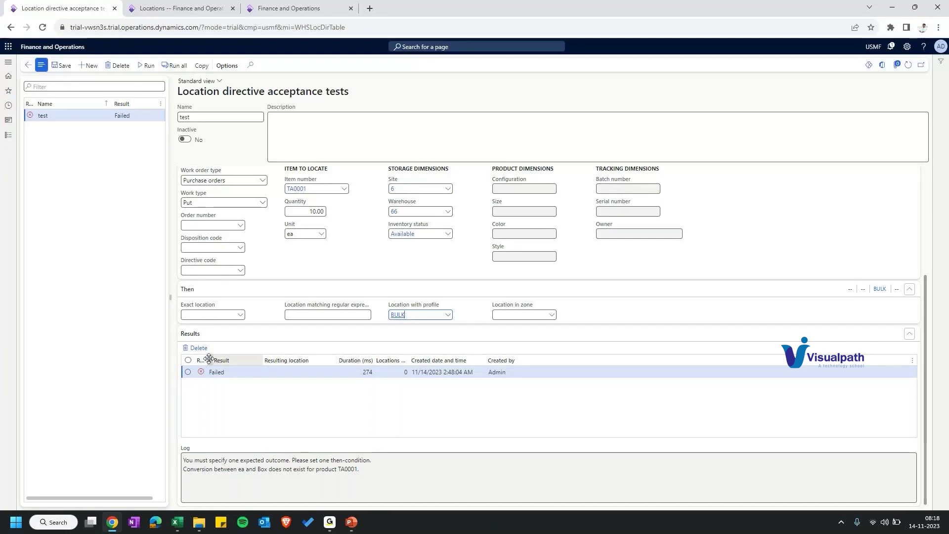
Step: Read the log error stating no ea-to-Box conversion exists for product TA0001
drag(209, 358, 217, 358)
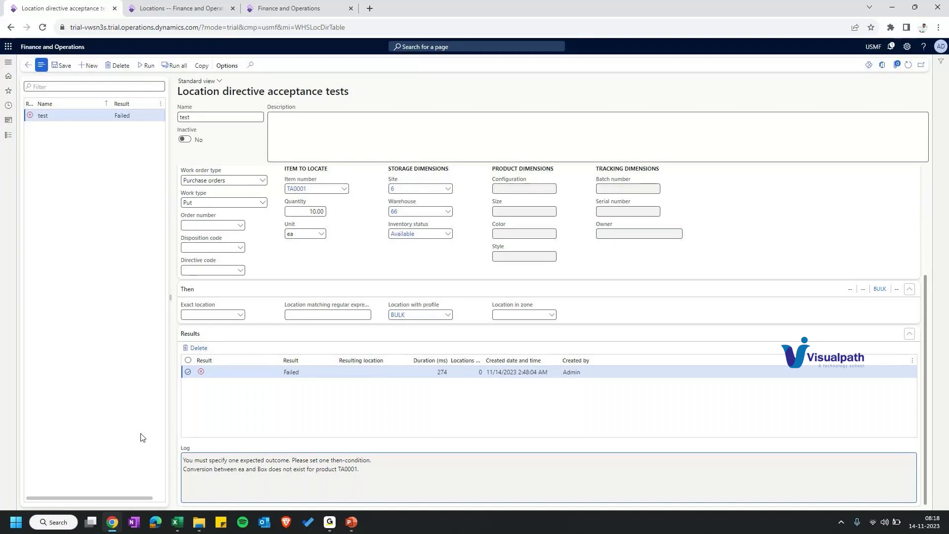
drag(183, 469, 364, 469)
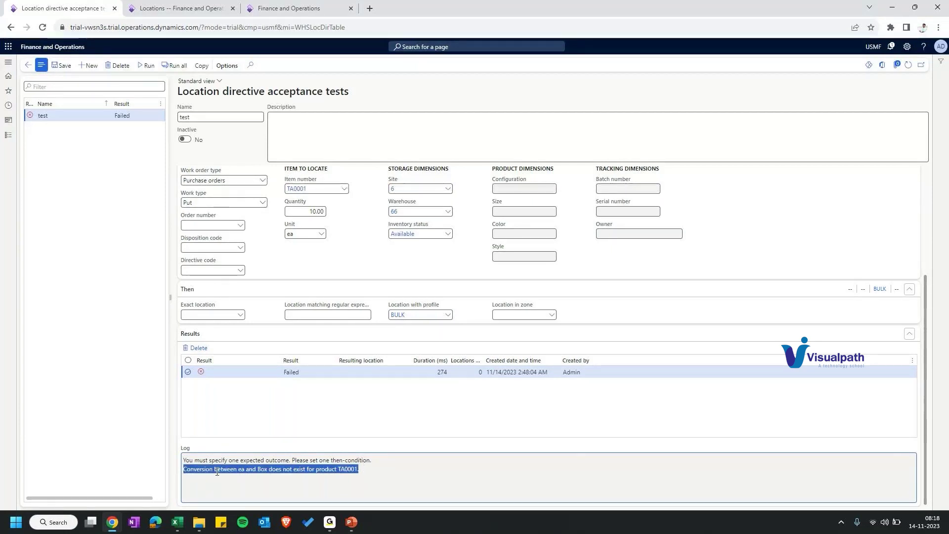
drag(190, 469, 280, 469)
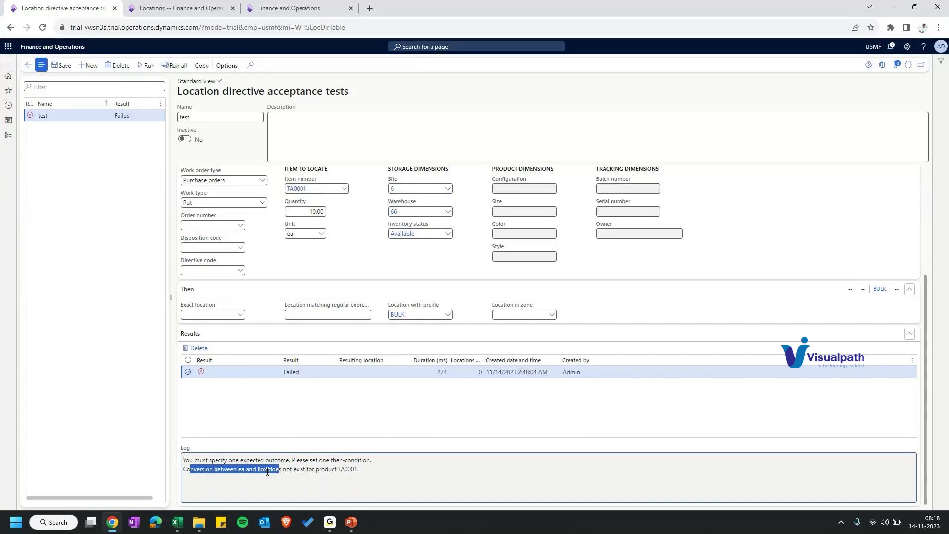
drag(338, 469, 358, 470)
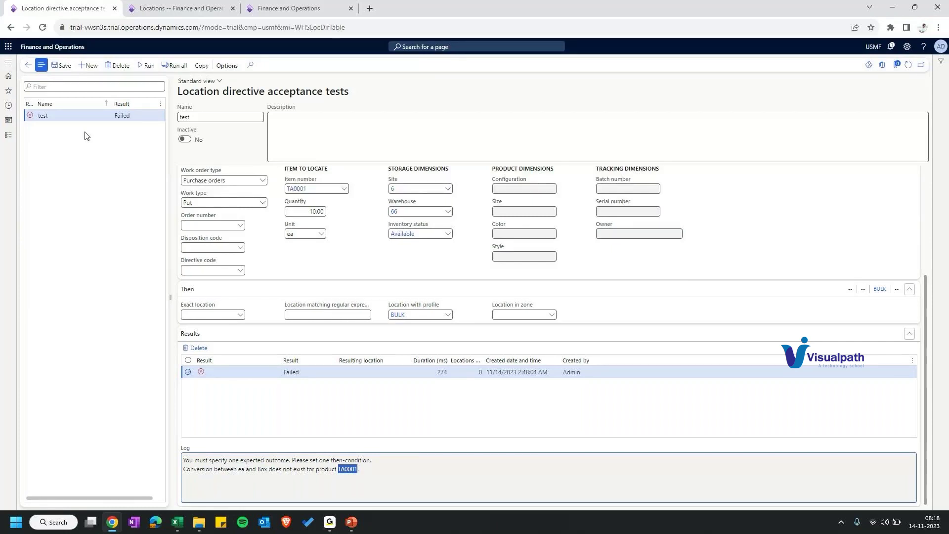
key(ctrl+Tab)
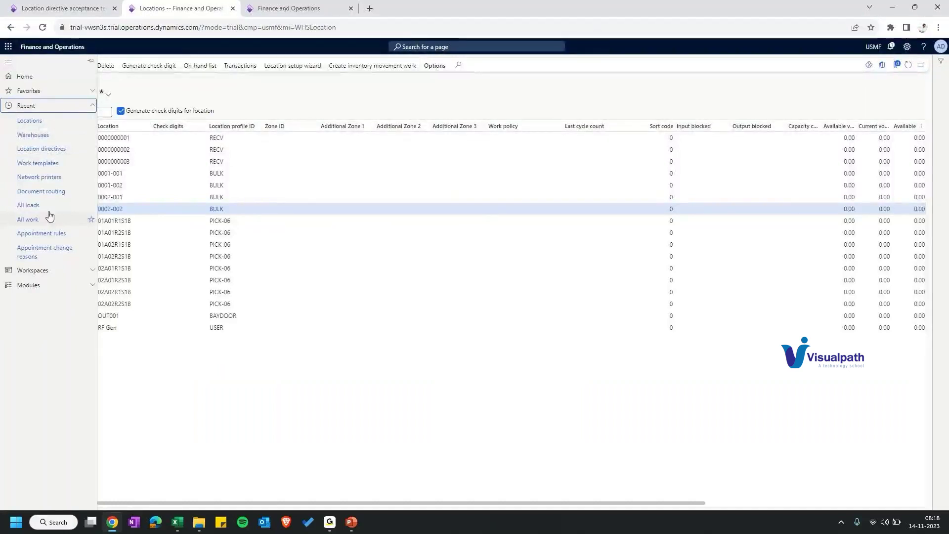
Step: Go from Warehouse management to Released products and open TA0001's unit conversions
click(44, 504)
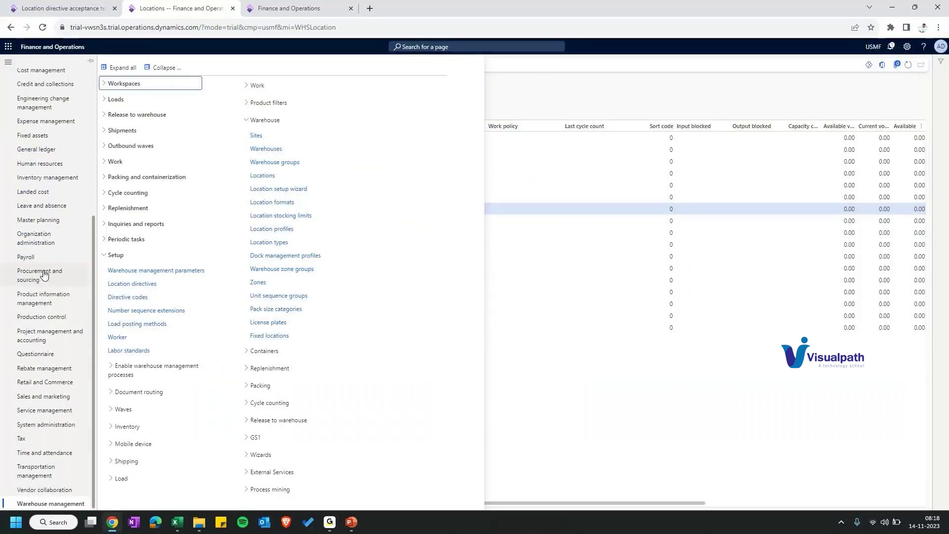
click(132, 283)
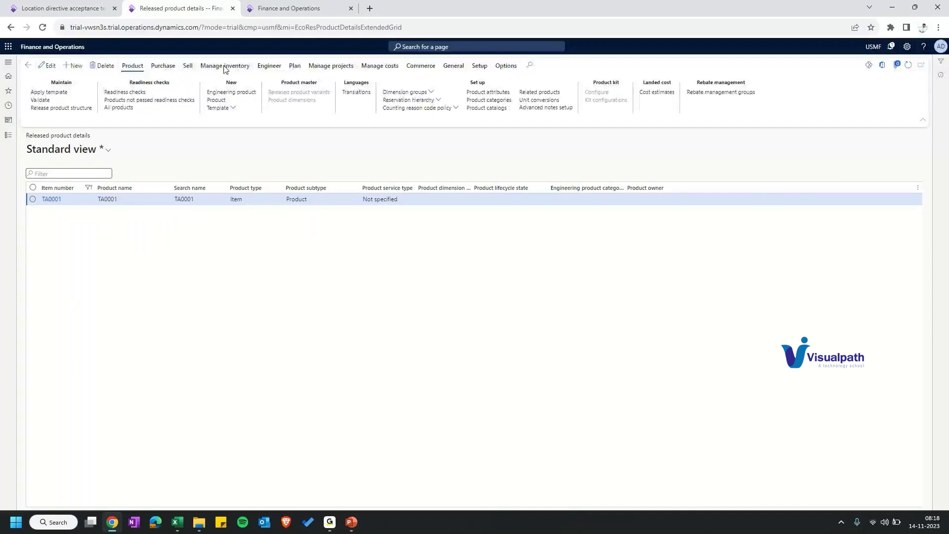
click(539, 100)
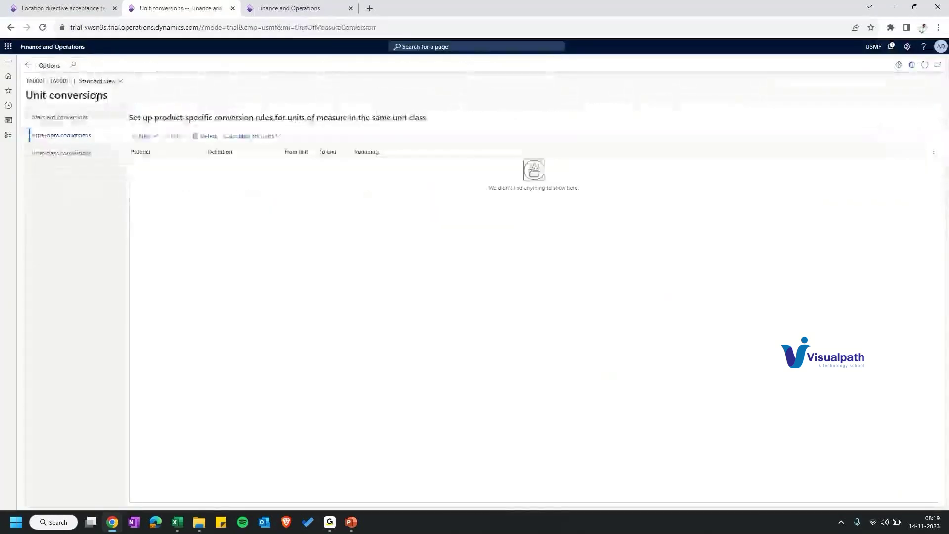
Step: Create the intra-class conversion 1 Box = 10 ea, rounding To nearest, for TA0001
click(143, 136)
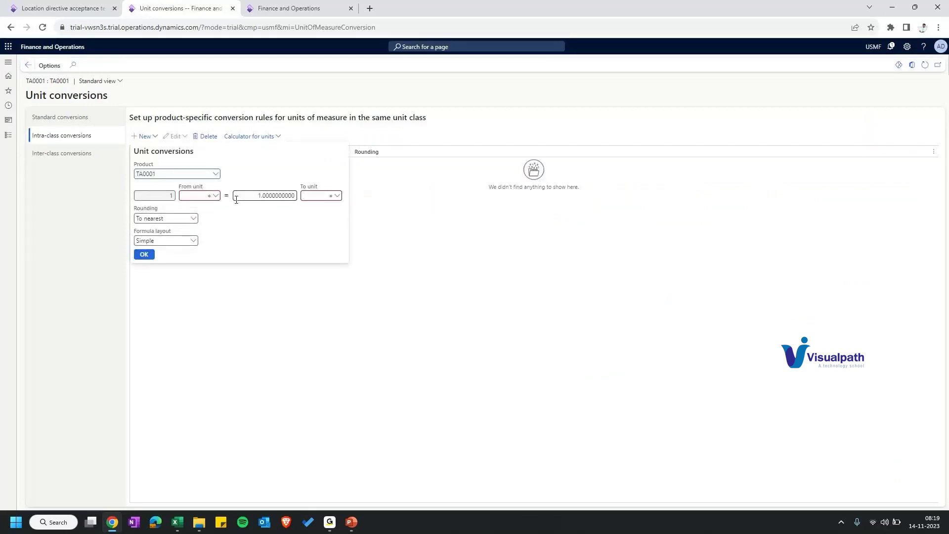
click(236, 200)
text(0)
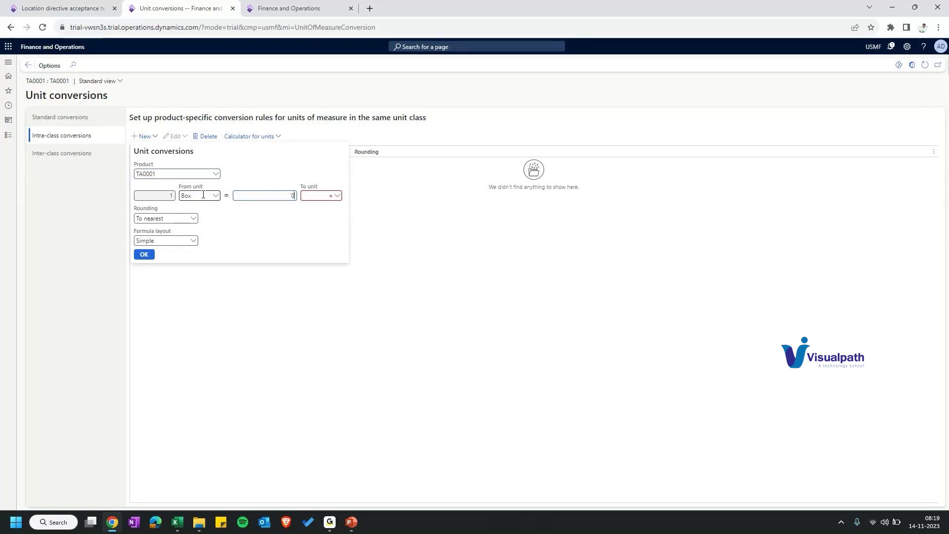
key(Tab)
text(ea)
key(Tab)
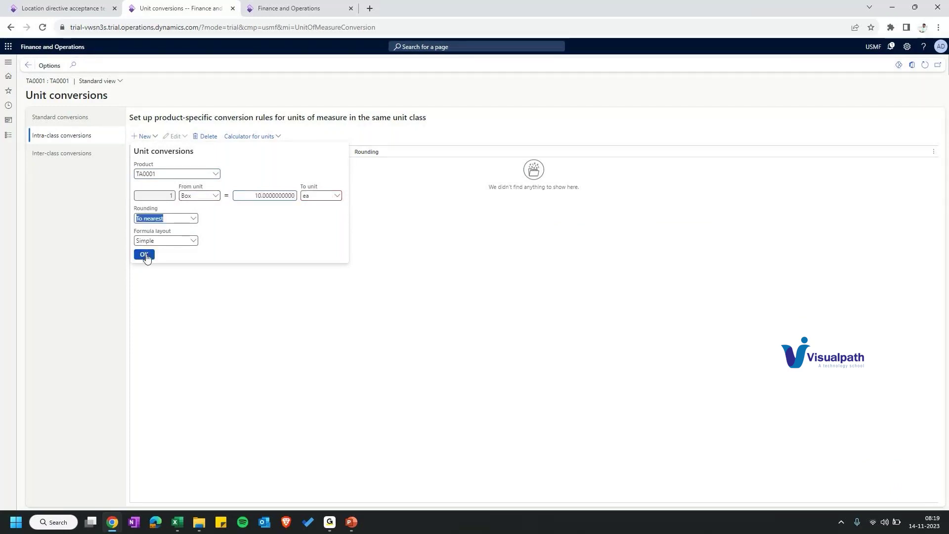
click(145, 255)
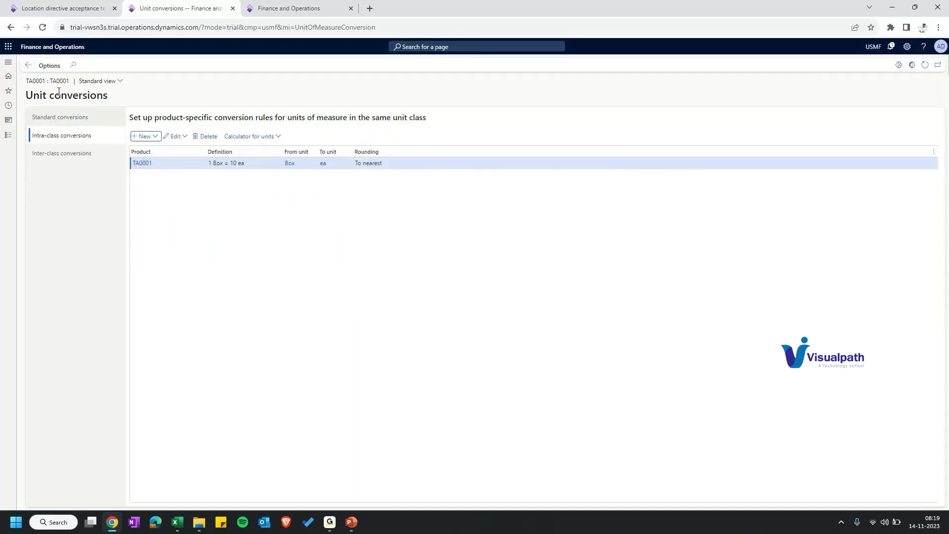
click(60, 8)
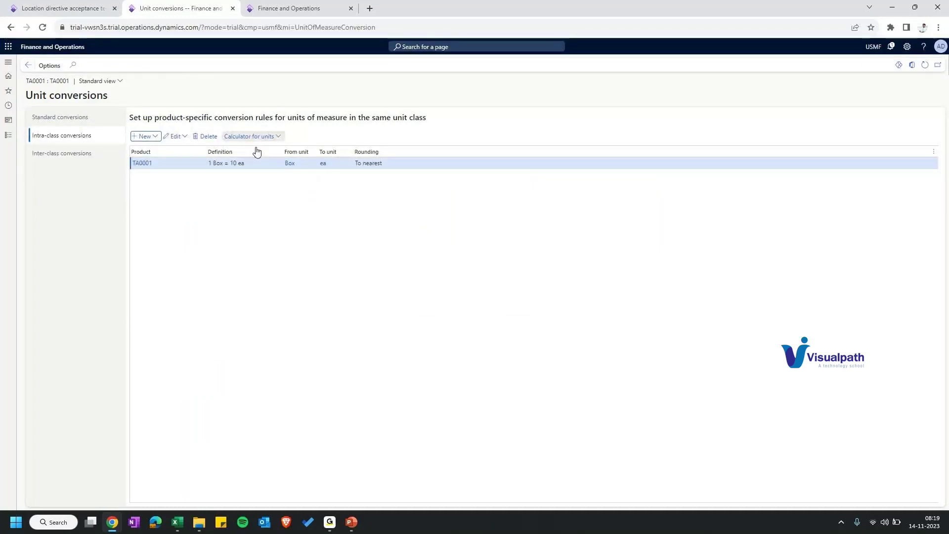
Step: Add a standard unit conversion of 1 box = 10 ea
click(60, 117)
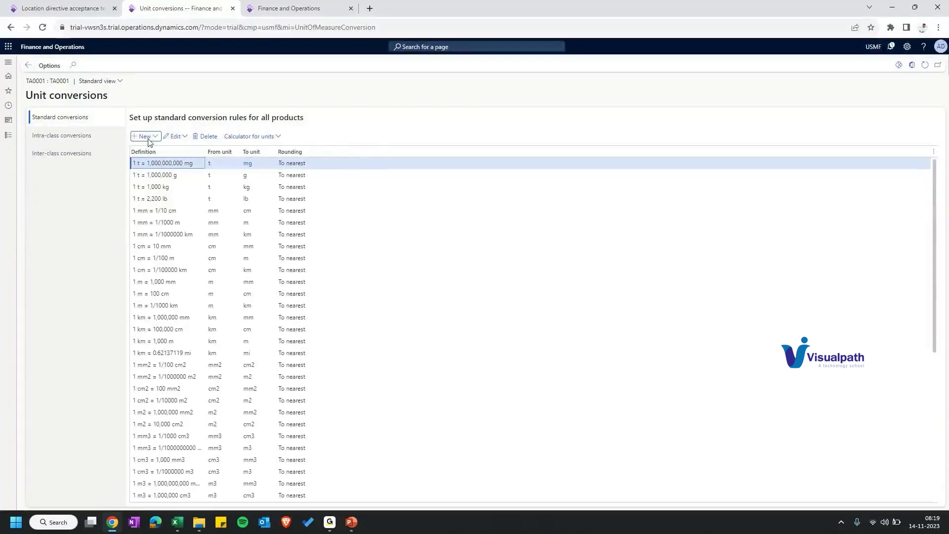
click(145, 137)
text(bo)
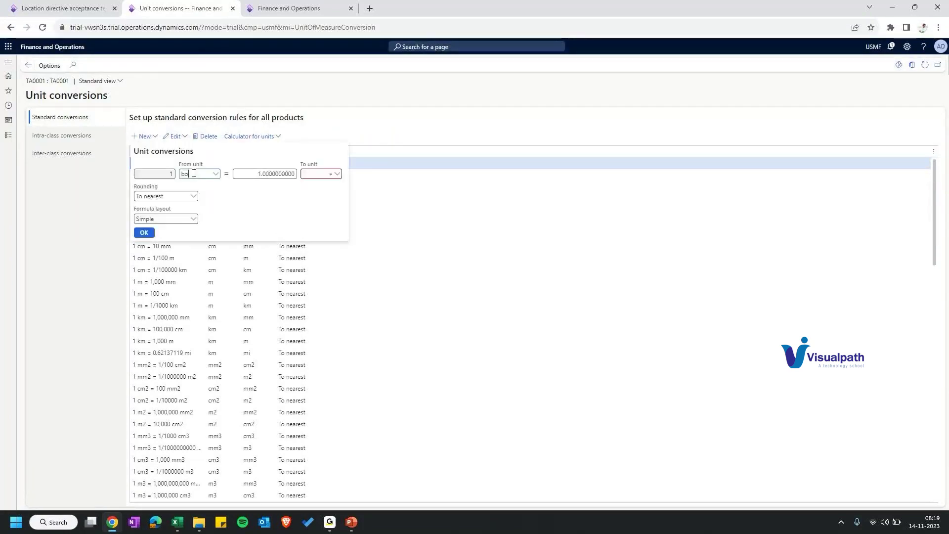
text(x)
key(Tab)
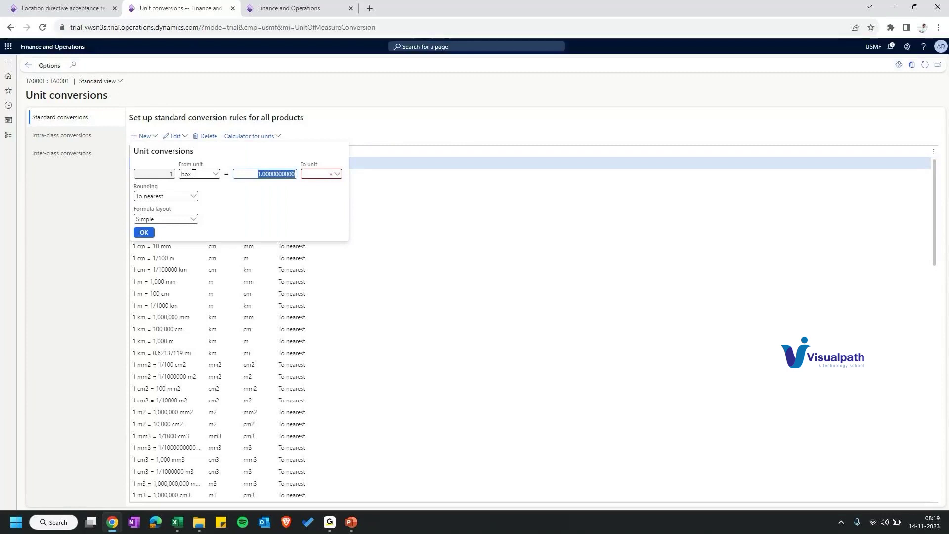
key(Escape)
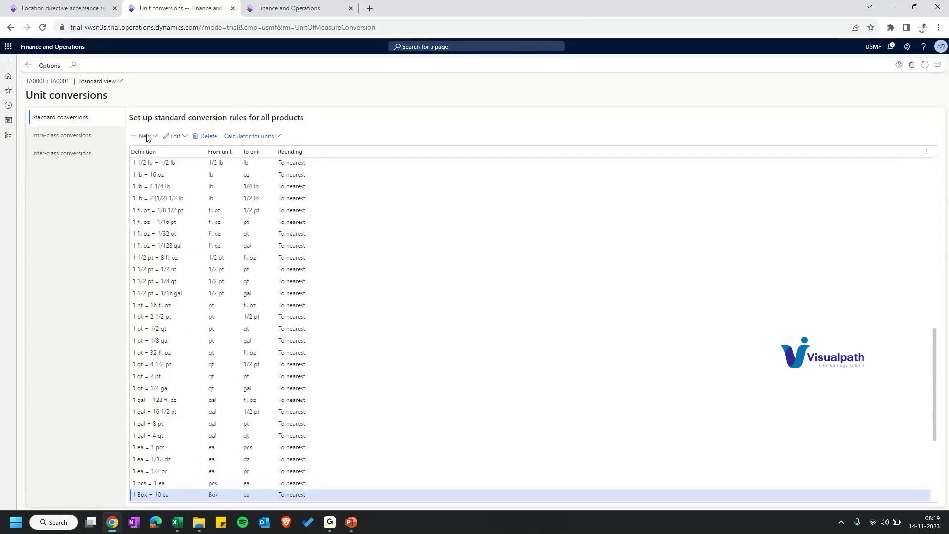
Step: Draft another conversion with amount 100, then return to the acceptance tests
click(145, 137)
text(100)
key(Tab)
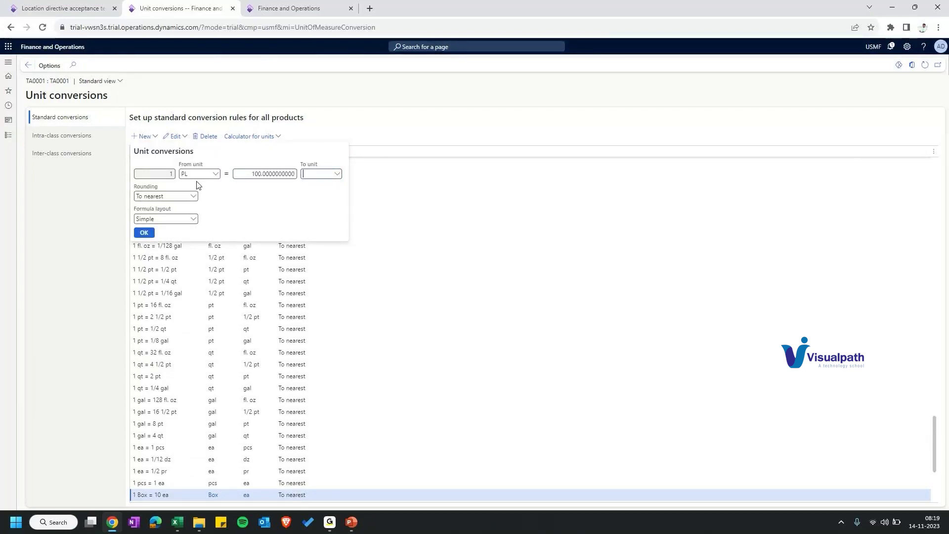
key(ctrl+shift+Tab)
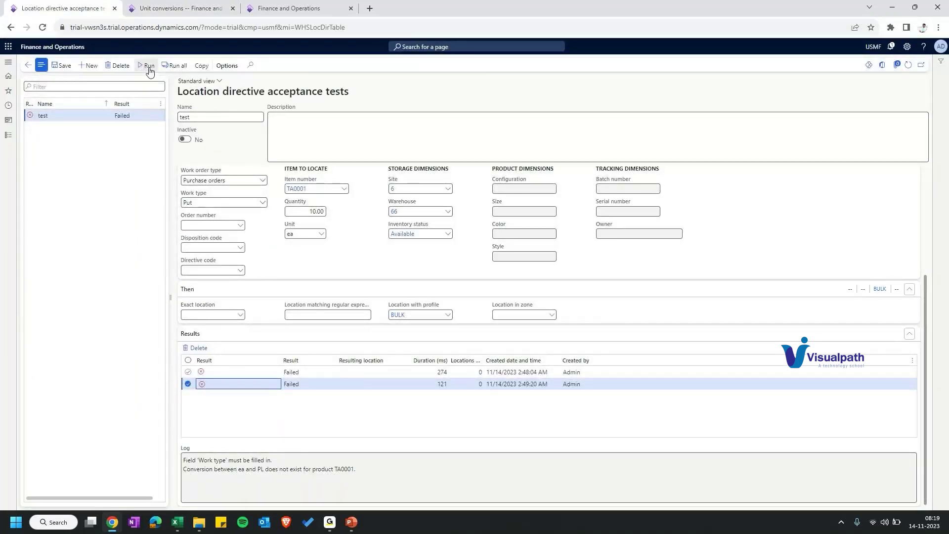
Step: Rerun the acceptance test and read the newest run's log lines about directive 66
click(148, 66)
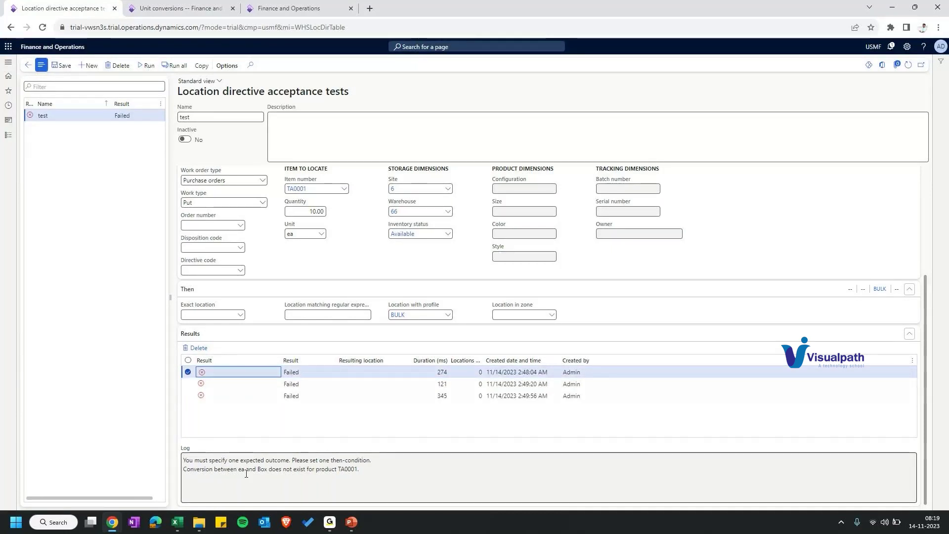
key(Down)
key(Down)
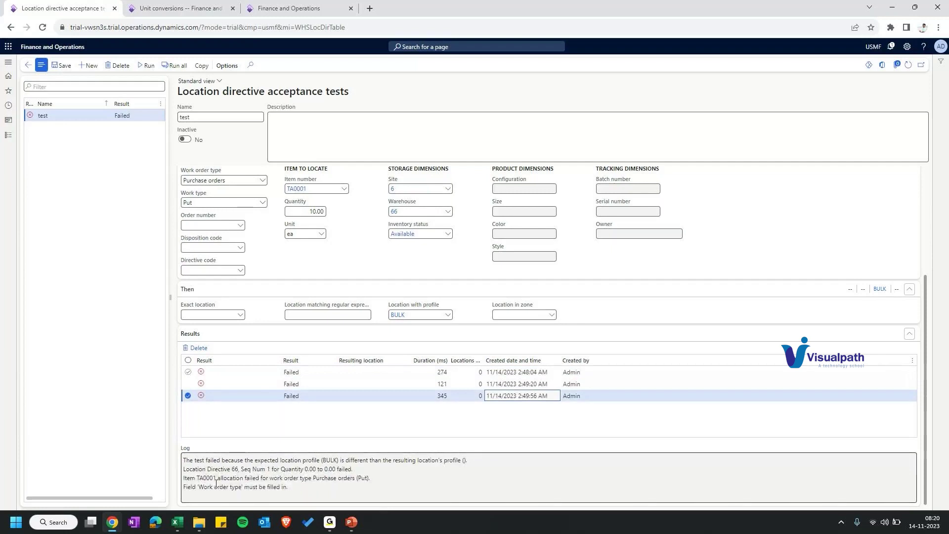
drag(186, 460, 300, 461)
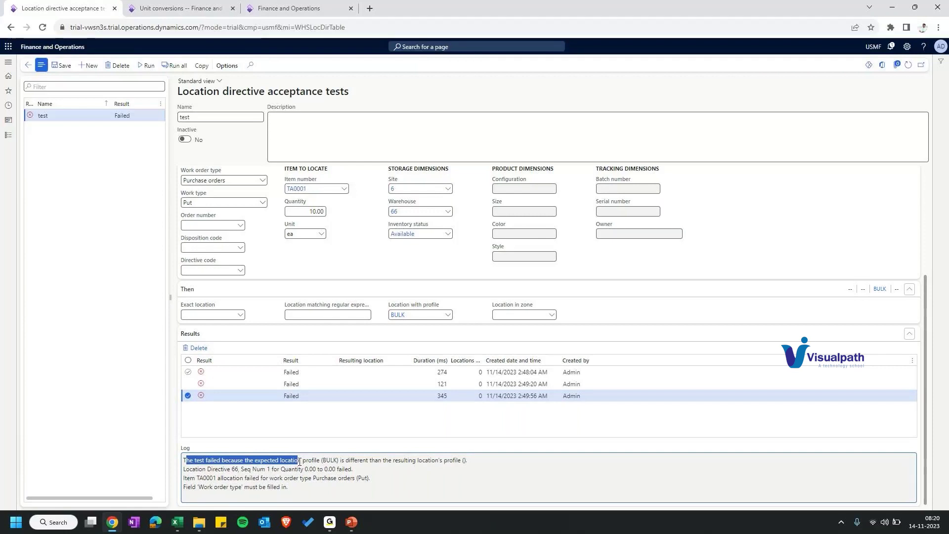
drag(184, 469, 352, 467)
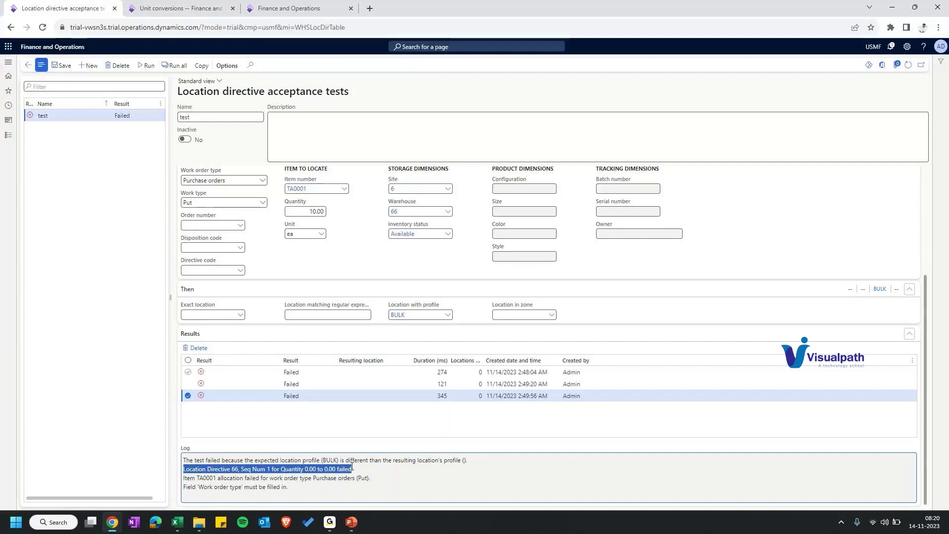
drag(352, 467, 370, 478)
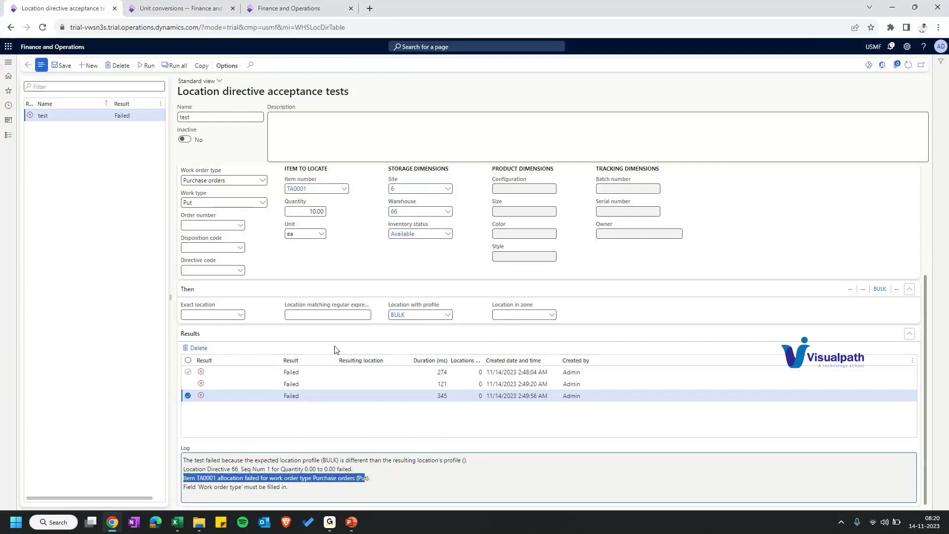
scroll(335, 349, up, 3)
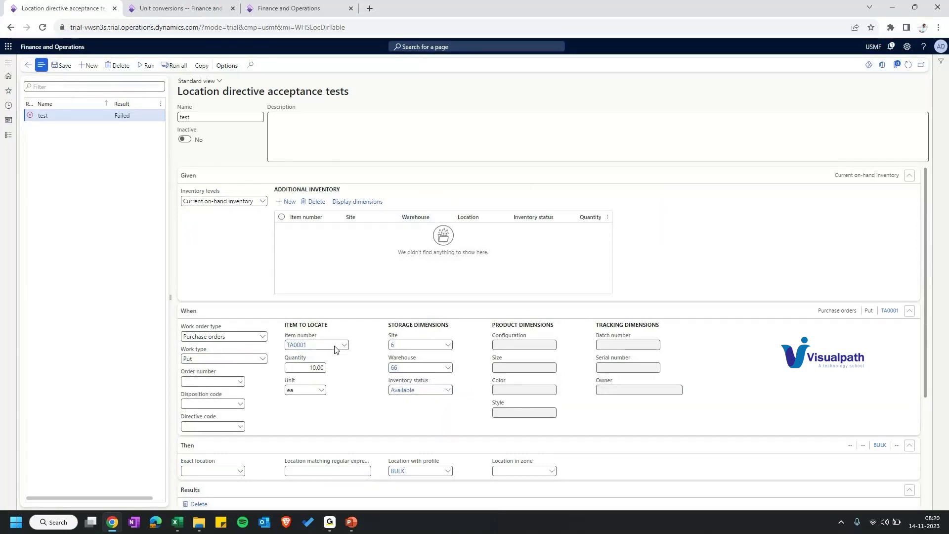
key(Escape)
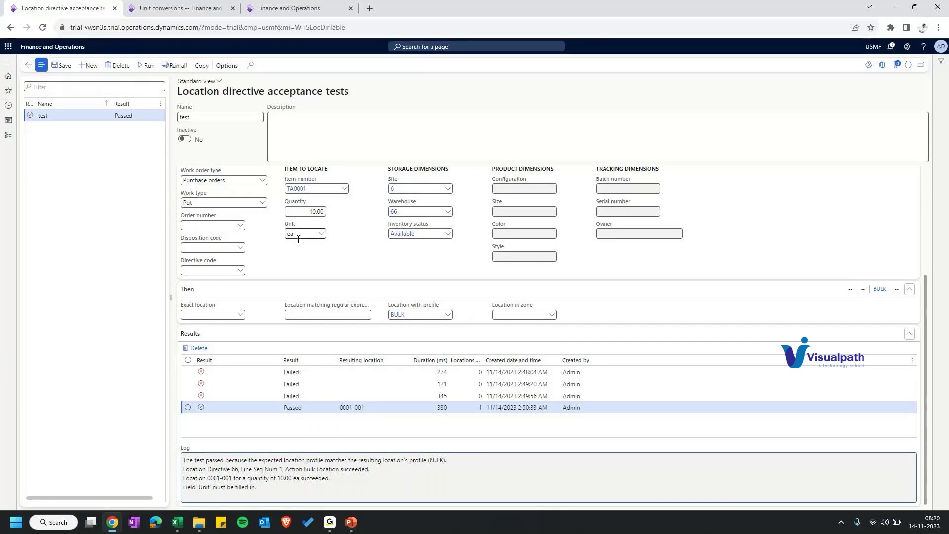
Step: Inspect the passed run's resulting location, 0001-001 for 10 ea
click(375, 408)
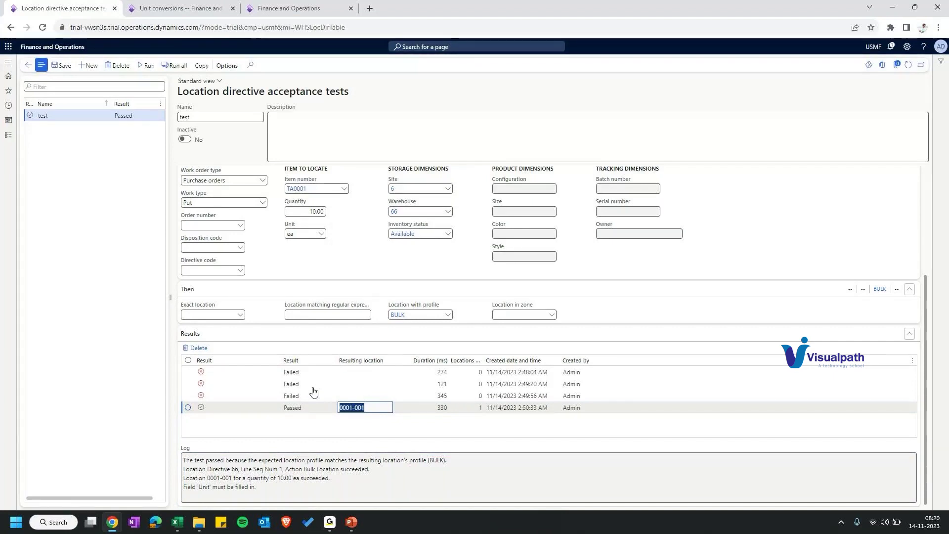
scroll(313, 392, up, 3)
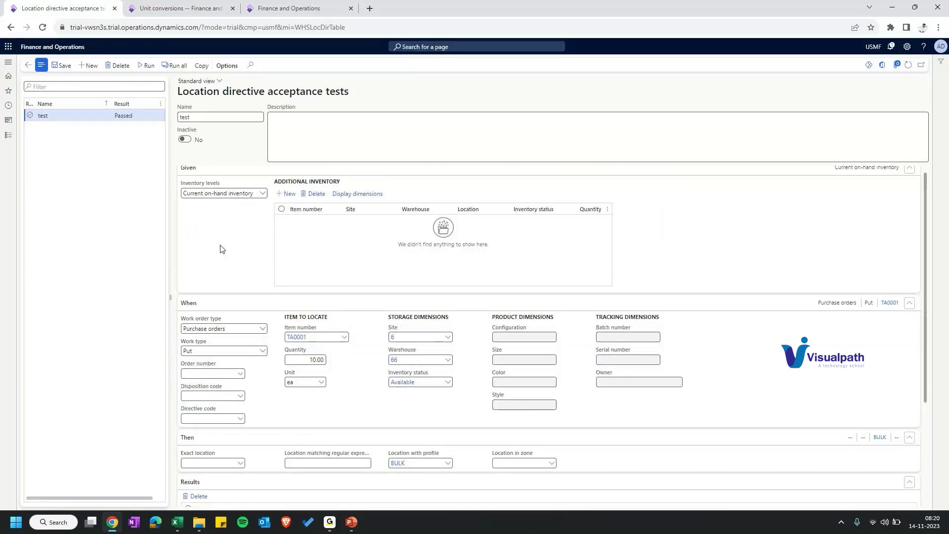
scroll(221, 248, down, 2)
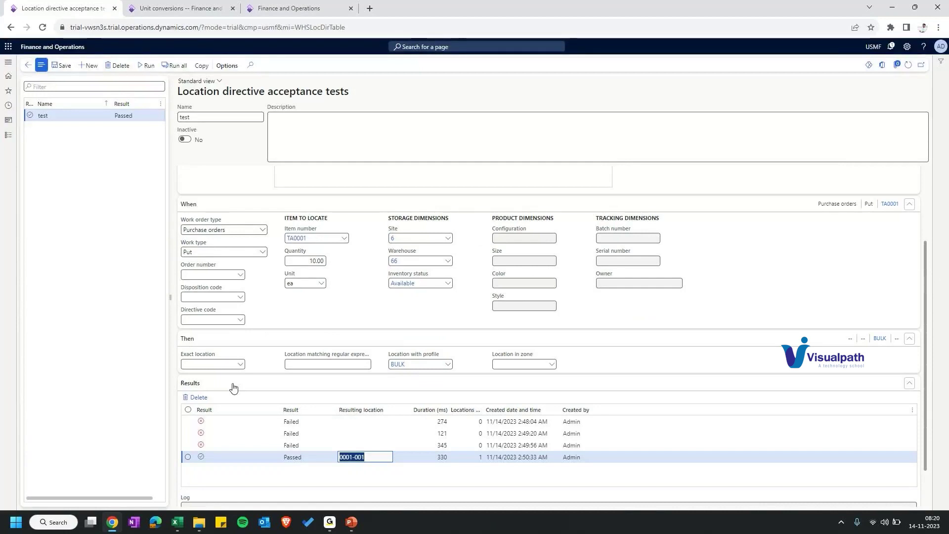
scroll(234, 387, down, 1)
Step: Compare the log of the third, failed run with the passed run's log
click(216, 396)
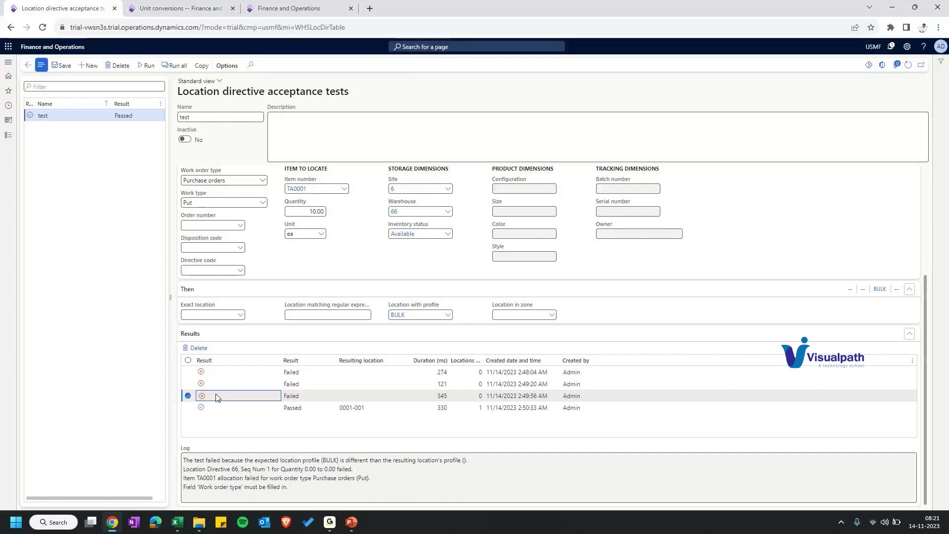
scroll(222, 293, up, 3)
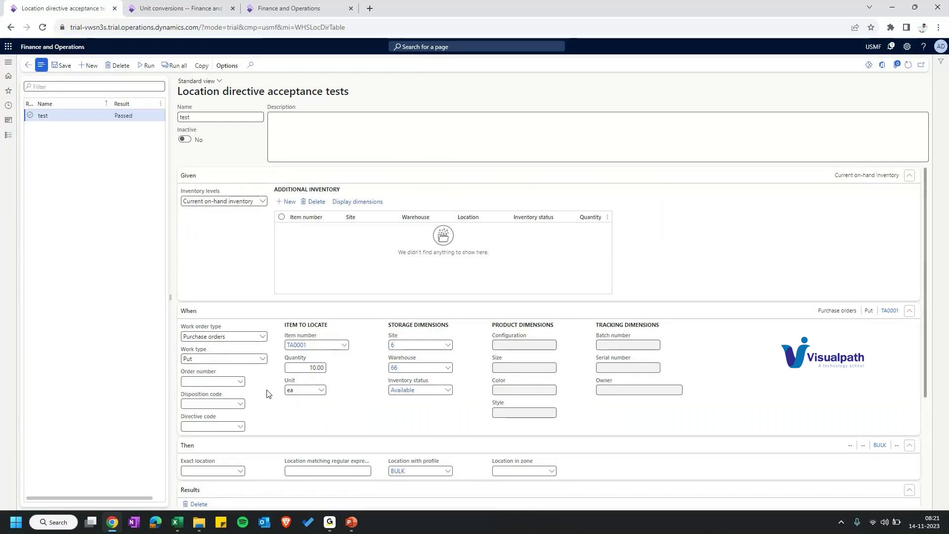
scroll(267, 393, down, 3)
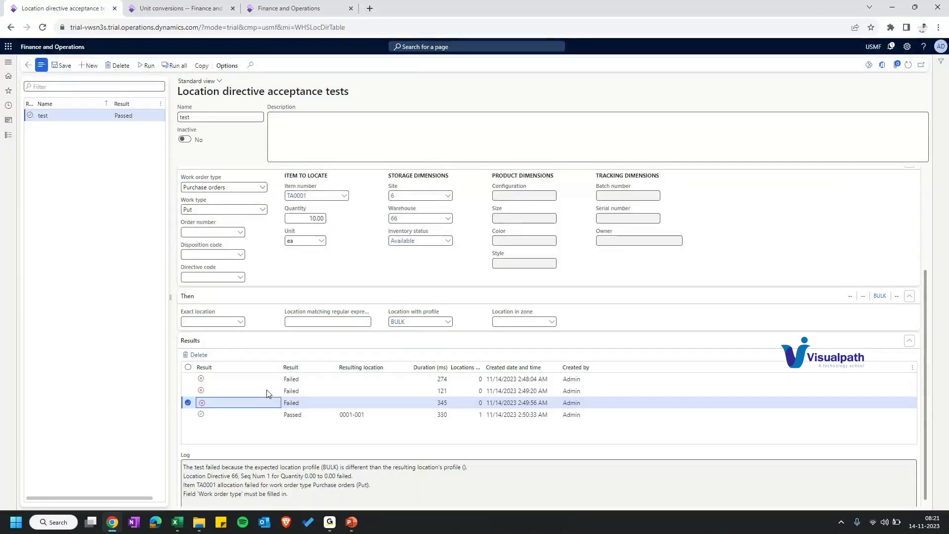
click(242, 414)
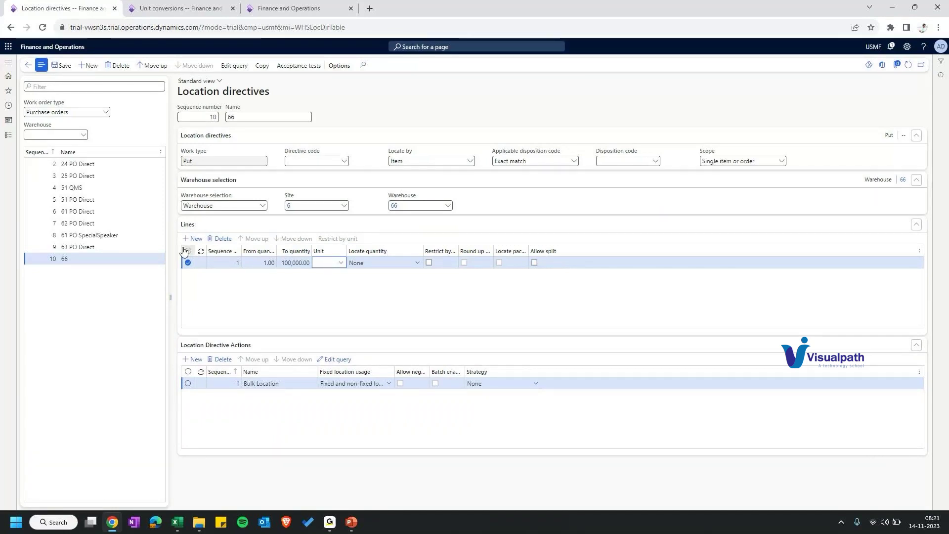
click(339, 363)
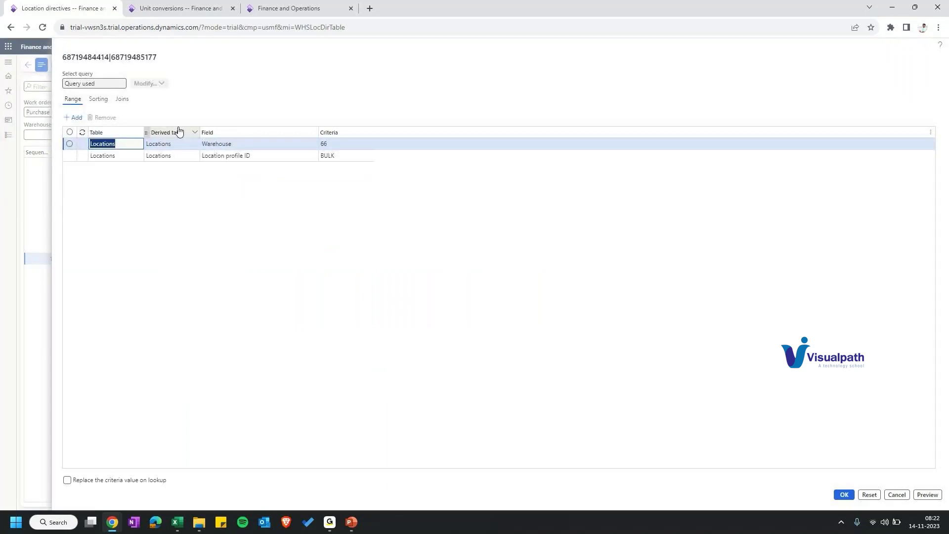
click(341, 156)
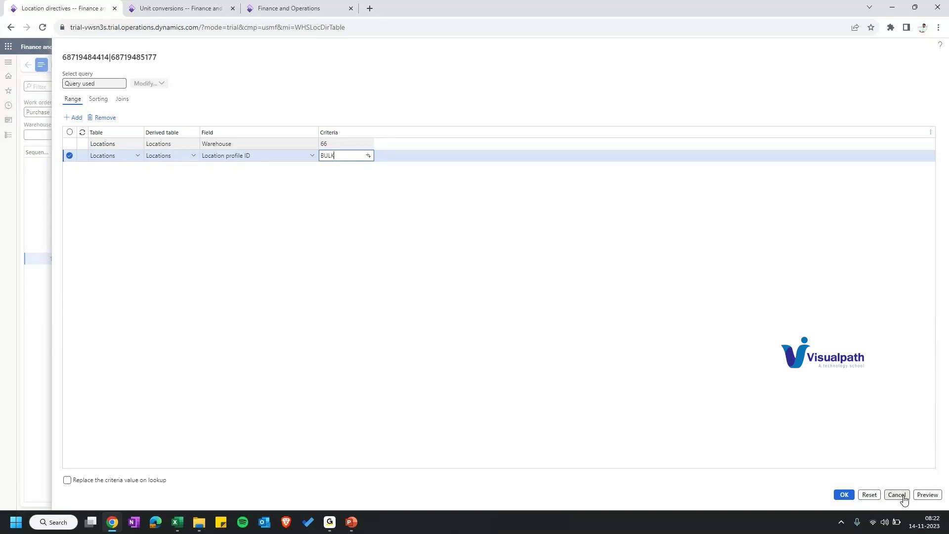
click(903, 497)
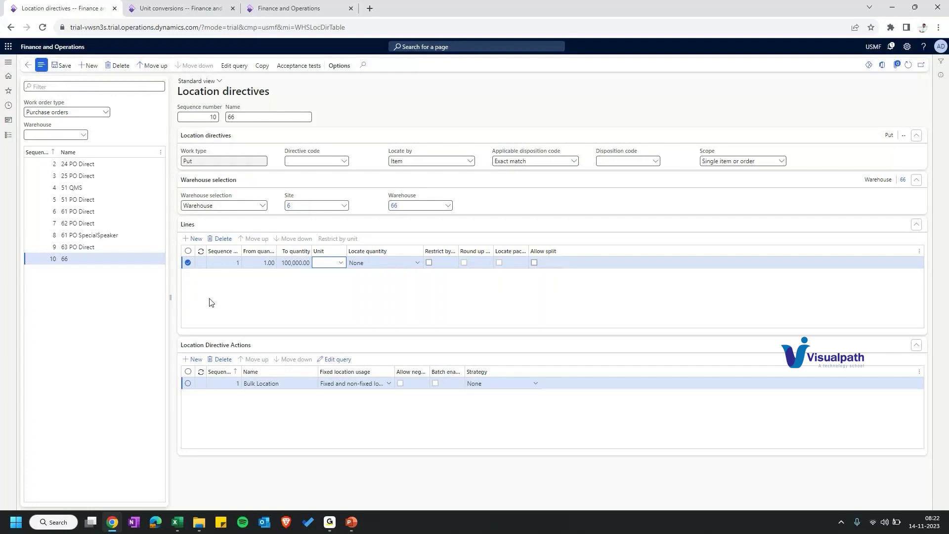
click(8, 63)
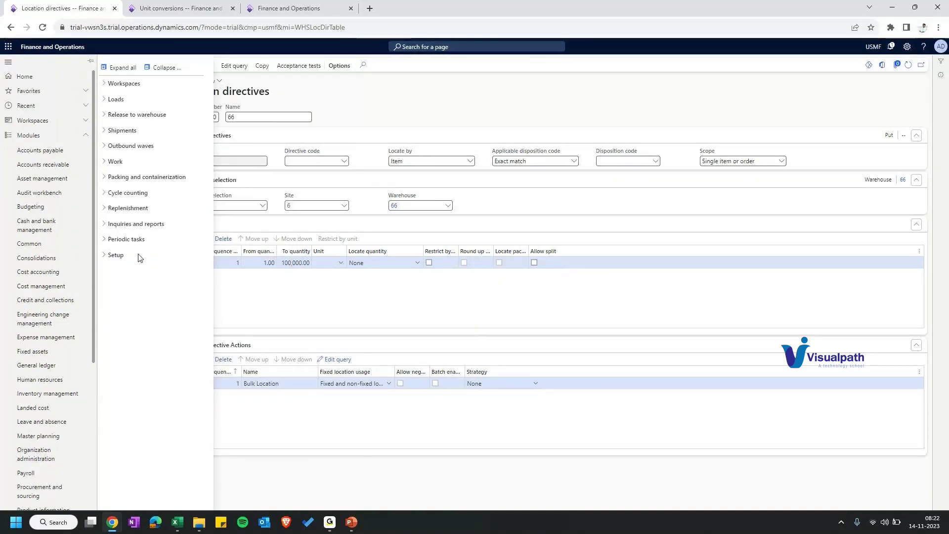
click(139, 256)
click(117, 445)
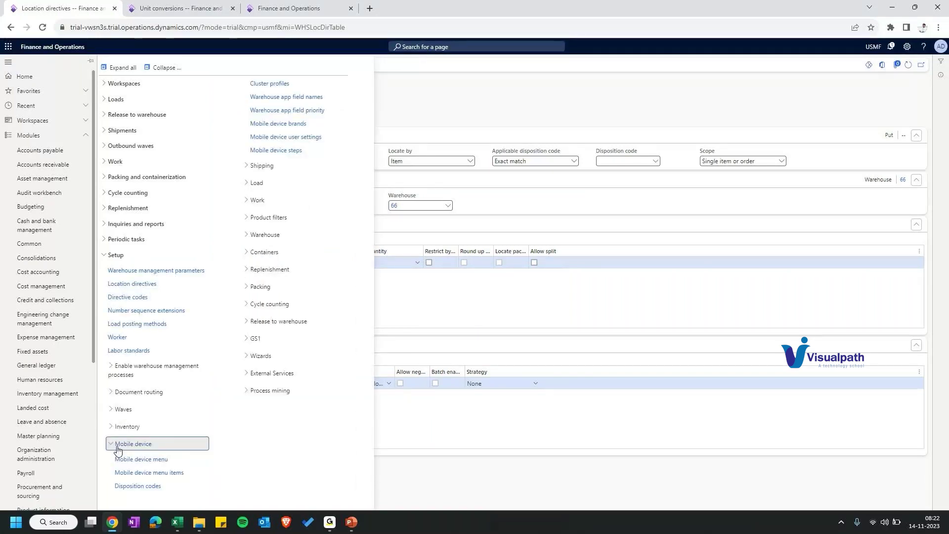
click(481, 108)
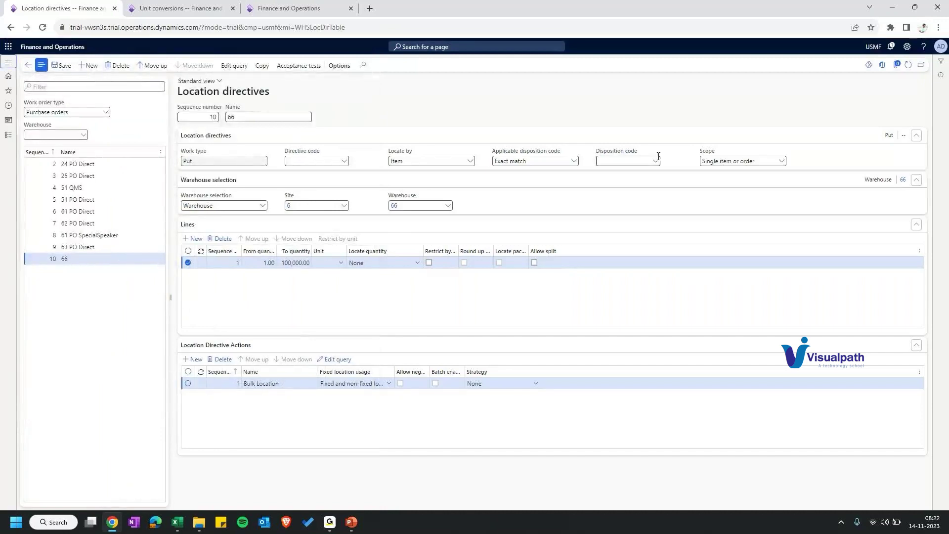
Step: Review the disposition code choices for directive 66: Available, Blocking, RMA Credit and RMA Scrap
key(alt+Down)
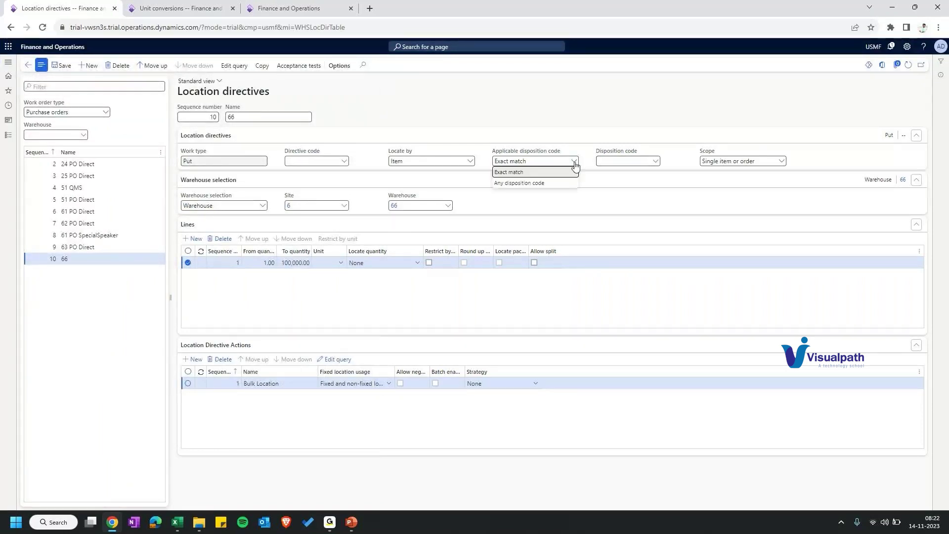
click(655, 162)
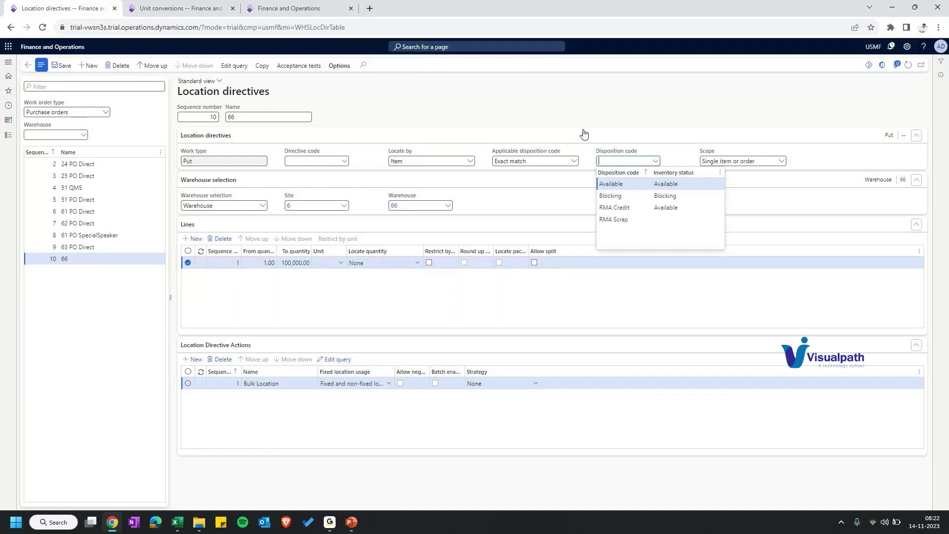
click(574, 161)
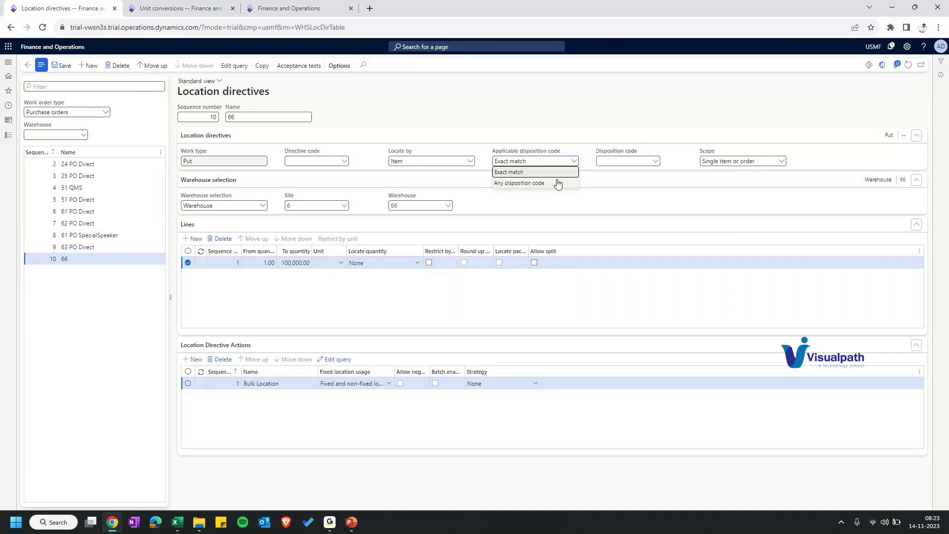
mouse_move(216, 152)
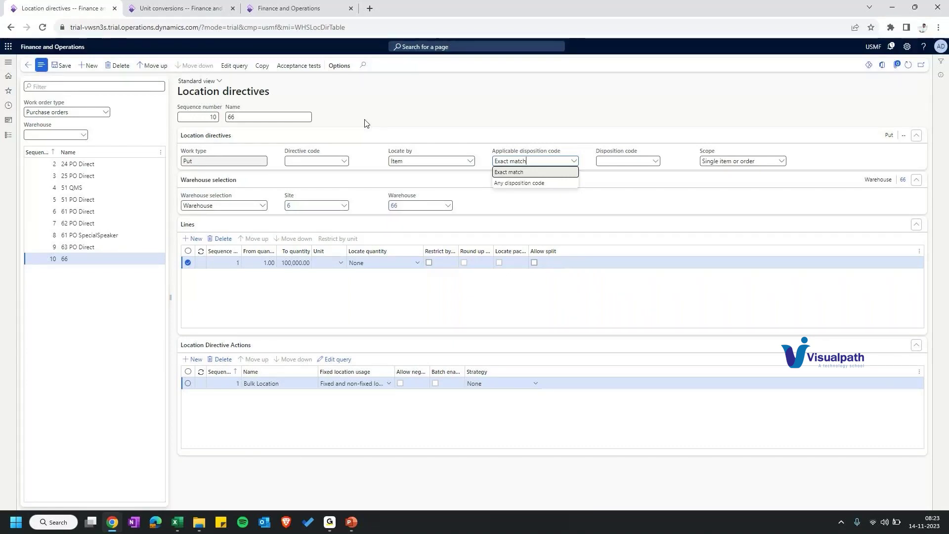
click(463, 131)
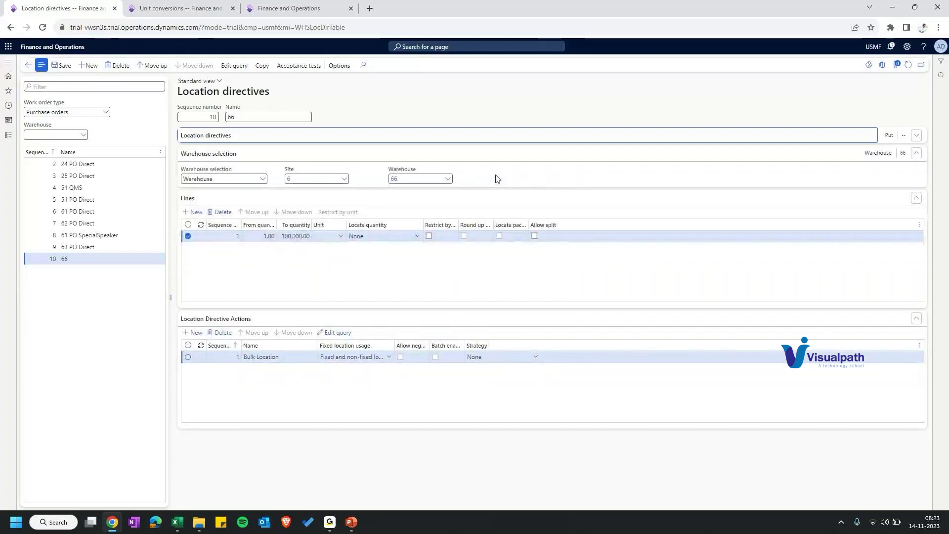
key(Return)
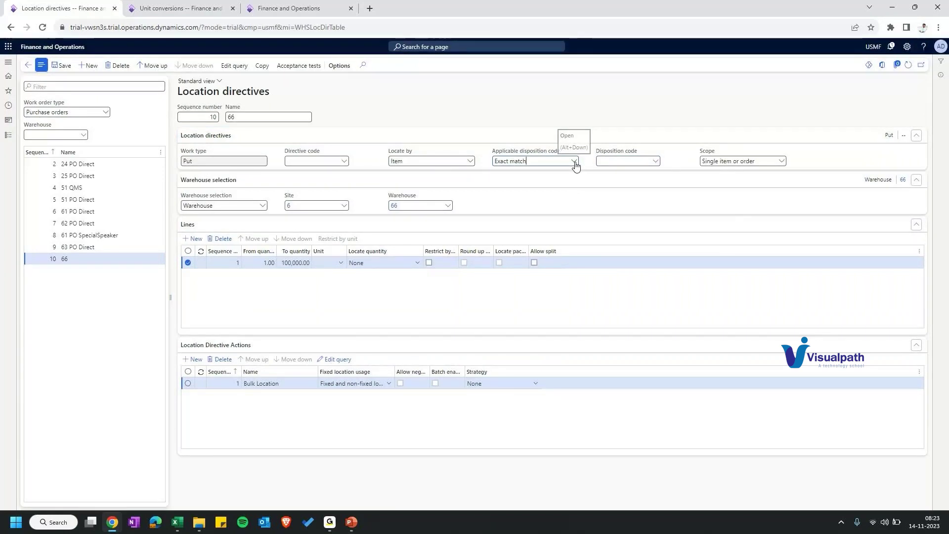
click(656, 160)
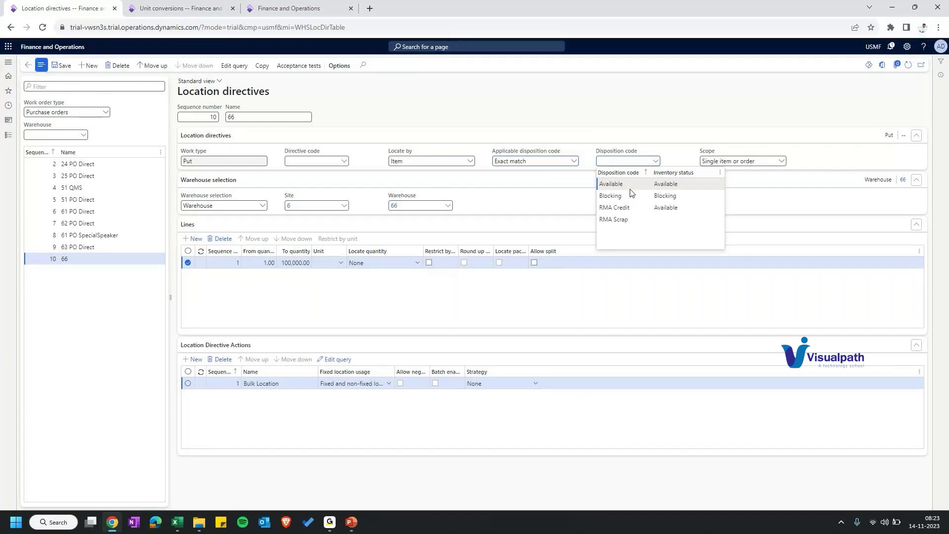
mouse_move(673, 185)
click(574, 160)
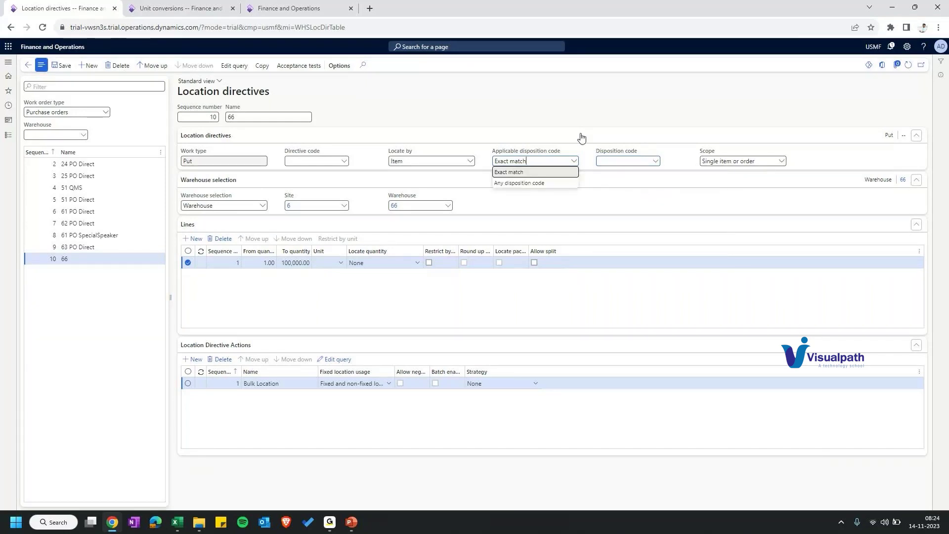
click(655, 163)
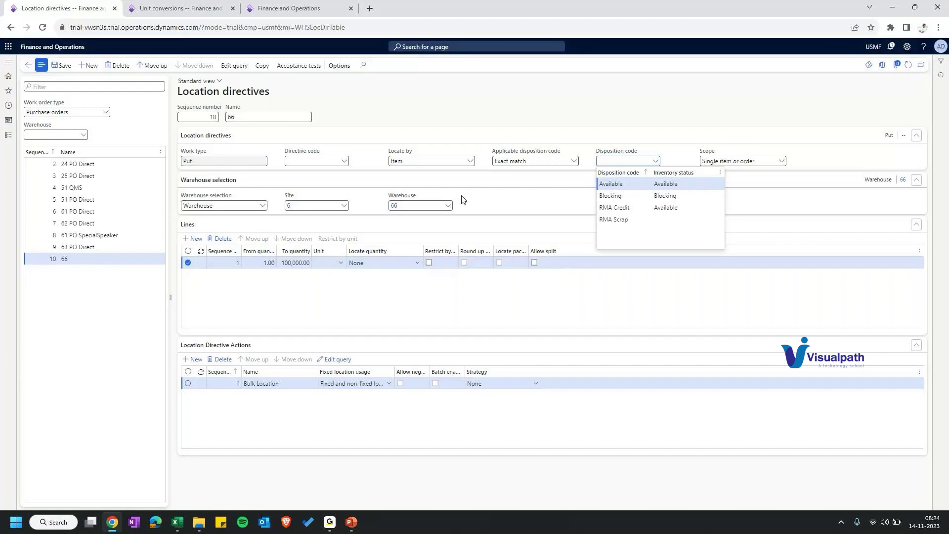
Step: Set RMA Scrap as location directive 66's disposition code, keeping Exact match
click(616, 219)
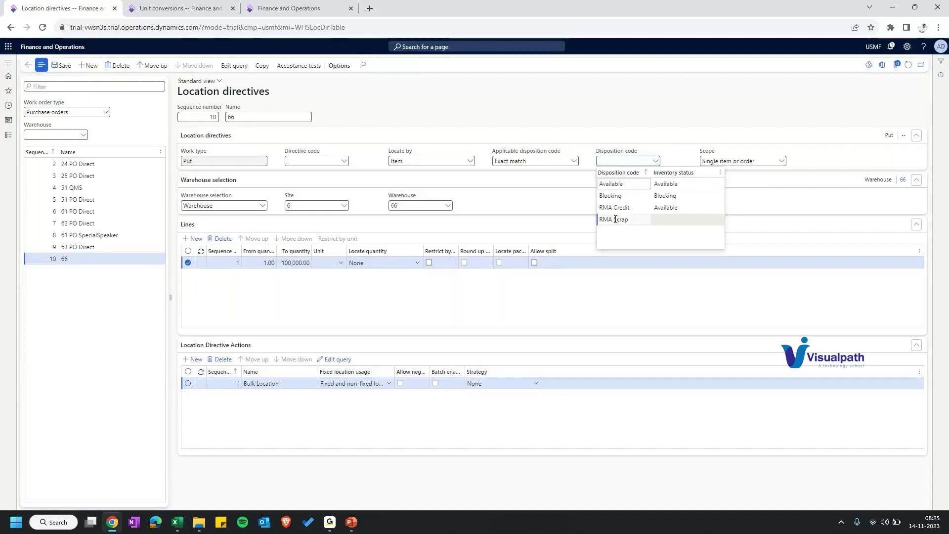
click(535, 162)
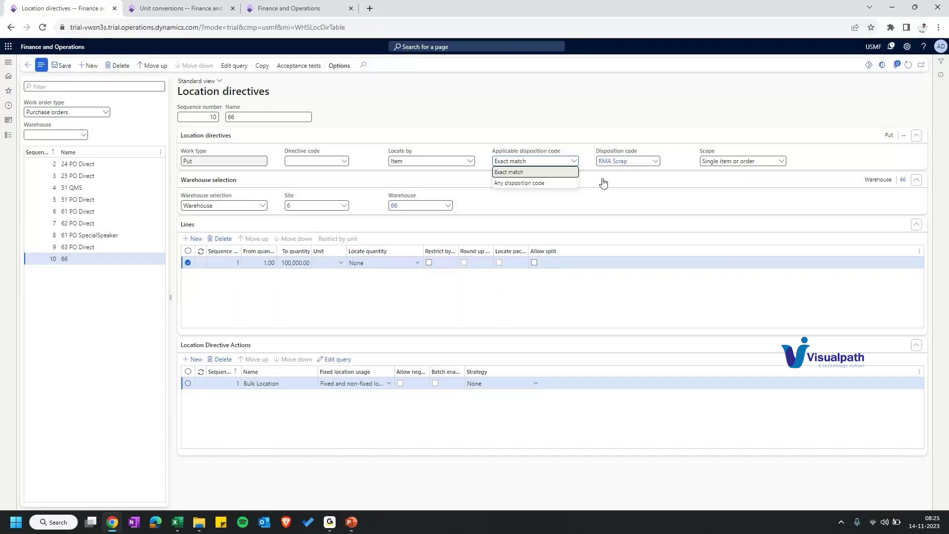
click(591, 162)
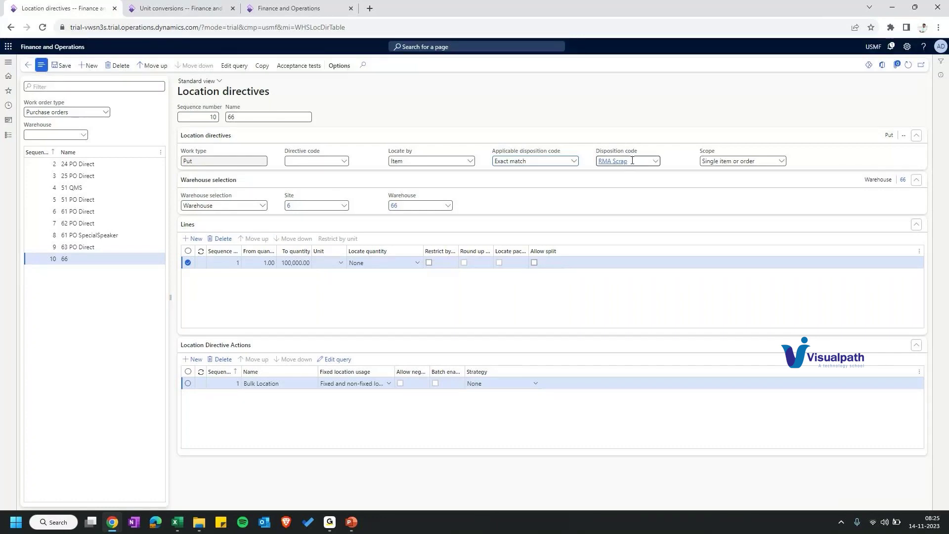
Step: Leave the Bulk Location action's strategy as None and move to the Unit conversions page
mouse_move(620, 166)
click(535, 384)
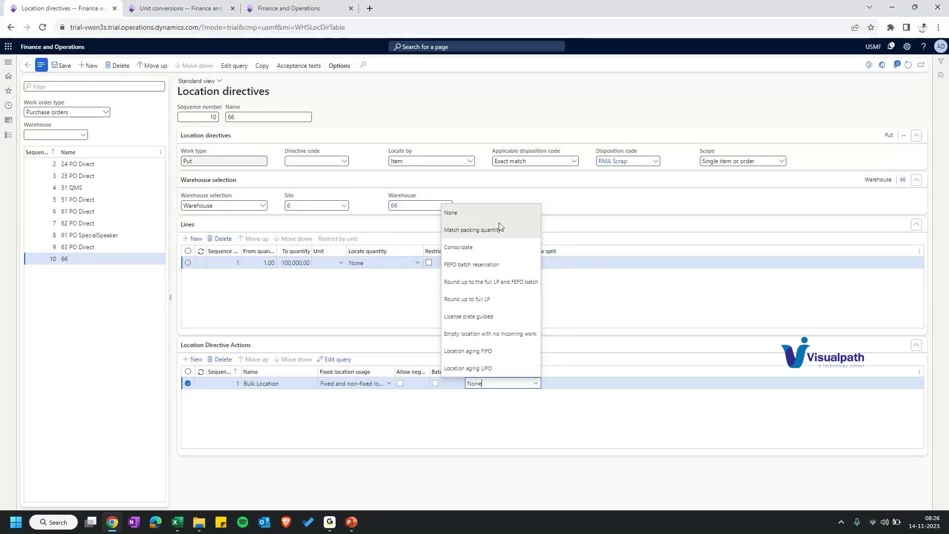
click(375, 125)
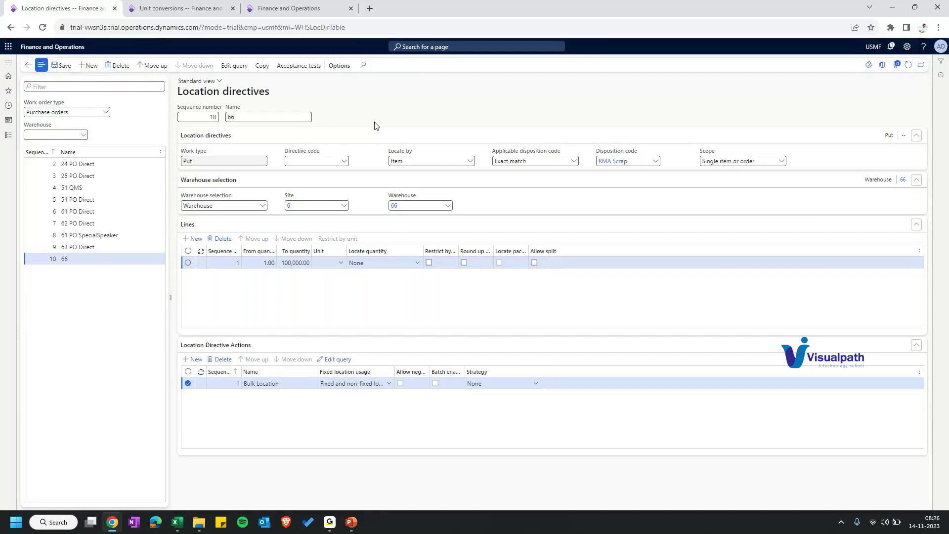
click(574, 163)
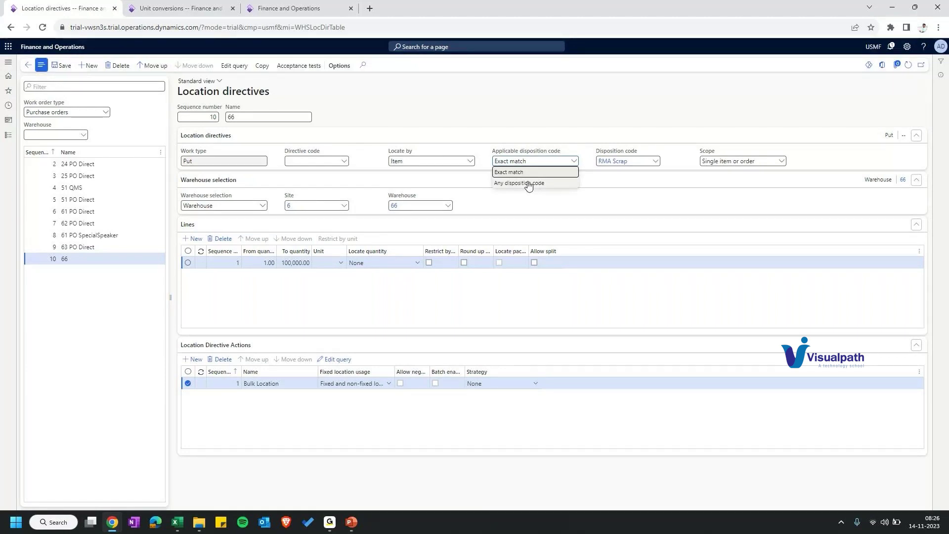
click(173, 15)
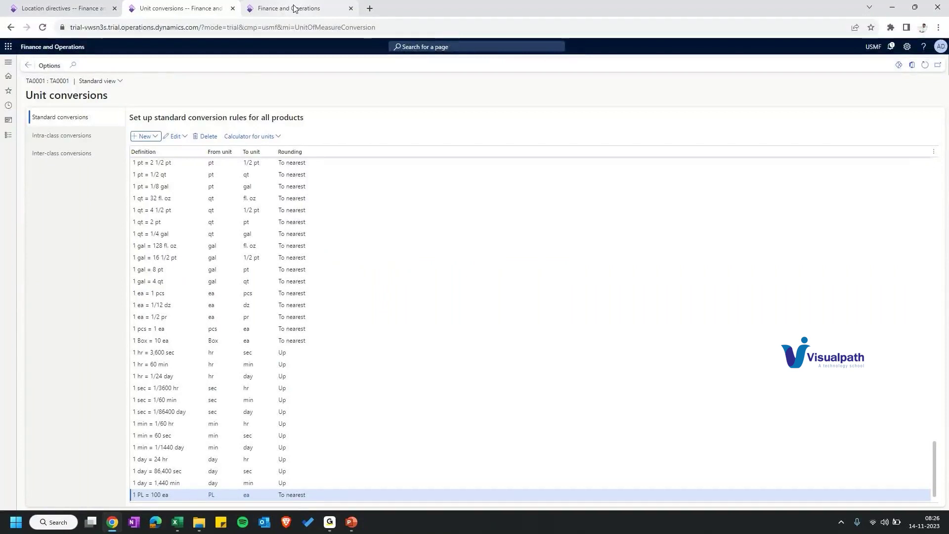
Step: Go to Warehouse management > Setup > Mobile device > Mobile device menu items
click(8, 134)
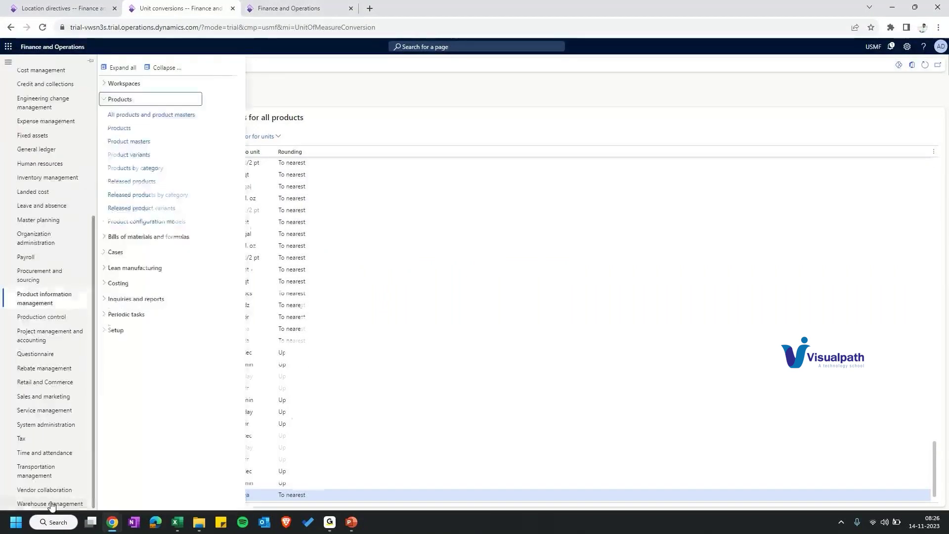
click(51, 503)
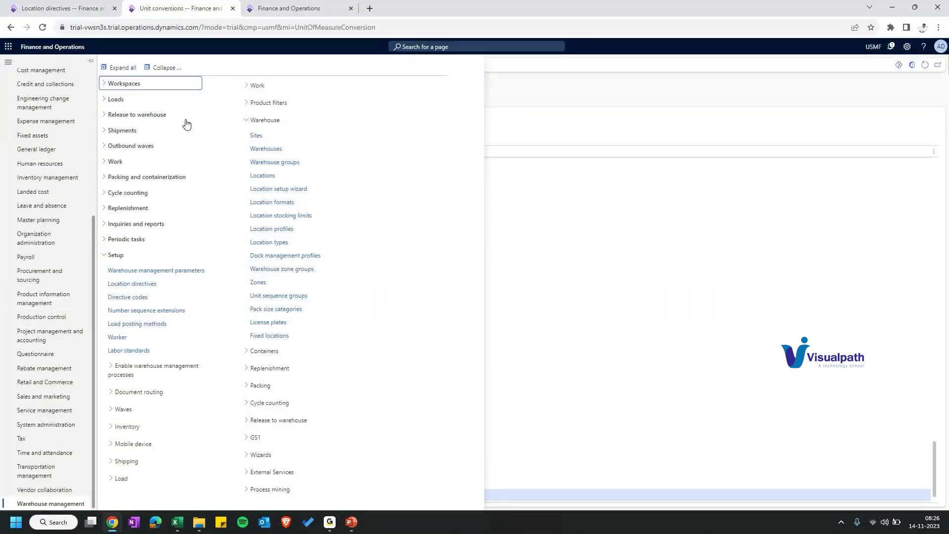
click(127, 445)
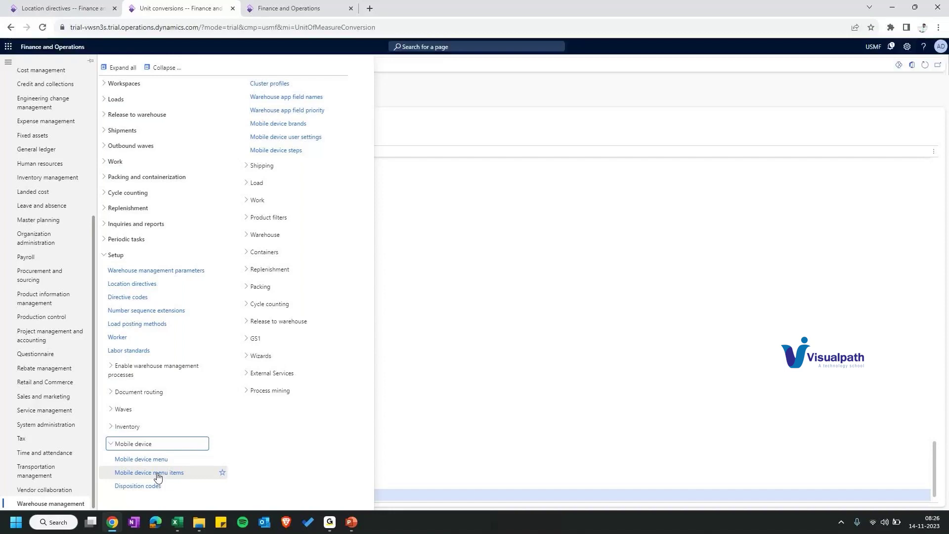
click(158, 474)
Step: Create a new menu item named 'PO Item receiving' with Mode set to Work
click(81, 66)
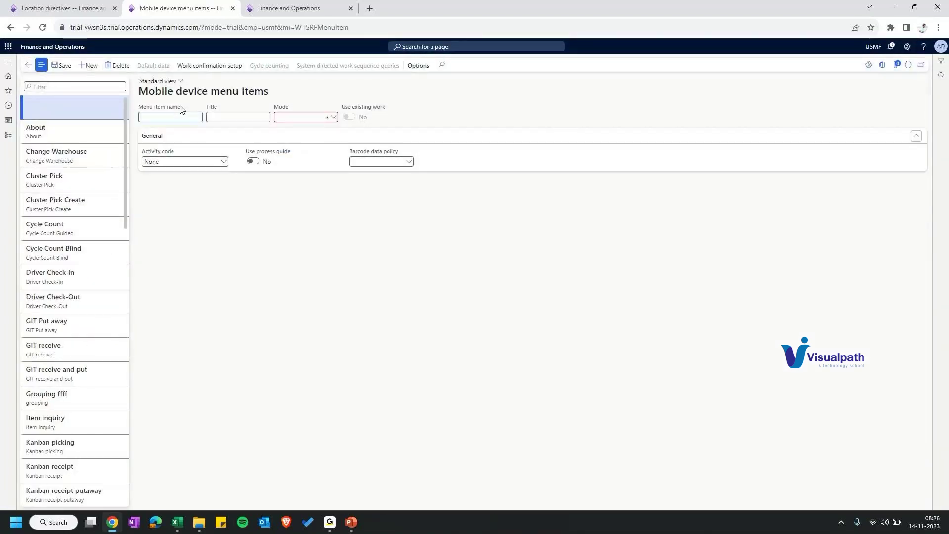
text(PO Item)
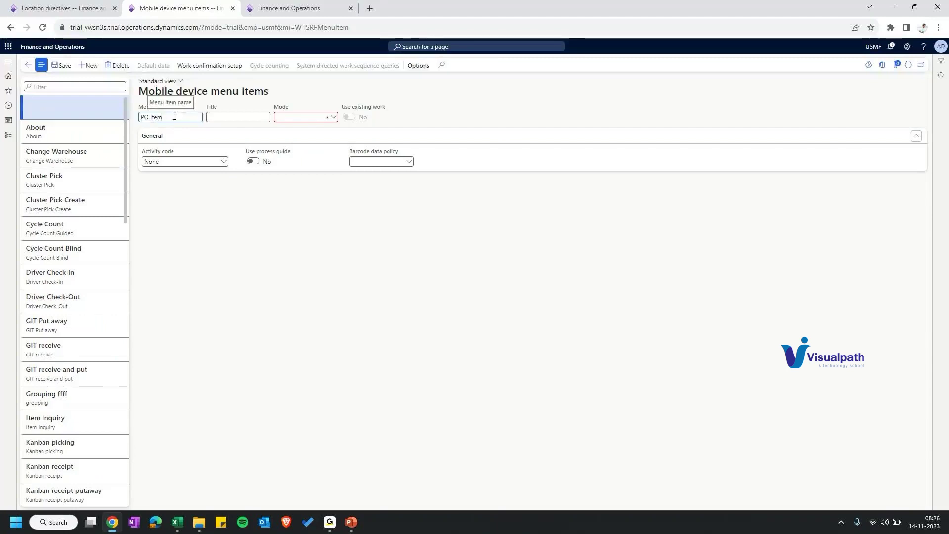
text( rece)
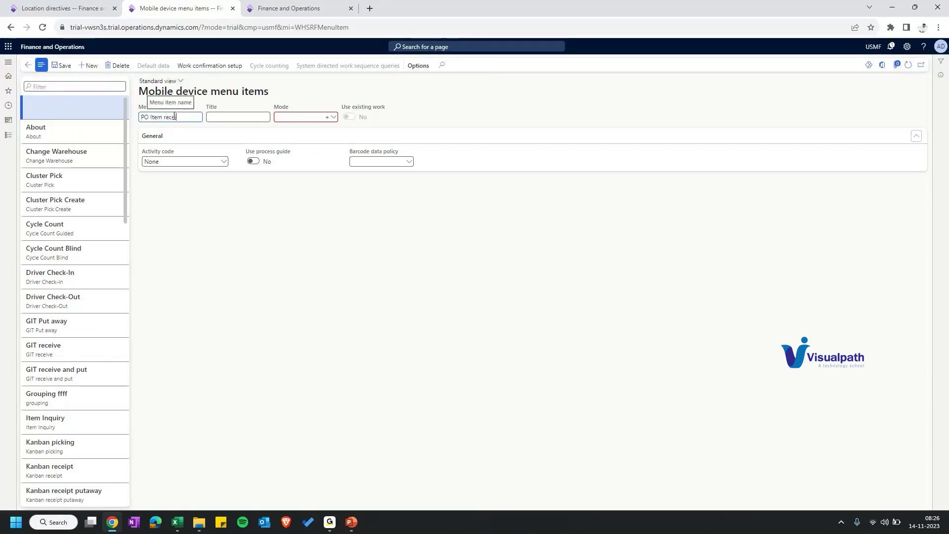
text(iving)
click(331, 117)
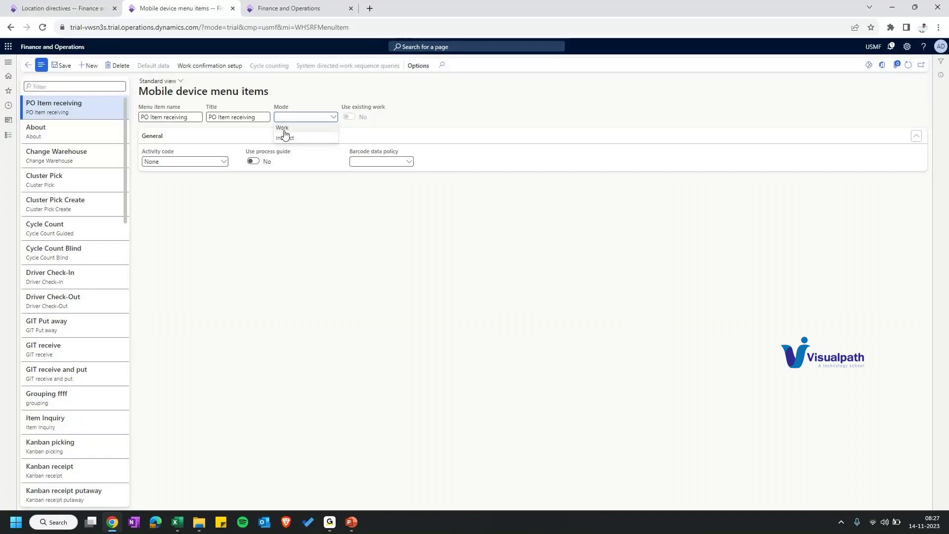
click(285, 128)
drag(341, 108, 390, 111)
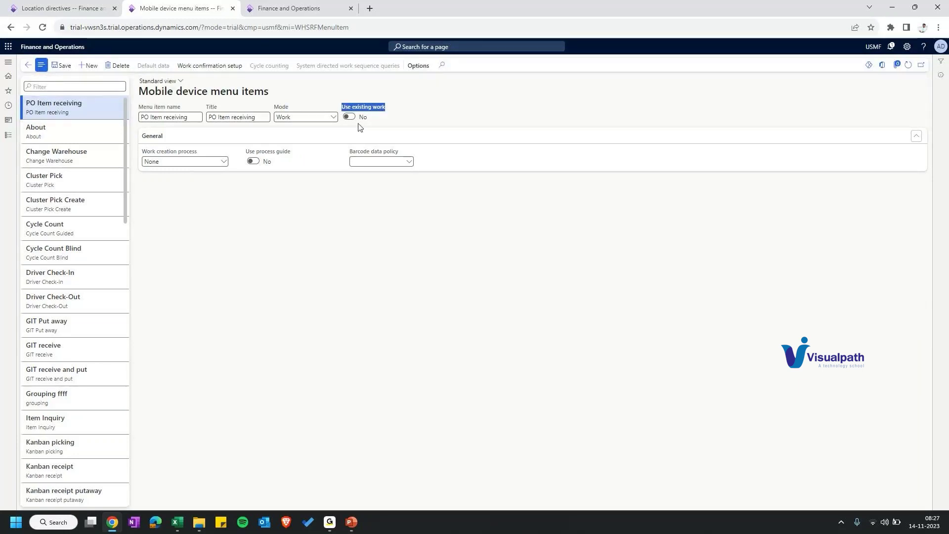
click(222, 164)
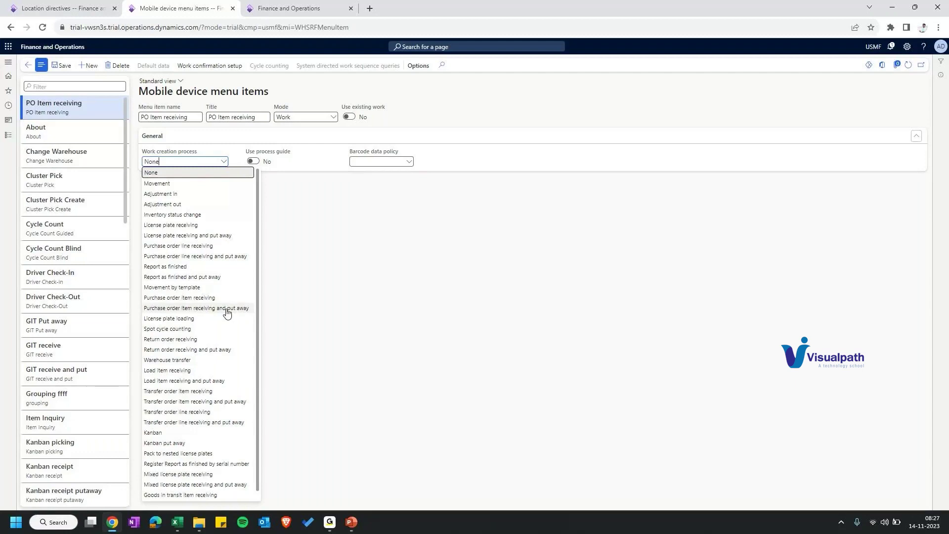
scroll(182, 468, down, 1)
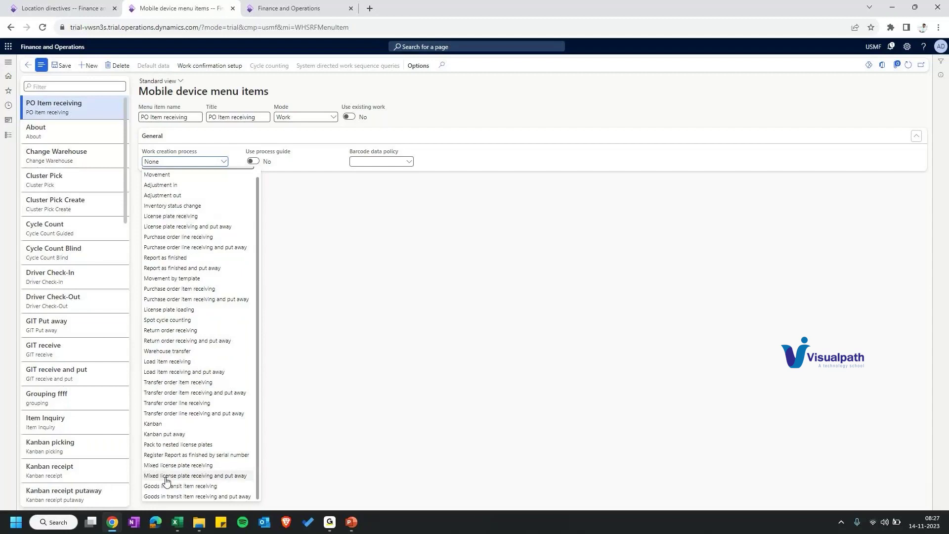
scroll(169, 228, up, 1)
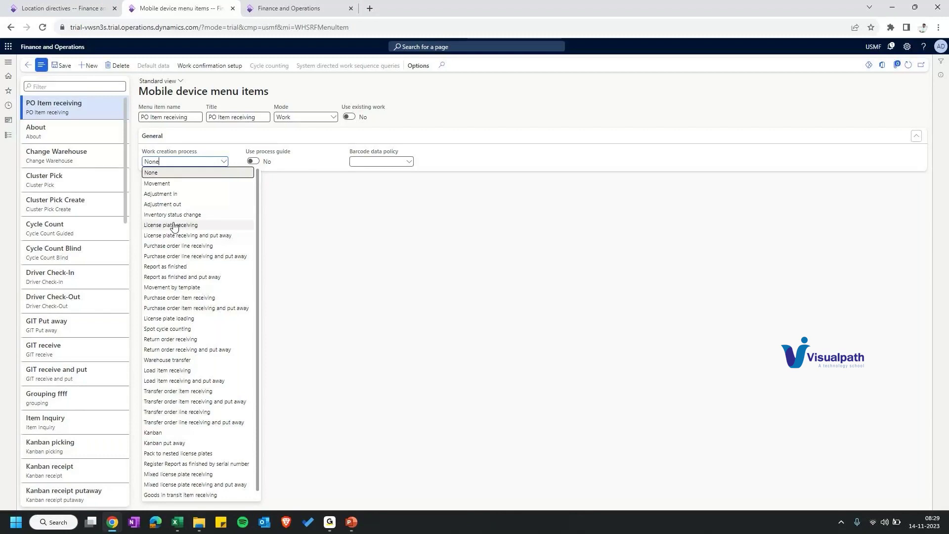
Step: Set the work creation process to Purchase order item receiving and bring up Excel's Book1
click(167, 298)
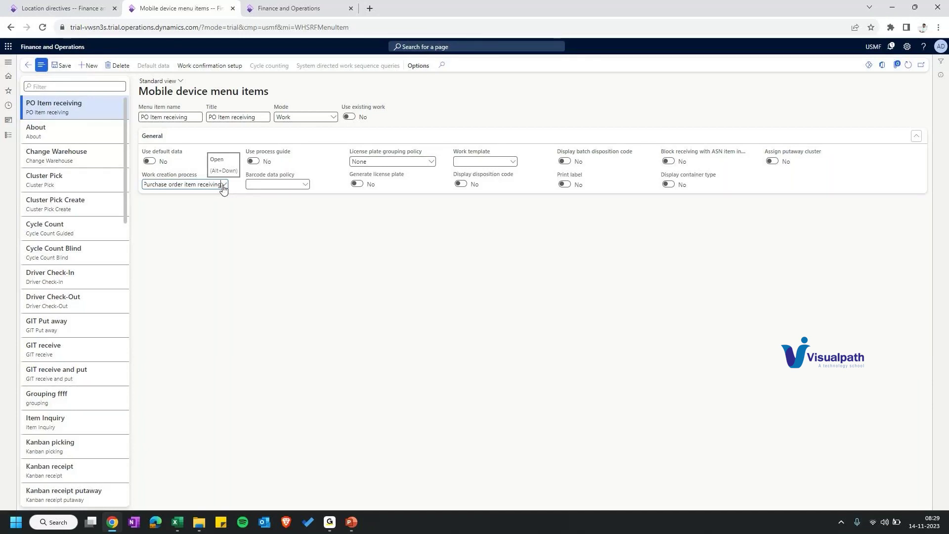
click(176, 522)
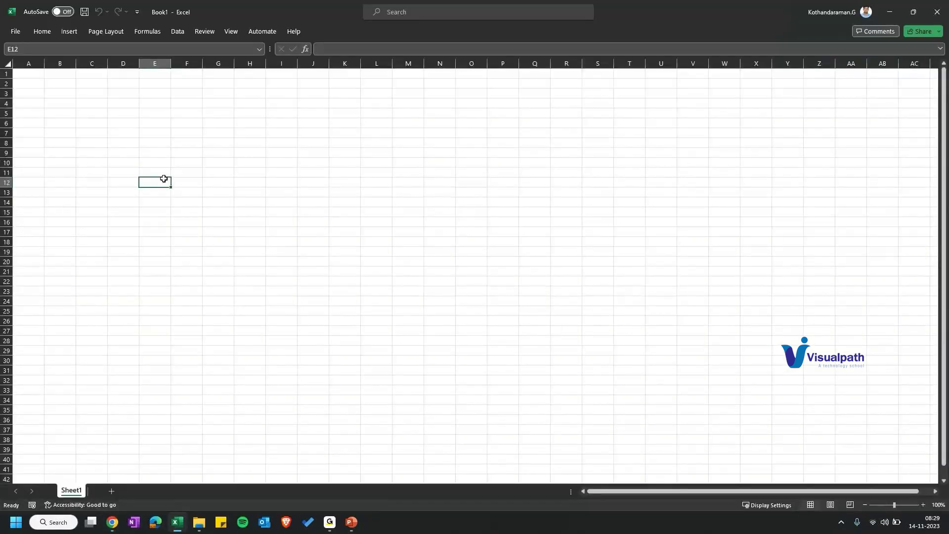
Step: Enter the Receive heading in F10 and 'Work 1' / 'Just receive' in row 12
click(192, 163)
text(Receive)
key(Up)
key(Down)
key(Down)
key(Left)
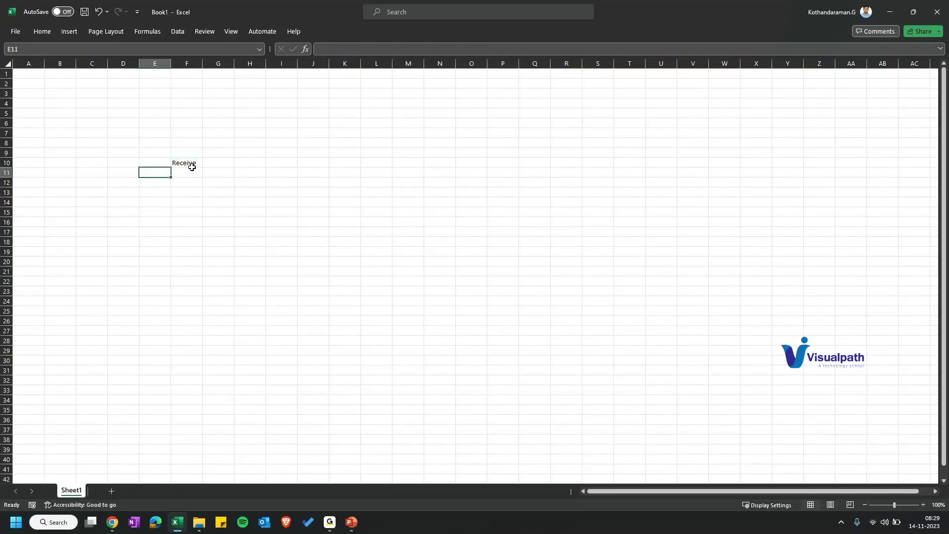
key(Down)
text(Work 1)
key(Tab)
text(Just recei)
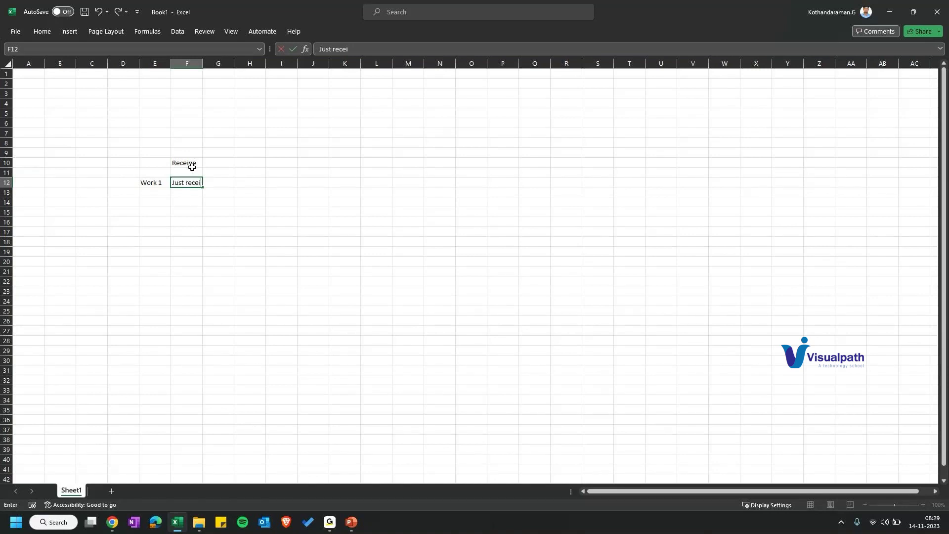
text(ve)
key(Return)
Step: Add 'Worker 2' / 'Move to actual location' in row 13 and widen column F
text(Worker 2)
click(156, 181)
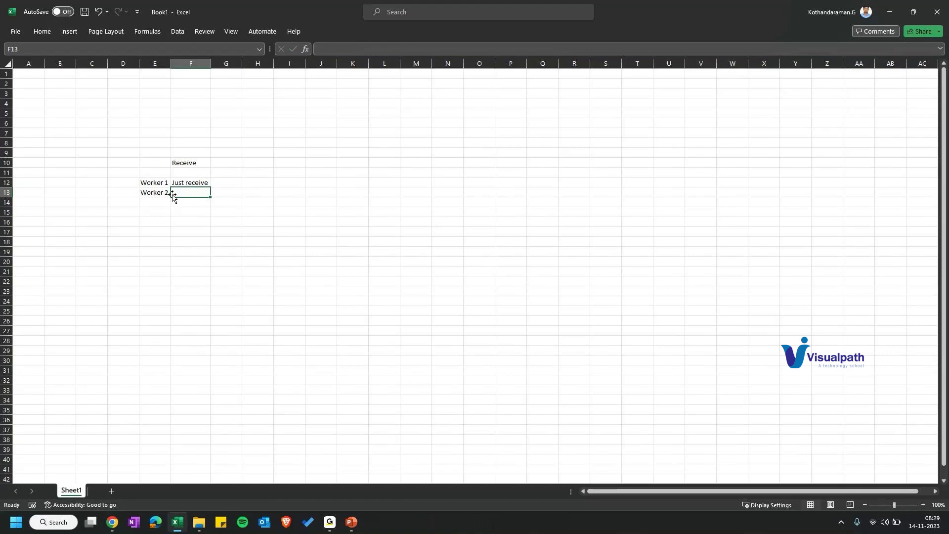
double_click(184, 191)
text(Move to act)
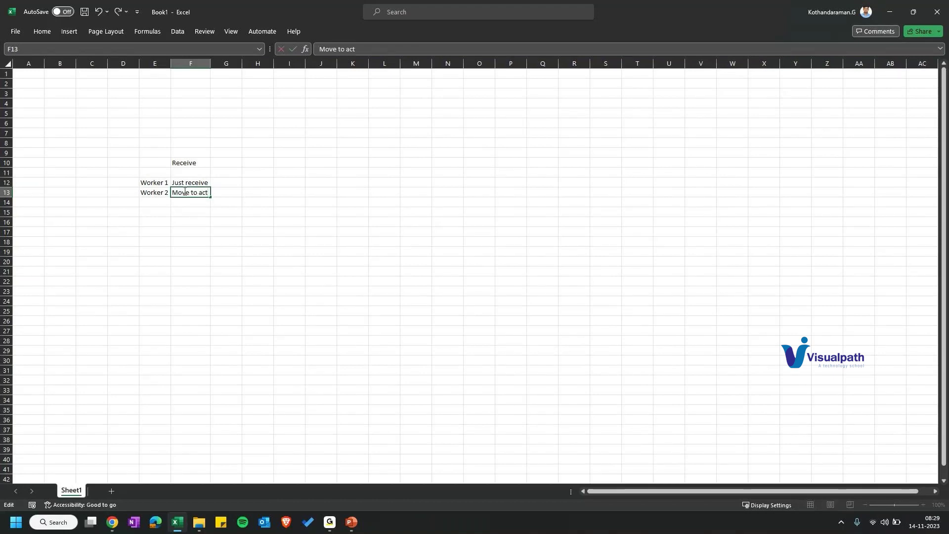
text(ual location)
double_click(210, 63)
click(164, 194)
click(159, 205)
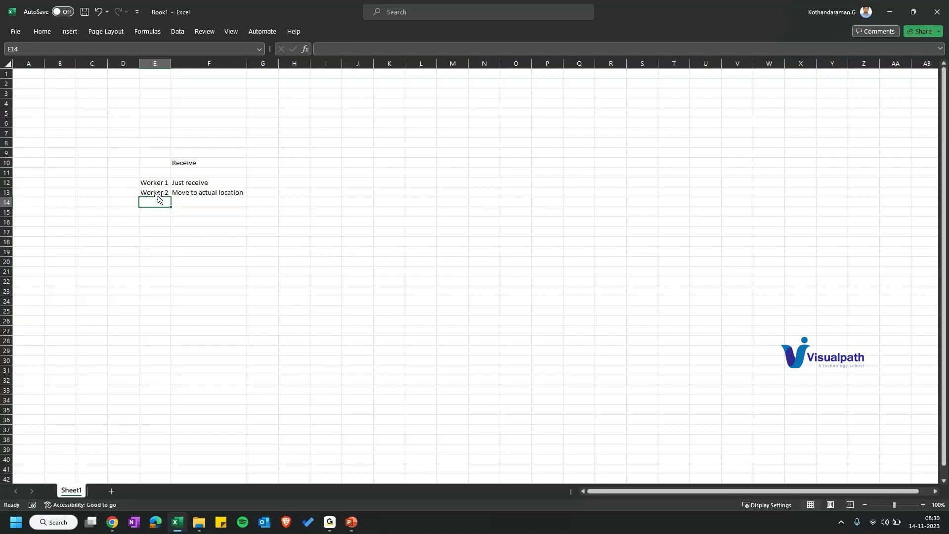
Step: Shorten the F10 heading back to Receive by removing ' & putaway'
double_click(223, 165)
text(& p)
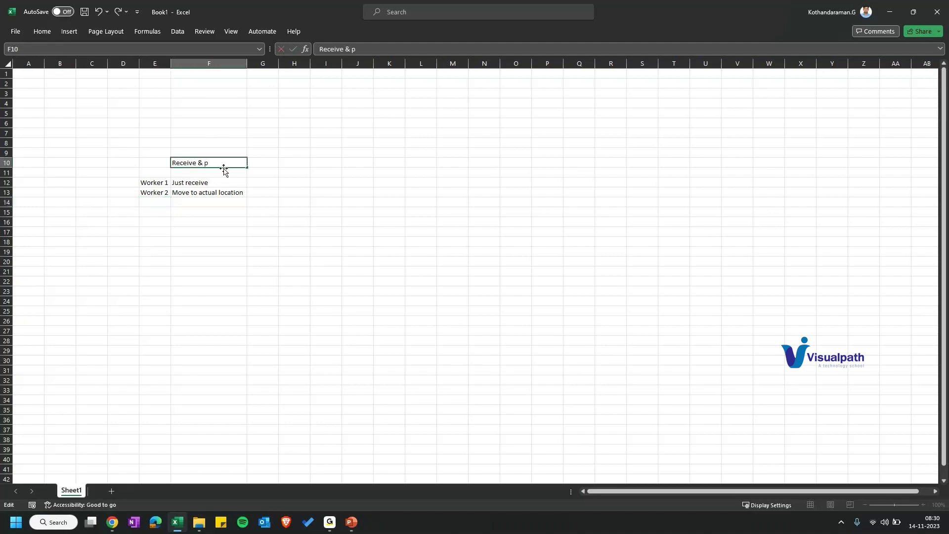
text(utaway)
drag(155, 192, 215, 189)
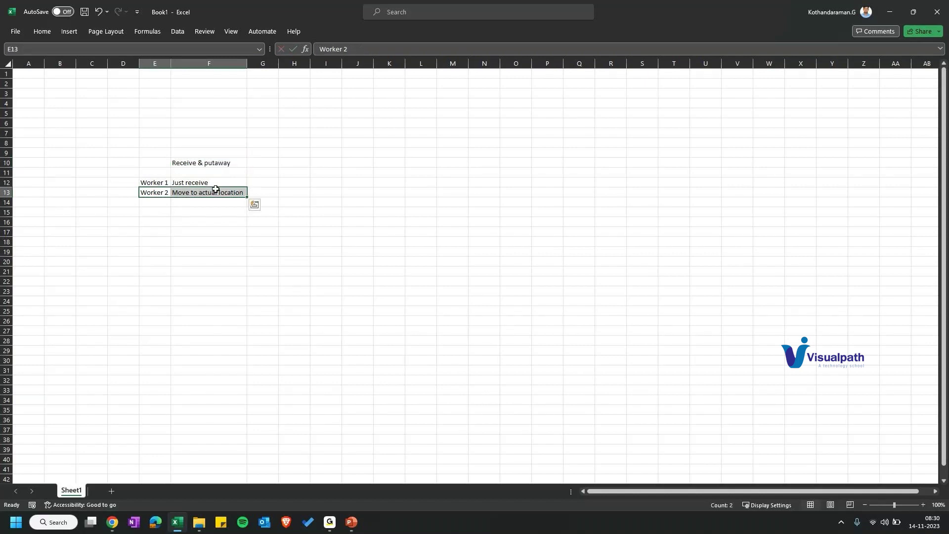
double_click(197, 163)
drag(198, 163, 264, 163)
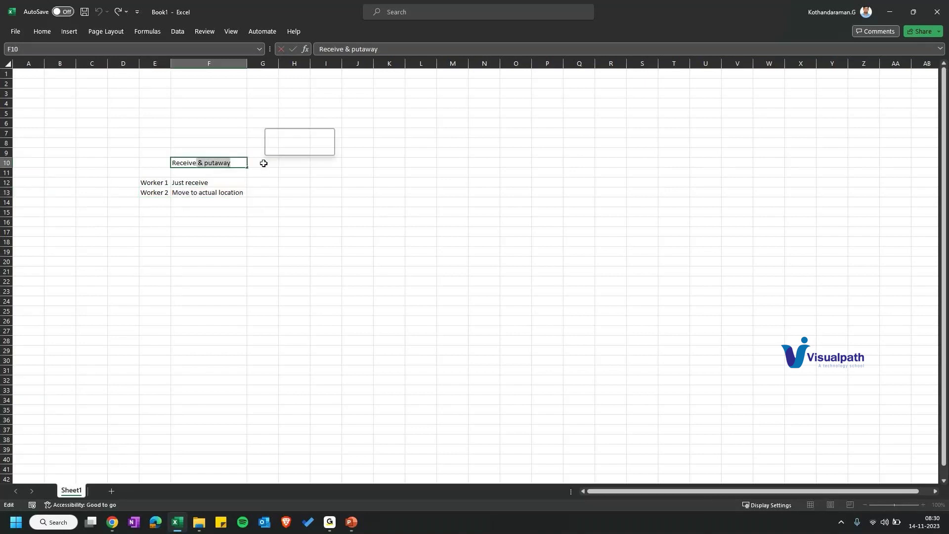
key(BackSpace)
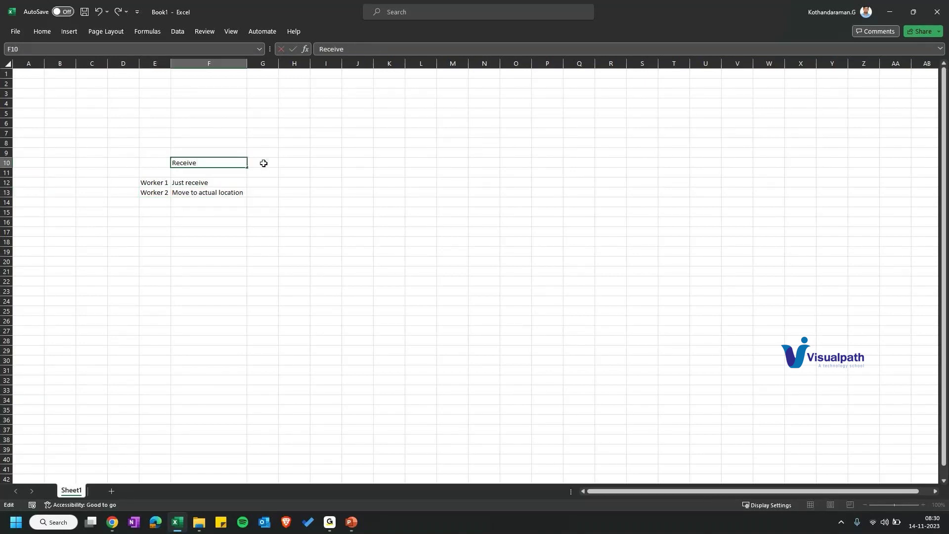
Step: Move the Worker 2 row from E13:F13 down to row 14
drag(154, 193, 232, 192)
key(ctrl+c)
click(155, 203)
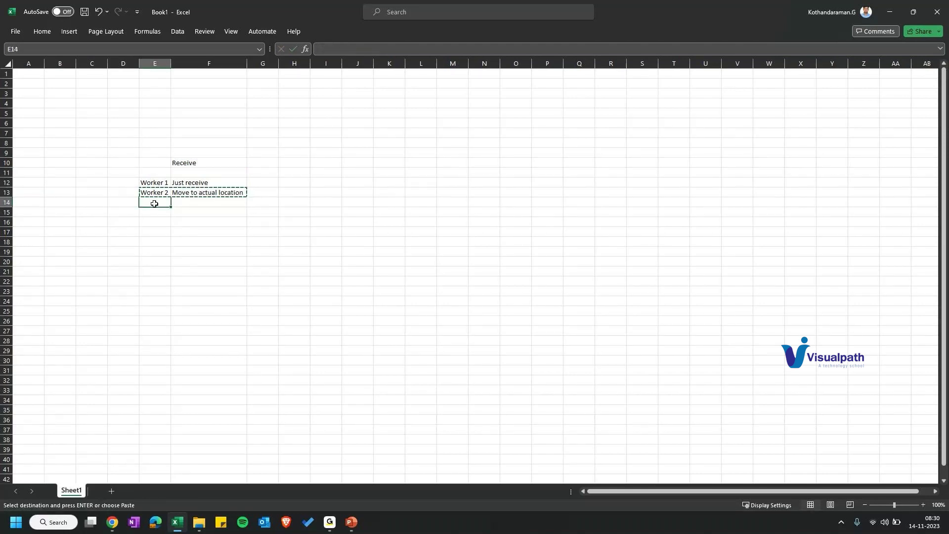
key(Return)
double_click(229, 163)
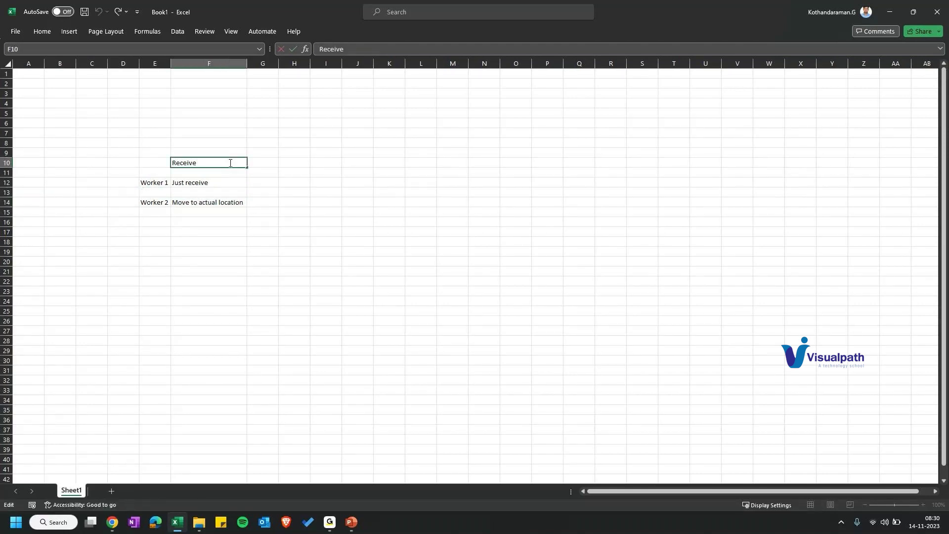
click(326, 182)
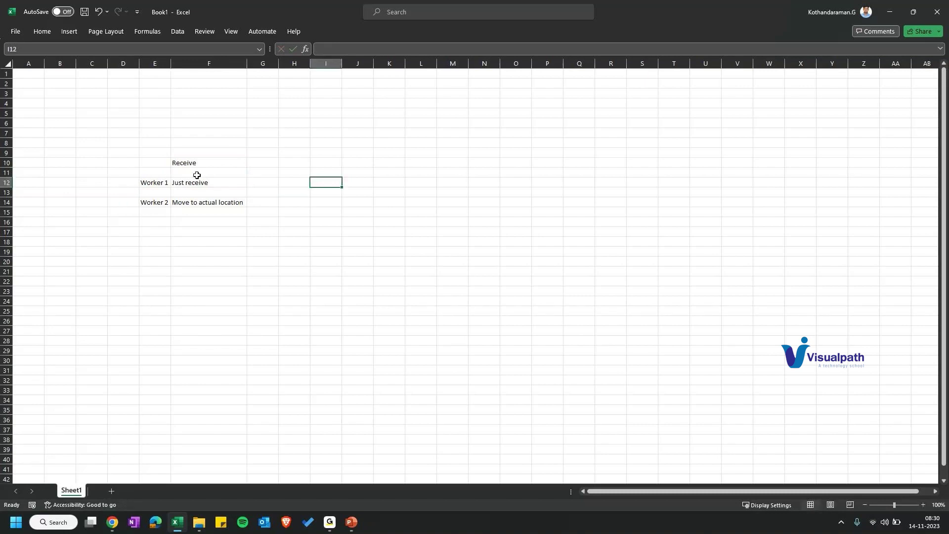
Step: Enter the heading 'Receive an putaway' in cell H10
double_click(307, 163)
key(ctrl+v)
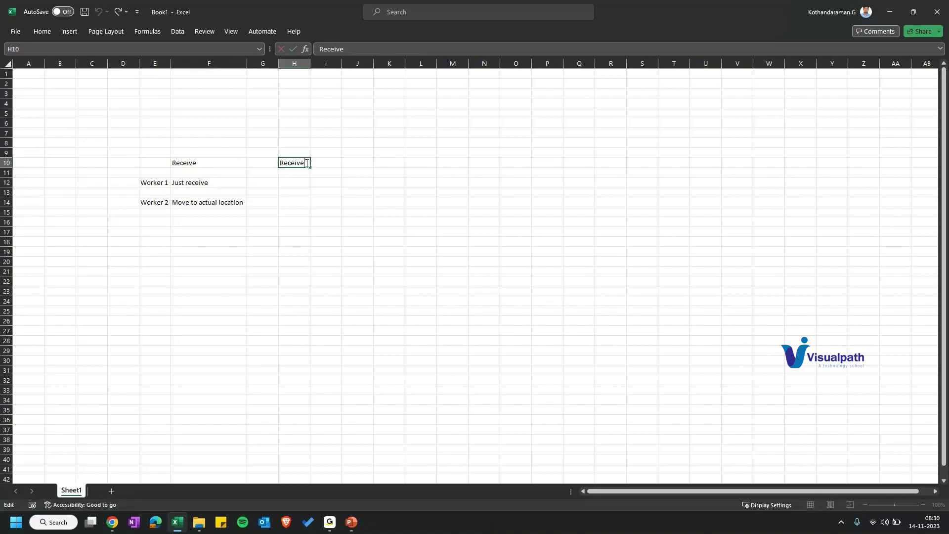
text(an putaway)
key(Tab)
Step: Fill row 12 with 'worker 1' in G12 and 'receive and move to actual location' in H12
click(273, 184)
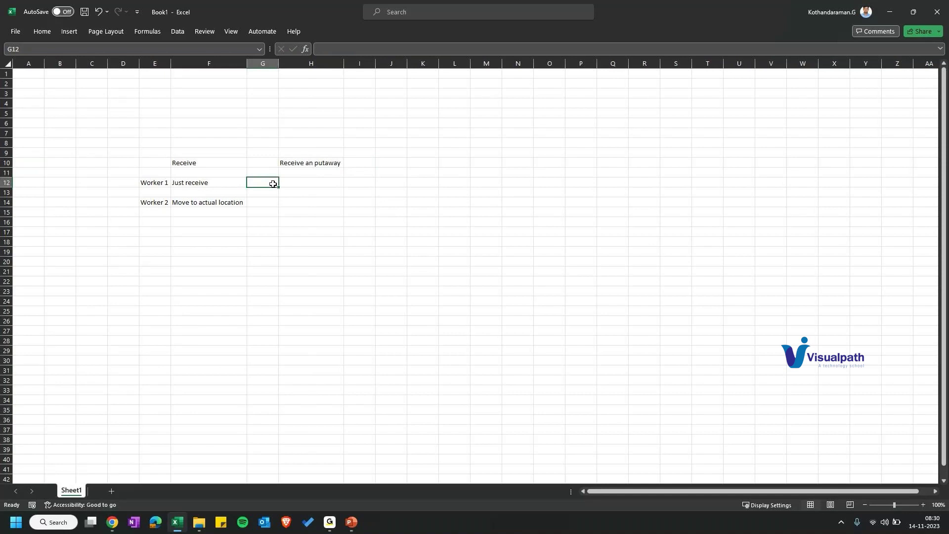
text(worker)
key(Tab)
text(receiv)
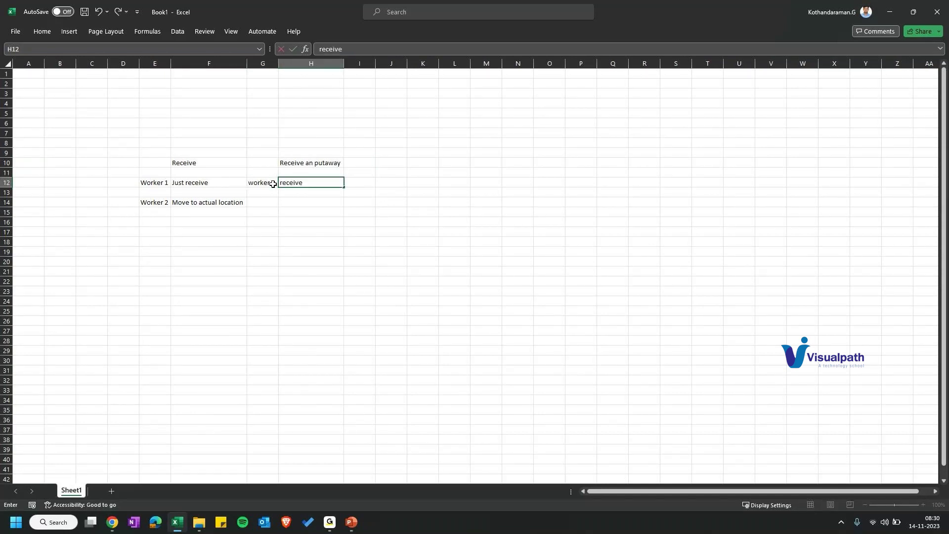
text(e and move to actual location)
key(Tab)
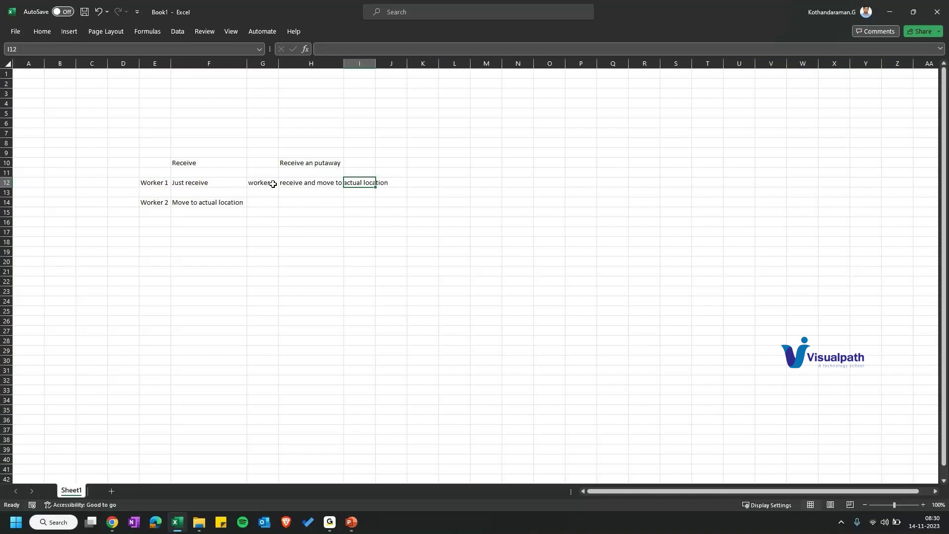
double_click(273, 184)
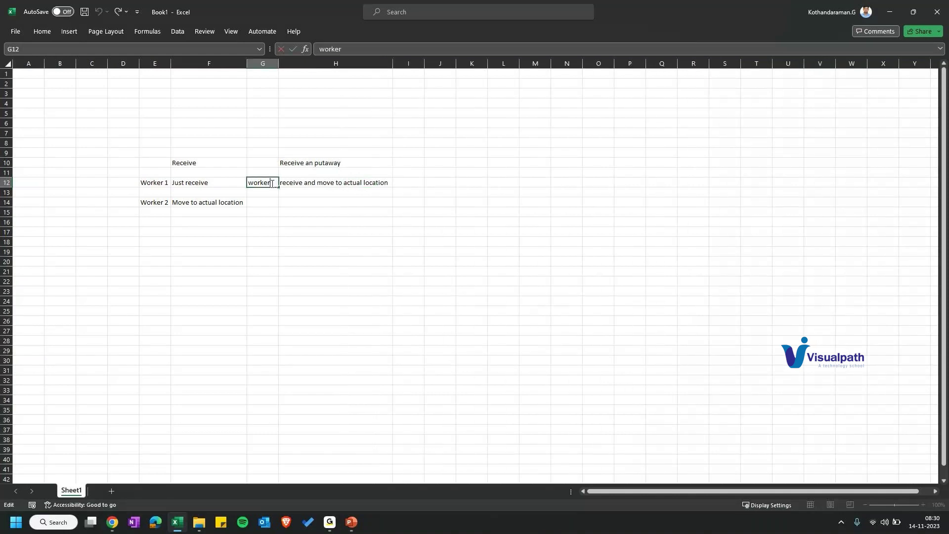
text(1)
key(Tab)
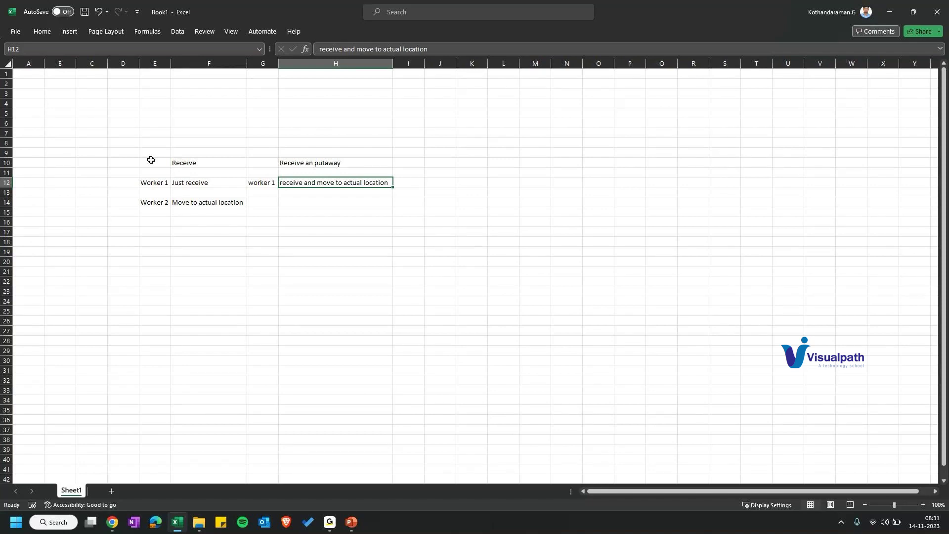
key(alt+Tab)
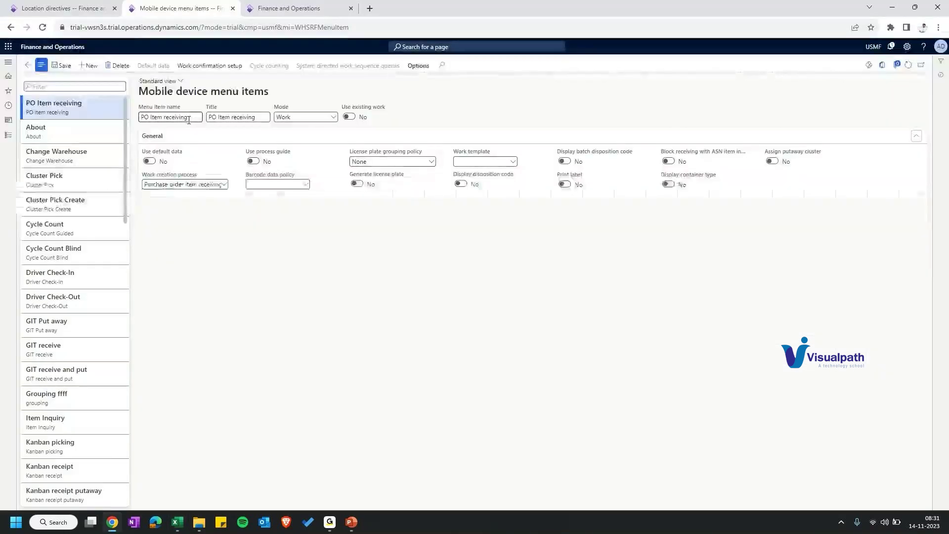
Step: Set Use default data to Yes for PO Item receiving, leaving the Default data list empty
drag(181, 151, 145, 152)
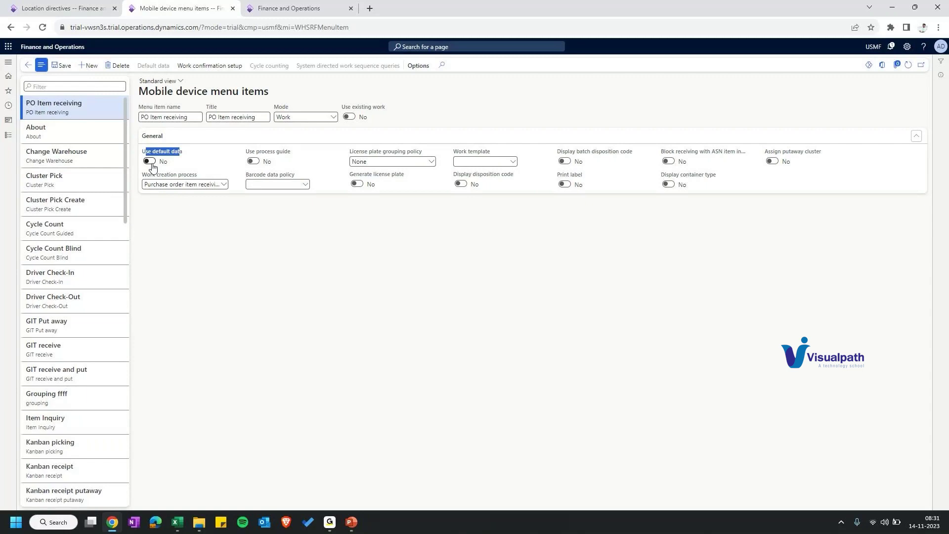
click(152, 166)
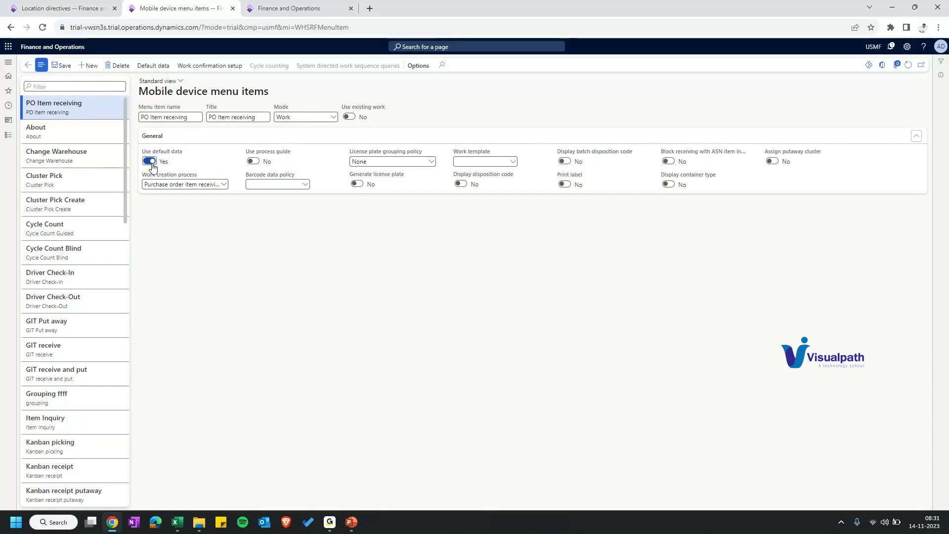
click(108, 138)
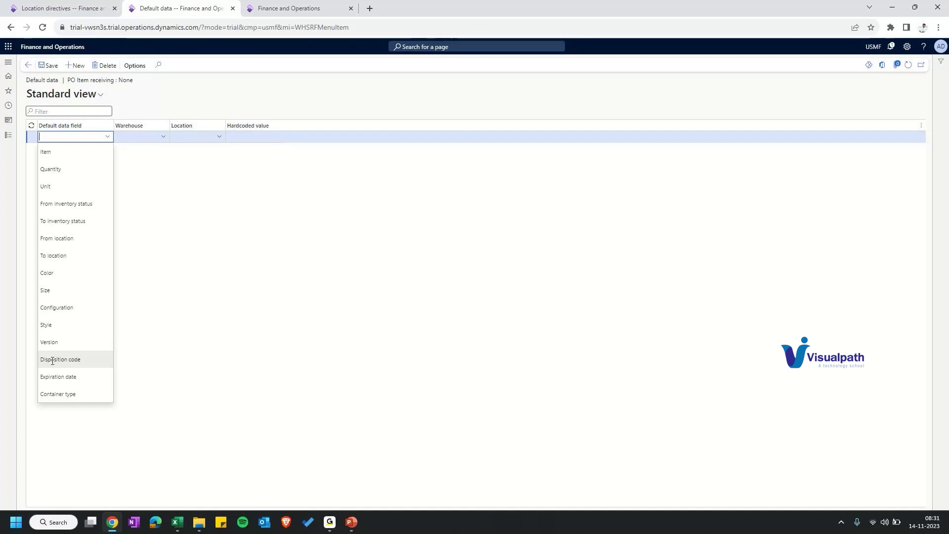
click(52, 360)
click(237, 135)
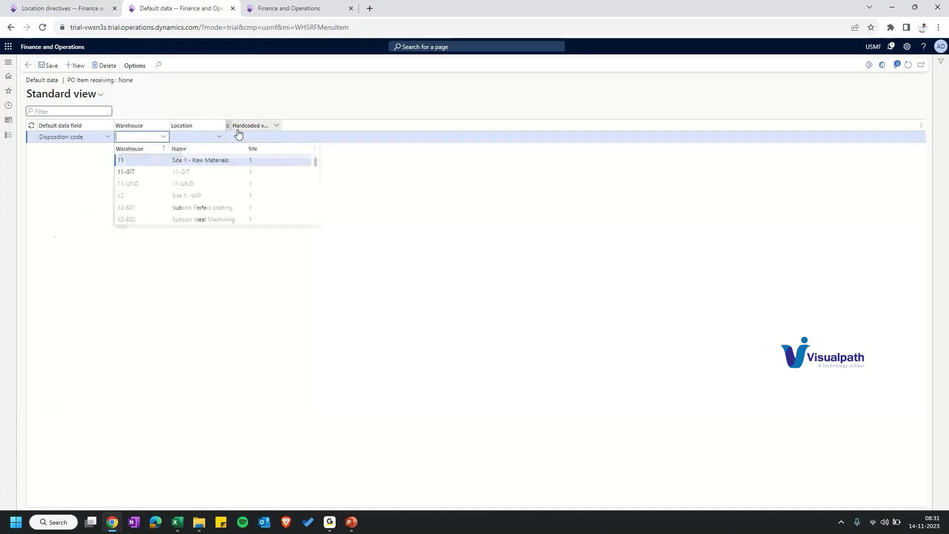
click(250, 137)
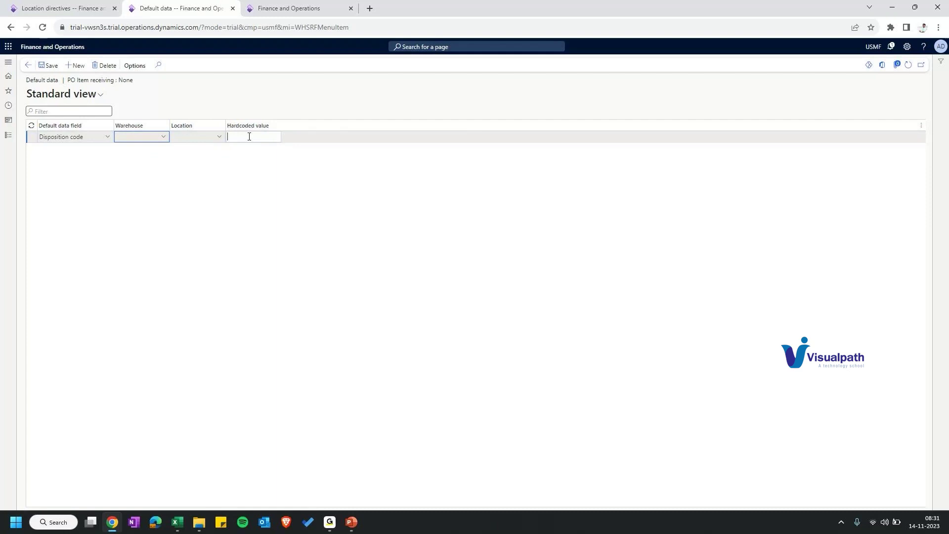
click(28, 66)
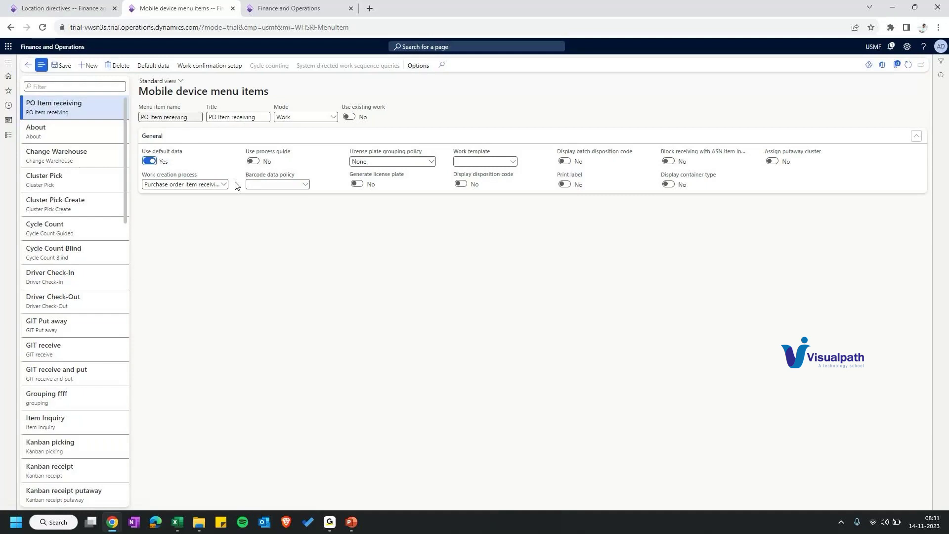
drag(246, 152, 277, 158)
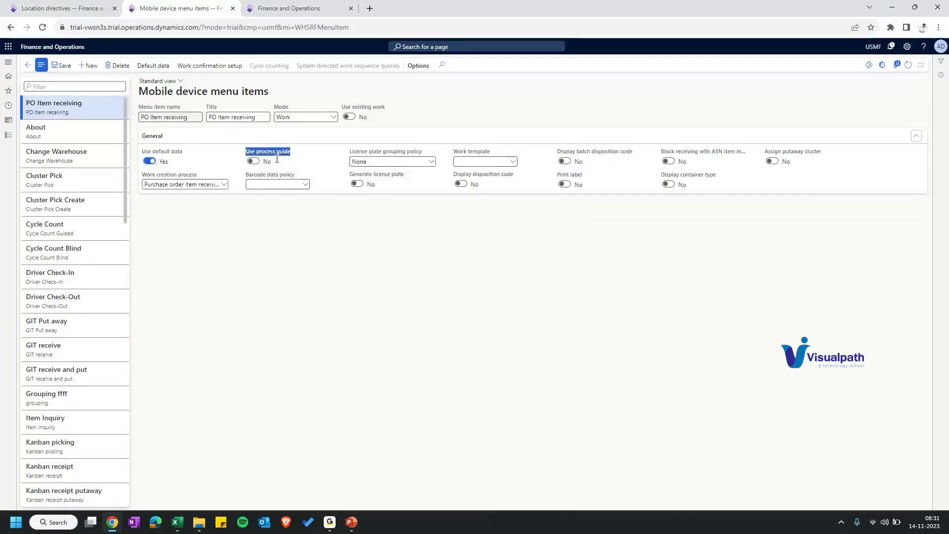
click(278, 195)
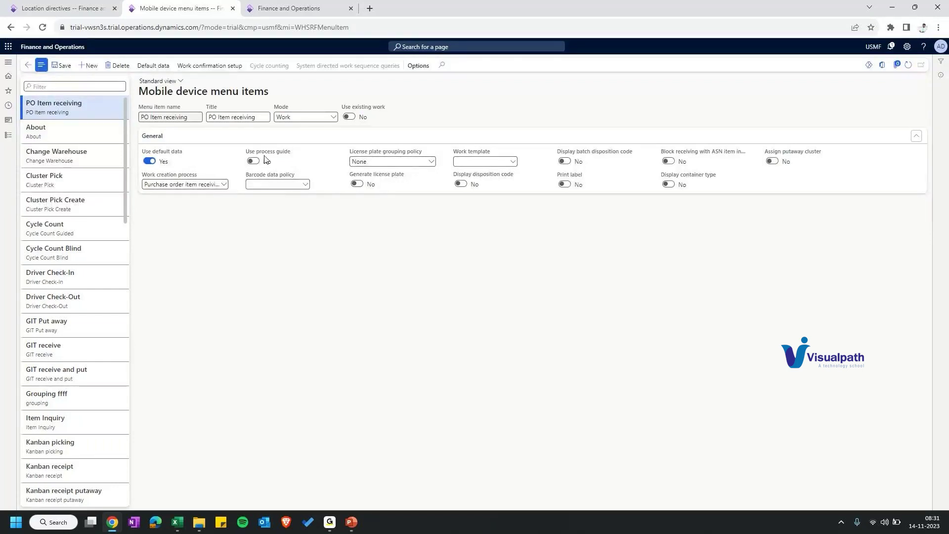
click(259, 184)
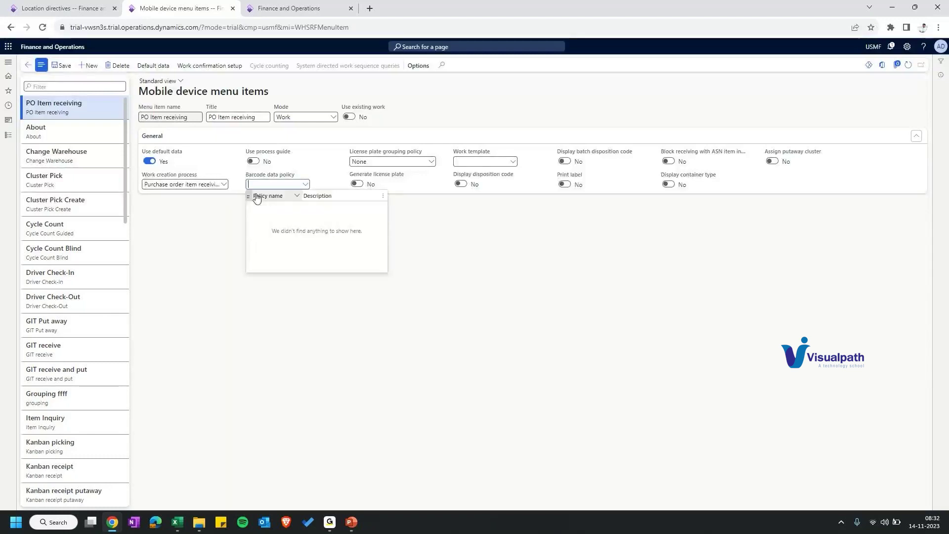
click(257, 197)
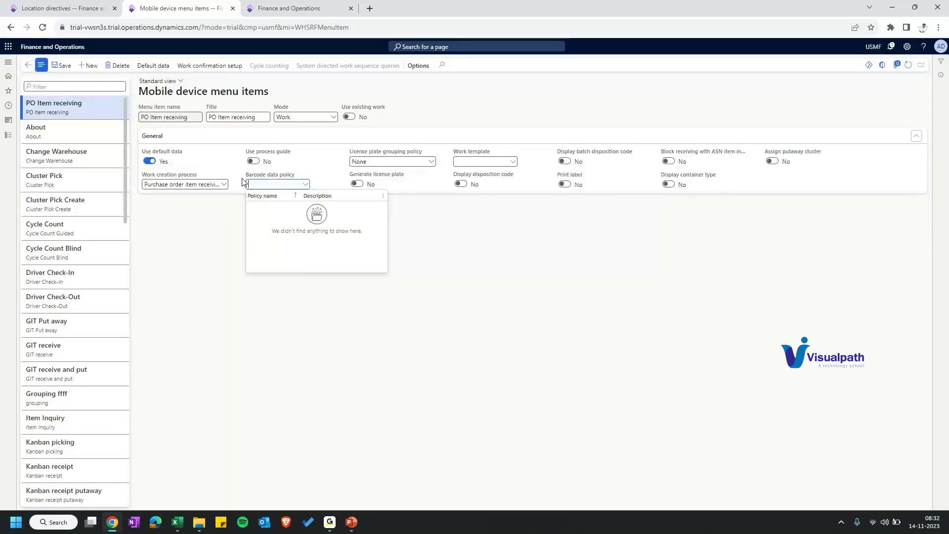
click(306, 166)
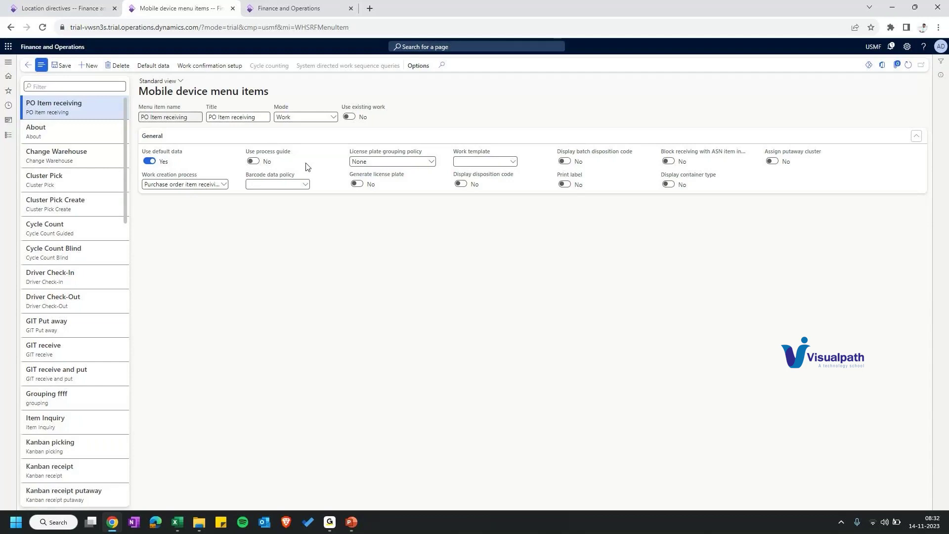
mouse_move(249, 179)
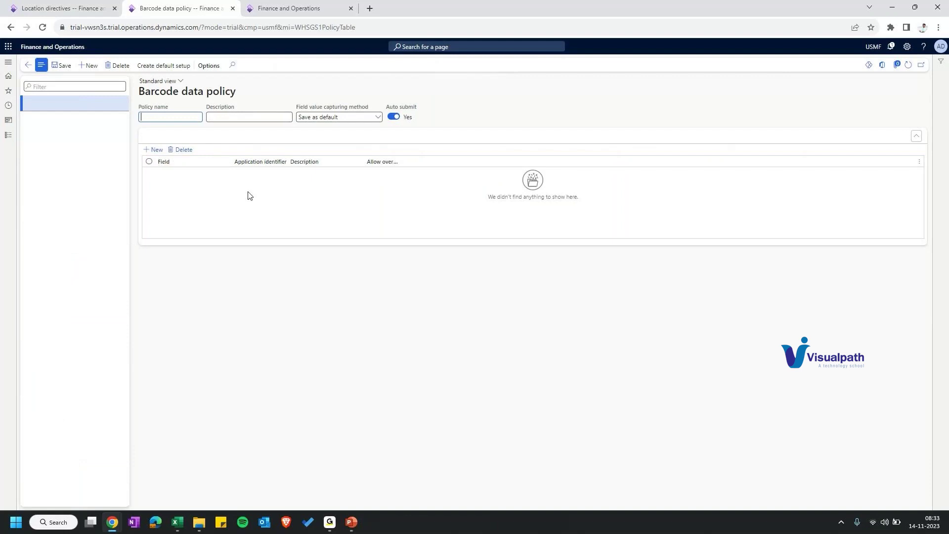
click(32, 65)
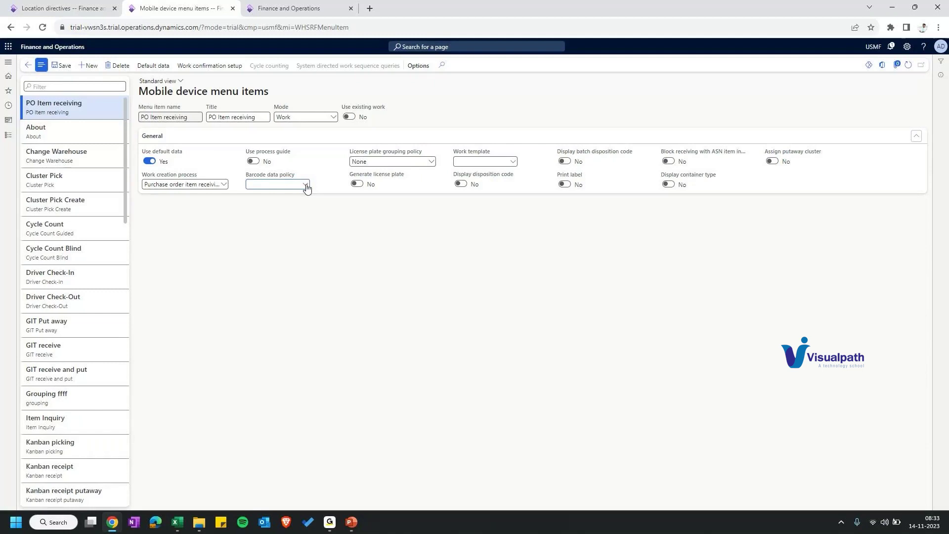
Step: Keep License plate grouping policy at None and set Generate license plate to Yes
click(251, 184)
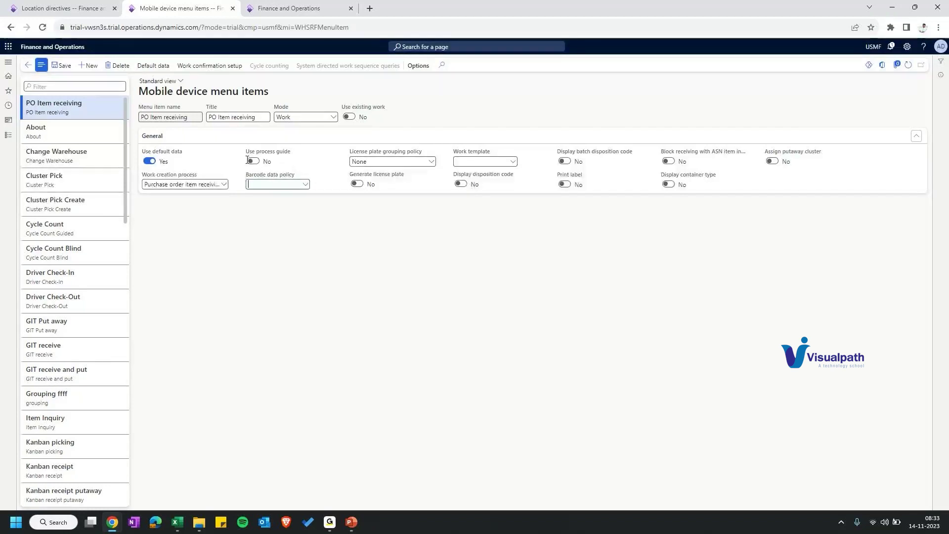
click(270, 184)
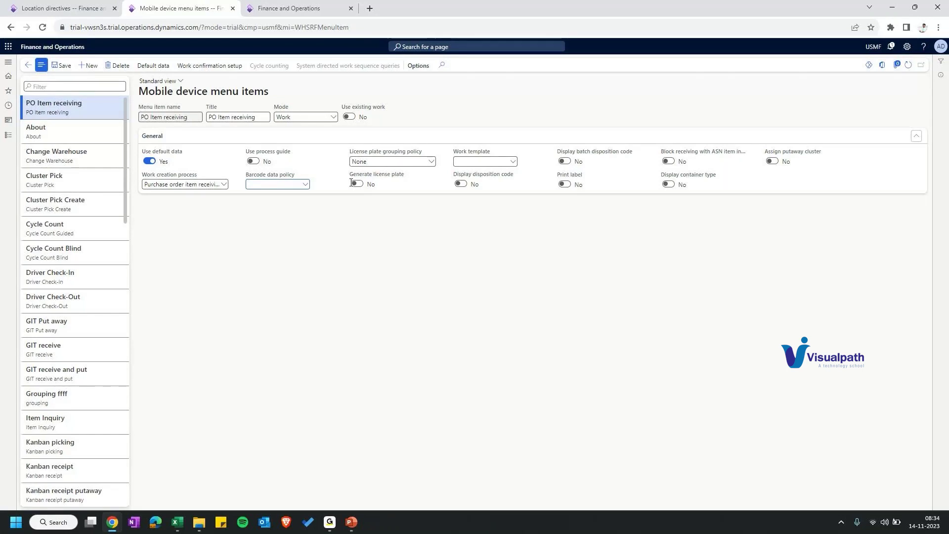
click(363, 162)
key(Escape)
drag(350, 174, 409, 180)
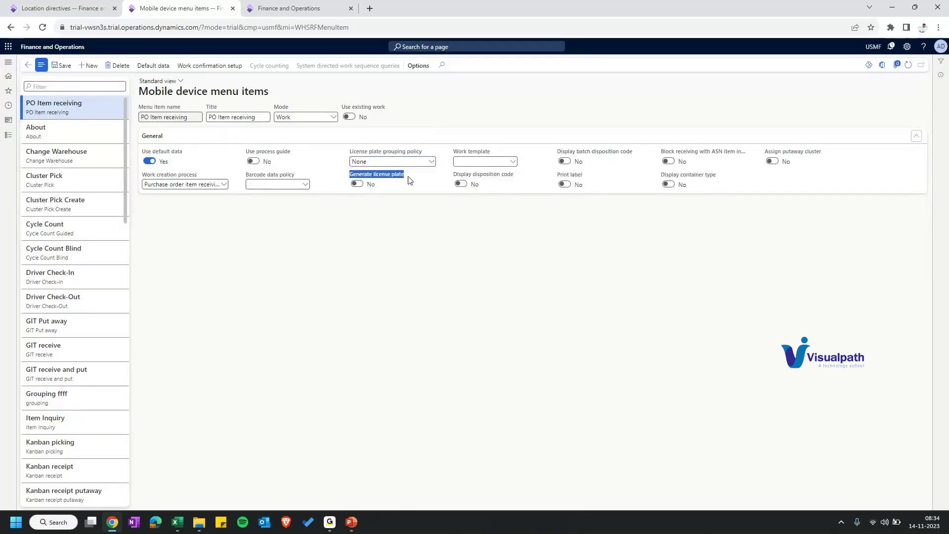
click(408, 180)
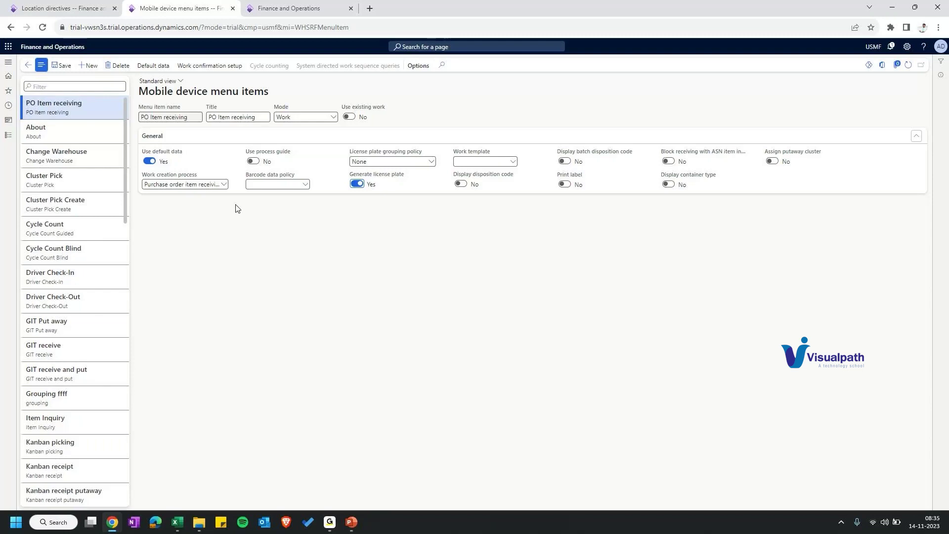
Step: Go through Warehouse management > Setup > Mobile device to the Mobile device menu page
key(alt+F1)
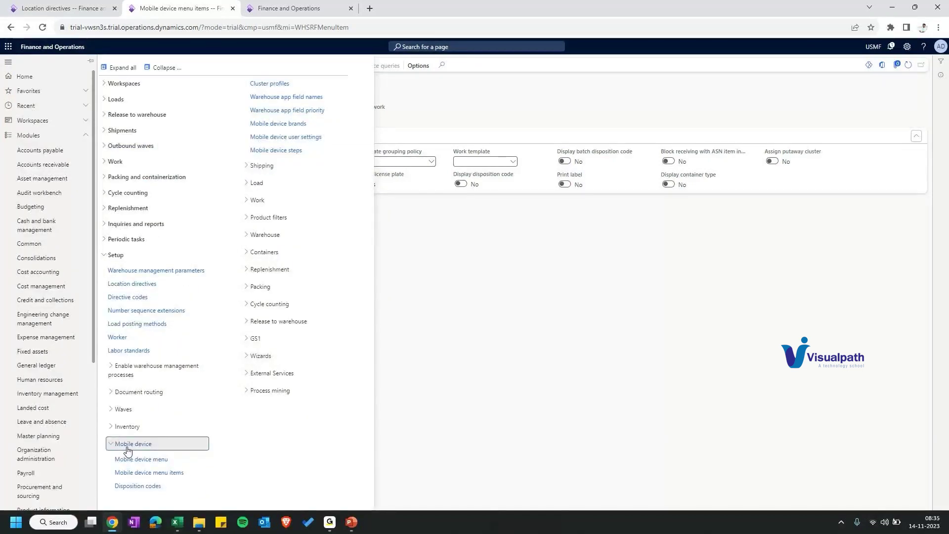
click(147, 460)
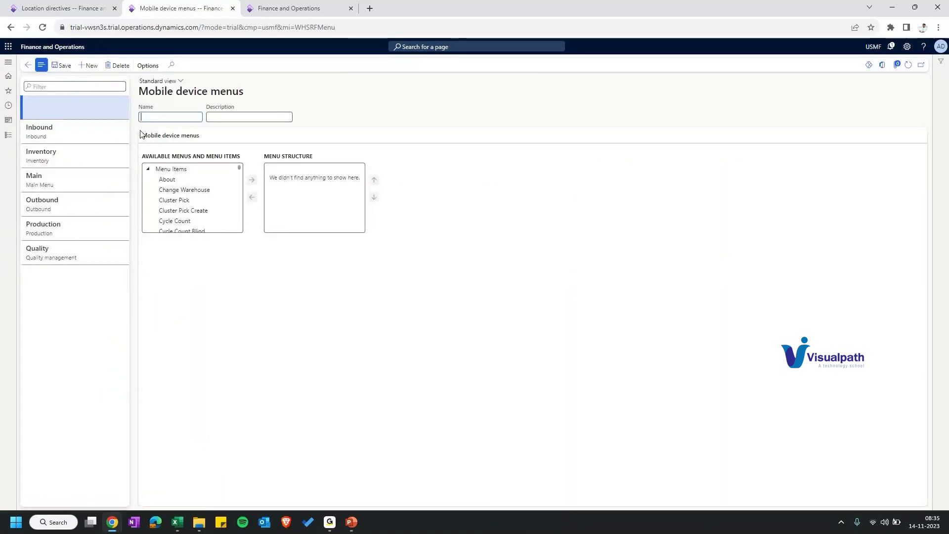
Step: Create a menu named Training, then a new menu with name and description T-Inbound
text(Training)
key(Tab)
text(Training)
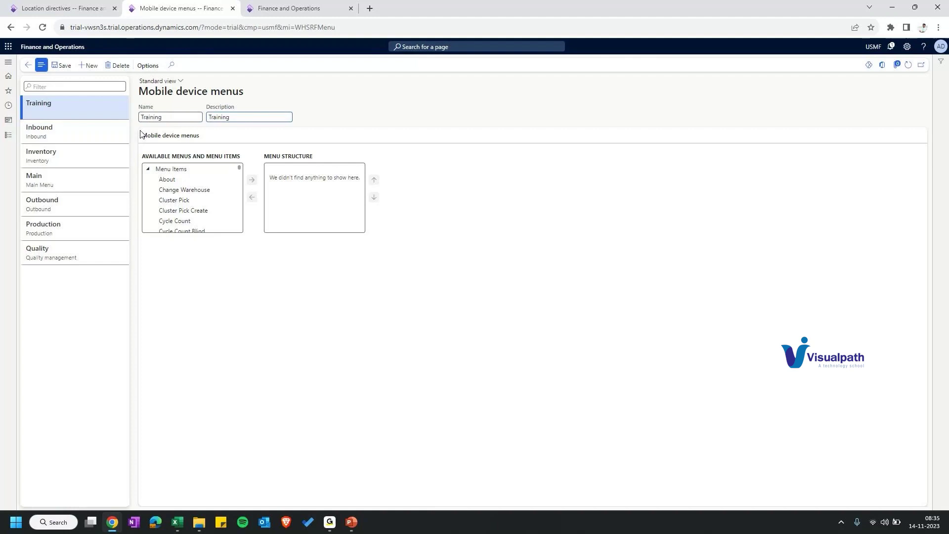
key(alt+n)
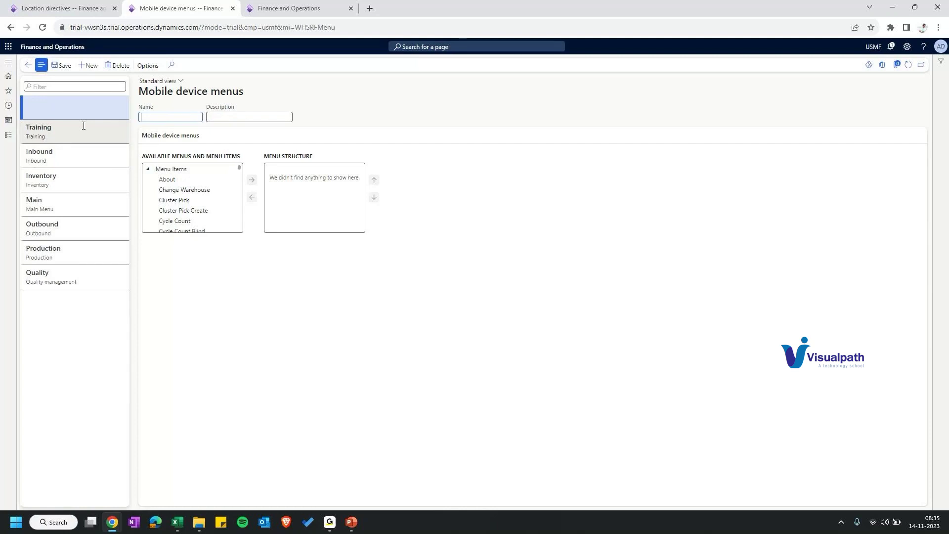
text(T-Inbound)
key(Tab)
text(T-Inbound)
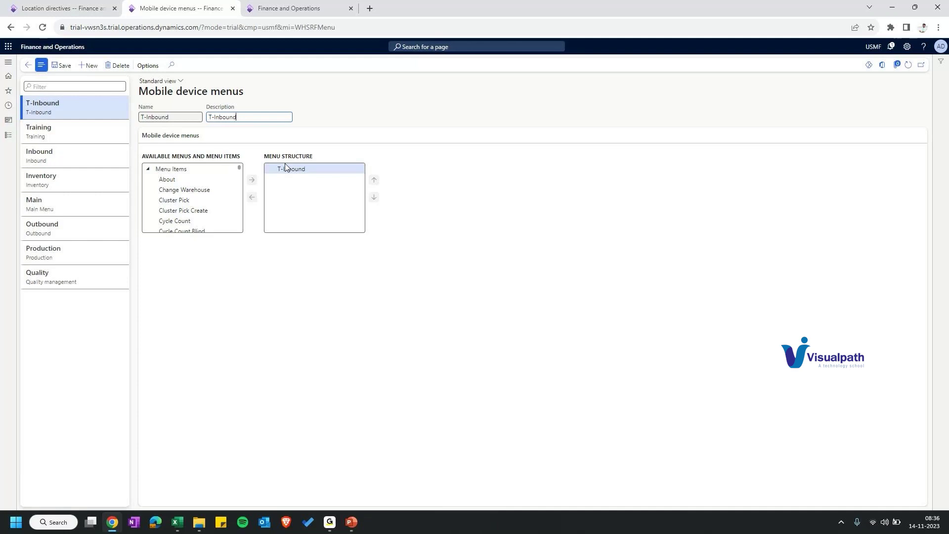
Step: Add PO Item receiving from the available items to the T-Inbound menu structure
scroll(178, 208, down, 2)
scroll(178, 208, down, 3)
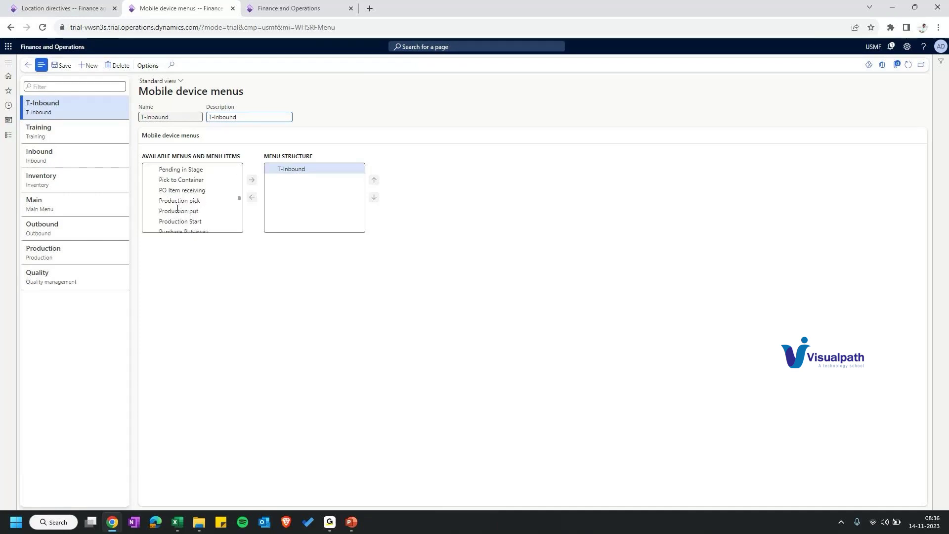
scroll(177, 208, down, 3)
scroll(177, 209, down, 5)
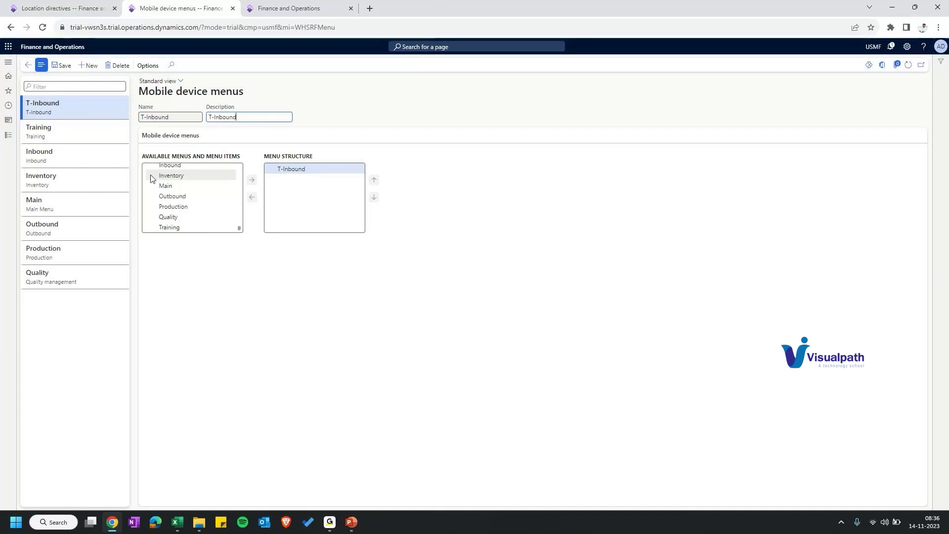
scroll(177, 185, up, 3)
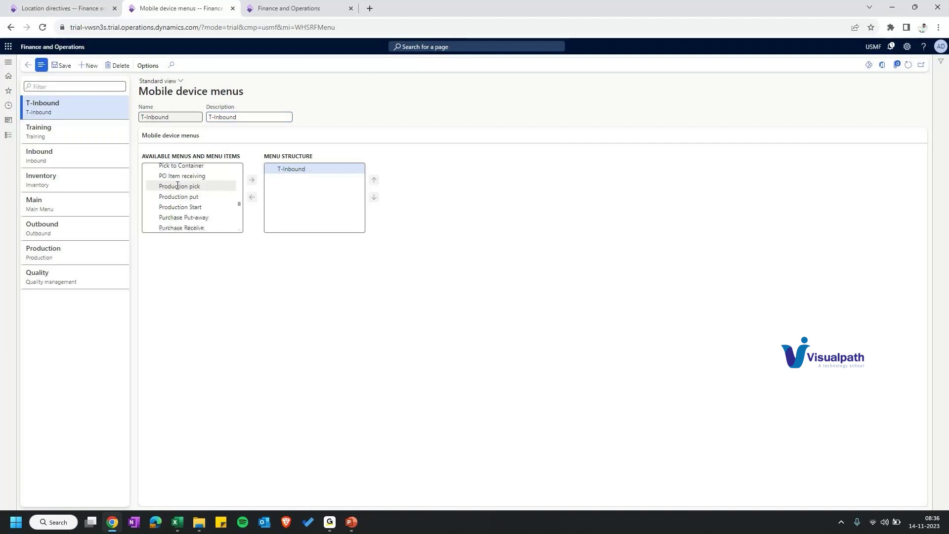
click(178, 176)
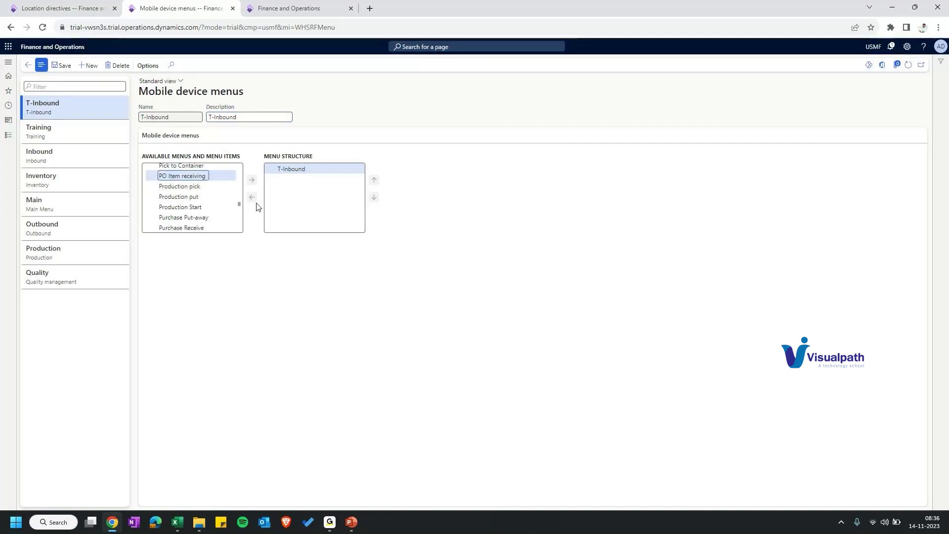
click(252, 179)
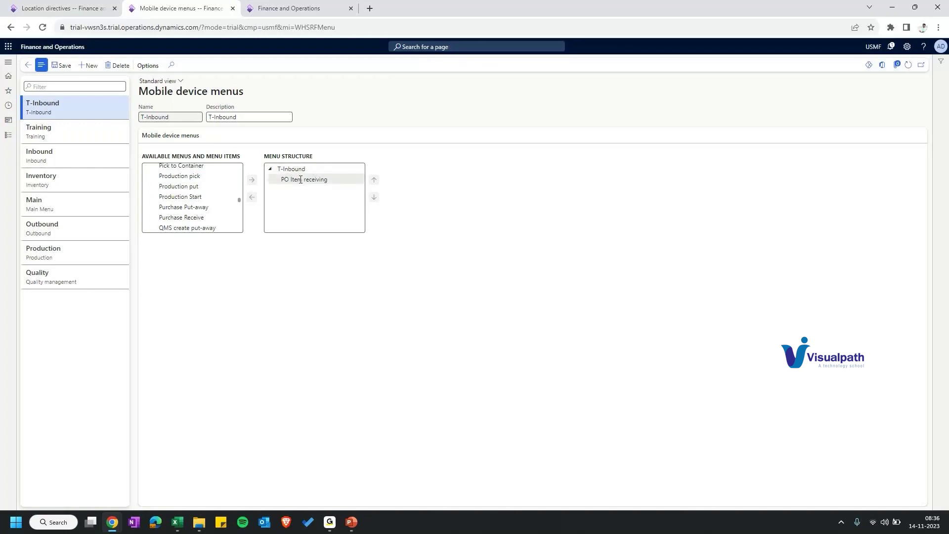
key(ctrl+Down)
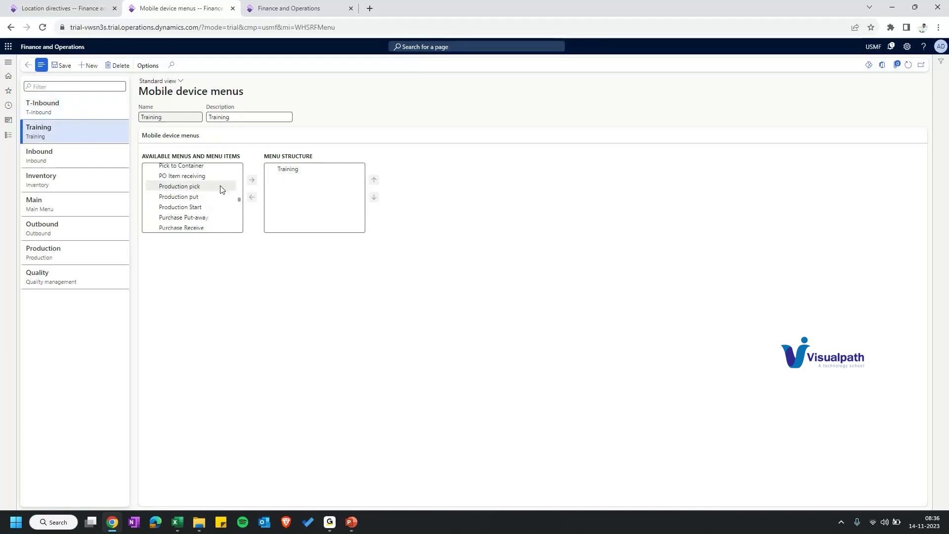
Step: Place the T-Inbound menu inside the Training menu's structure
scroll(220, 193, up, 10)
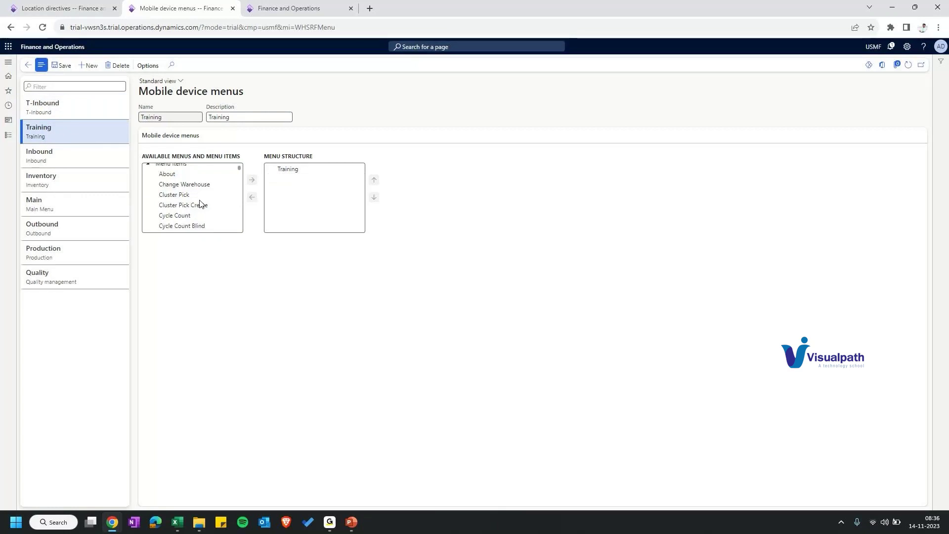
scroll(200, 204, down, 10)
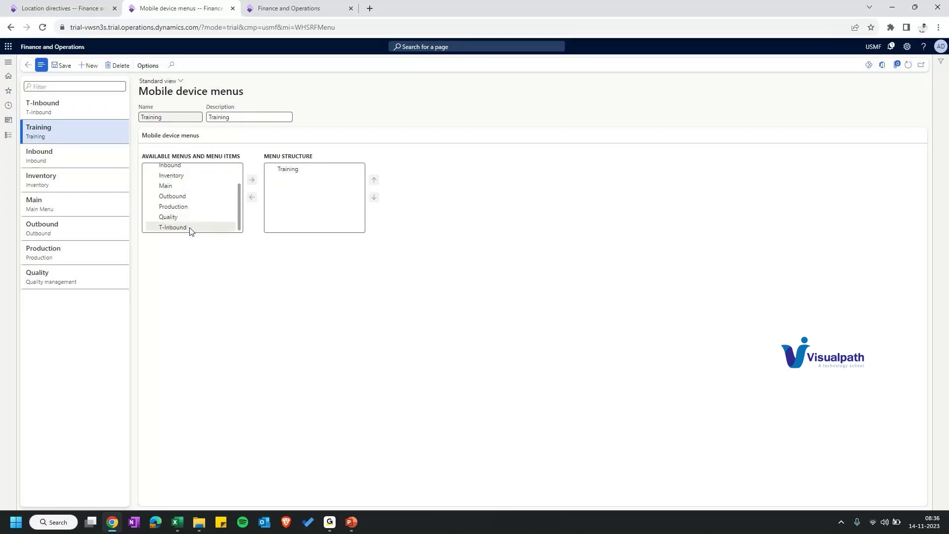
click(185, 228)
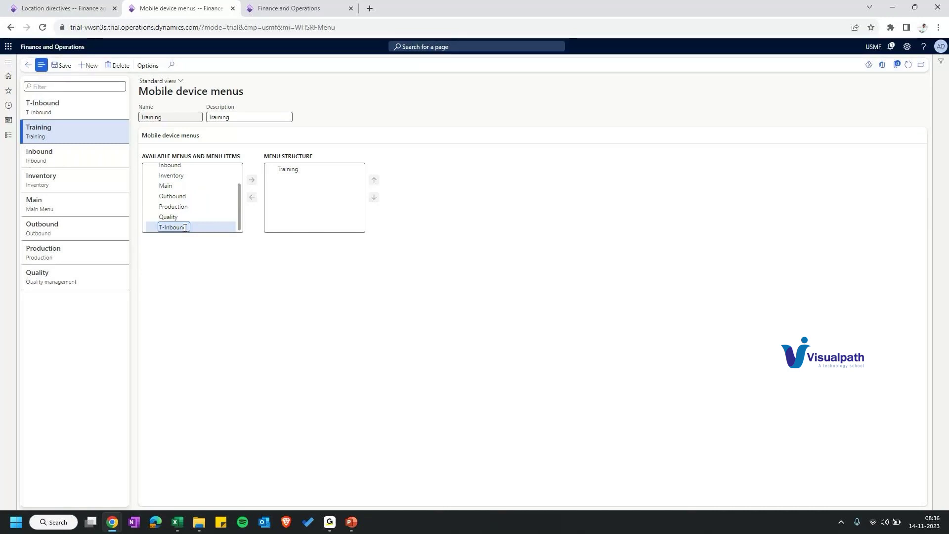
drag(185, 228, 277, 185)
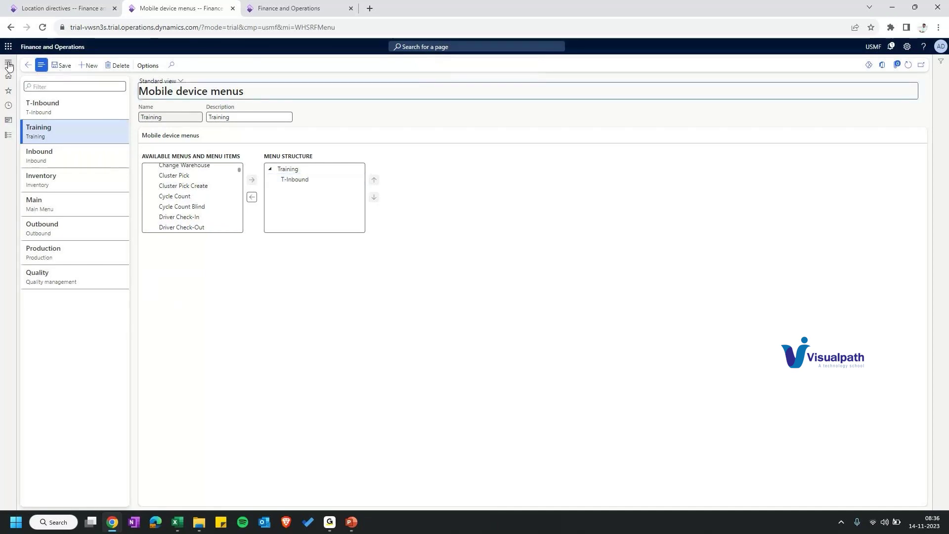
click(8, 134)
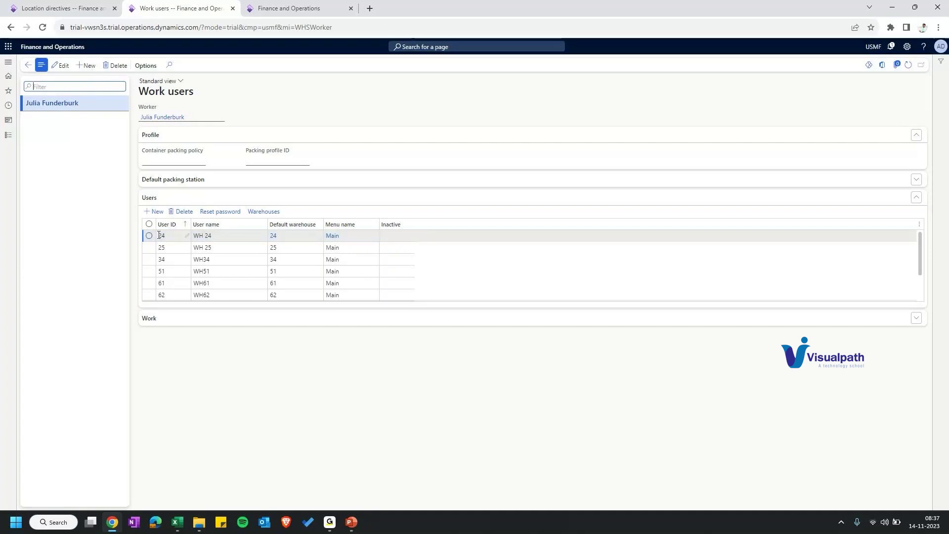
Step: Add a new work user with User ID 66 and user name WH66
click(177, 236)
click(176, 295)
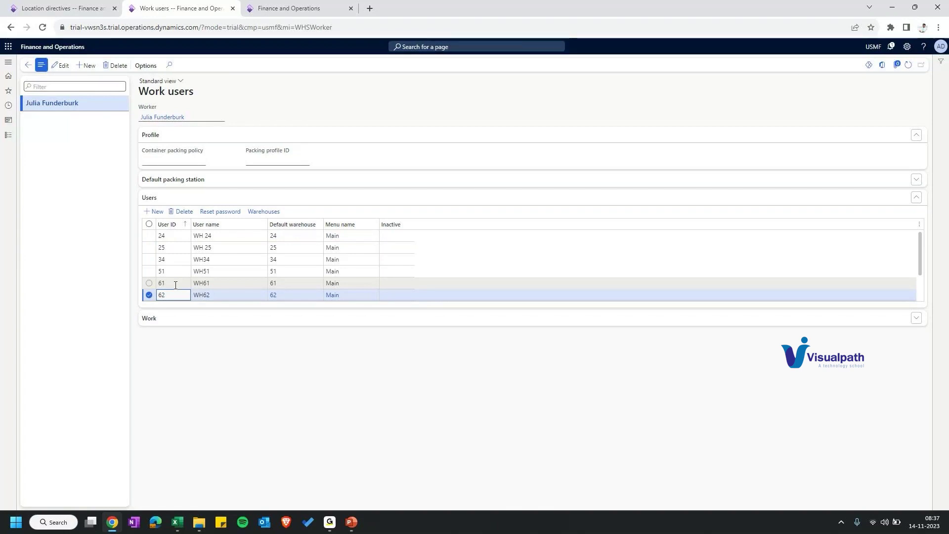
key(alt+n)
text(66)
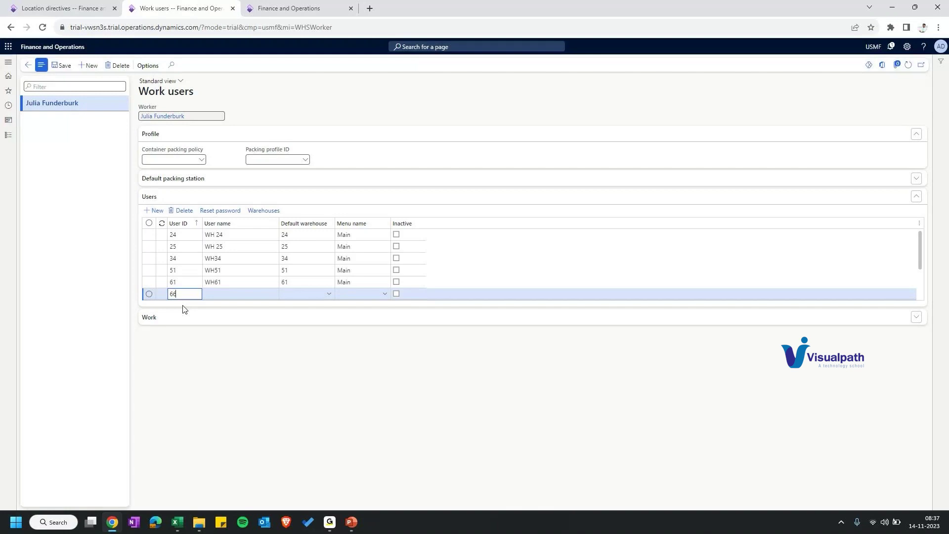
key(Tab)
text(wh66)
key(Tab)
drag(212, 293, 204, 294)
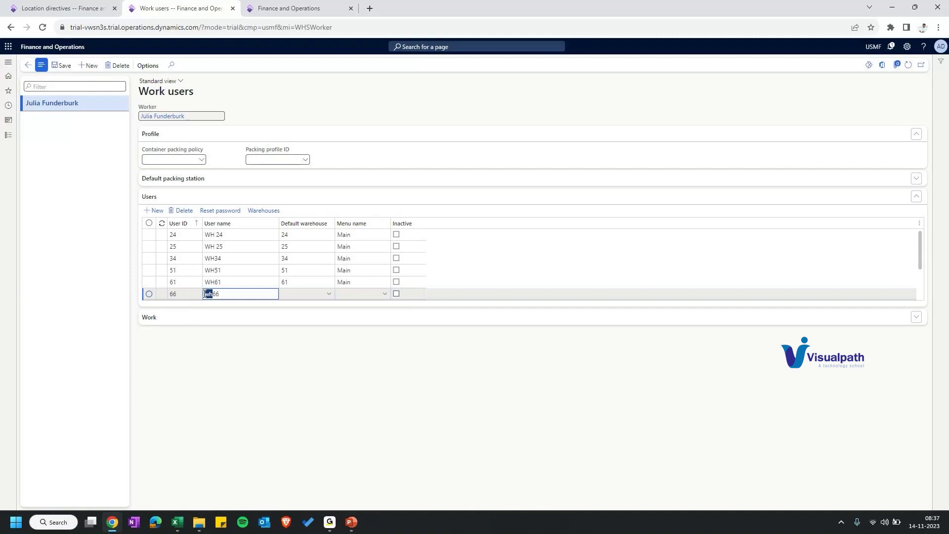
mouse_move(152, 122)
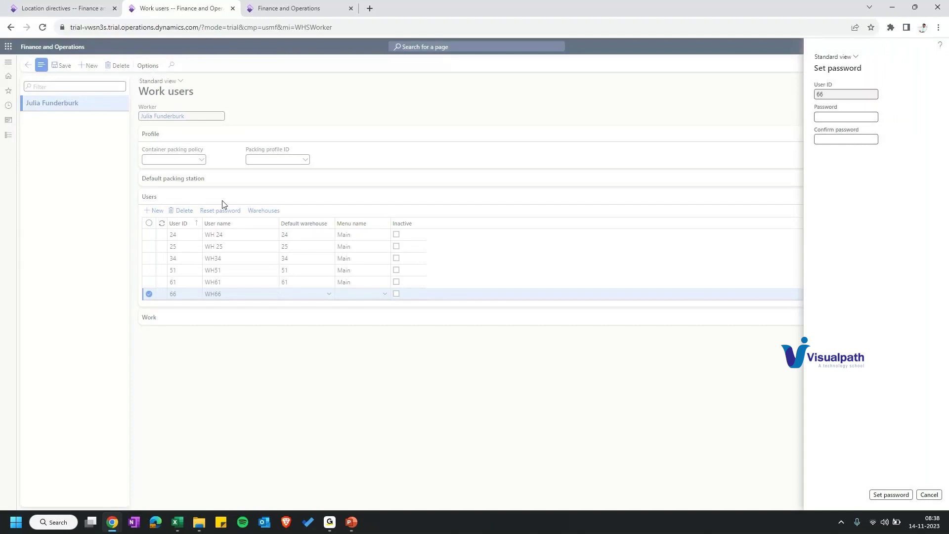
Step: Enter and confirm a numeric password for WH66 and apply it
click(822, 116)
text(1234567890)
key(Tab)
text(1234567890)
key(Tab)
key(Return)
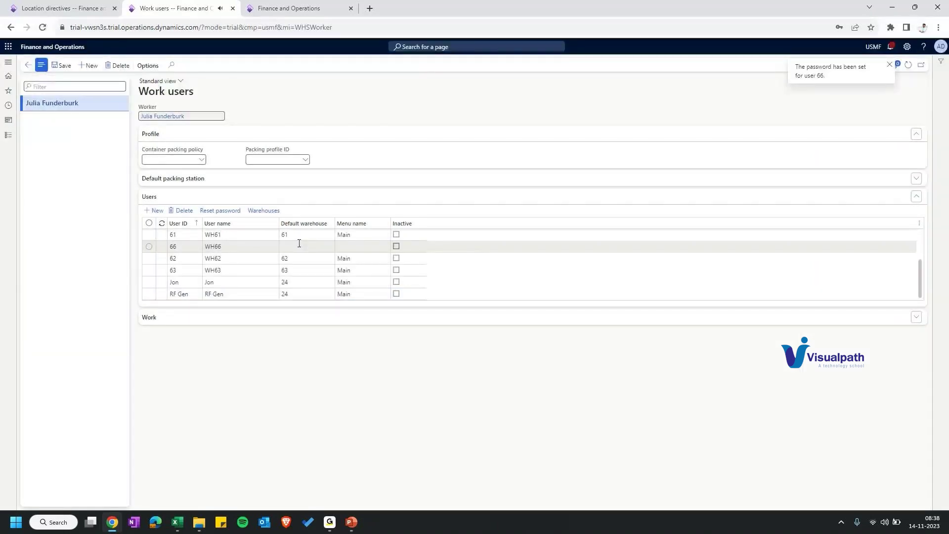
Step: Give WH66 default warehouse 66 and the Training menu, then save
click(384, 246)
click(384, 247)
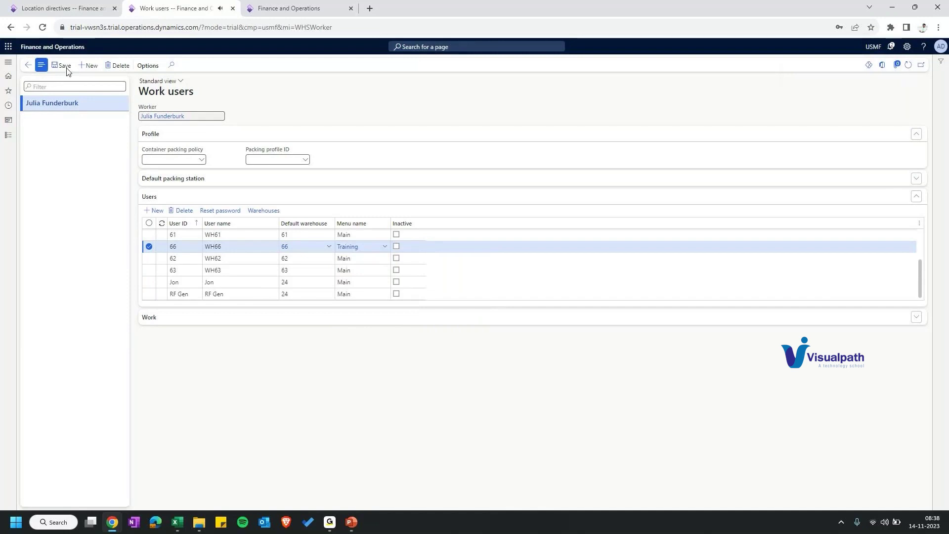
click(267, 212)
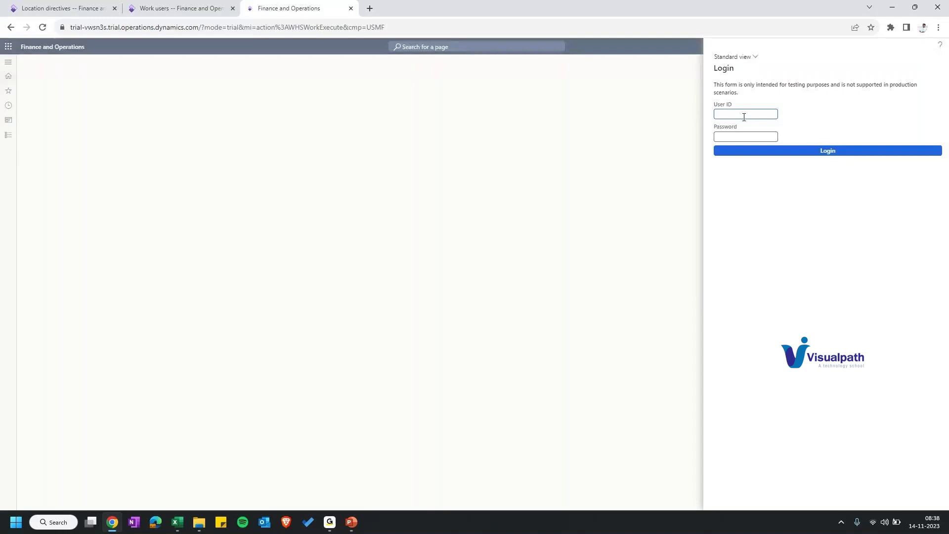
Step: Log in to the mobile form as WH66, open T-Inbound > PO Item receiving, then return to Finance and Operations
click(781, 151)
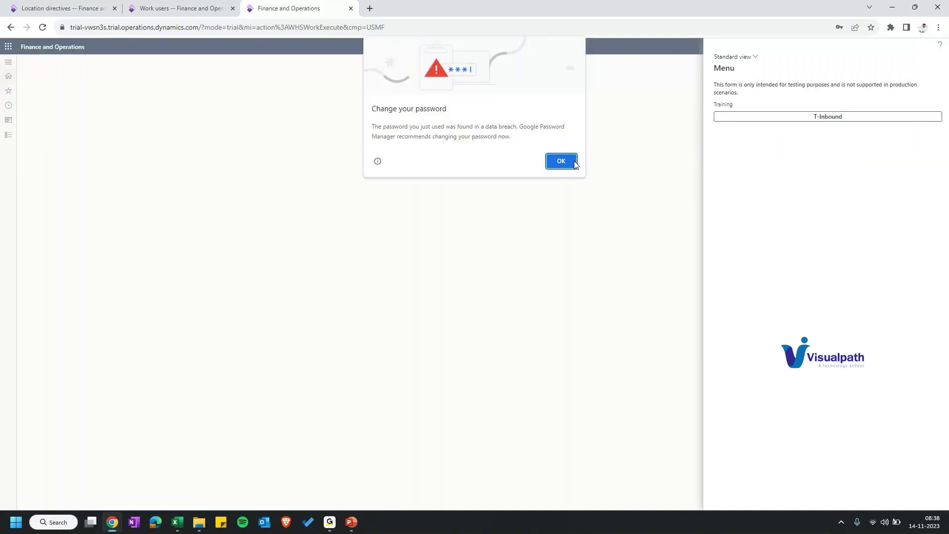
click(561, 161)
click(800, 117)
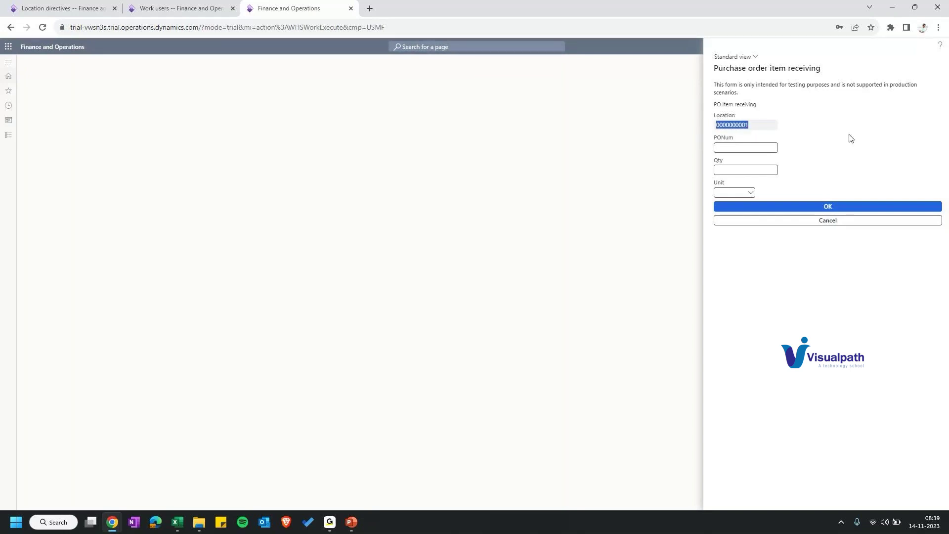
click(175, 8)
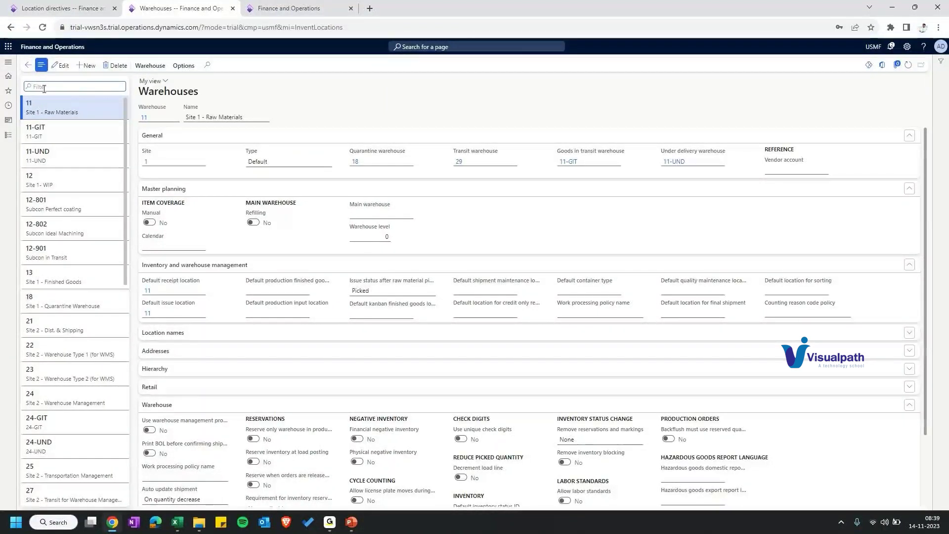
Step: Filter the Warehouses list to 66, then return to the receiving form's PONum field
click(44, 87)
text(66)
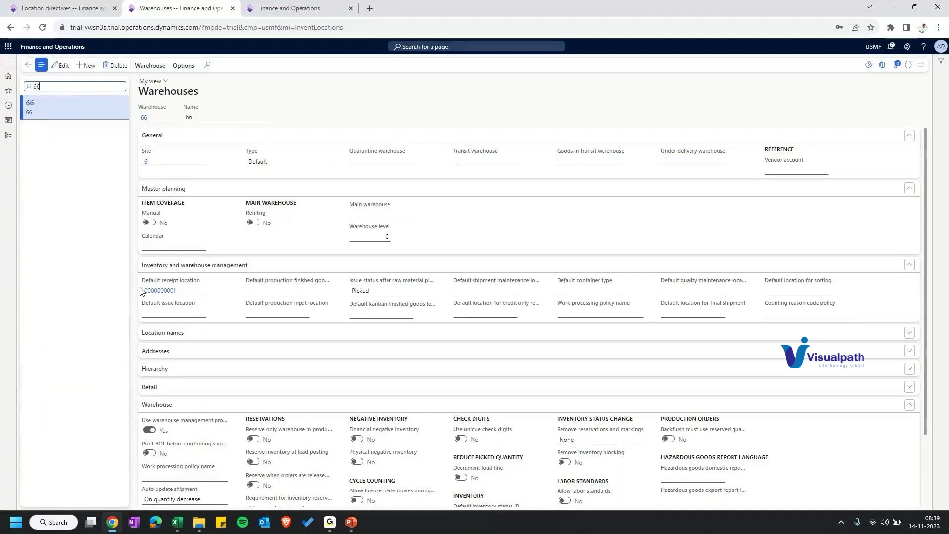
click(275, 9)
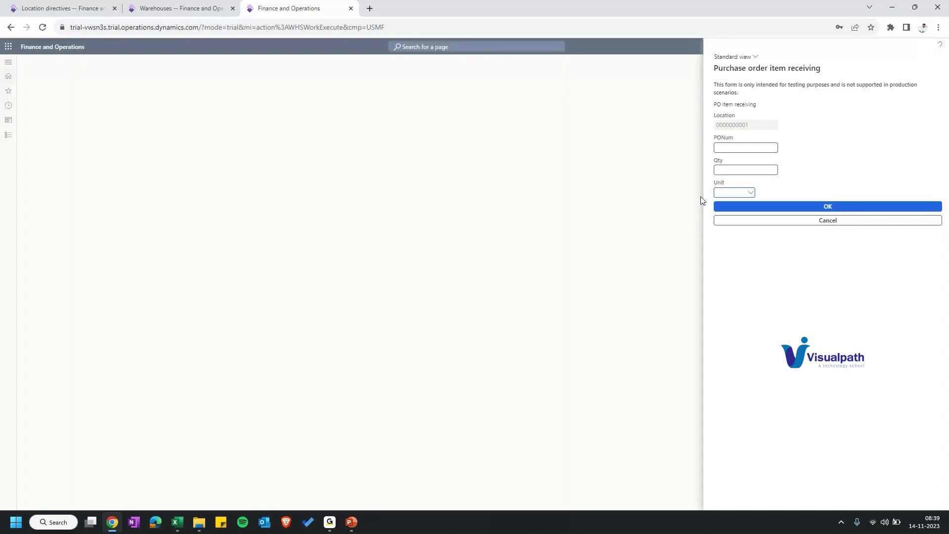
click(737, 146)
Step: Launch the Warehouse Management app in demo mode and enter the PO and item in Purchase Receive
click(54, 522)
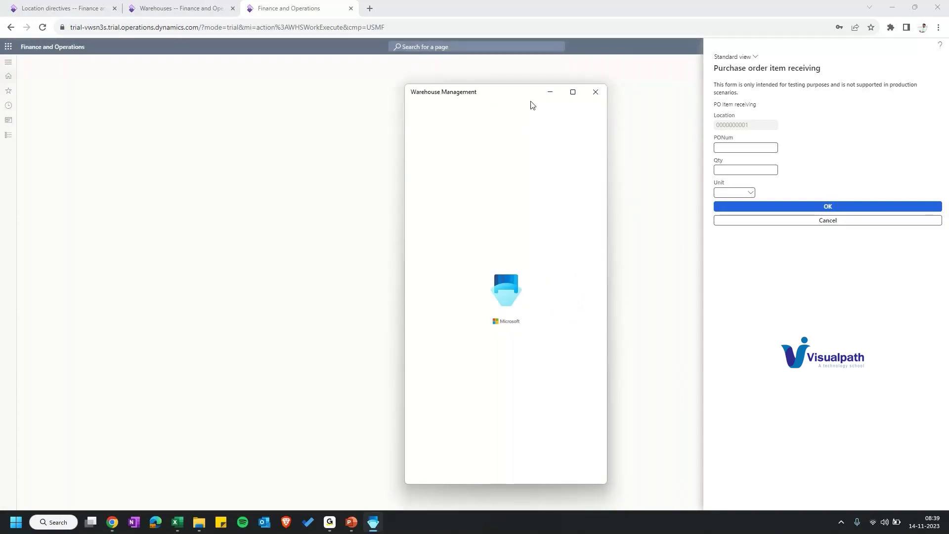
click(272, 291)
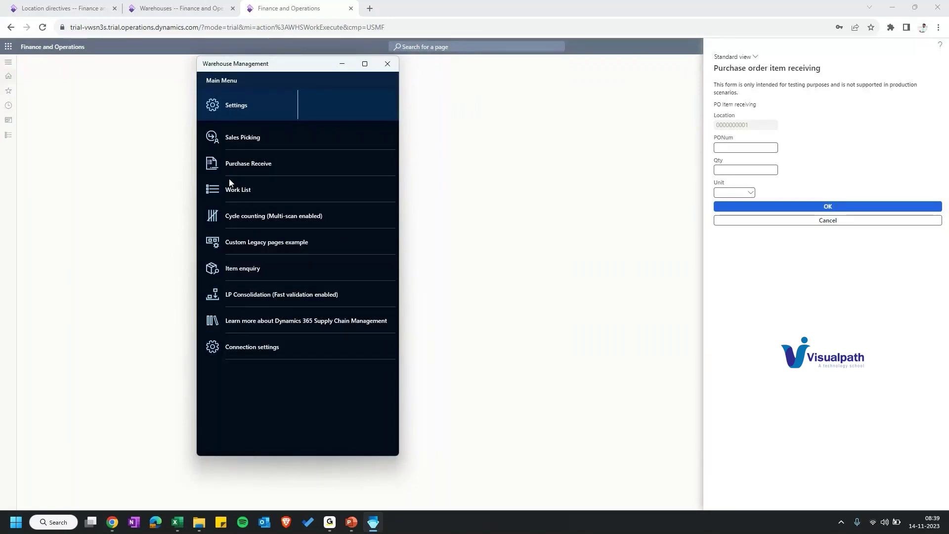
click(244, 163)
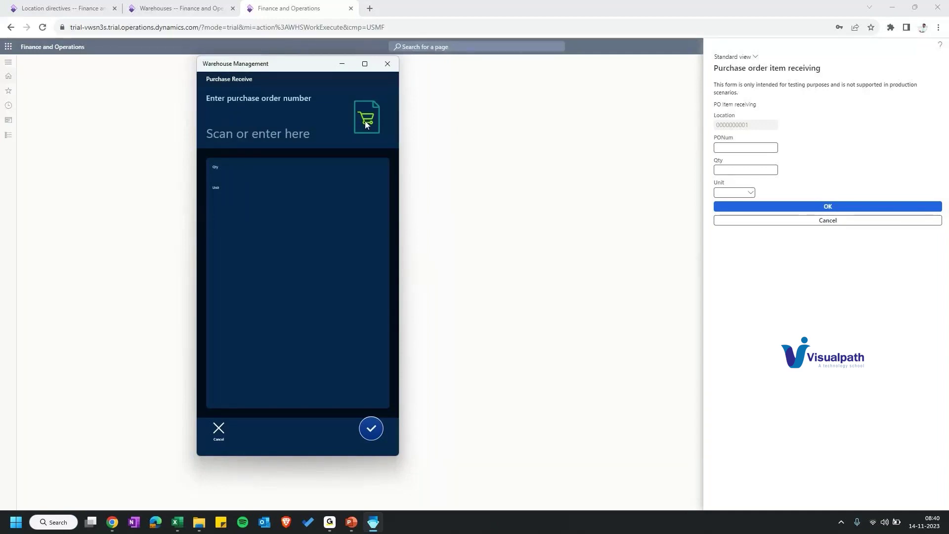
click(333, 112)
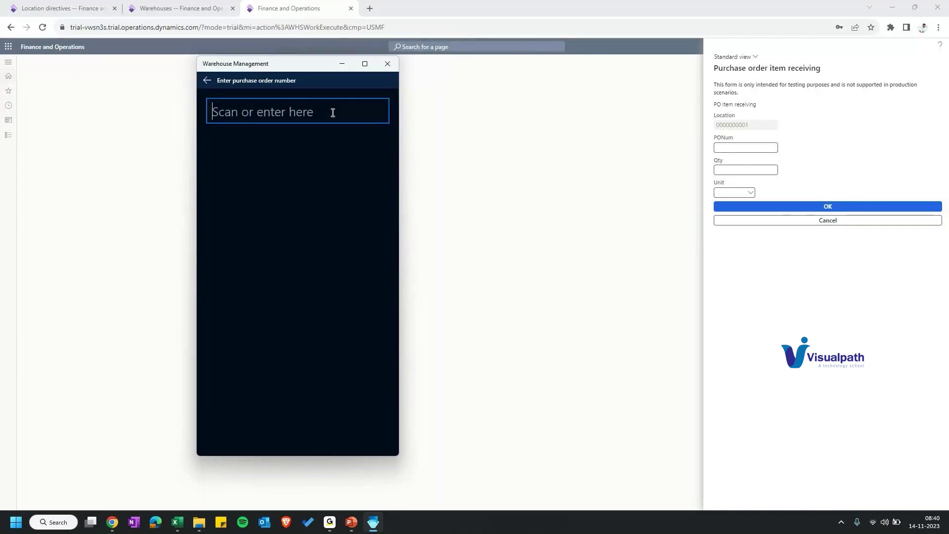
click(331, 311)
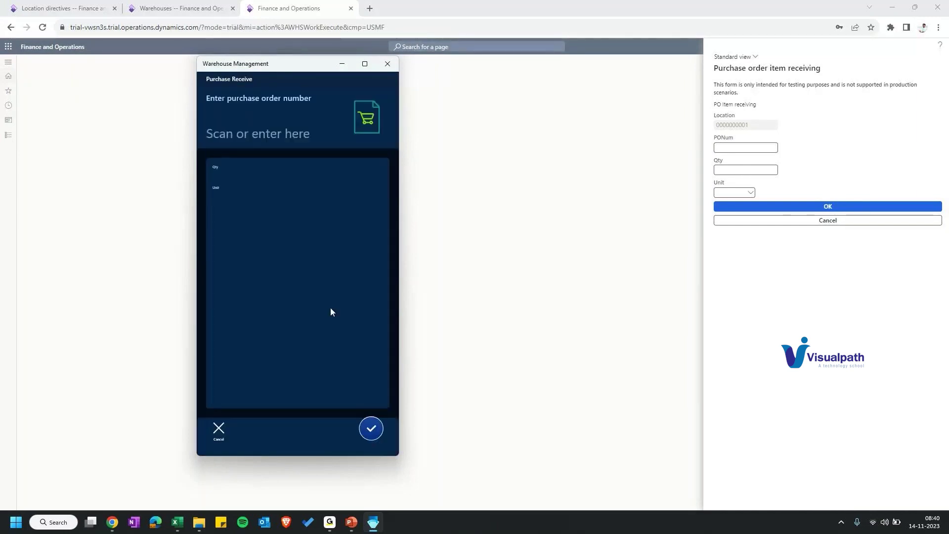
click(324, 208)
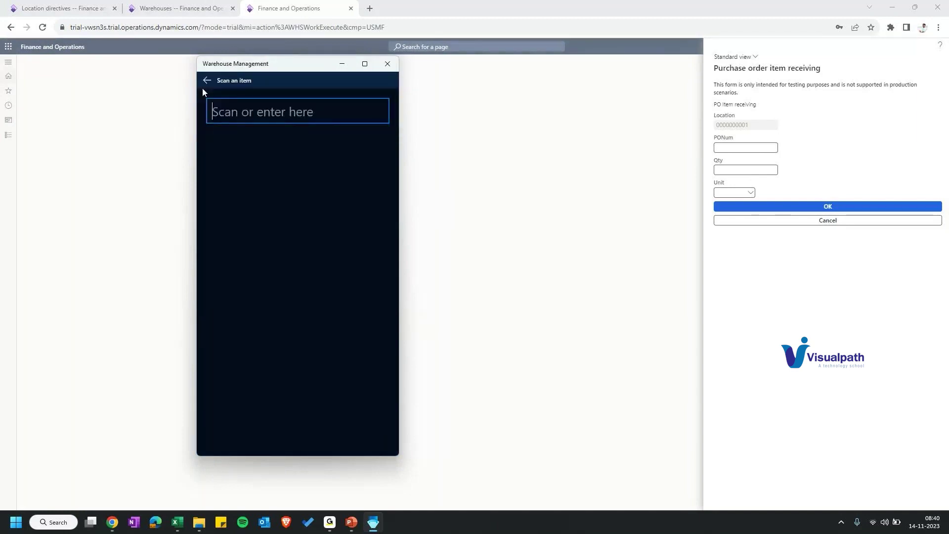
click(204, 86)
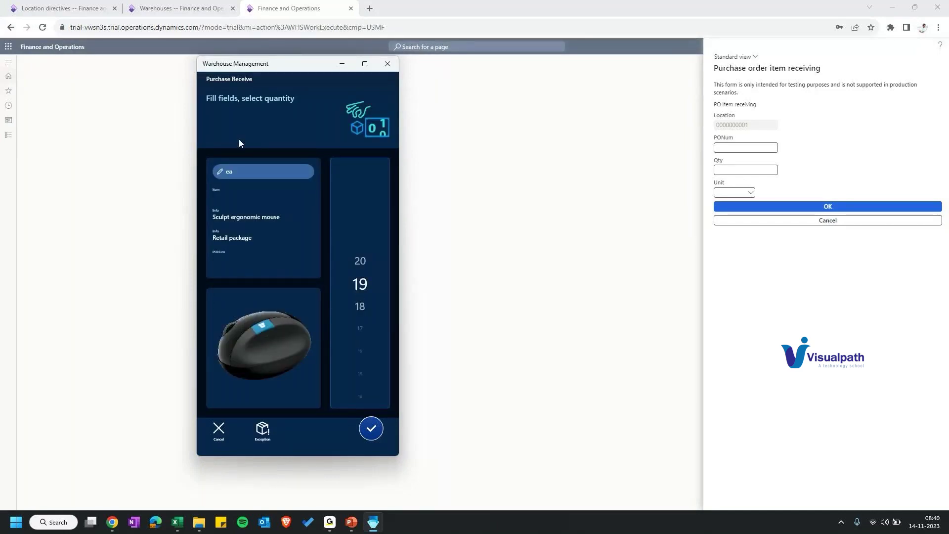
Step: Confirm receipt of 19 ea to complete the work, then move the app window aside
click(374, 433)
click(378, 437)
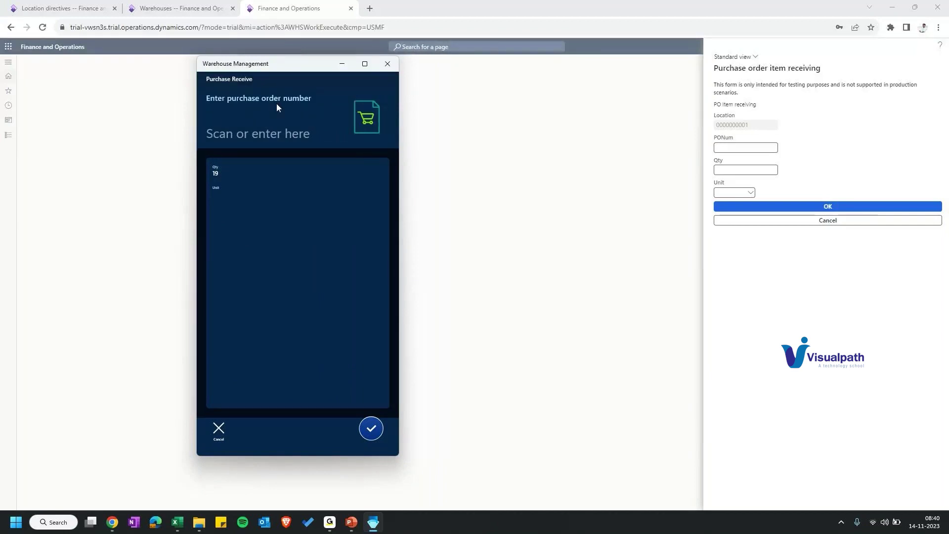
drag(246, 78, 142, 80)
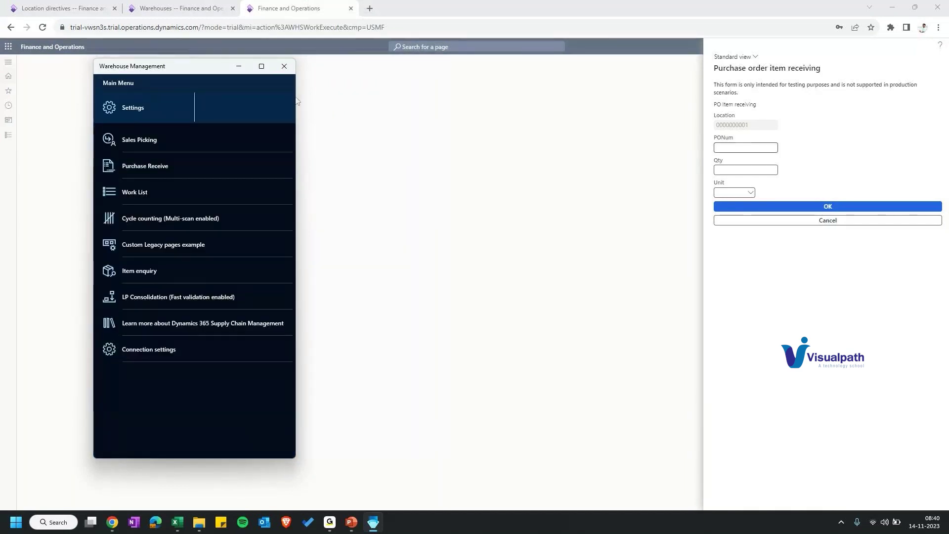
click(740, 144)
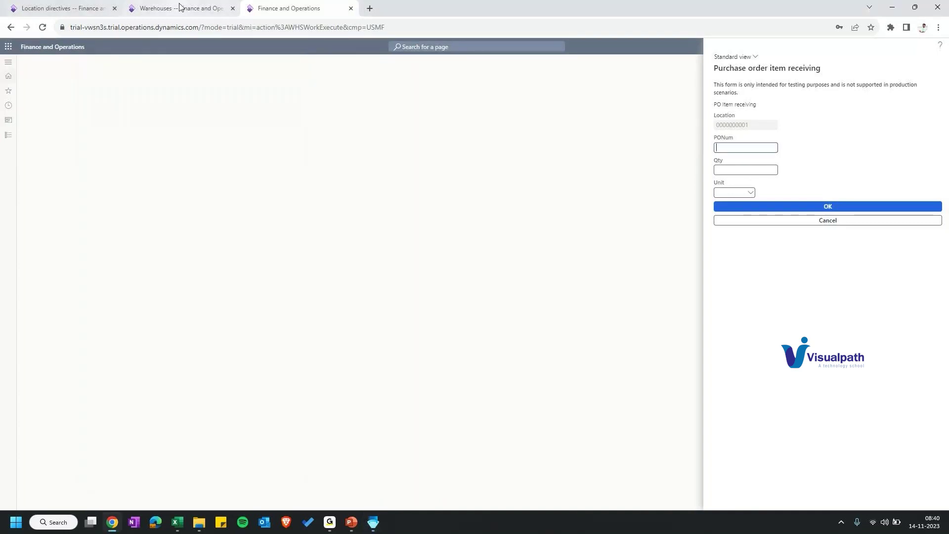
Step: Open the All purchase orders list from the module navigation
click(179, 6)
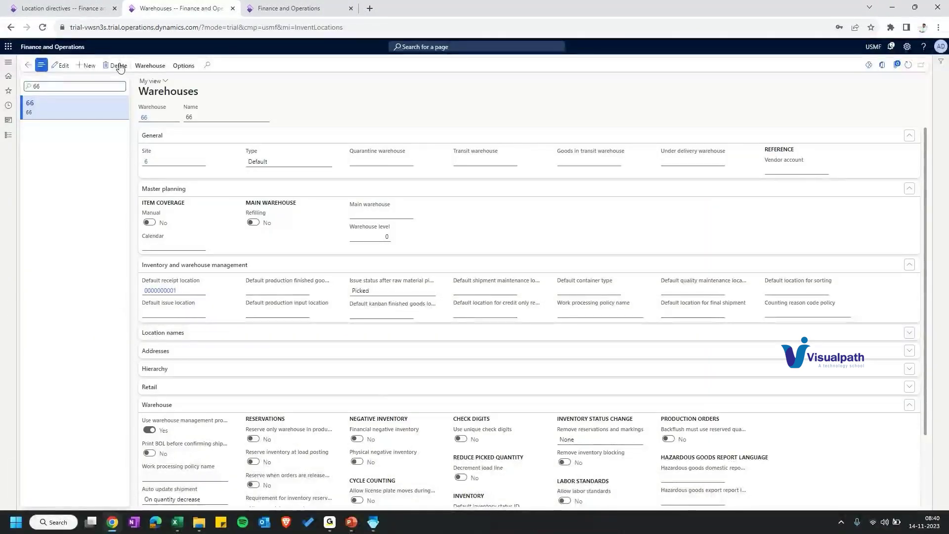
click(8, 135)
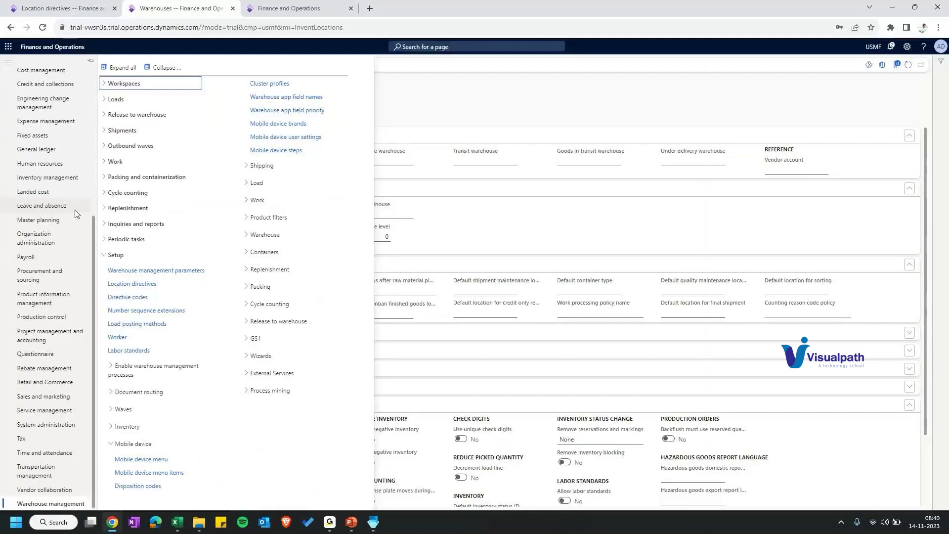
click(143, 271)
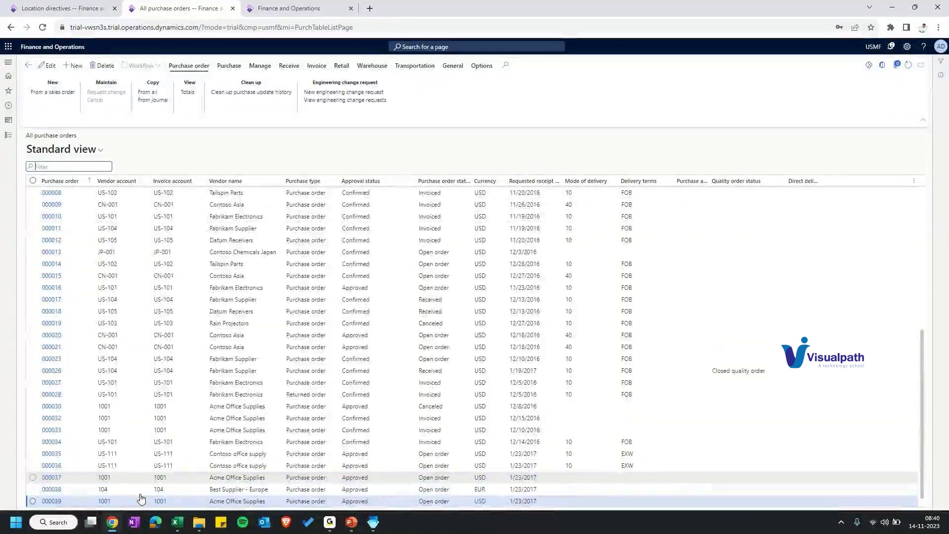
Step: Insert a Created date and time column, finding it by filtering fields with CR
right_click(447, 181)
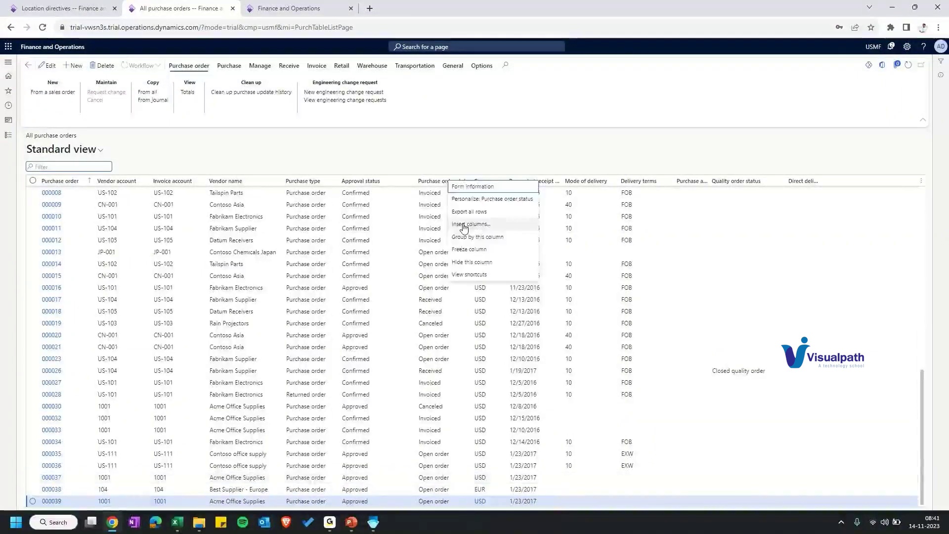
key(Escape)
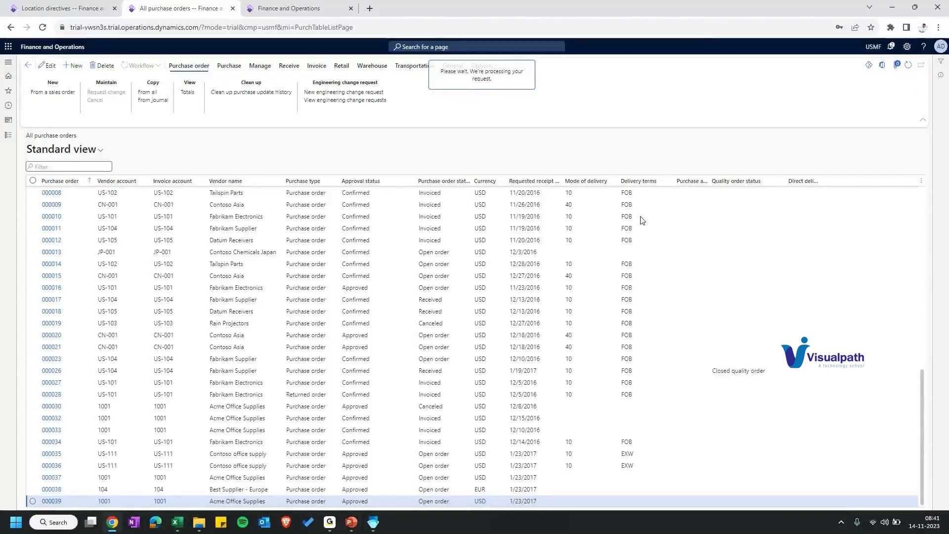
click(792, 104)
text(CR)
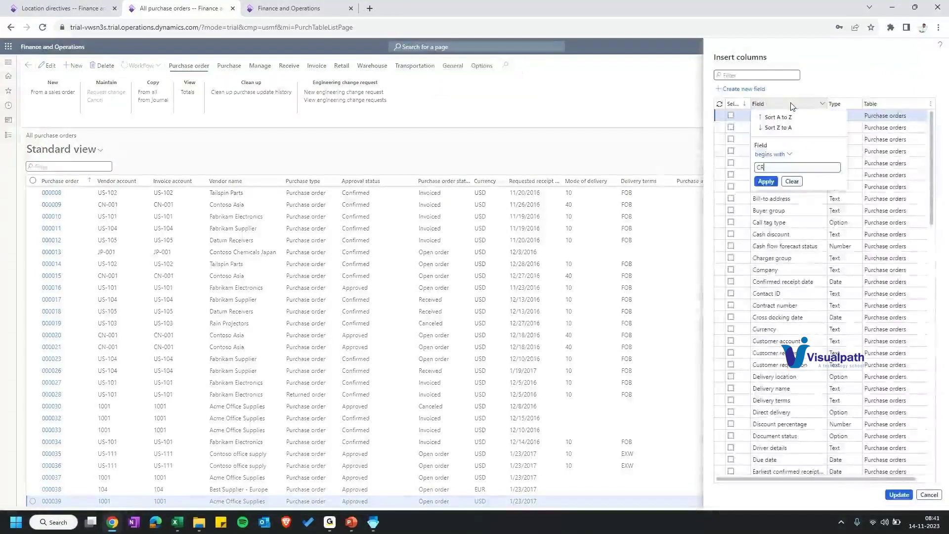
key(Return)
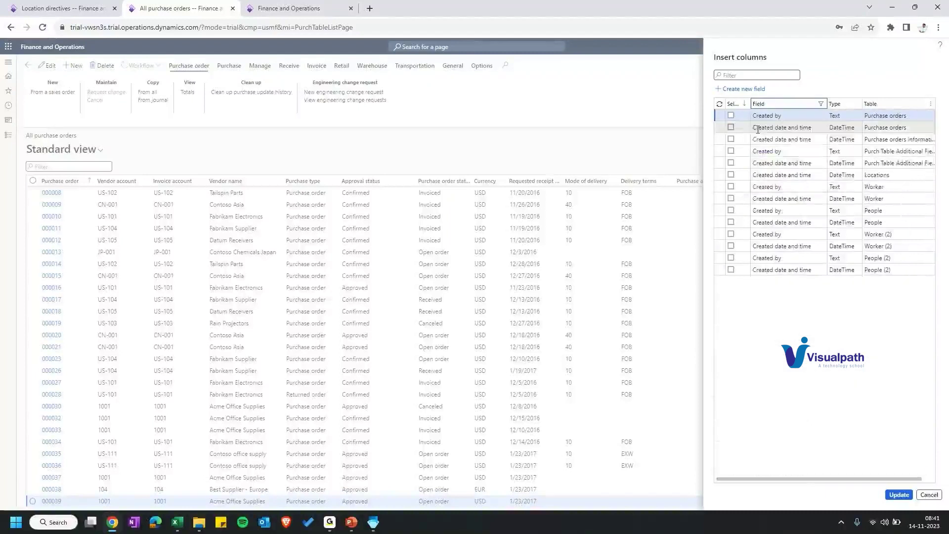
click(731, 127)
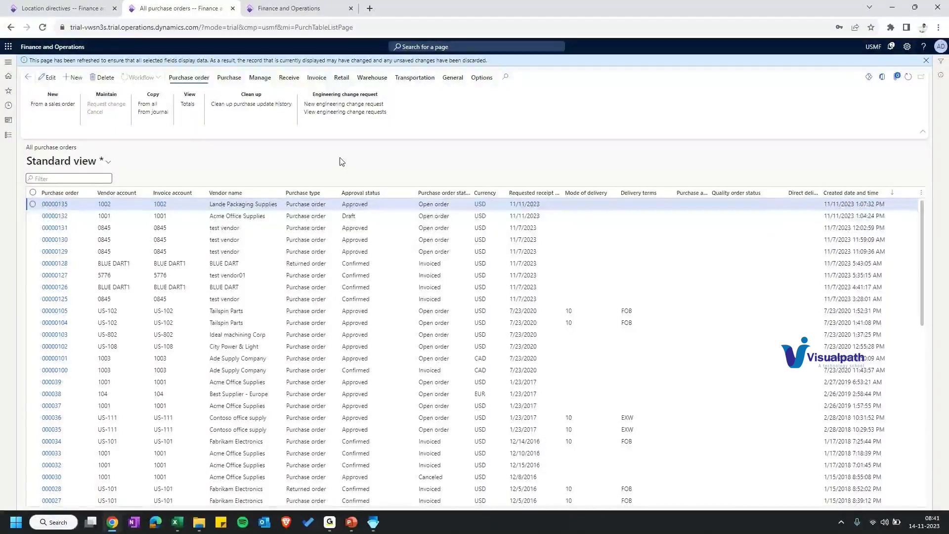
Step: Review the newest purchase order alongside the item receiving form, then return to the list
click(54, 204)
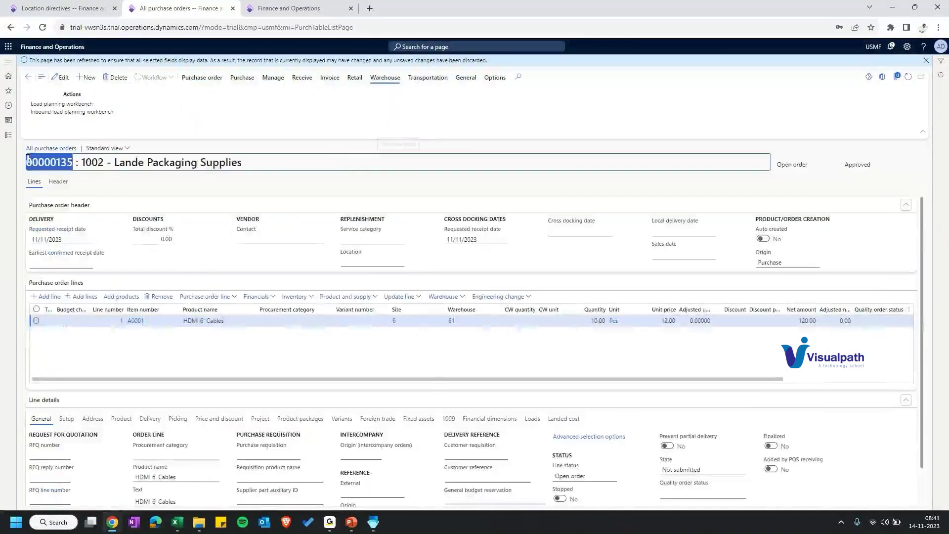
key(ctrl+Tab)
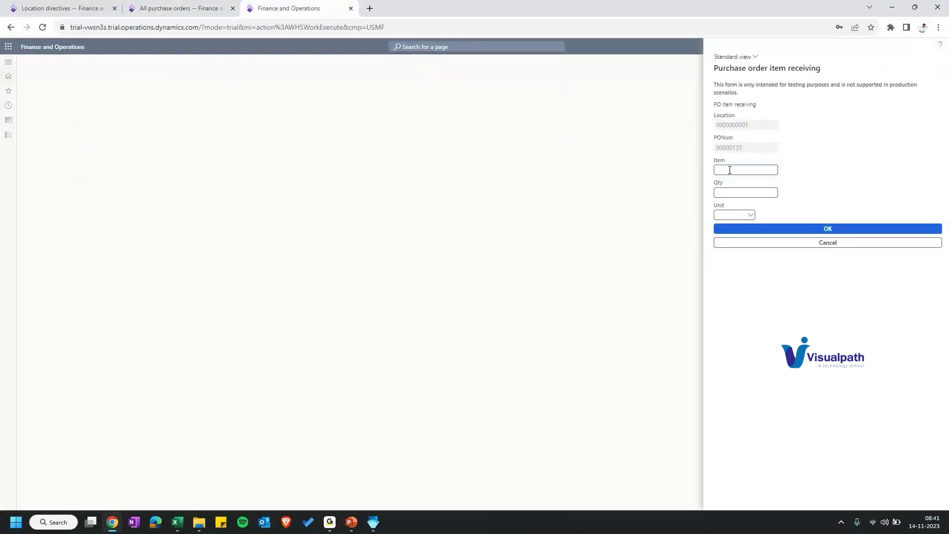
key(ctrl+shift+Tab)
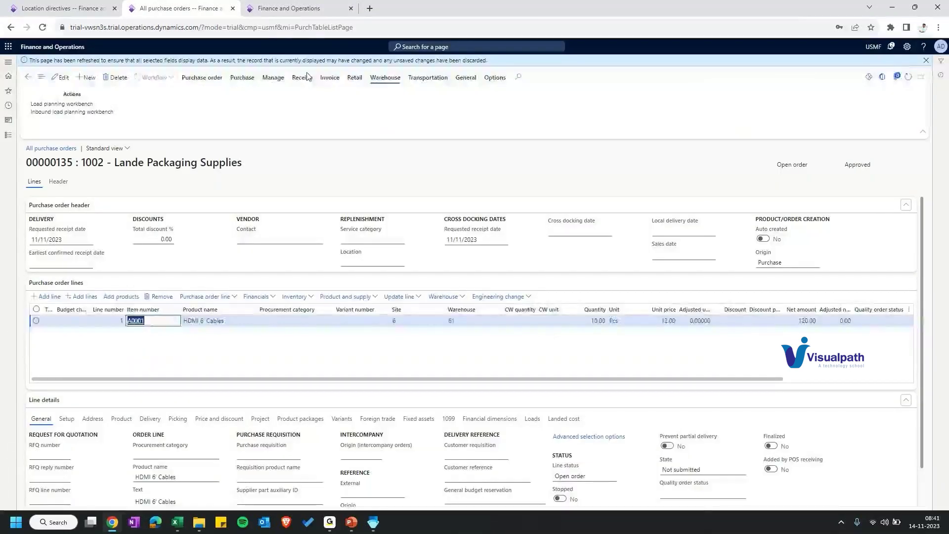
key(ctrl+Tab)
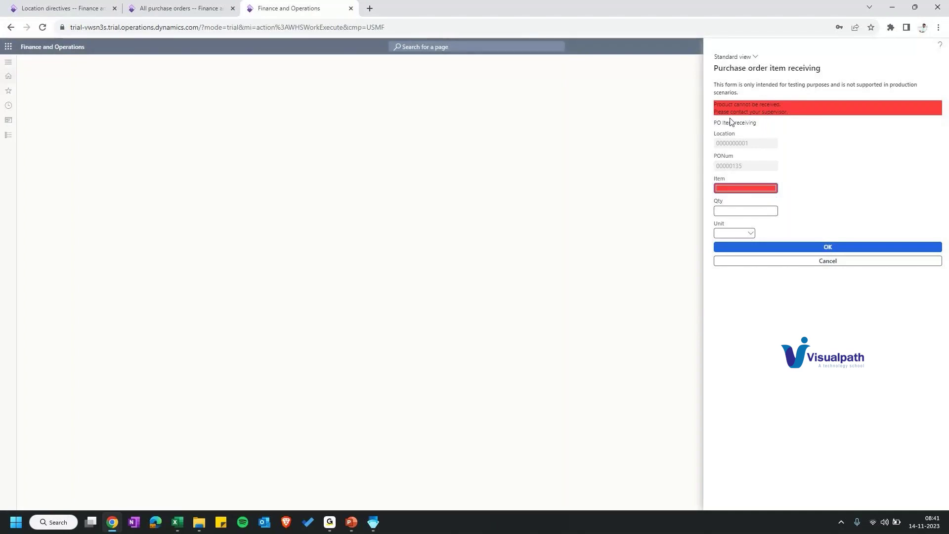
click(181, 8)
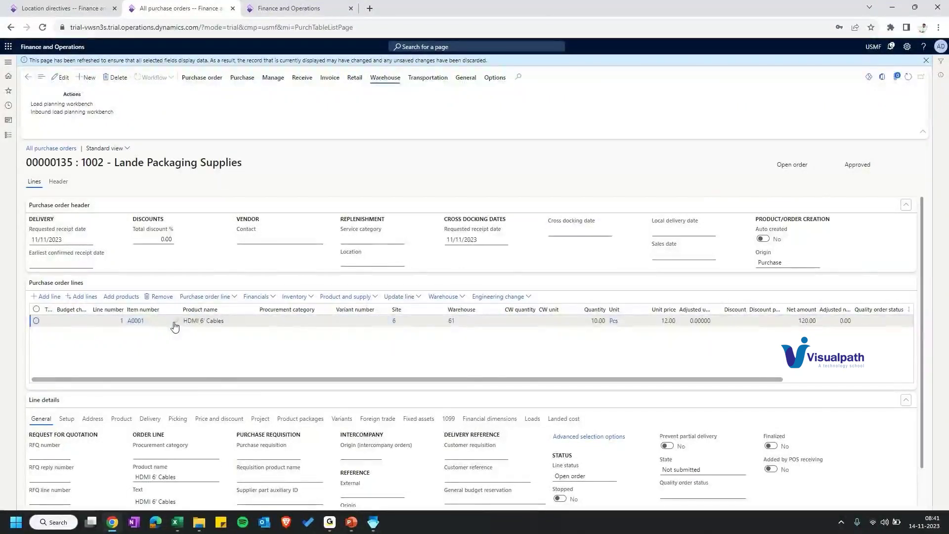
click(27, 78)
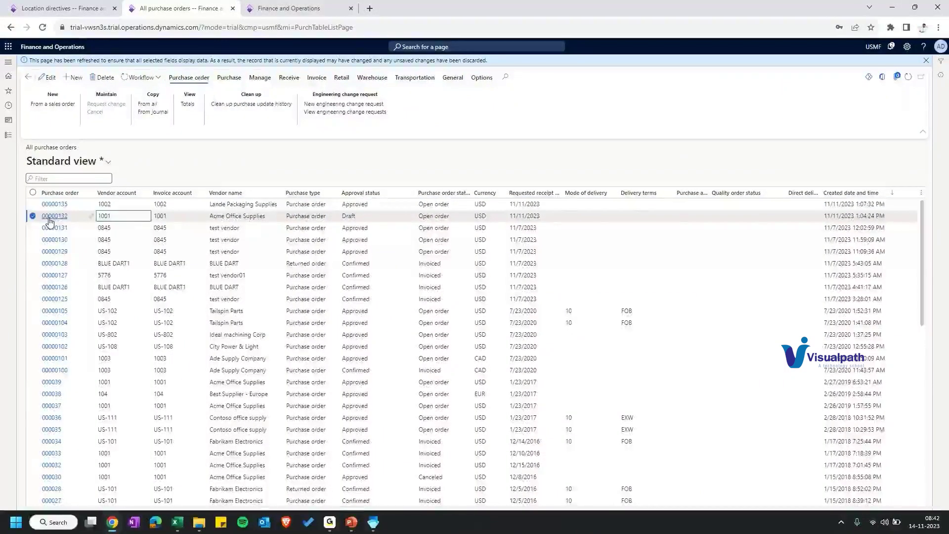
Step: Check the Acme Office Supplies order, then start new purchase order 00000136
click(49, 217)
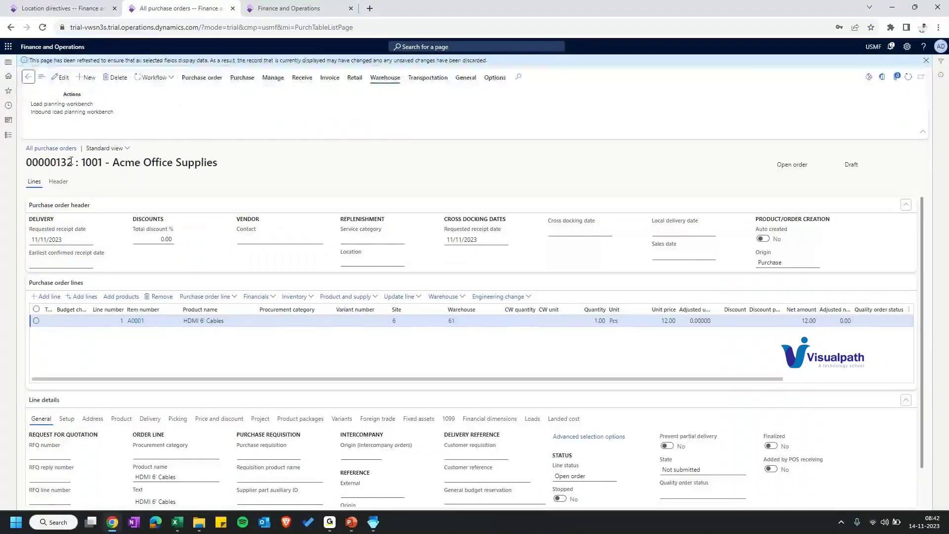
key(Escape)
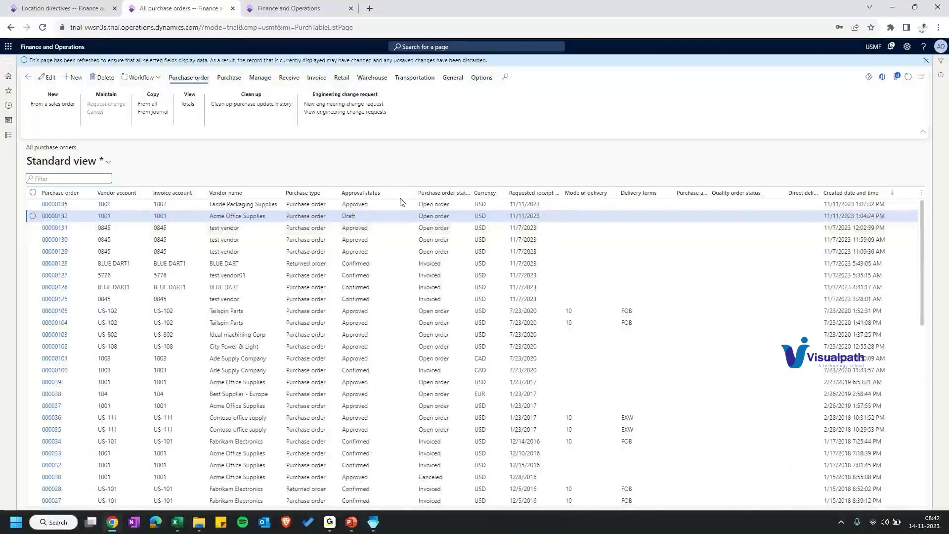
key(alt+n)
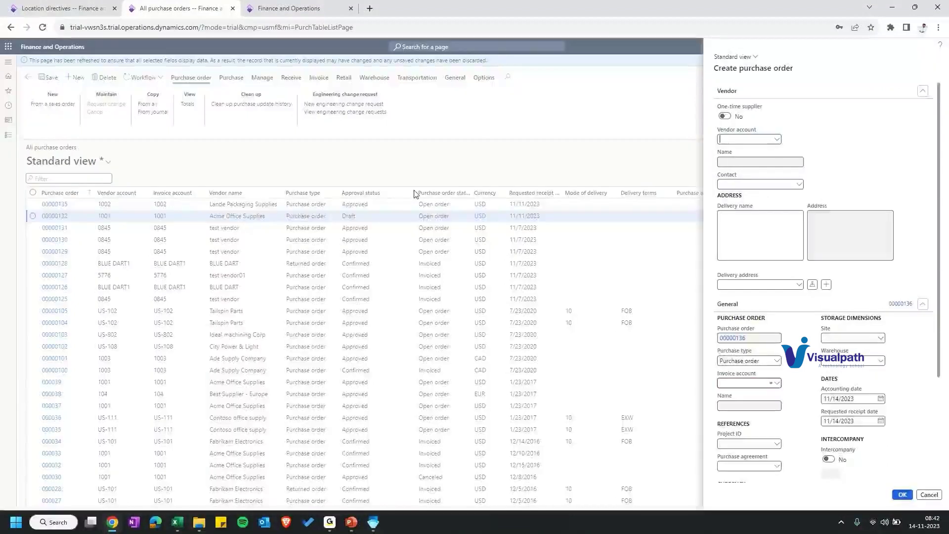
Step: Create a purchase order for vendor Lande Packaging Supplies at site 6, warehouse 66
text(1002)
key(Tab)
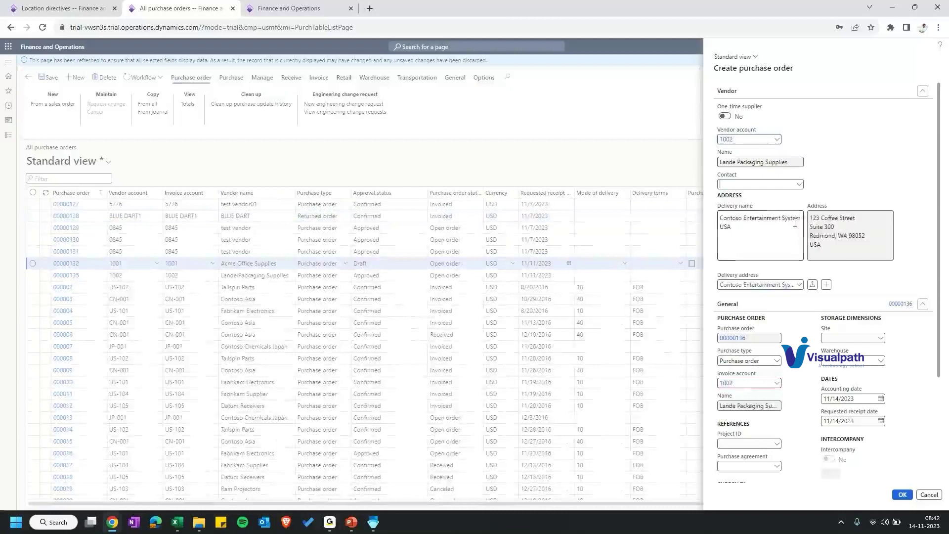
click(904, 493)
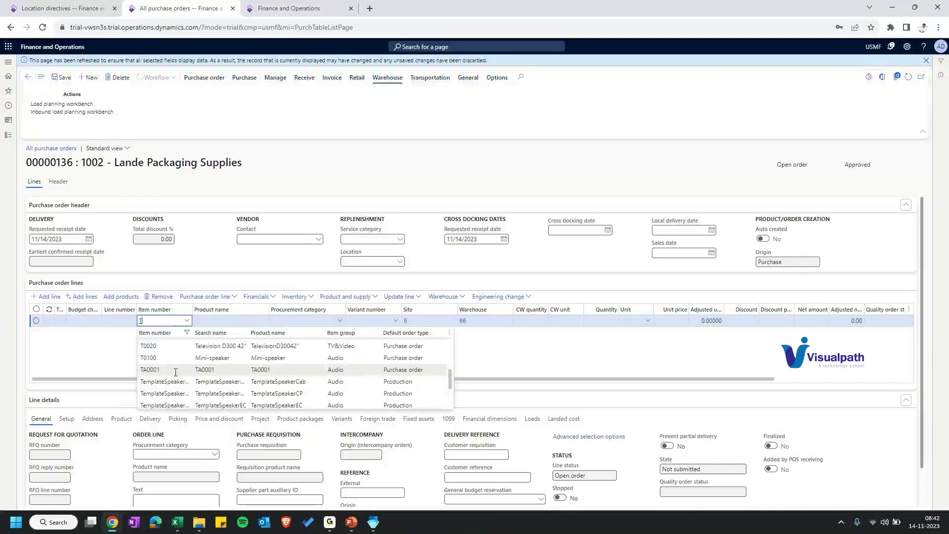
Step: Add an order line for 5 ea of item TA0001 and confirm the order
click(175, 372)
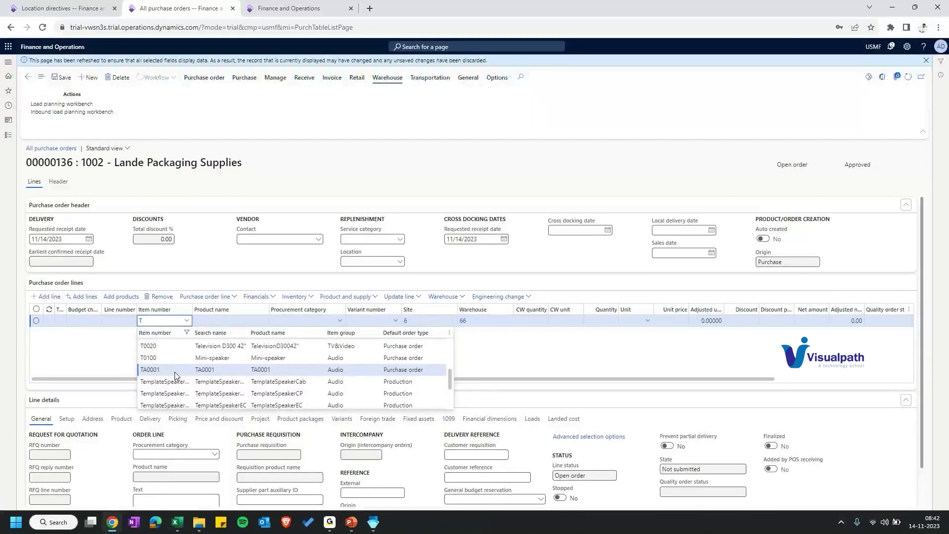
click(174, 371)
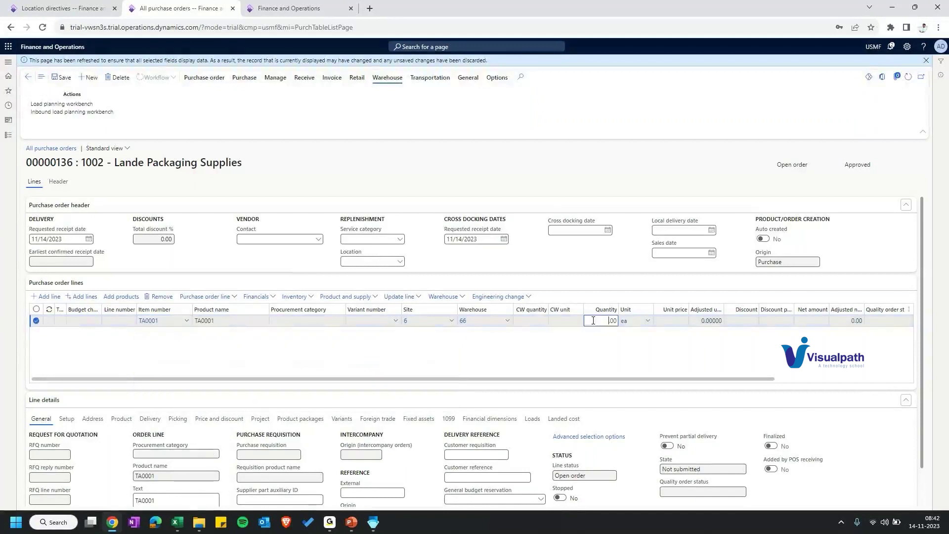
click(593, 321)
text(5)
click(674, 322)
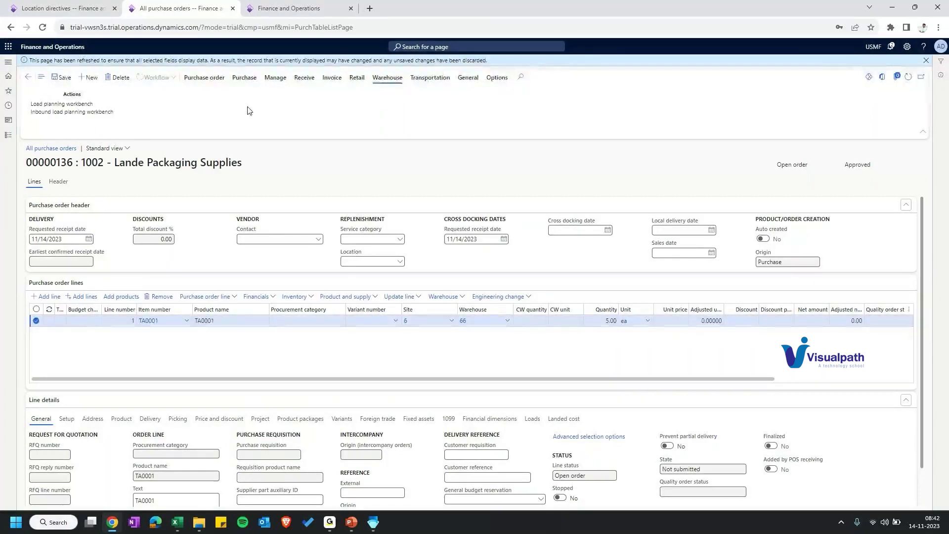
click(244, 77)
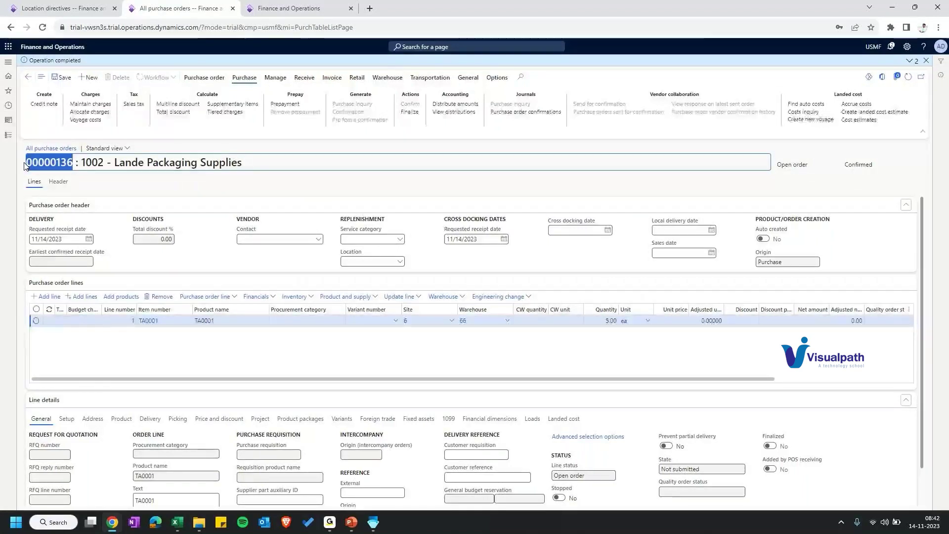
Step: Copy item number TA0001 from the purchase order lines
click(289, 8)
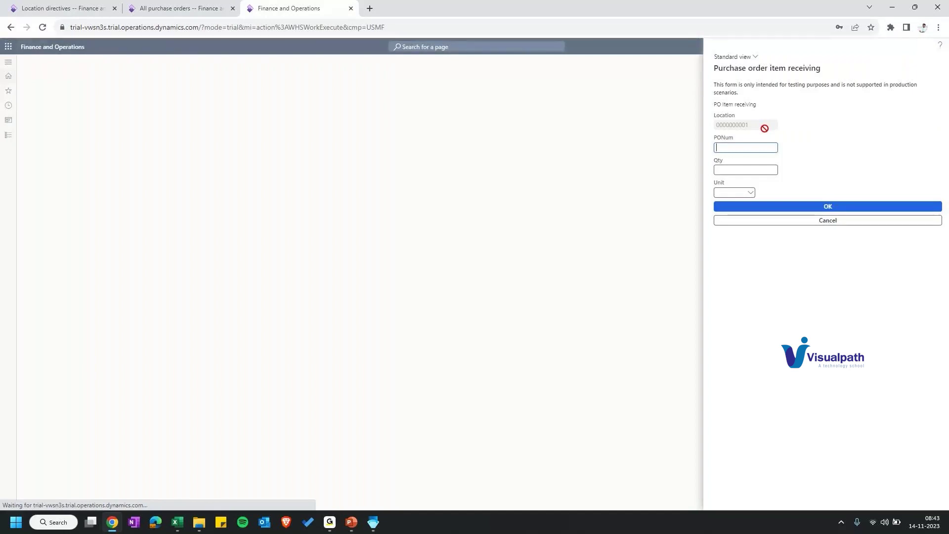
click(180, 8)
click(145, 320)
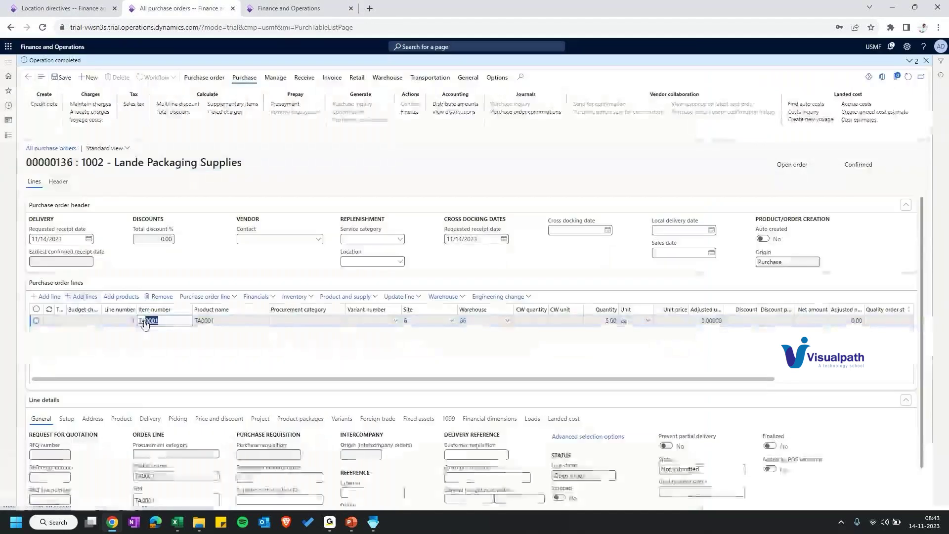
drag(159, 320, 144, 324)
Step: Receive 5 ea in the item receiving form until Work Completed, then return to purchase orders
key(ctrl+Tab)
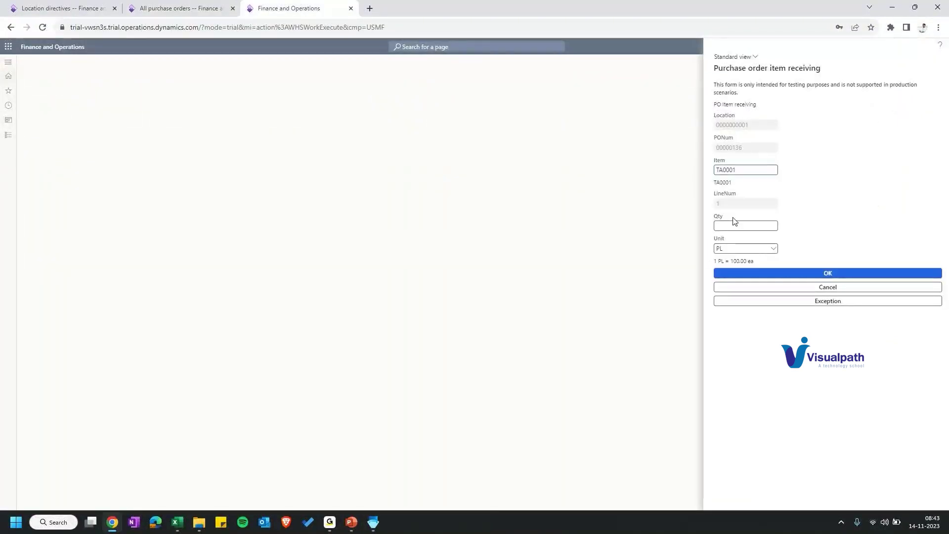
click(732, 225)
text(5)
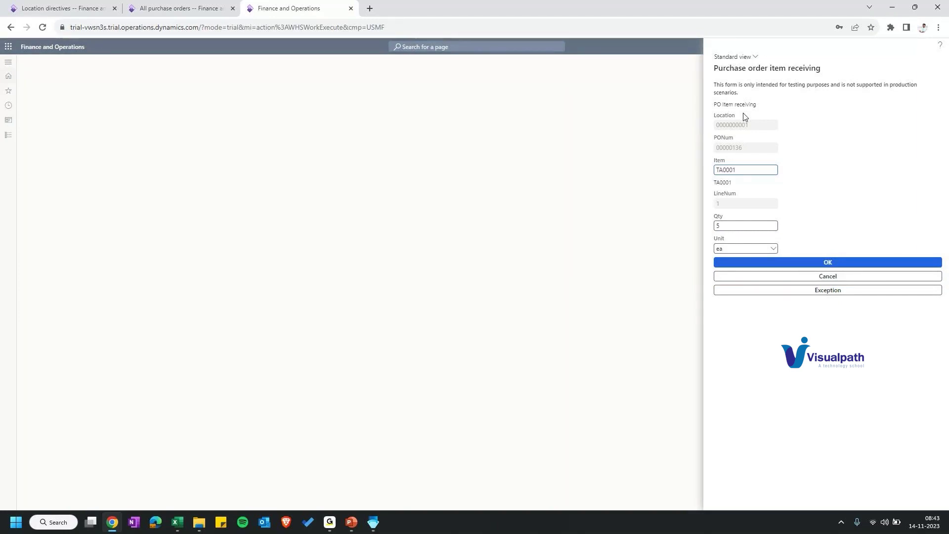
click(747, 260)
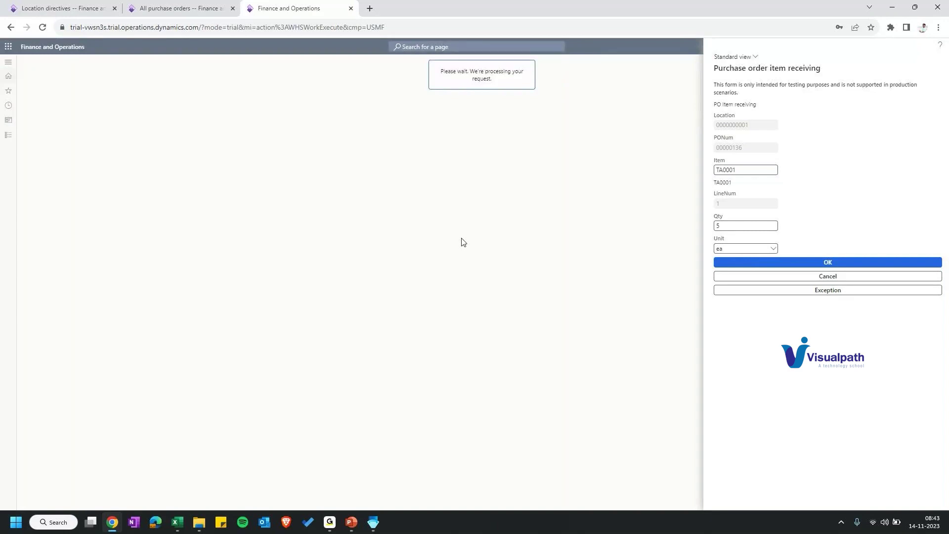
drag(707, 102, 760, 109)
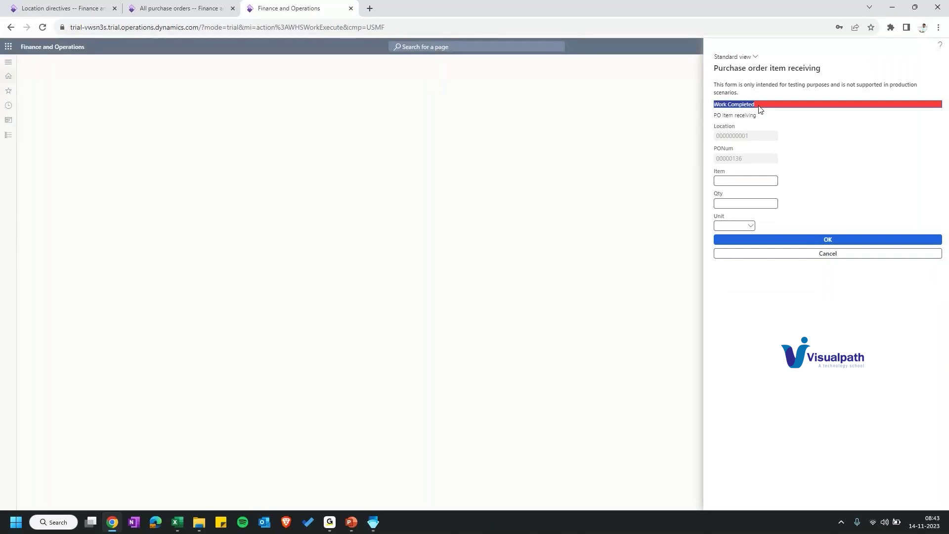
key(ctrl+shift+Tab)
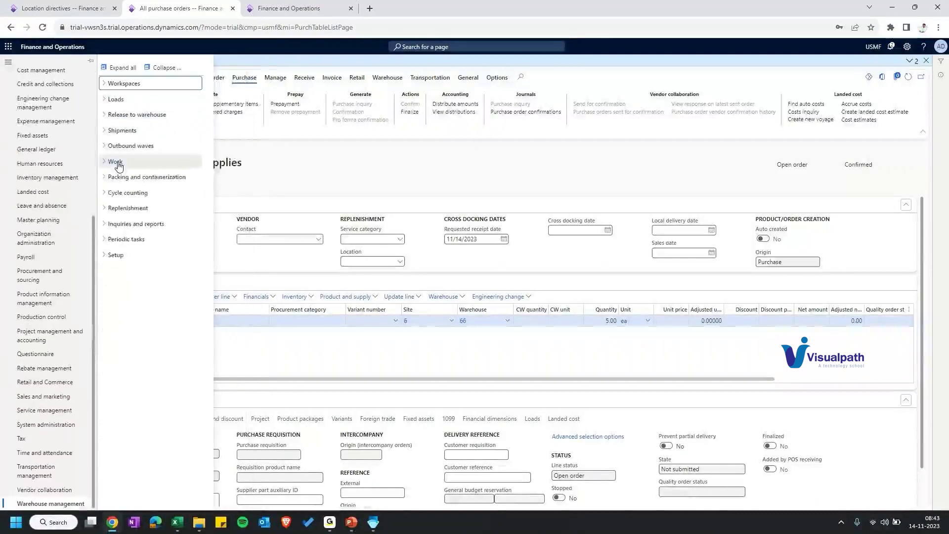
Step: Open Work details and inspect the order's work: pick 5 ea TA0001, put to 0001-001
click(118, 163)
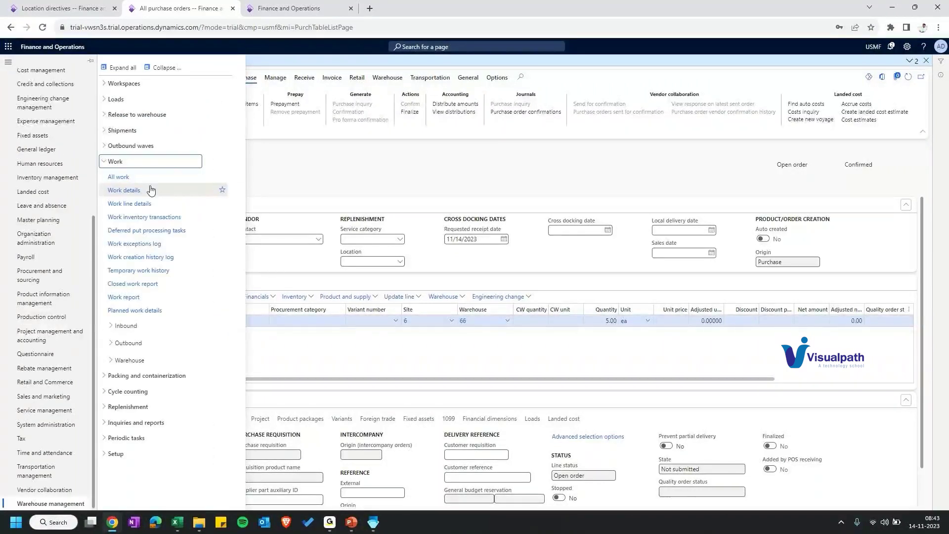
click(151, 191)
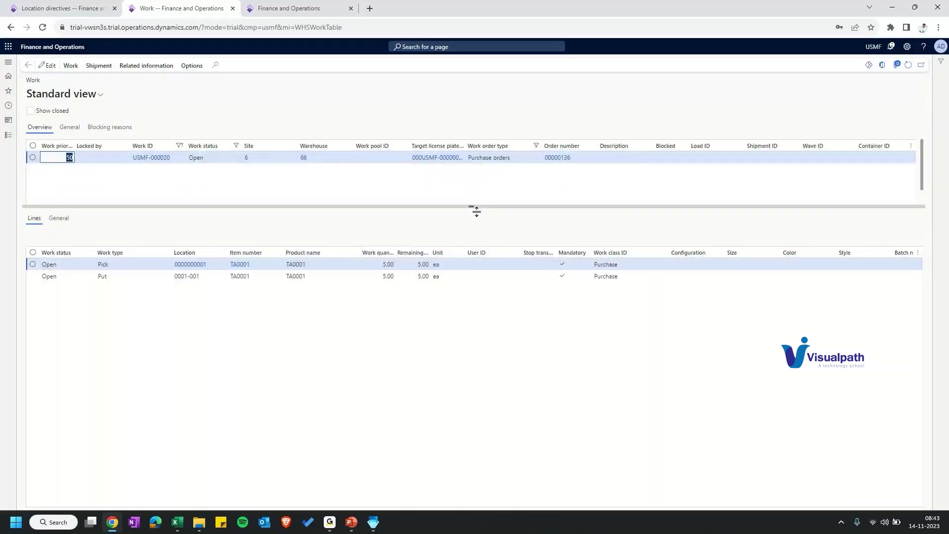
click(185, 292)
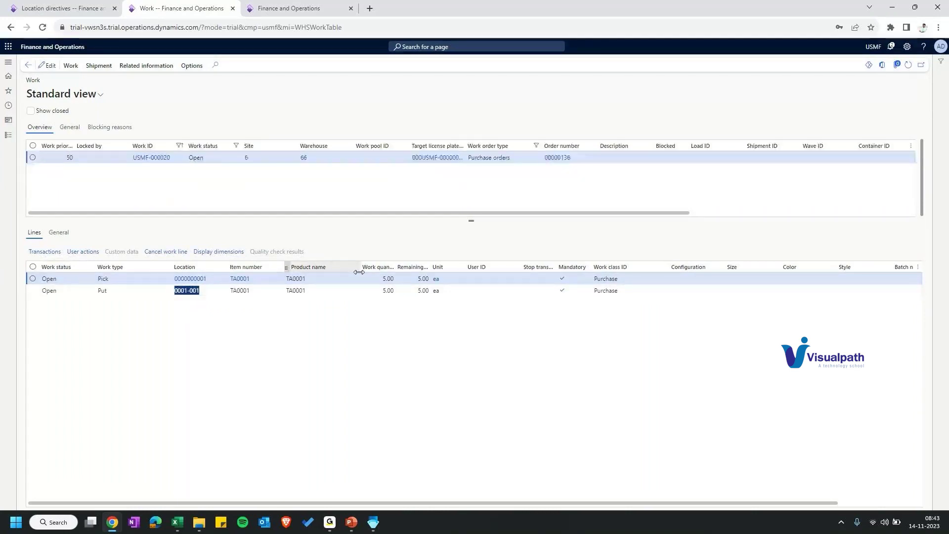
key(Tab)
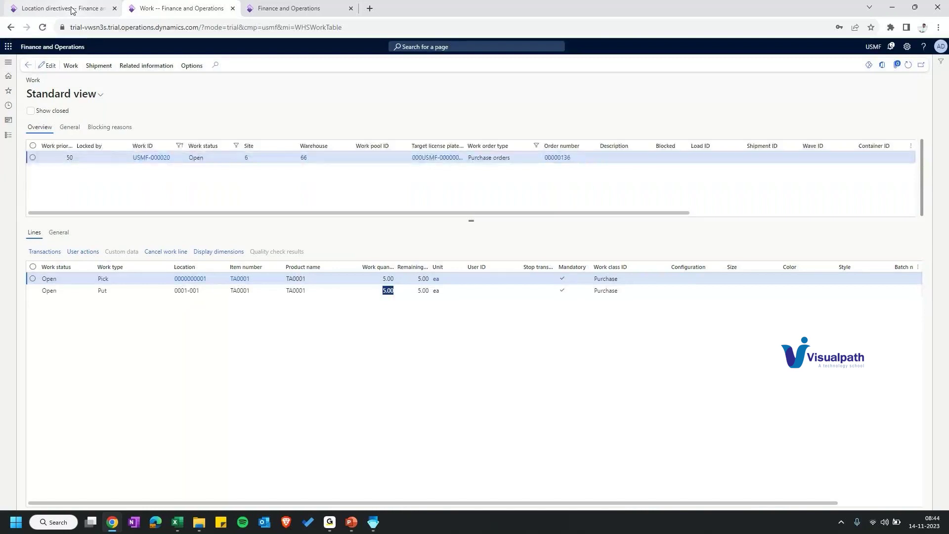
click(546, 163)
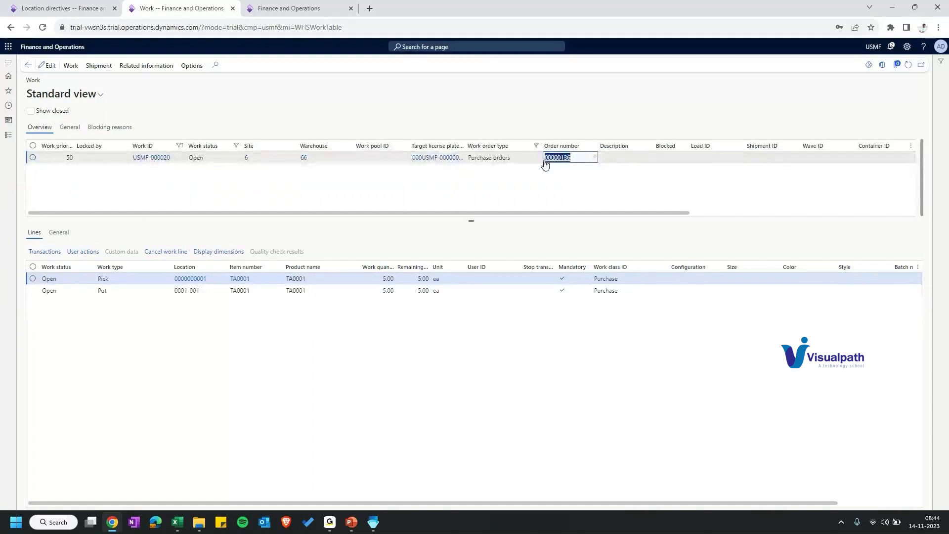
ctrl+click(545, 164)
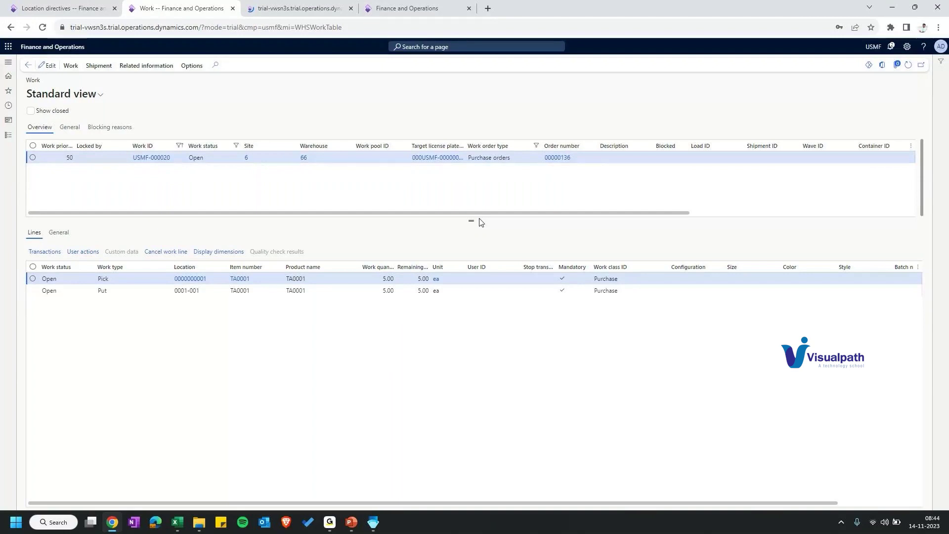
drag(478, 221, 473, 275)
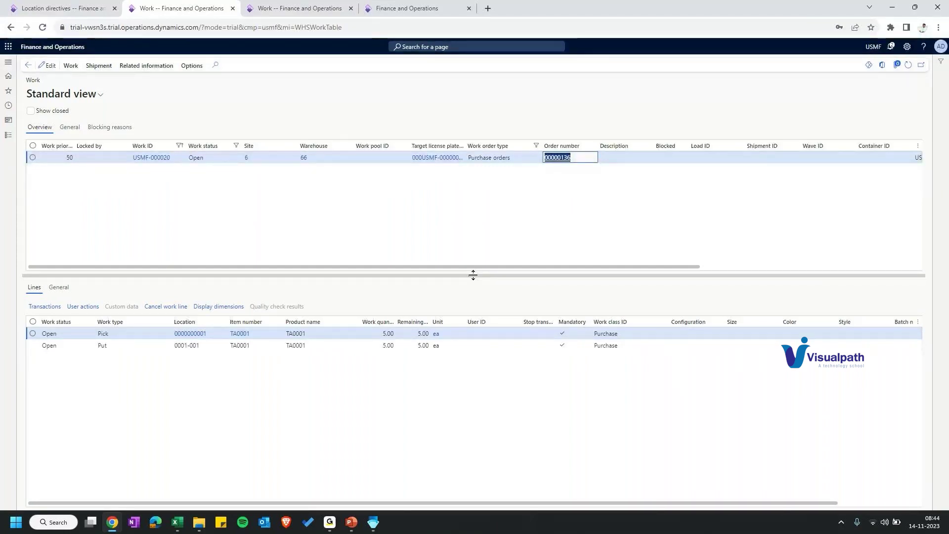
Step: Change the user assigned to the Put line of work USMF-000020
click(65, 69)
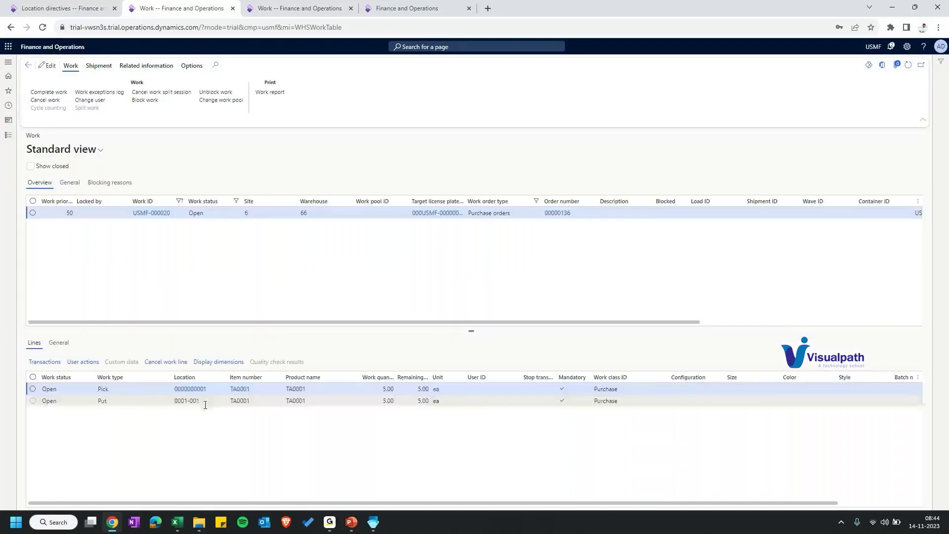
click(204, 404)
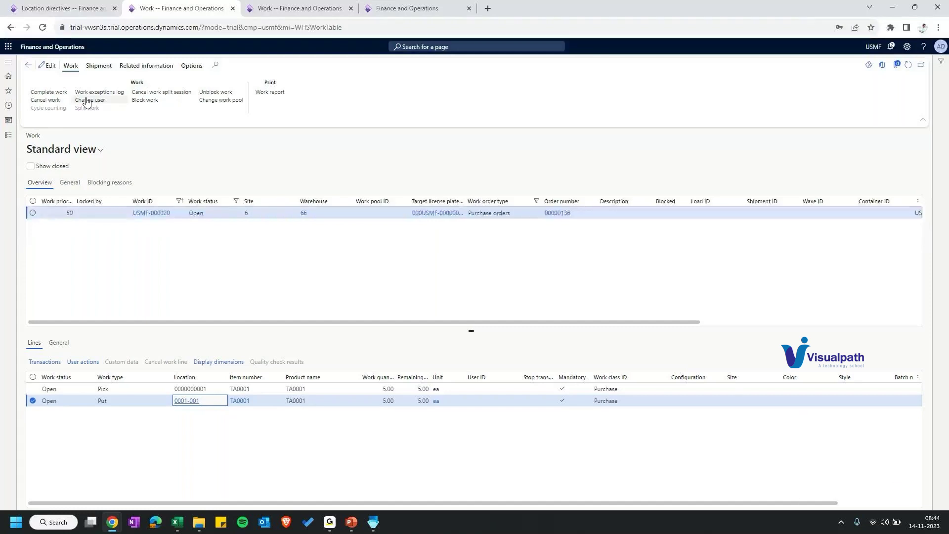
click(86, 101)
key(Return)
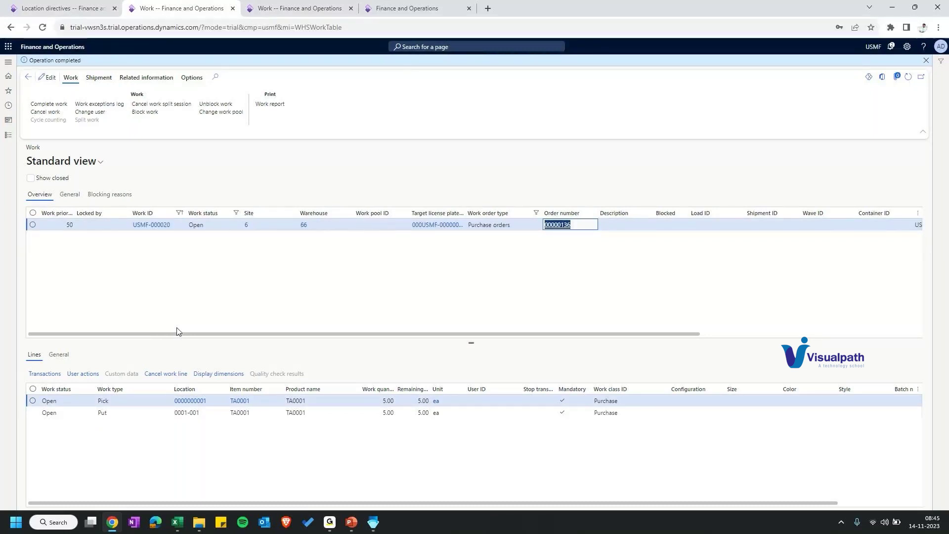
click(303, 8)
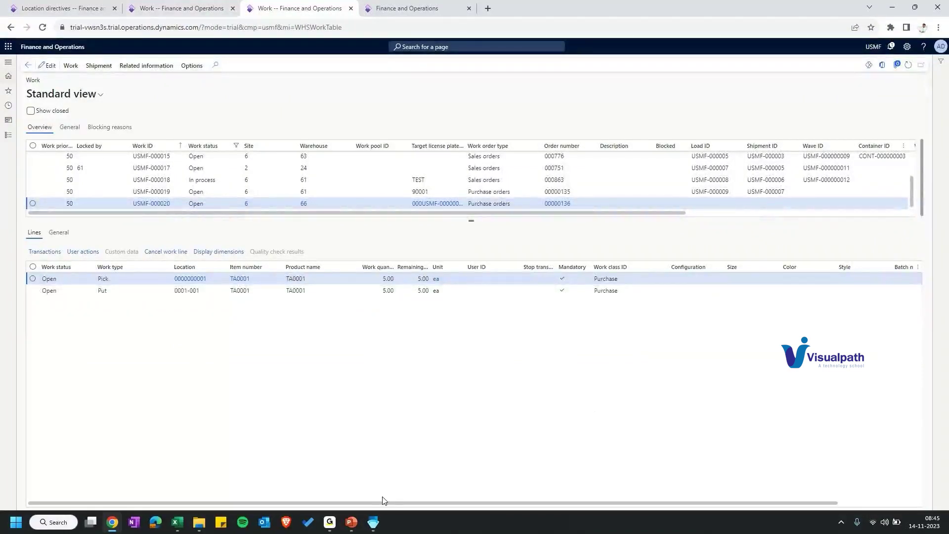
drag(384, 501, 652, 511)
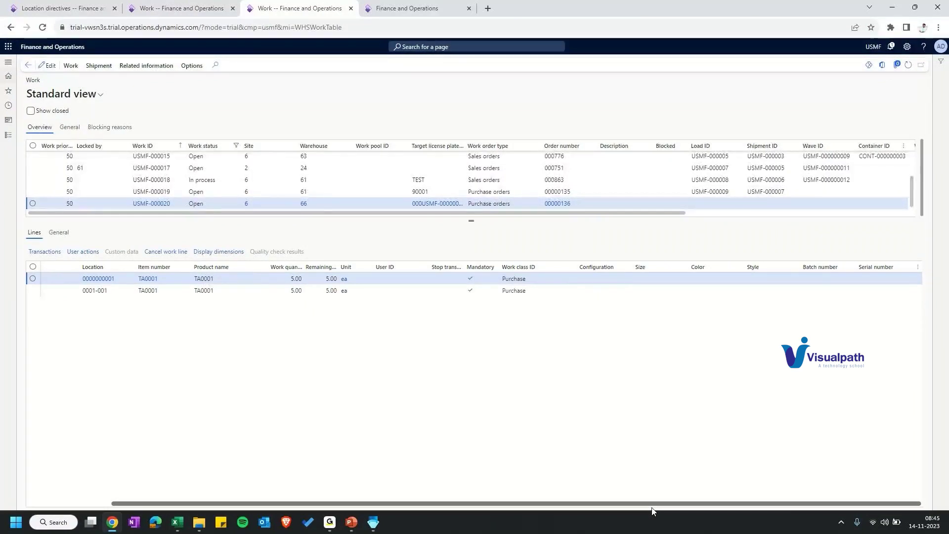
click(292, 279)
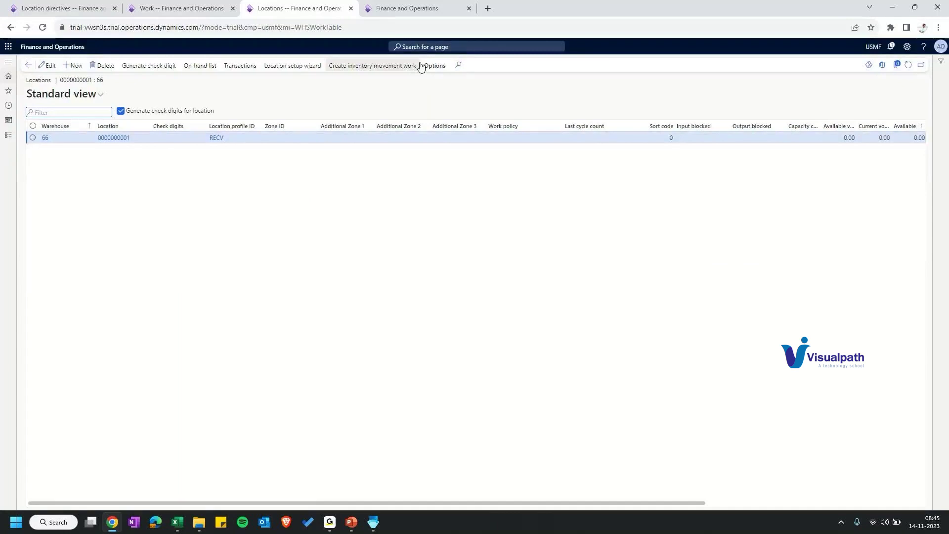
Step: Open Locations from Recent and filter the Warehouse column to begin with 66
click(7, 75)
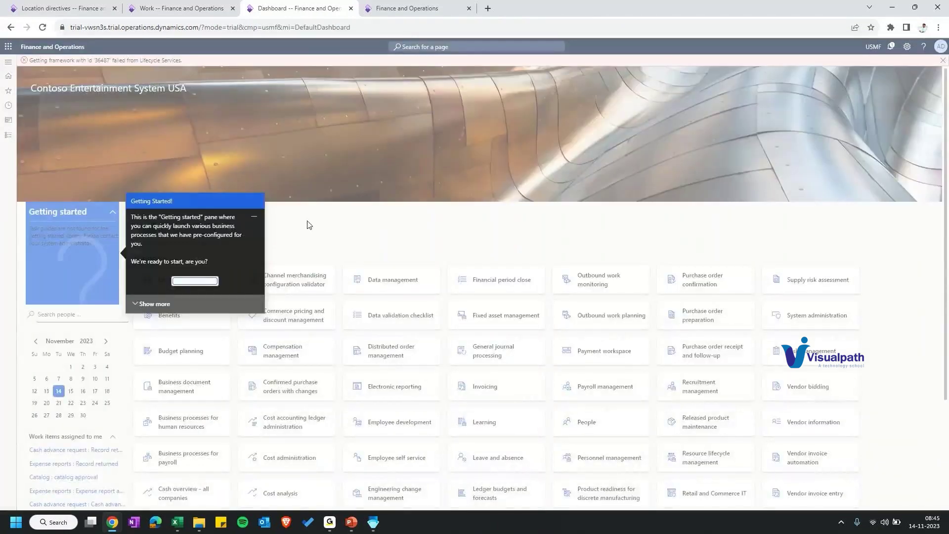
click(7, 61)
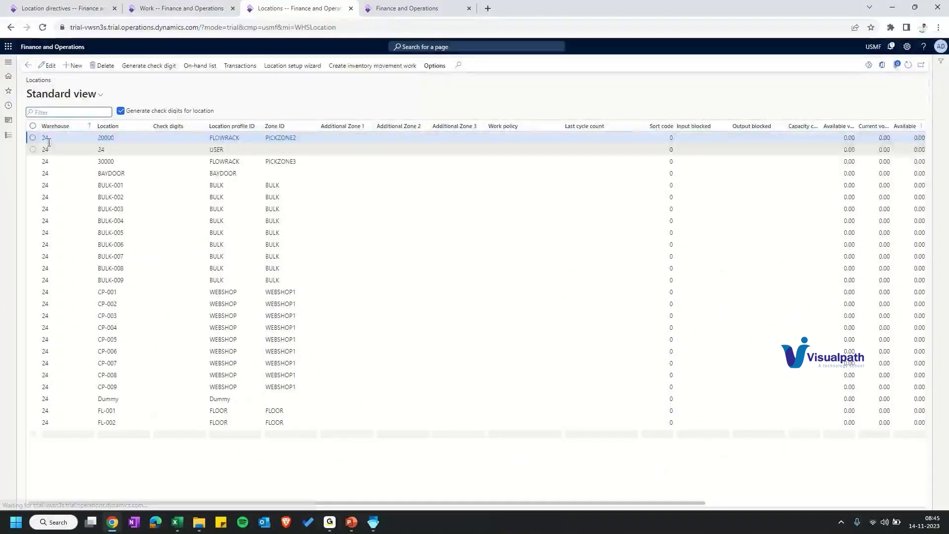
click(73, 127)
text(66)
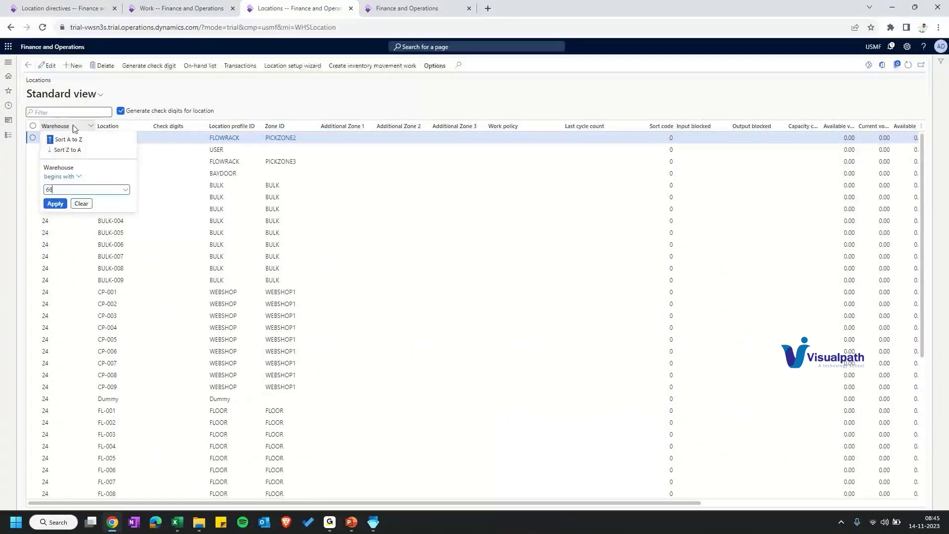
key(Return)
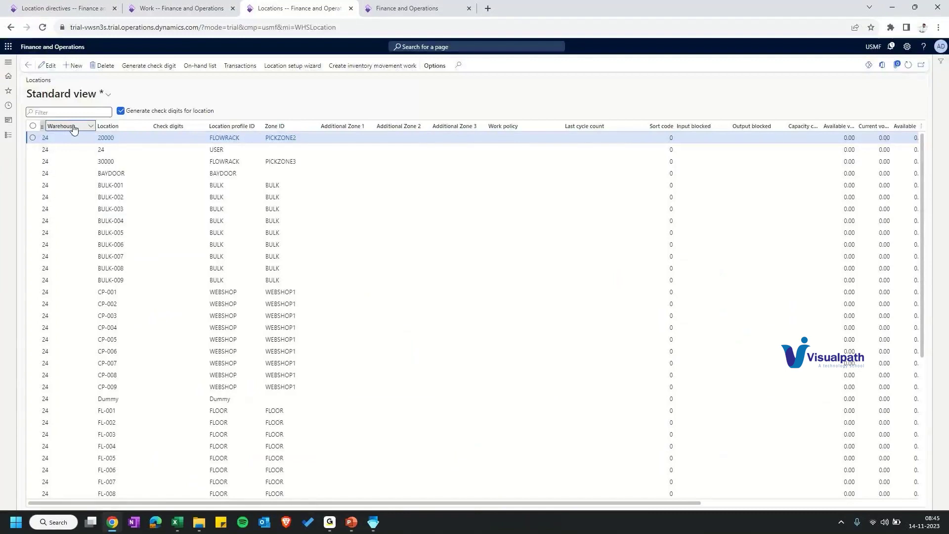
Step: Inspect location 66's profile and warehouse, then return to the Work page
click(108, 317)
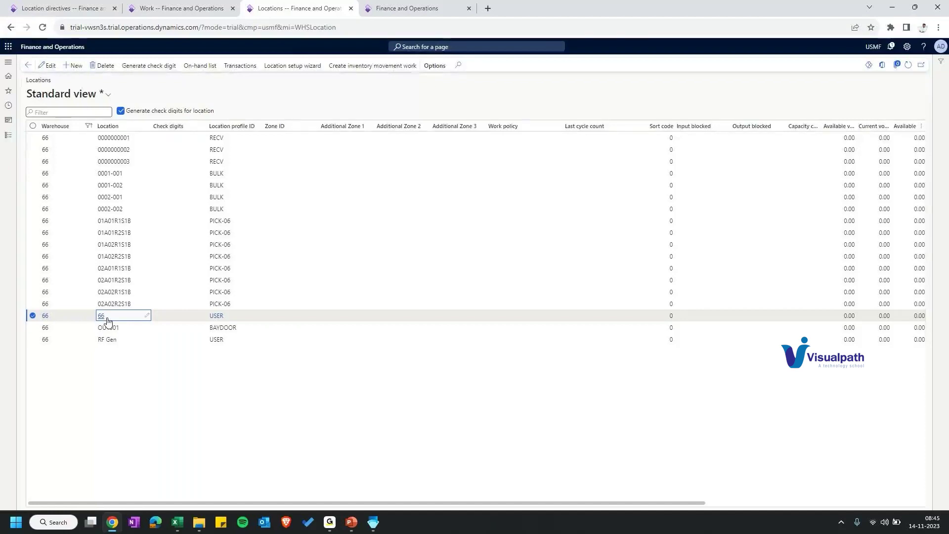
drag(108, 321, 97, 317)
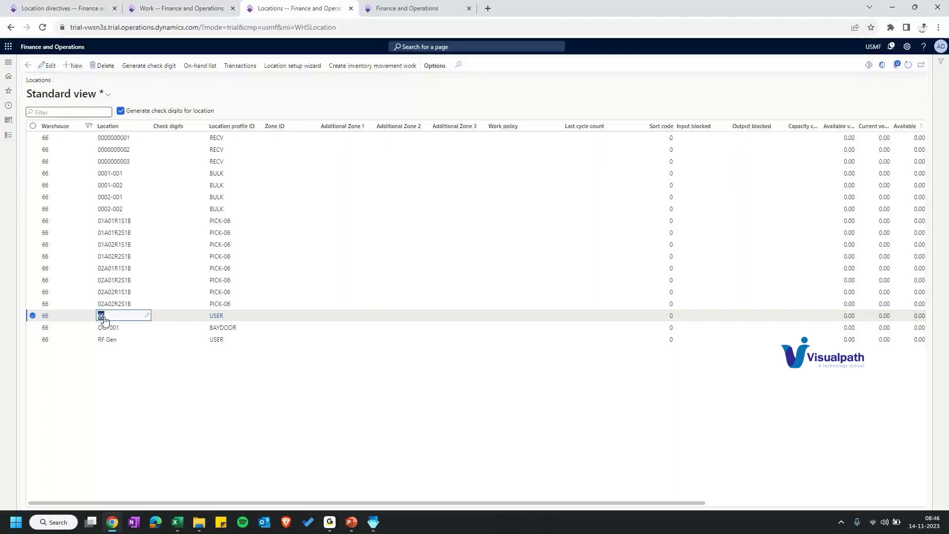
key(Tab)
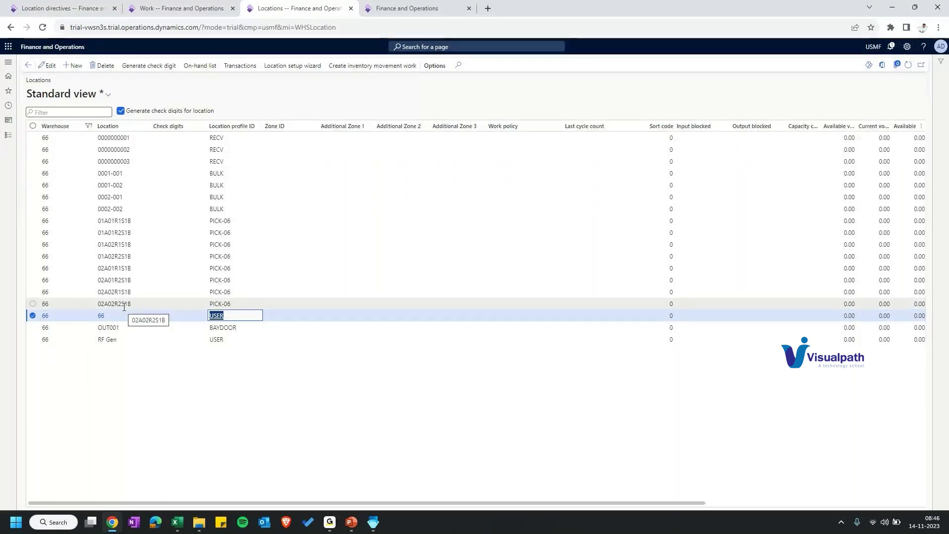
key(shift+Tab)
key(shift+Tab)
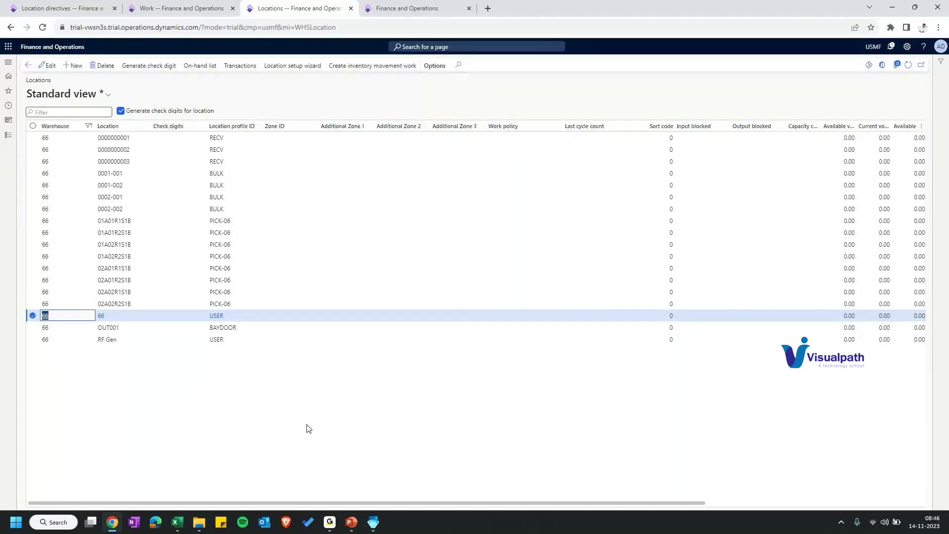
click(216, 6)
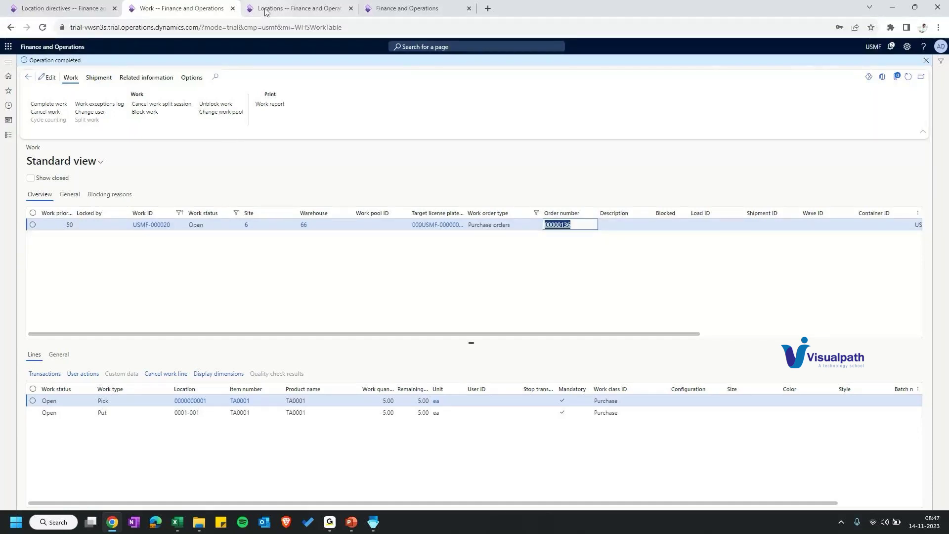
Step: Reopen the closed Work page listing all open work USMF-000001 through USMF-000020
click(424, 9)
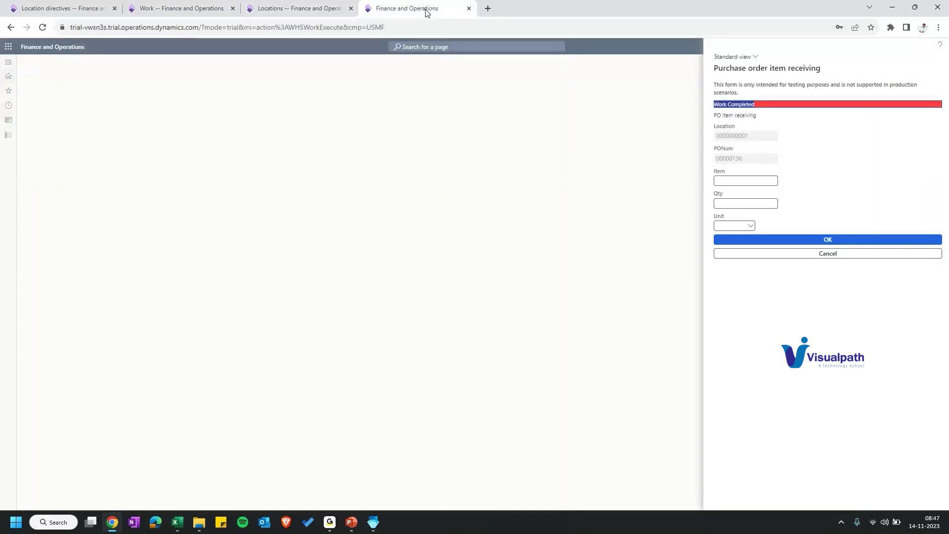
click(296, 9)
click(183, 7)
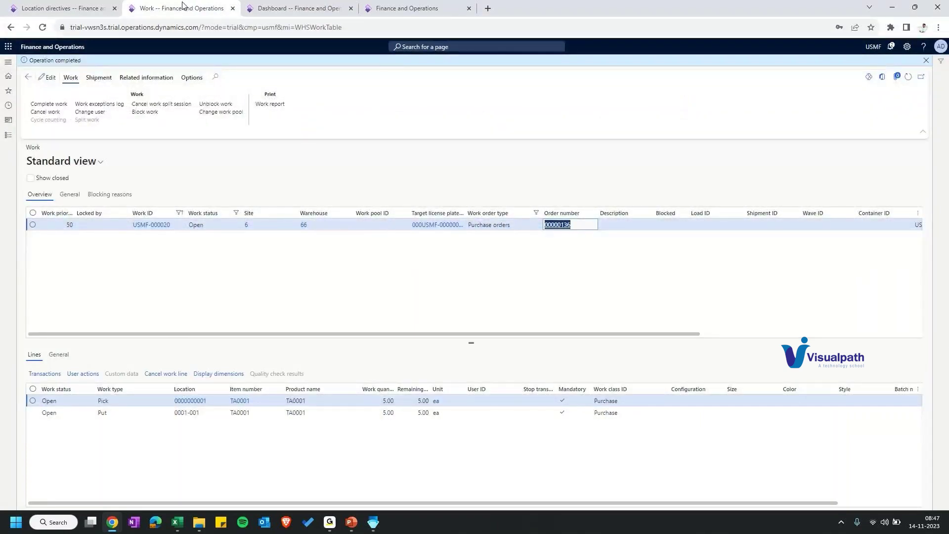
click(297, 8)
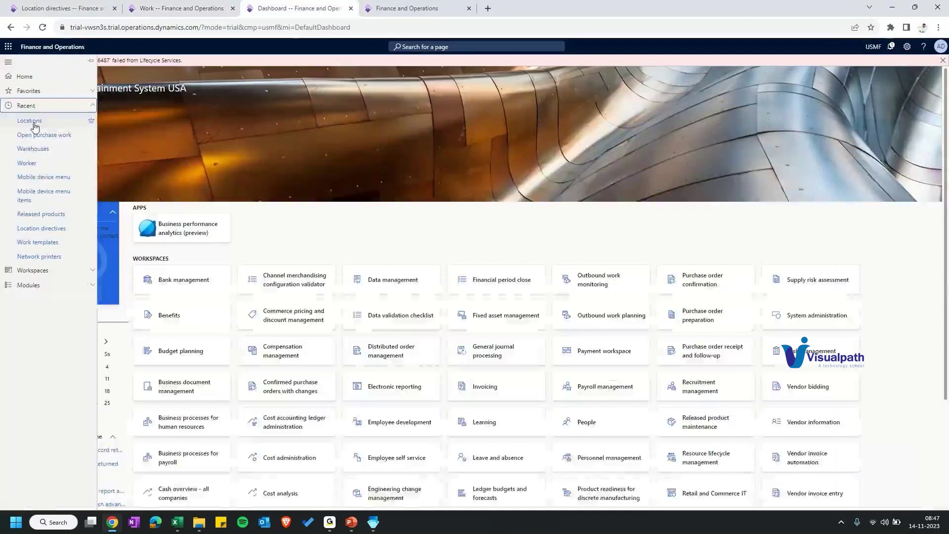
key(ctrl+shift+t)
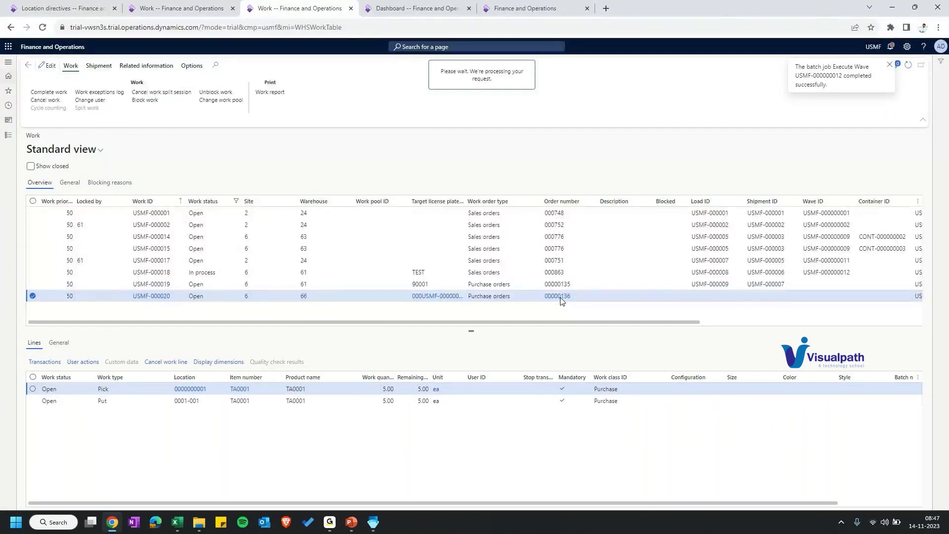
Step: Add line 2 for item TA0001 with quantity 7 and save the order
click(149, 322)
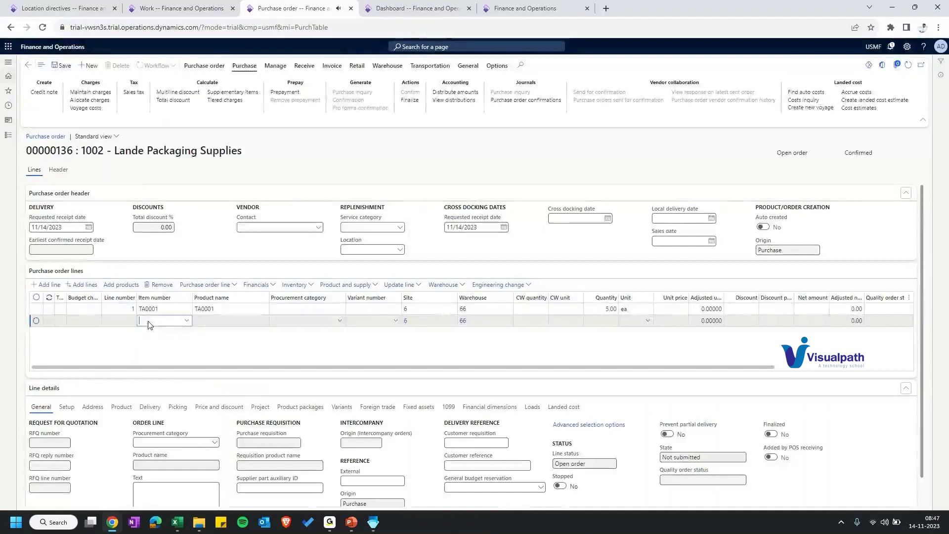
text(TA0001)
key(Tab)
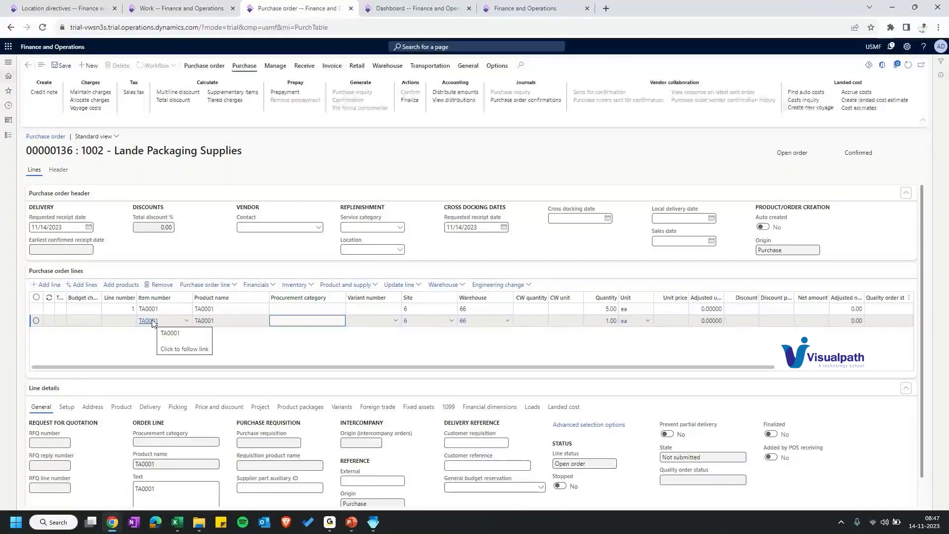
key(Tab)
key(Tab)
key(Tab)
key(Tab)
text(7)
key(Tab)
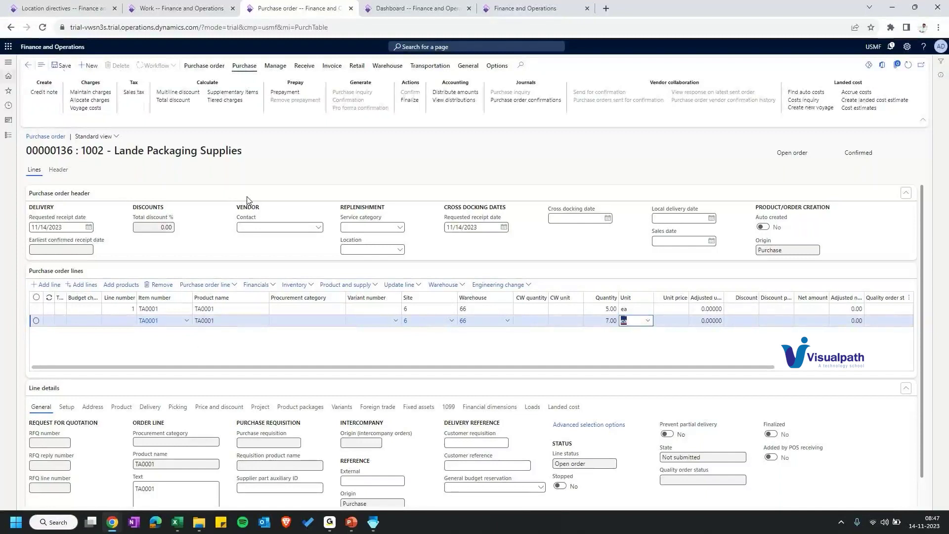
click(61, 67)
Step: Confirm the purchase order, then go to the dashboard
click(204, 66)
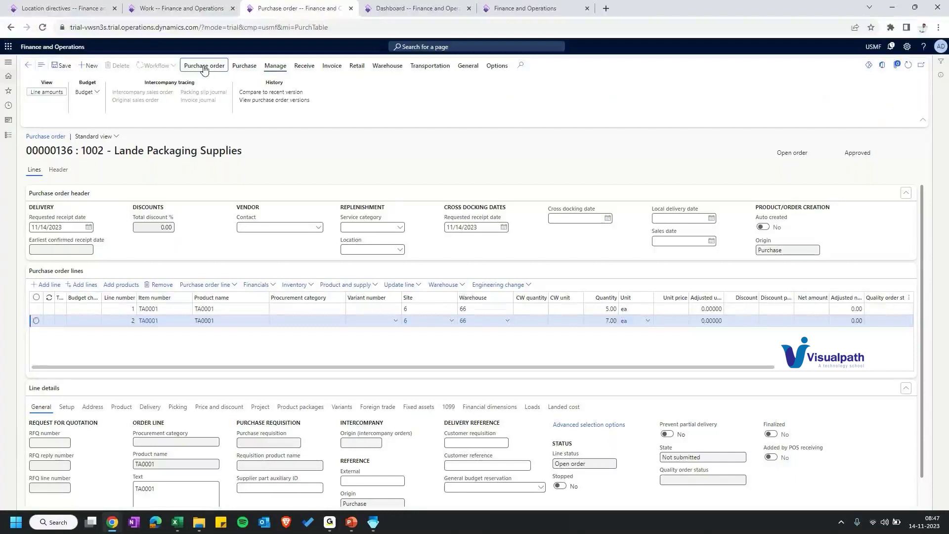
click(204, 68)
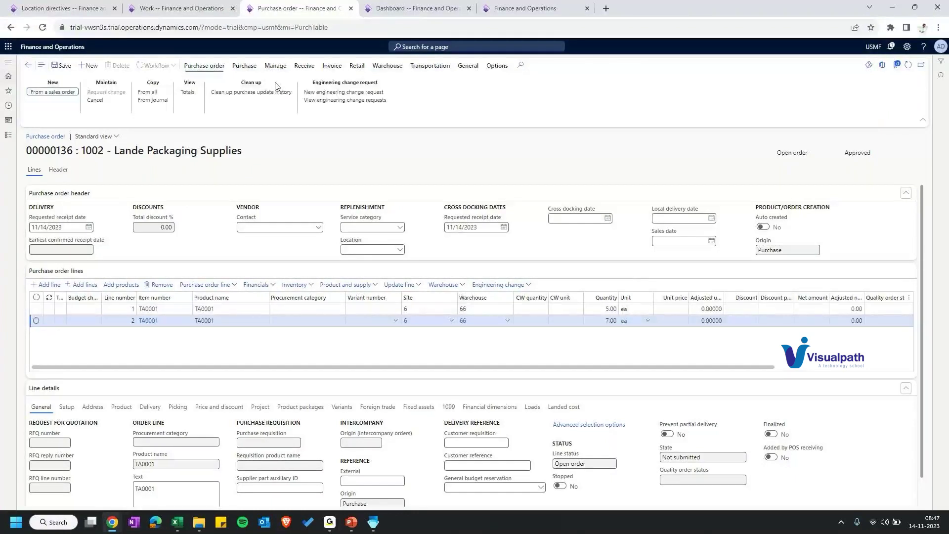
click(244, 65)
click(410, 92)
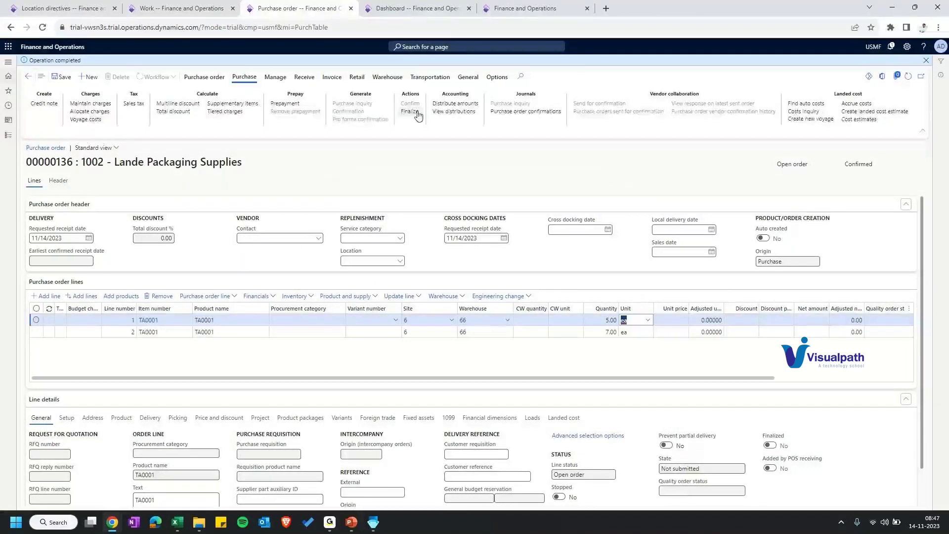
click(418, 9)
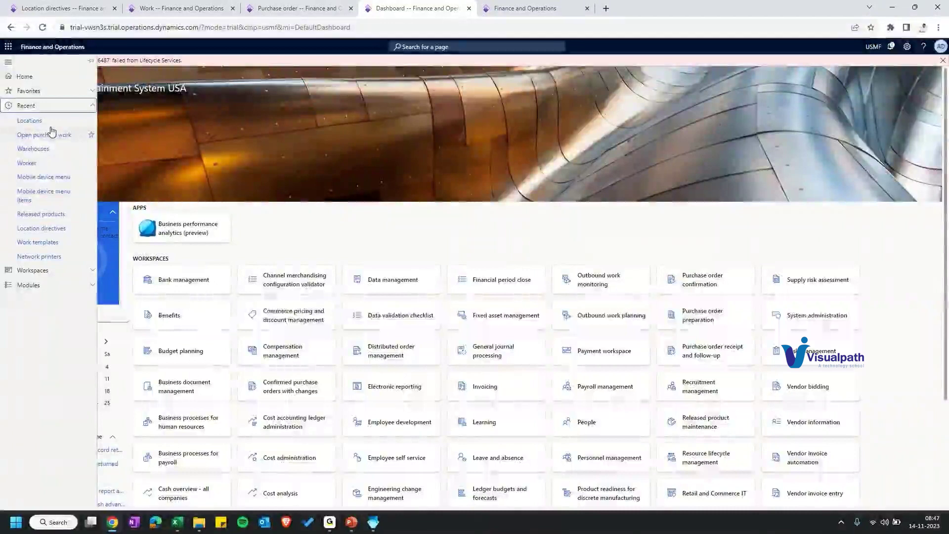
Step: Create a new mobile menu item named and titled T-PO-Rec&Put
click(43, 193)
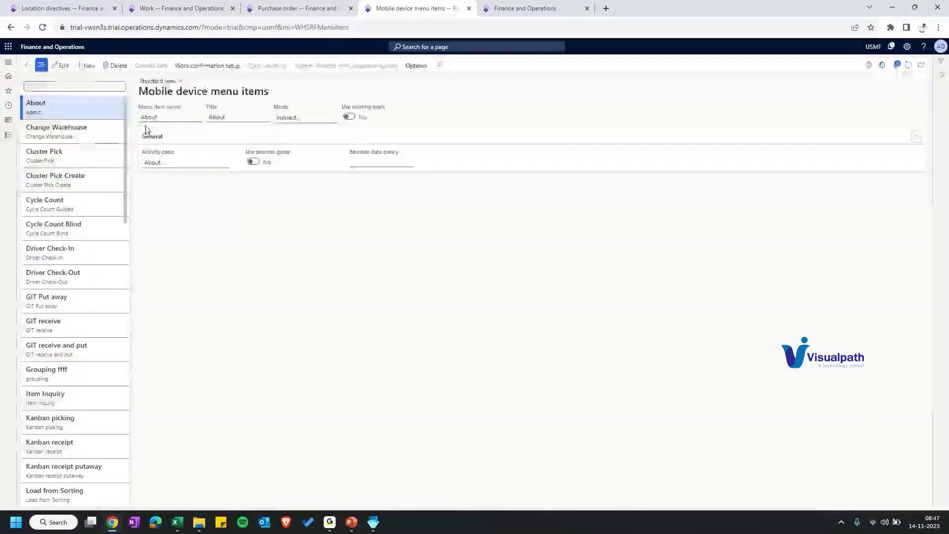
key(alt+n)
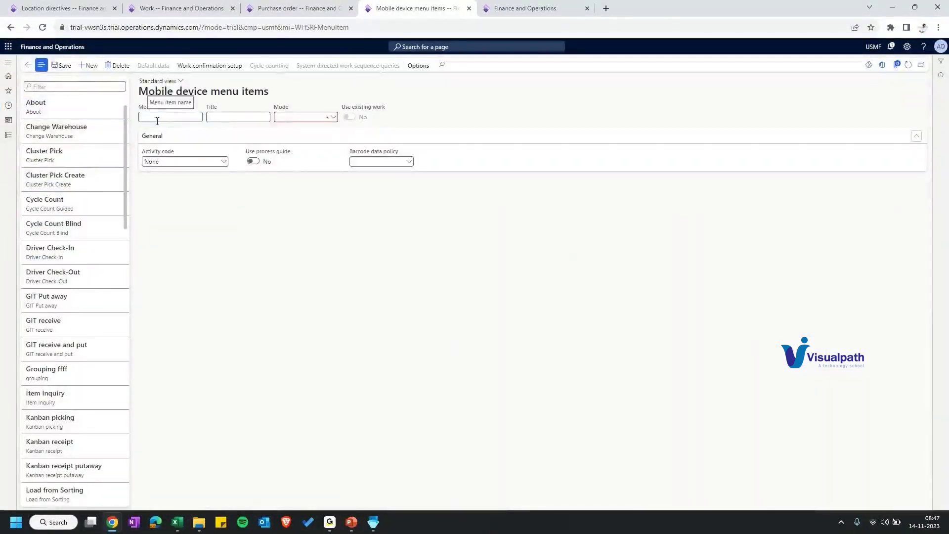
text(T-PO-Rec&)
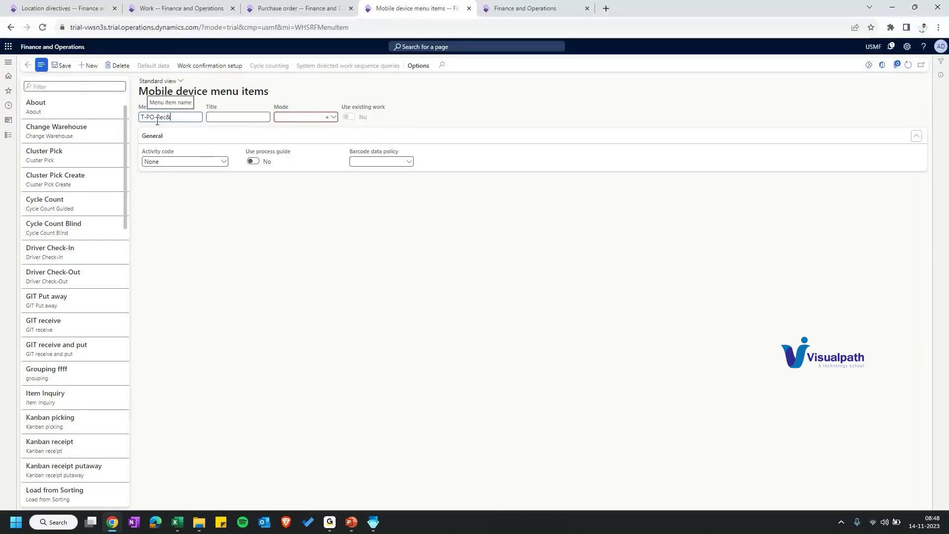
text(Put)
key(ctrl+a)
key(ctrl+c)
click(225, 113)
key(ctrl+v)
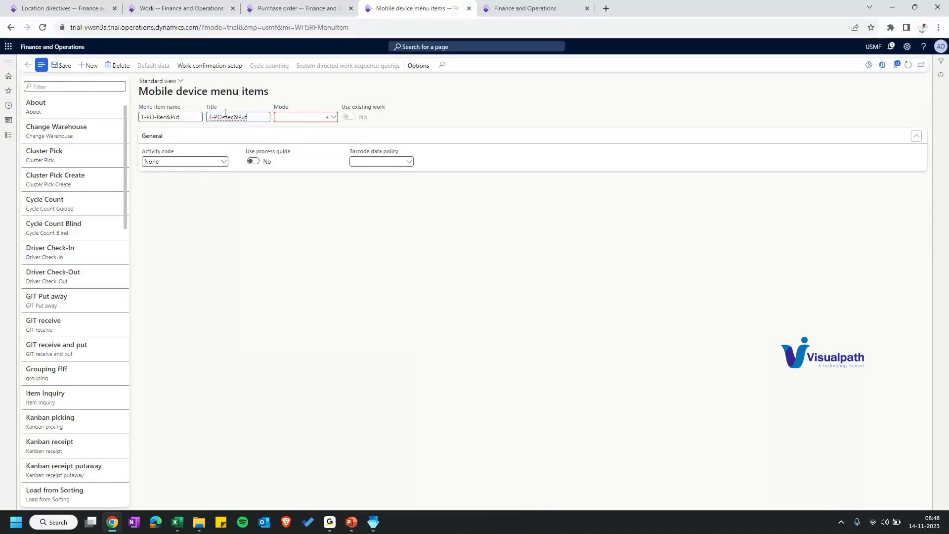
Step: Set mode Work, process purchase order line receiving and put away, and license plate generation Yes
key(Tab)
text(w)
click(223, 161)
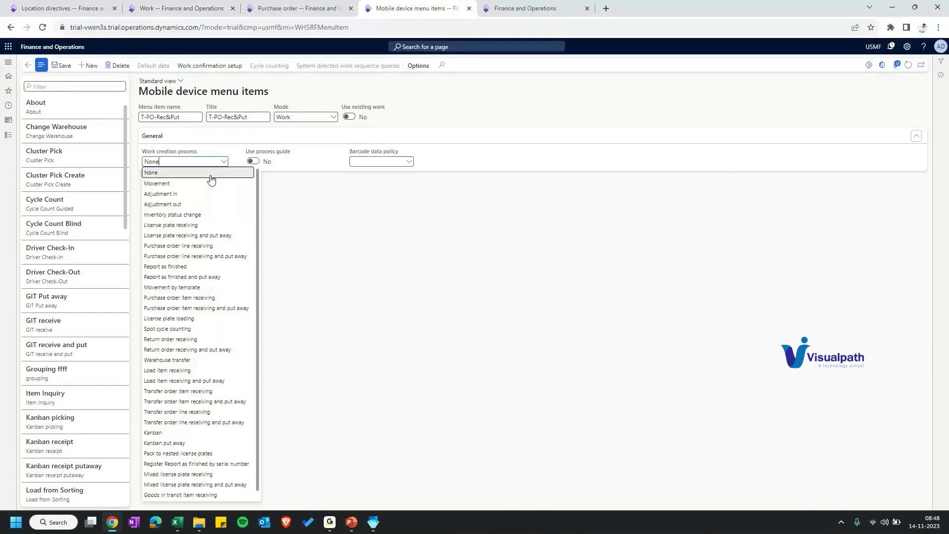
click(195, 256)
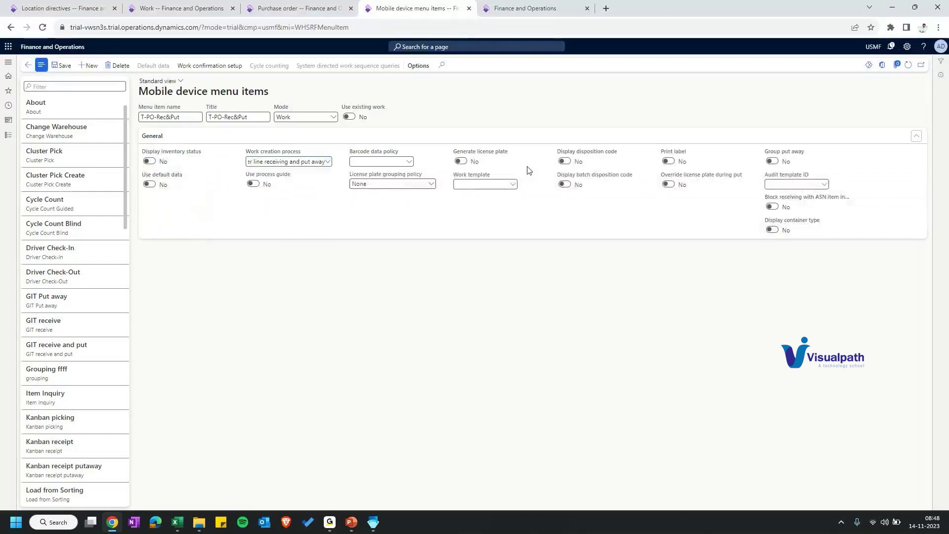
click(462, 162)
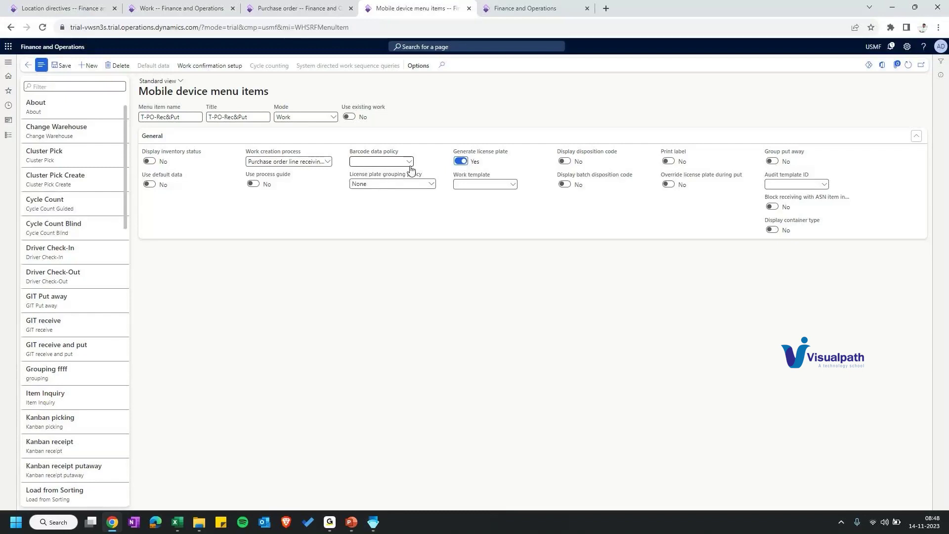
key(ctrl+Tab)
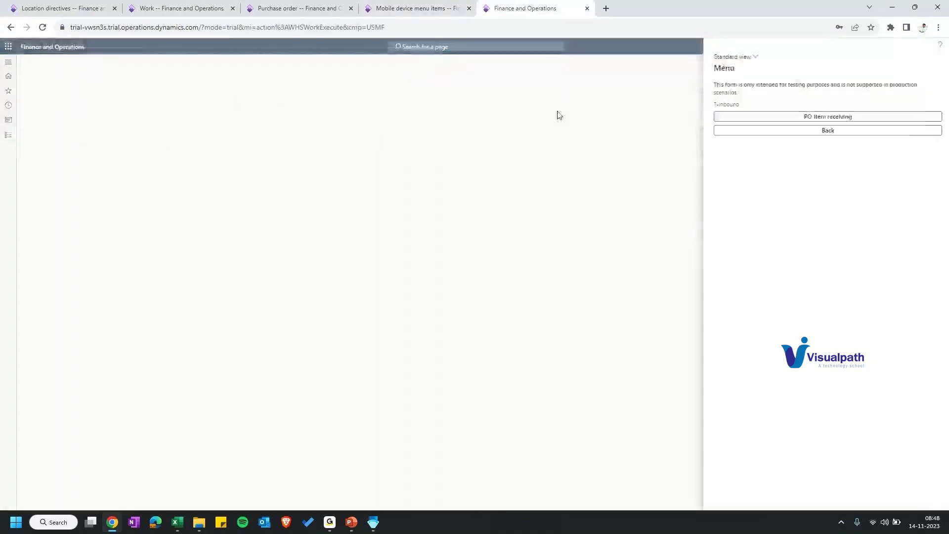
key(ctrl+shift+Tab)
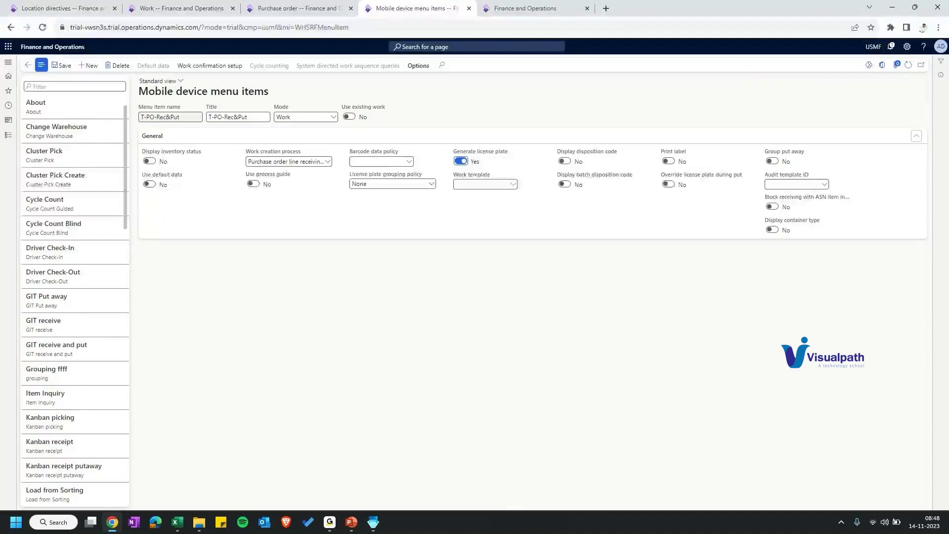
click(8, 61)
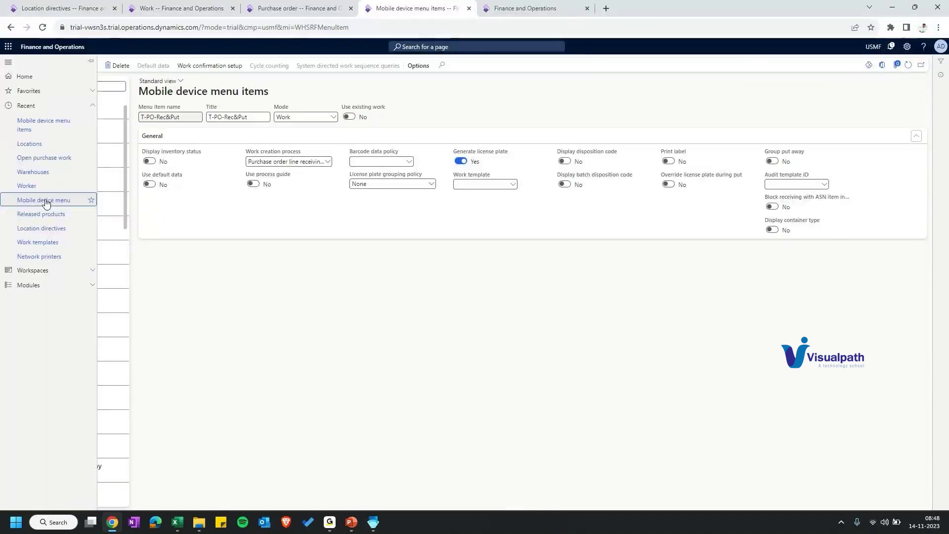
Step: Add T-PO-Rec&Put from Available menus to the T-Inbound menu and check the emulator
click(25, 76)
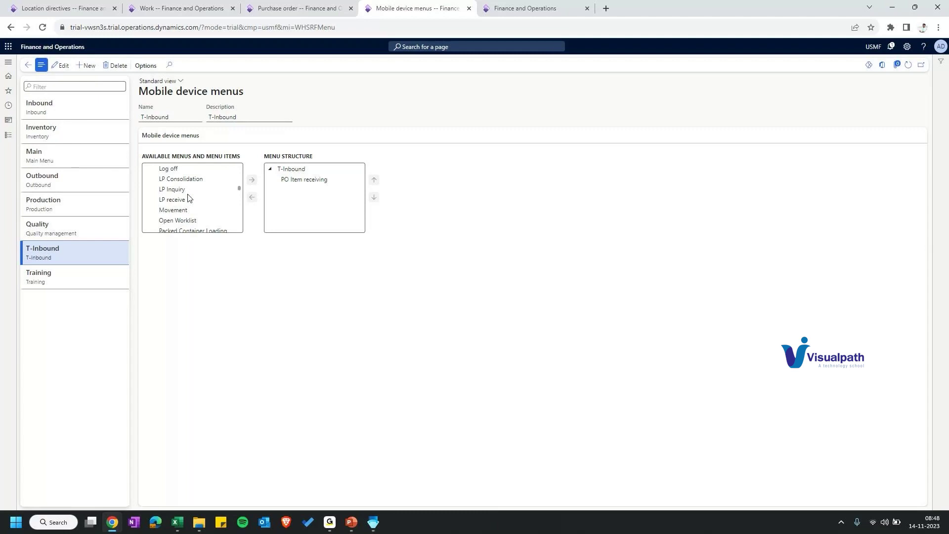
scroll(188, 198, down, 5)
click(177, 192)
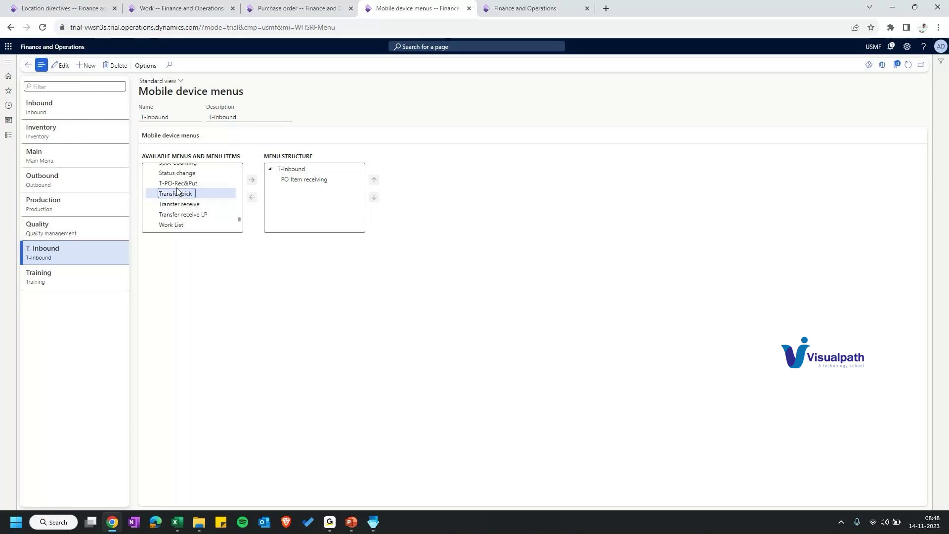
double_click(176, 185)
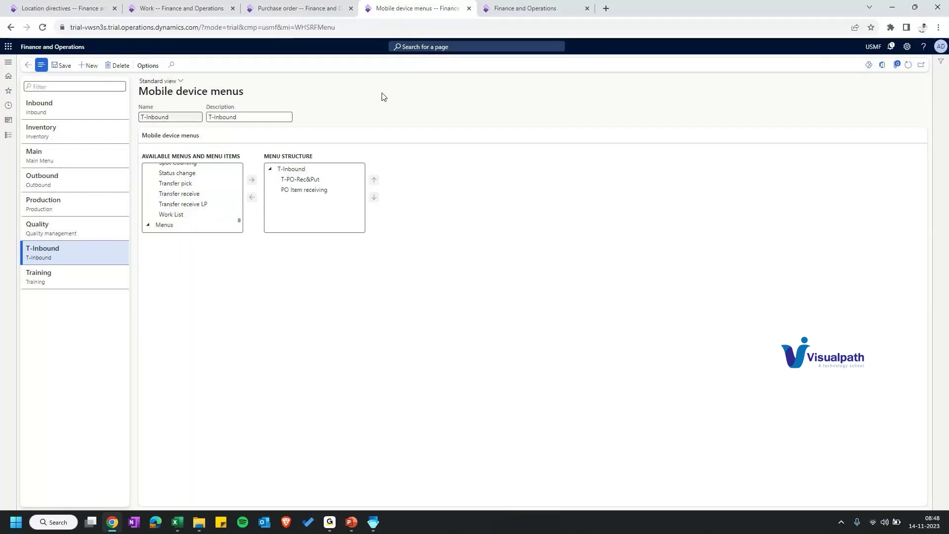
key(ctrl+Tab)
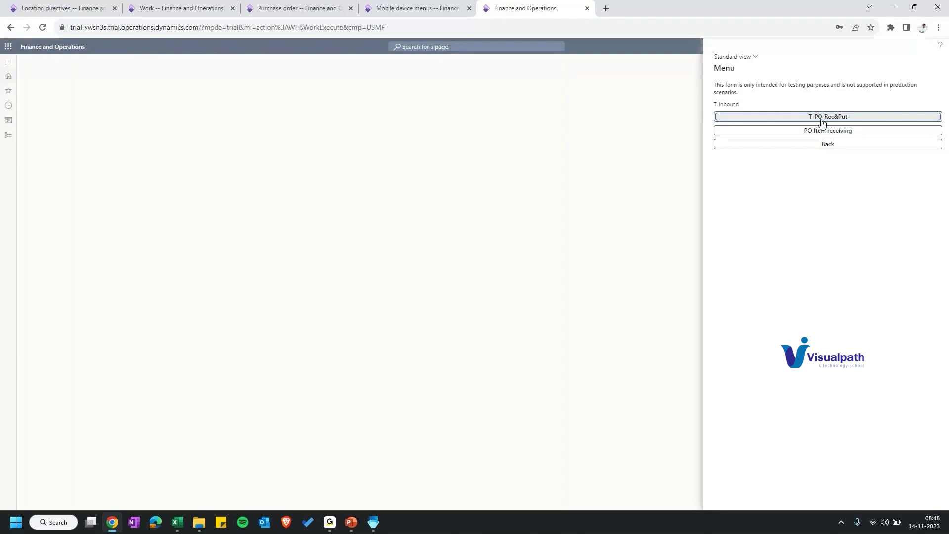
Step: Enter the purchase order number into T-PO-Rec&Put receiving, then return to Mobile device menu items
key(ctrl+shift+Tab)
key(ctrl+shift+Tab)
drag(73, 163, 20, 164)
key(ctrl+c)
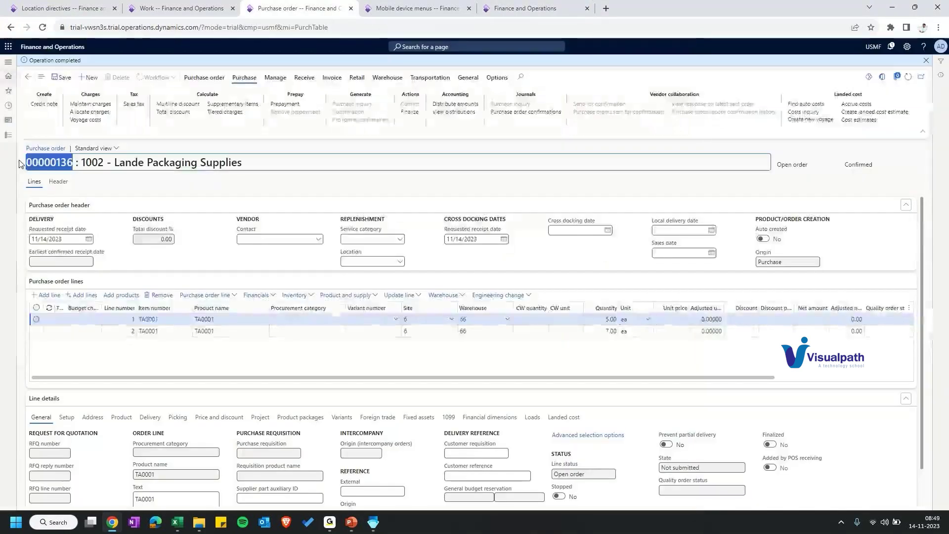
key(ctrl+Tab)
key(ctrl+Tab)
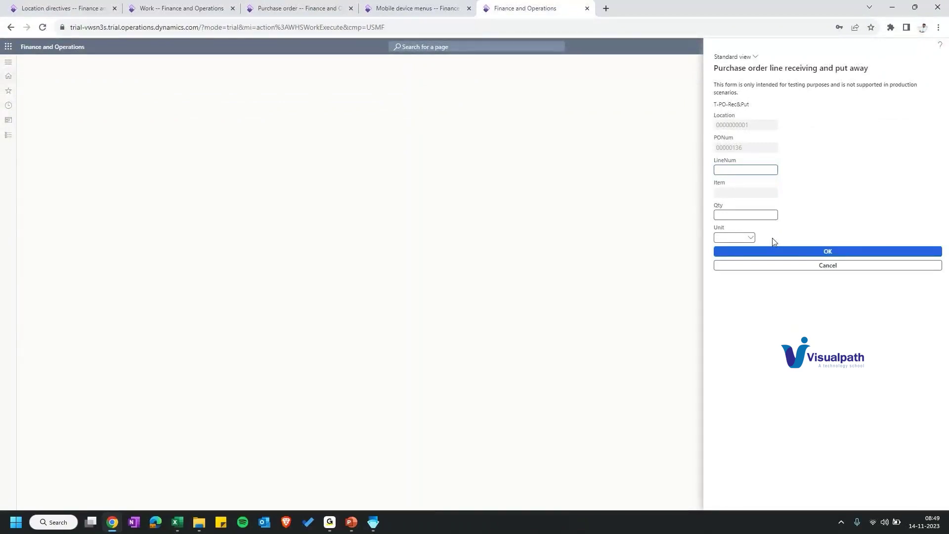
double_click(725, 159)
click(398, 15)
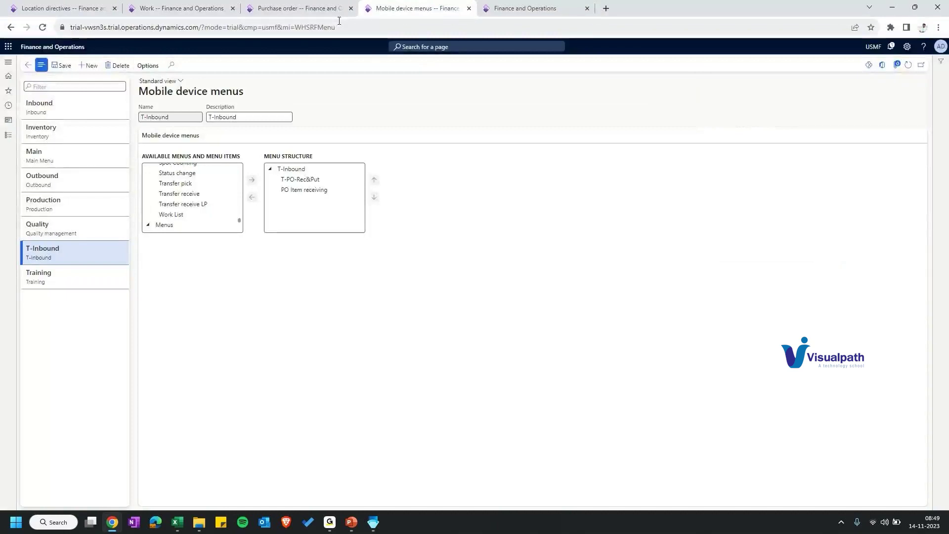
double_click(165, 177)
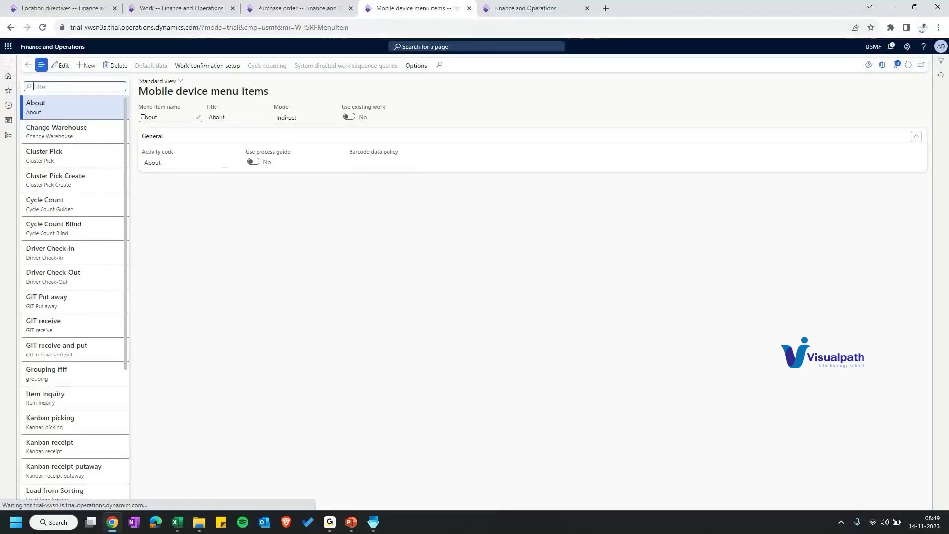
scroll(117, 218, down, 15)
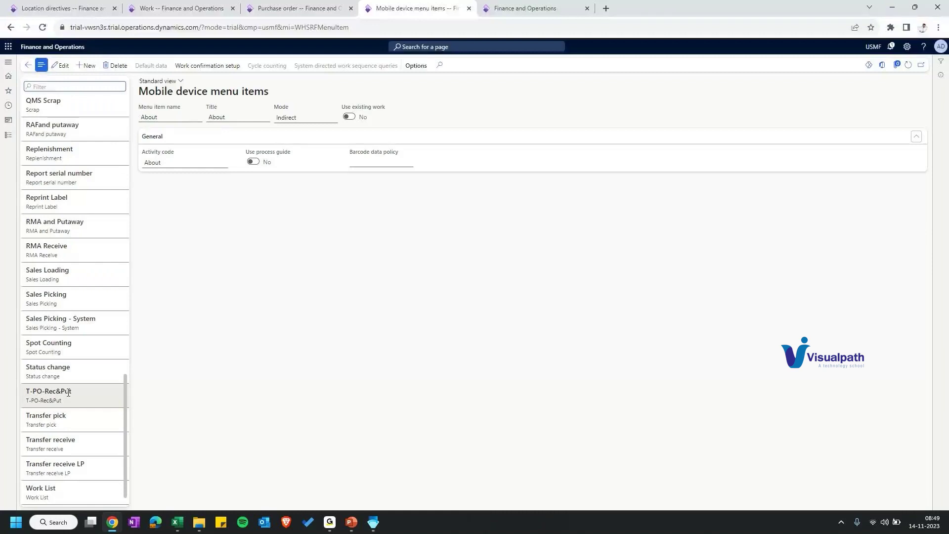
click(69, 392)
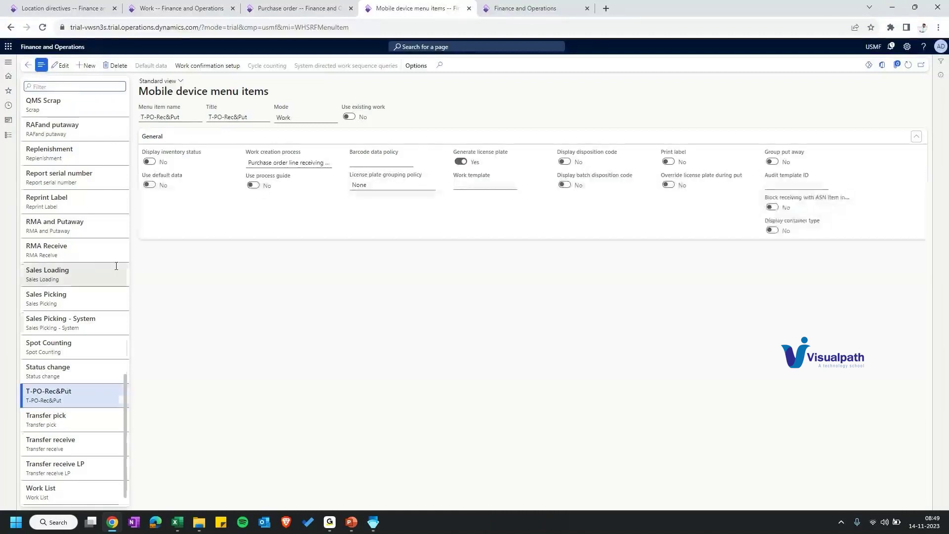
scroll(103, 271, up, 4)
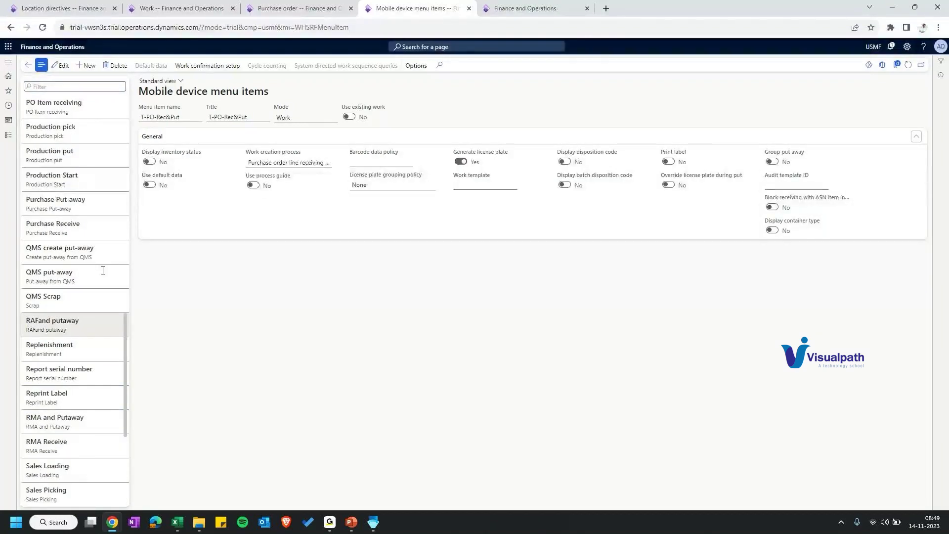
scroll(74, 262, up, 10)
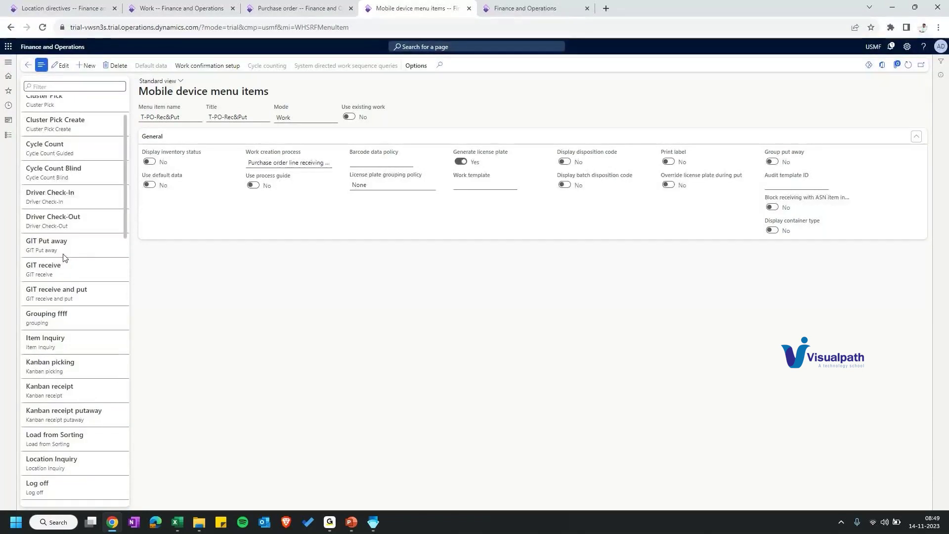
scroll(64, 257, up, 2)
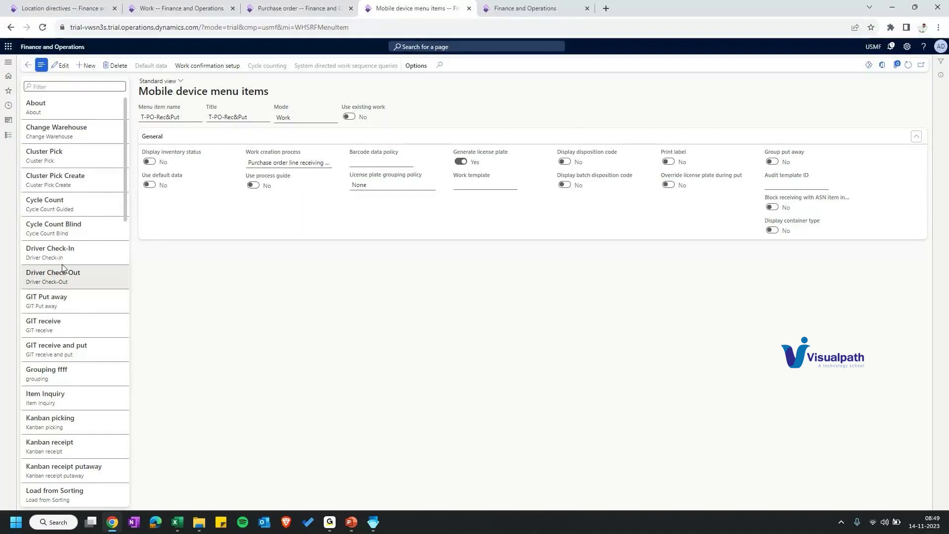
scroll(50, 367, down, 8)
scroll(50, 366, down, 2)
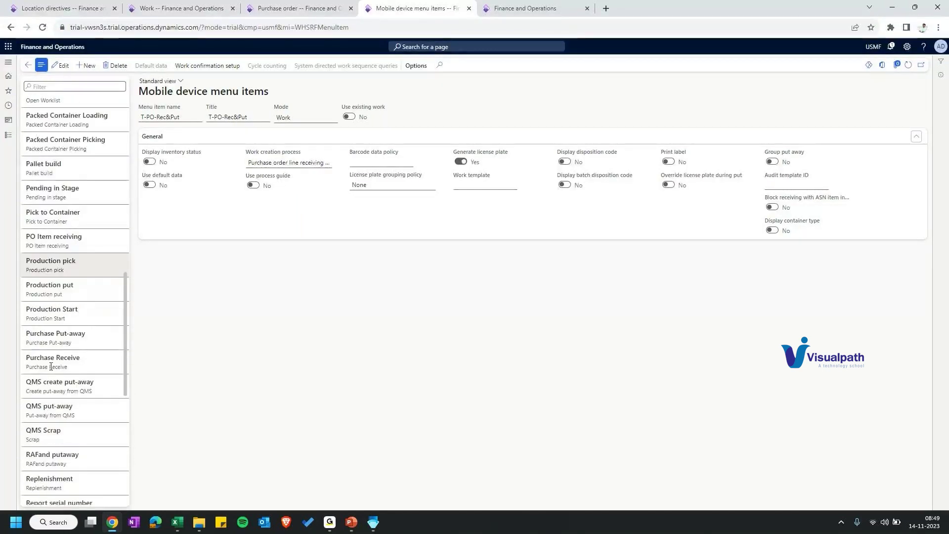
scroll(51, 367, down, 7)
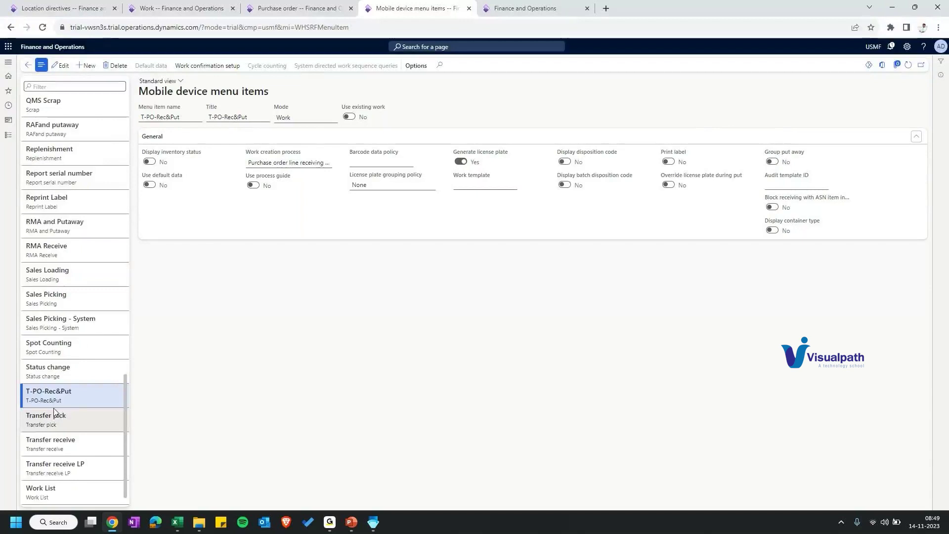
key(alt+Tab)
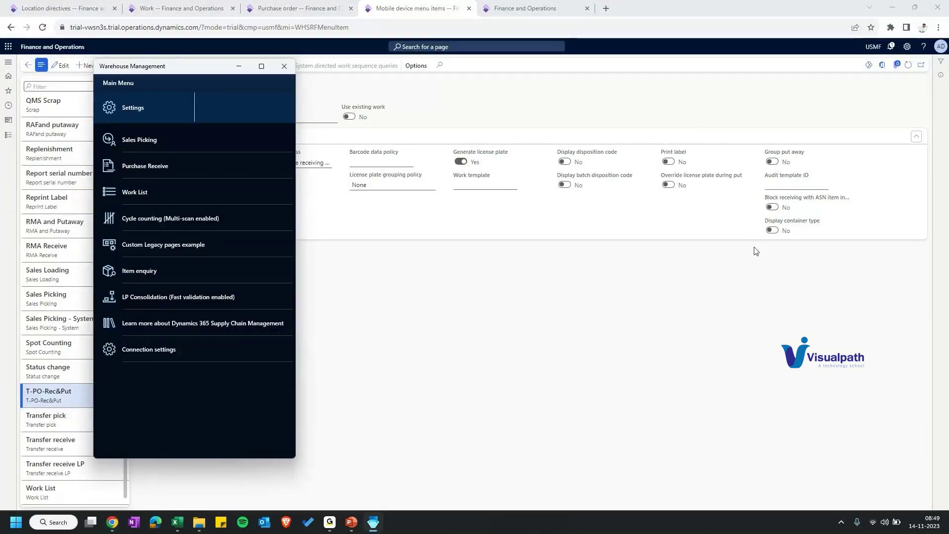
key(alt+Tab)
key(ctrl+Tab)
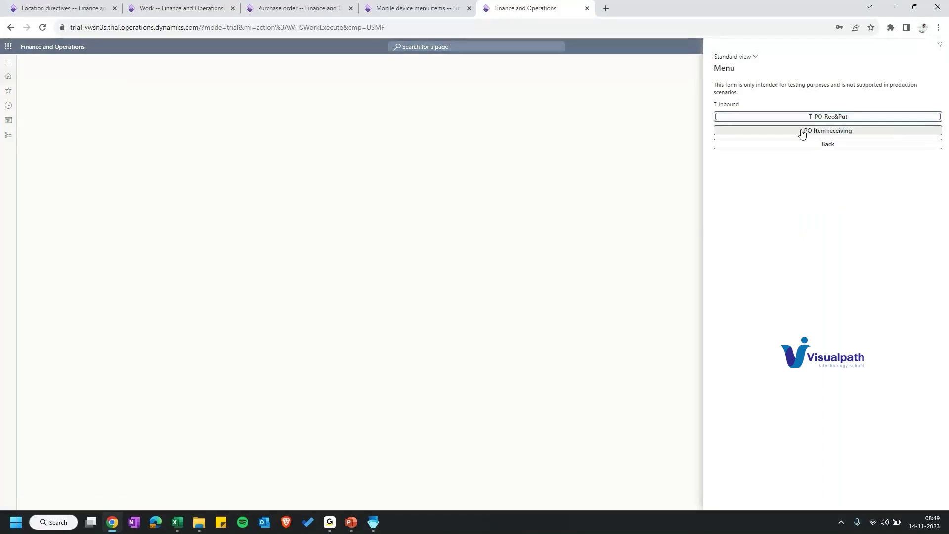
key(ctrl+shift+Tab)
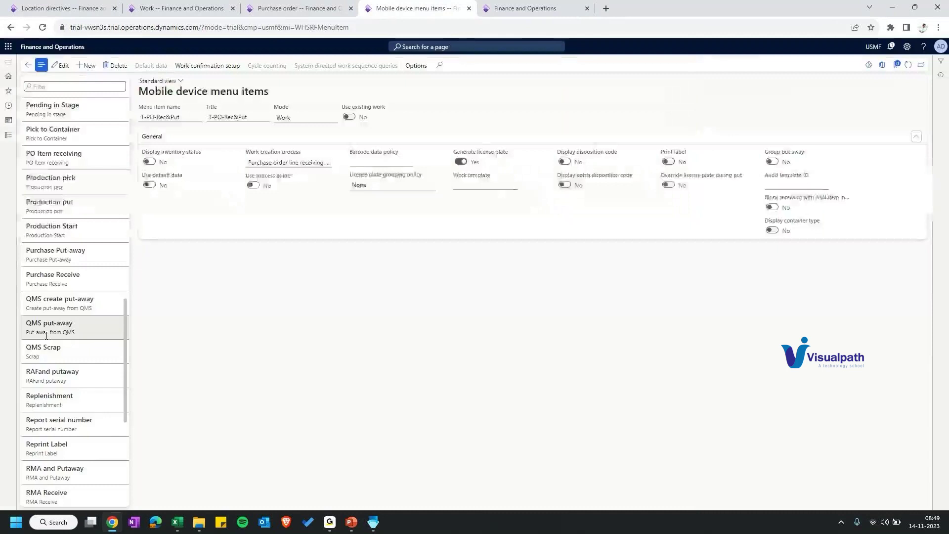
click(64, 158)
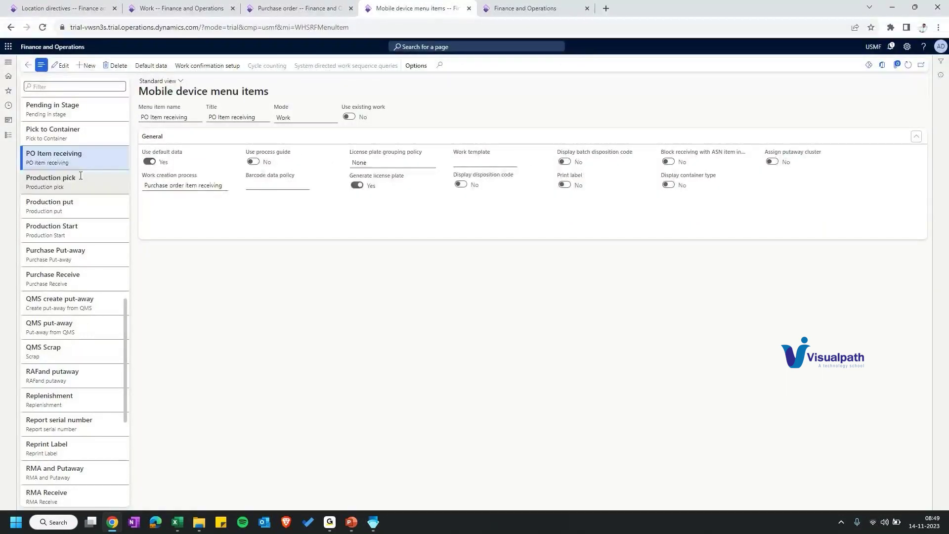
double_click(195, 186)
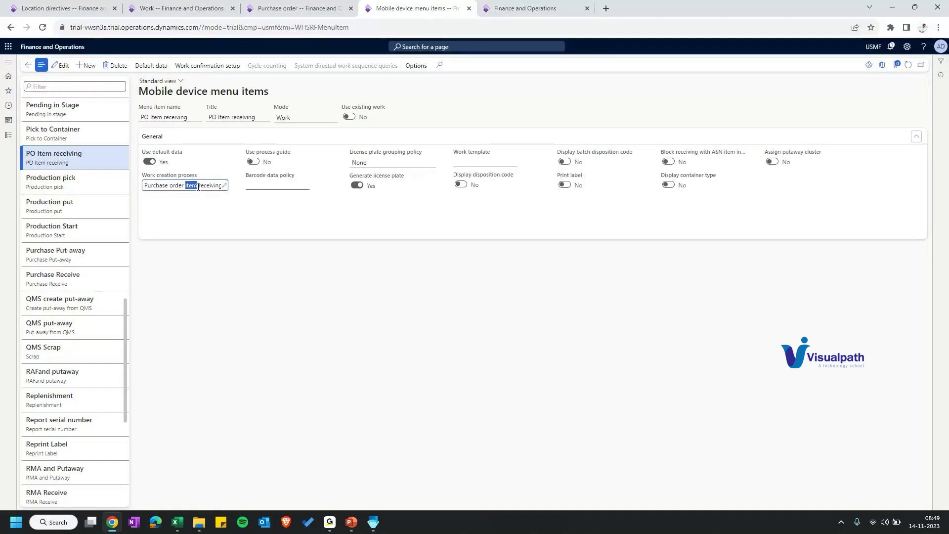
triple_click(197, 186)
mouse_move(198, 186)
mouse_down()
mouse_move(214, 188)
mouse_move(190, 190)
mouse_up()
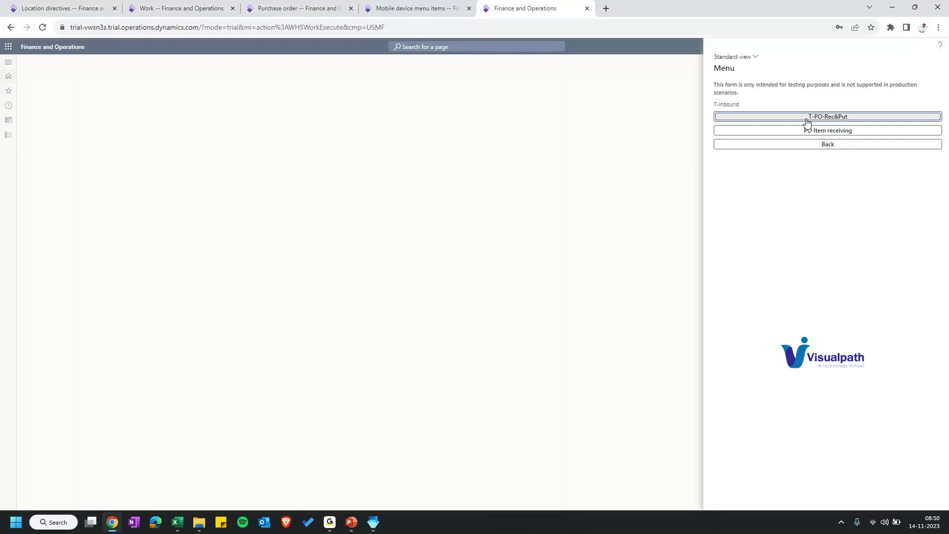
Step: Receive 7 ea against purchase order 00000136 line 2 on the mobile T-PO-Rec&Put form
key(ctrl+v)
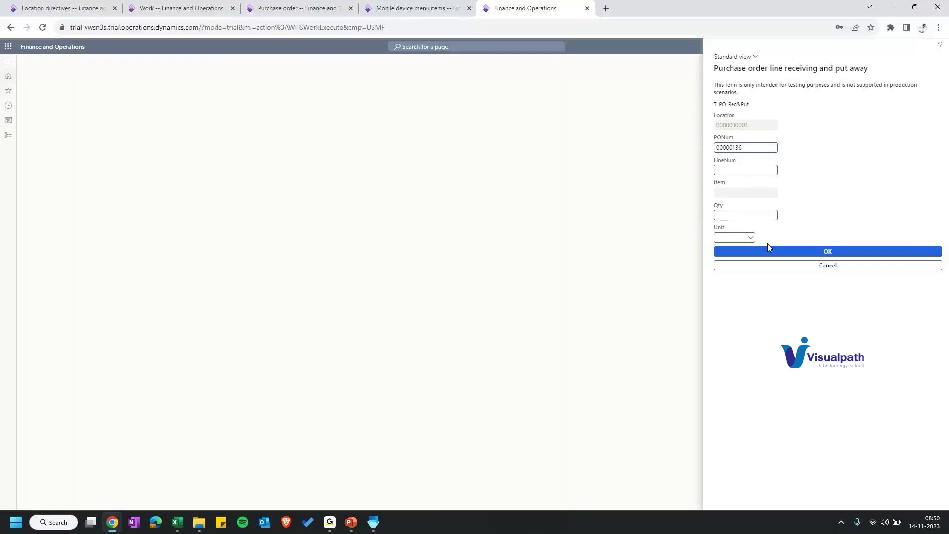
click(767, 250)
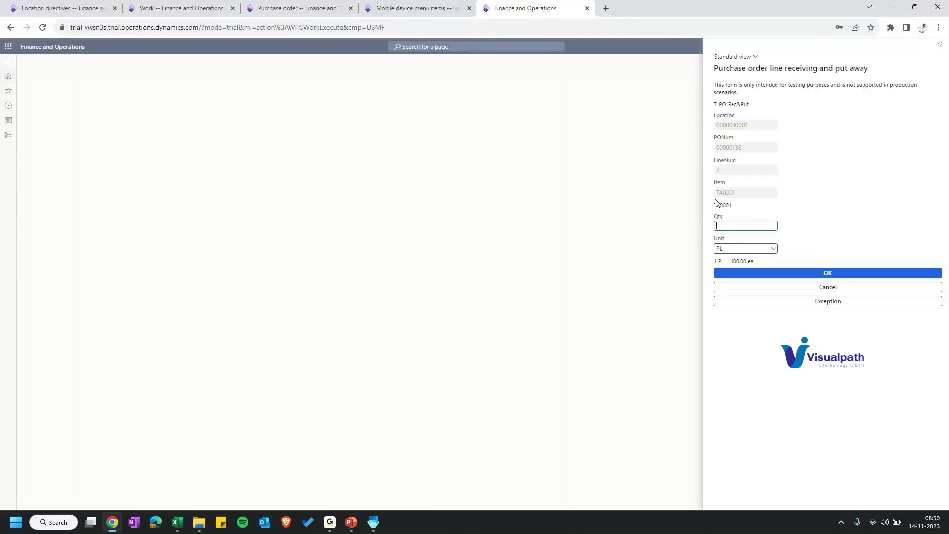
text(7)
click(766, 249)
click(770, 258)
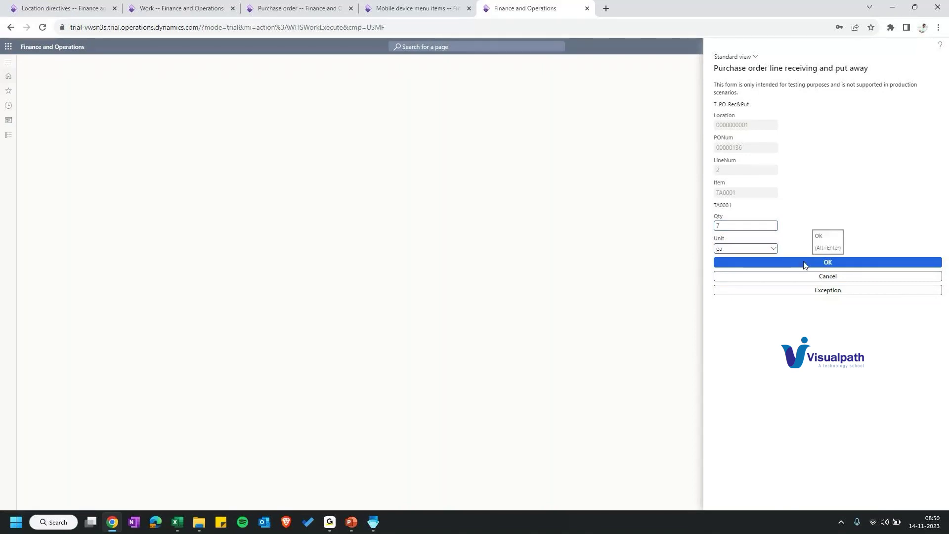
click(804, 264)
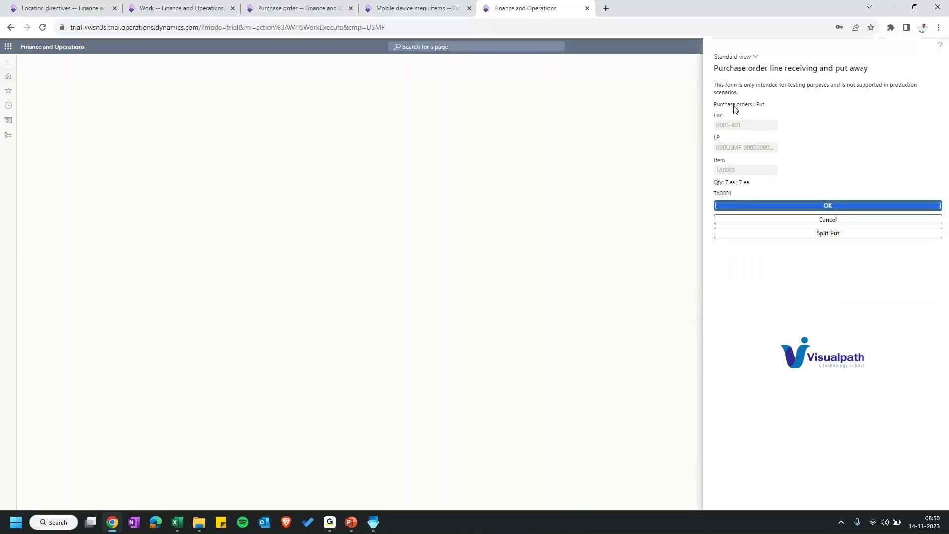
Step: Review the Put step directing the received TA0001 to location 0001-001
double_click(760, 105)
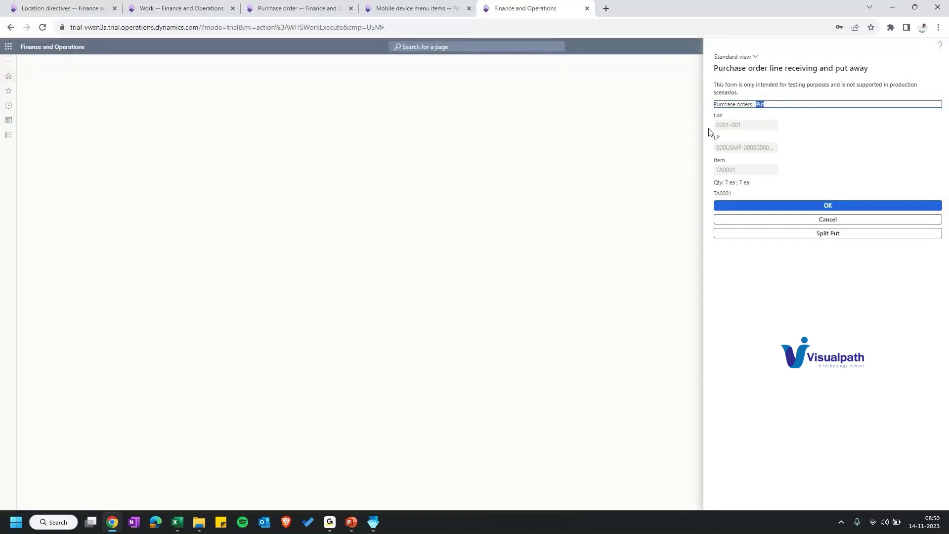
drag(716, 126, 725, 168)
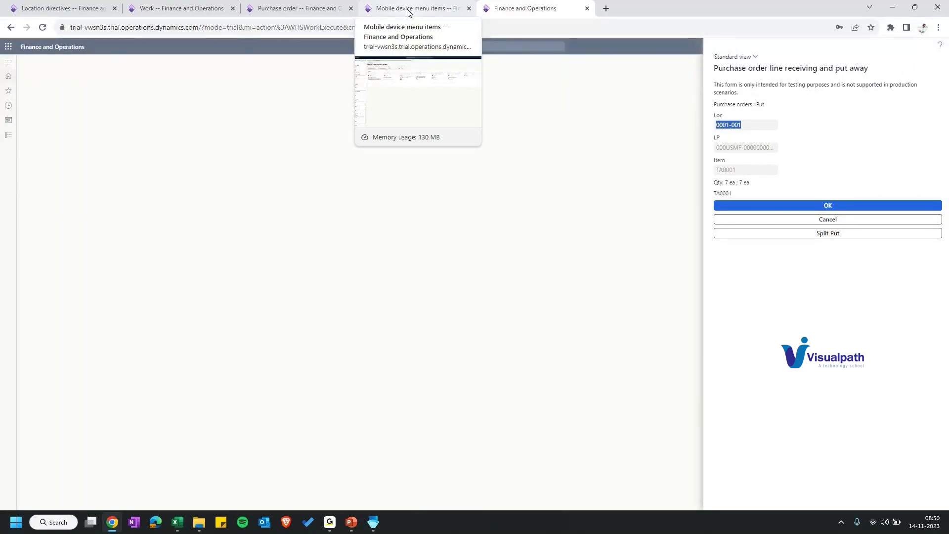
click(174, 10)
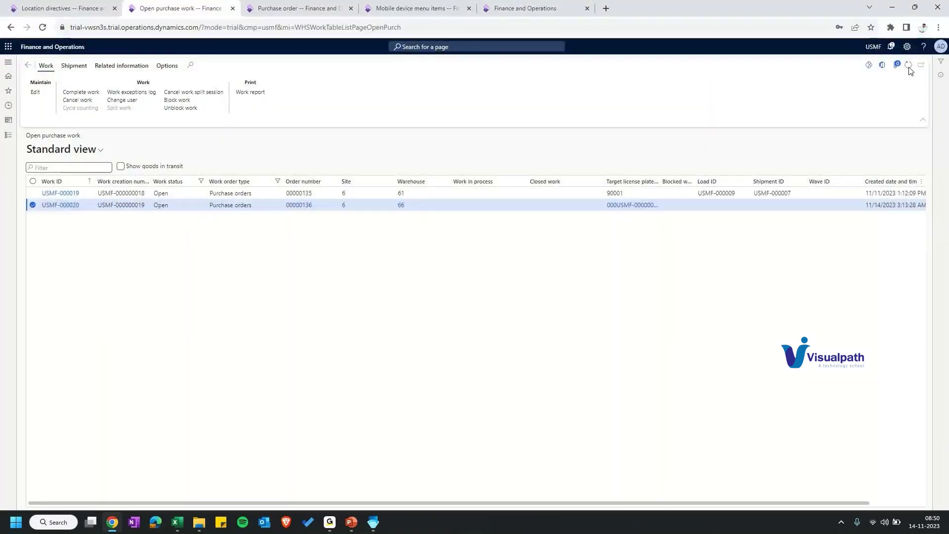
Step: Check work USMF-000021 in process: pick line of 7.00 closed, put line still in process
click(908, 66)
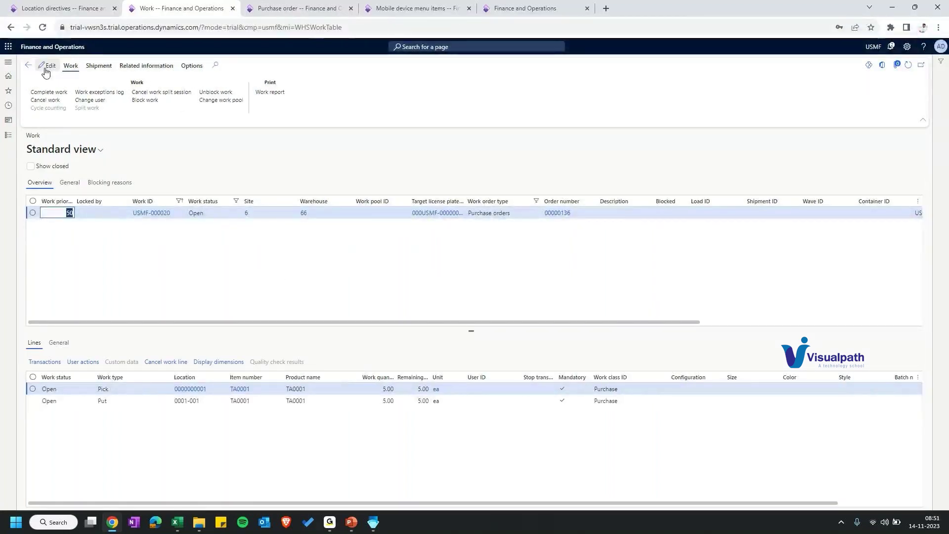
click(28, 65)
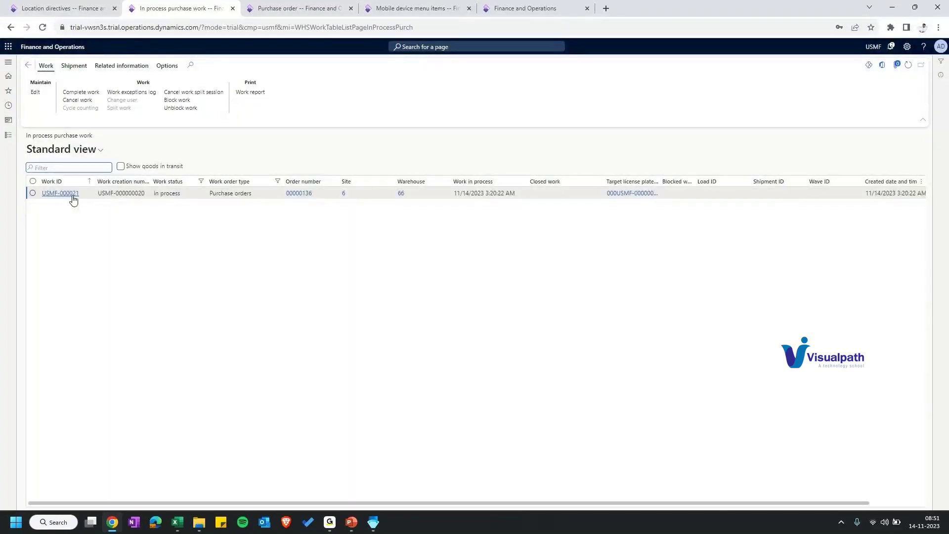
click(61, 193)
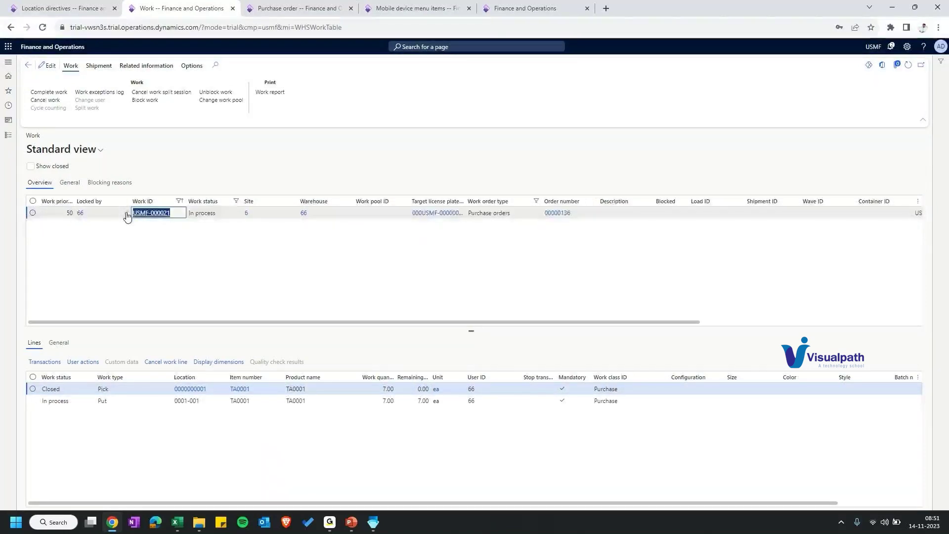
click(381, 389)
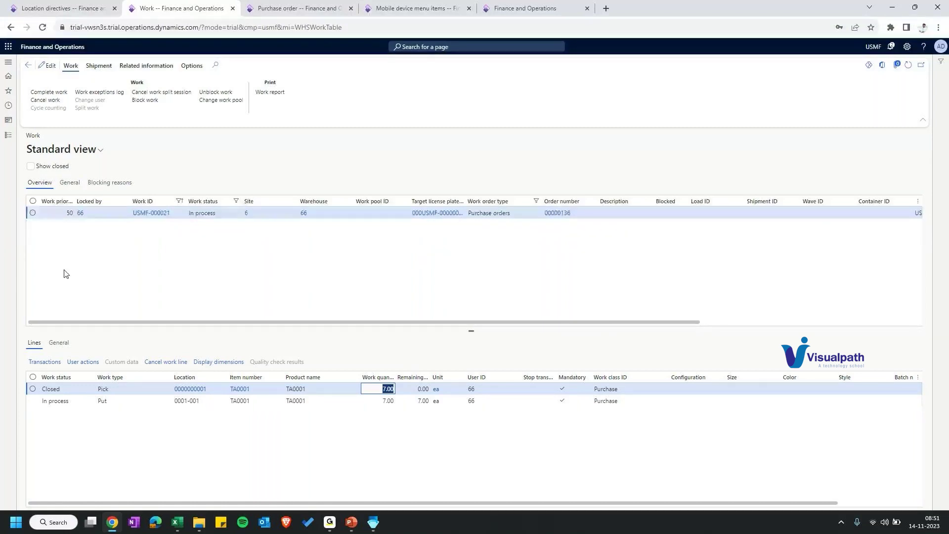
click(54, 401)
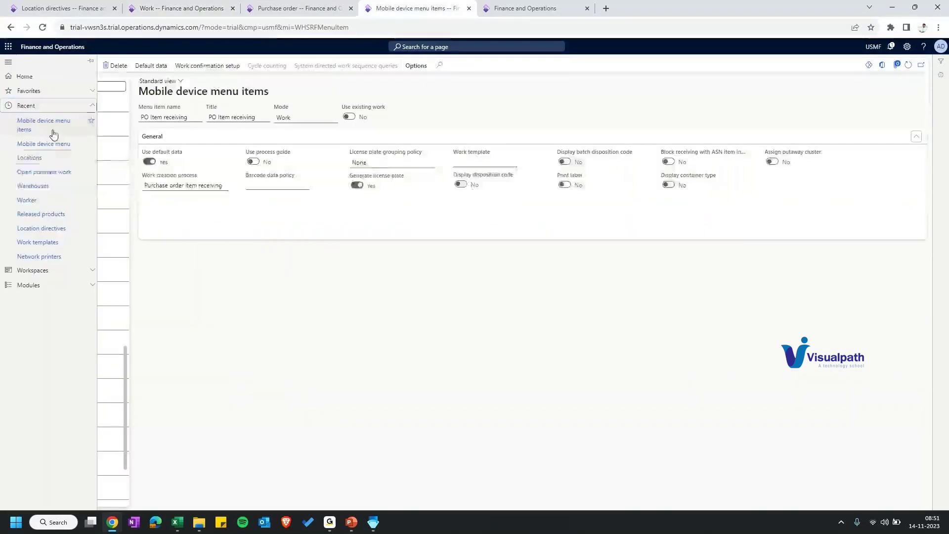
click(44, 161)
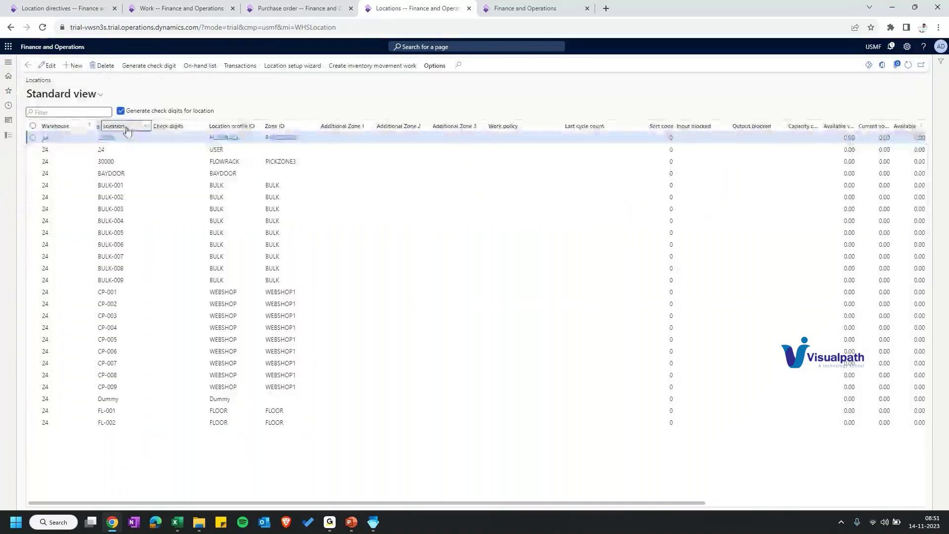
Step: Filter the Locations list to locations beginning with 66, then return to the mobile Put step
click(127, 130)
text(66)
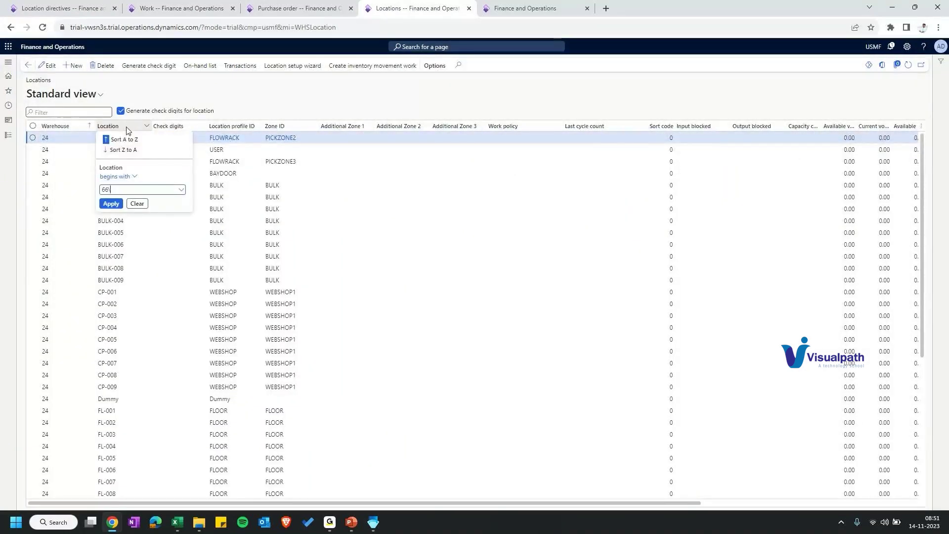
key(Return)
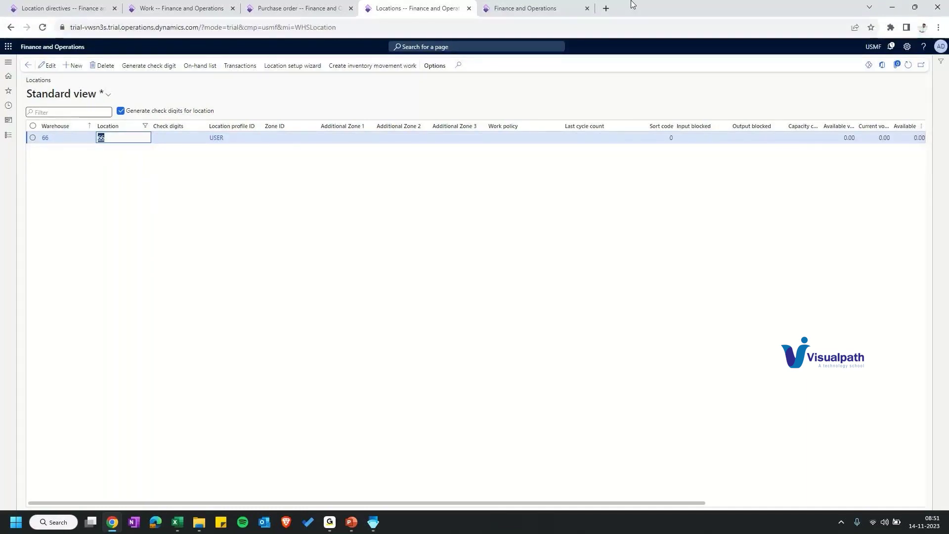
key(ctrl+Tab)
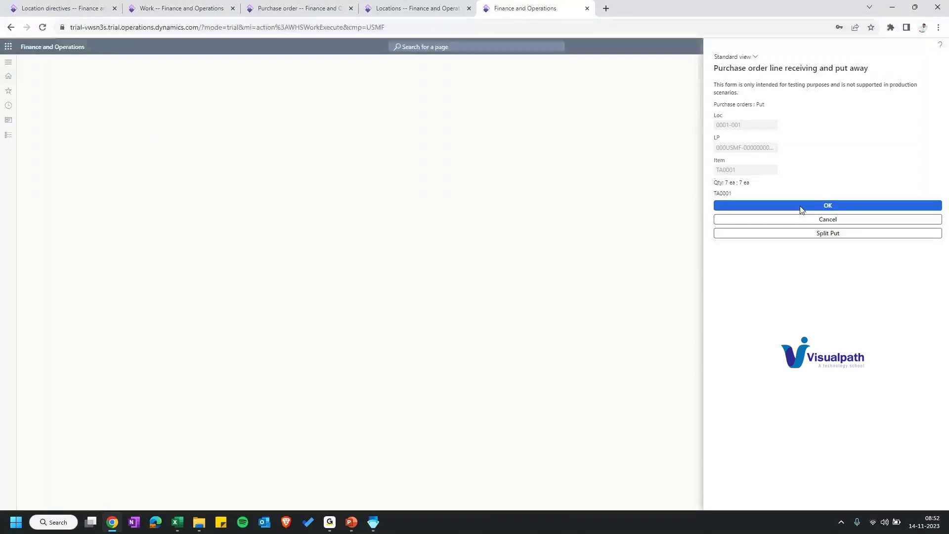
Step: Refresh the work details to confirm USMF-000021 and its pick and put lines are Closed
key(ctrl+2)
click(908, 65)
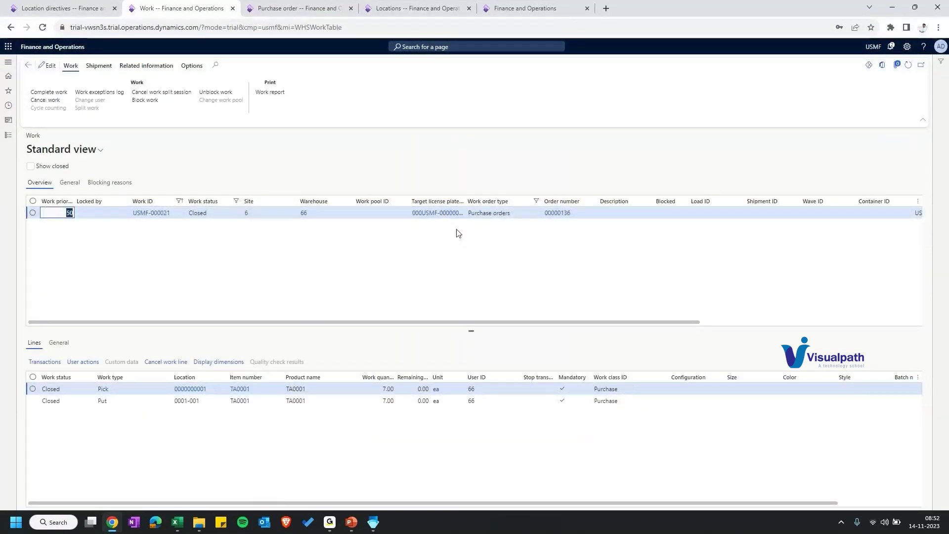
Step: Check the target license plate ID and closed purchase work, then restart T-PO-Rec&Put on mobile
click(455, 217)
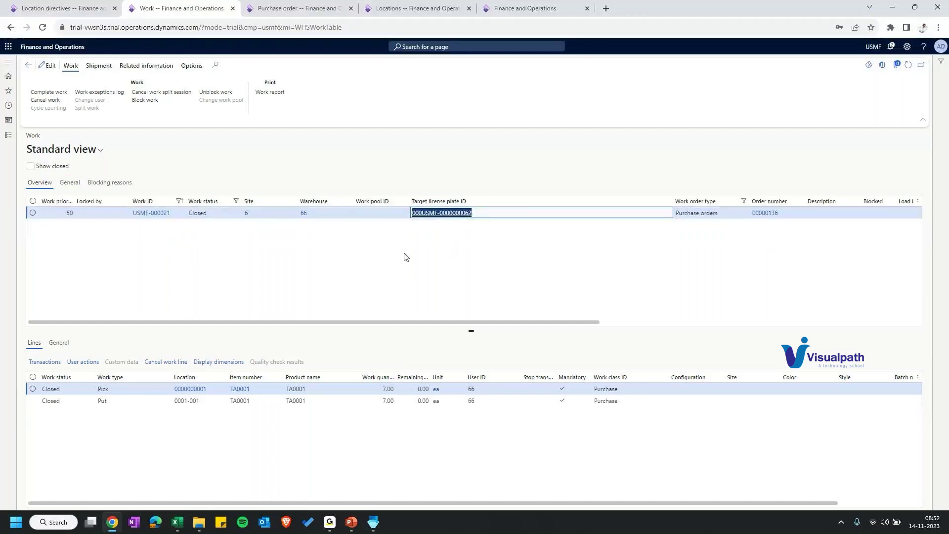
click(8, 134)
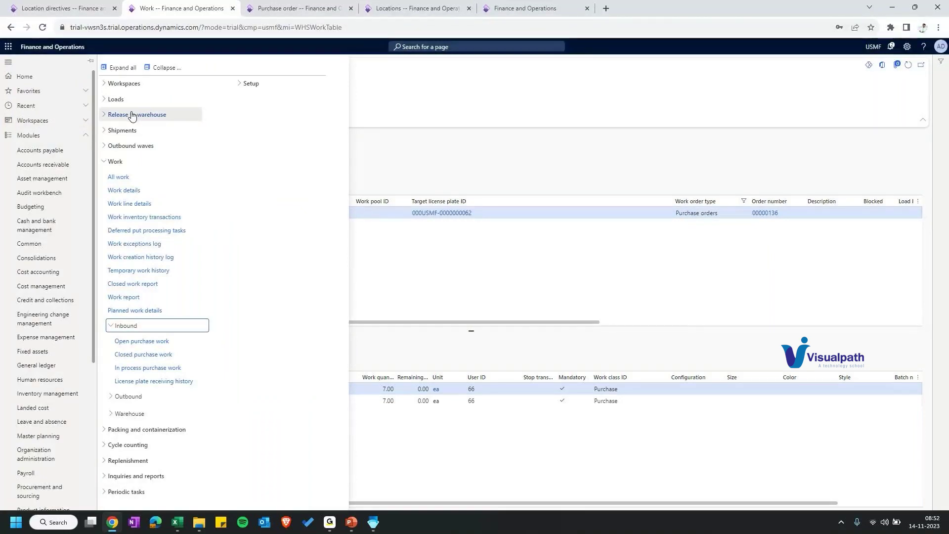
click(143, 355)
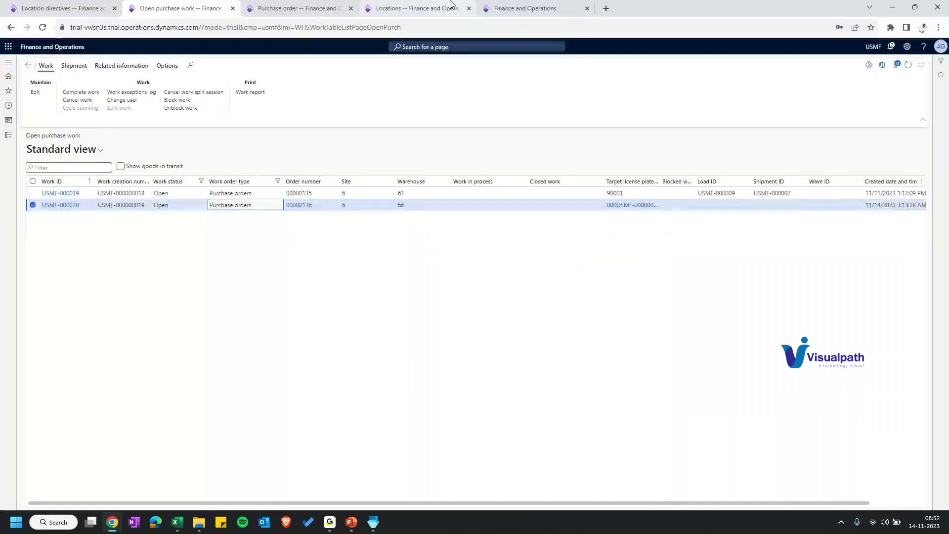
click(524, 8)
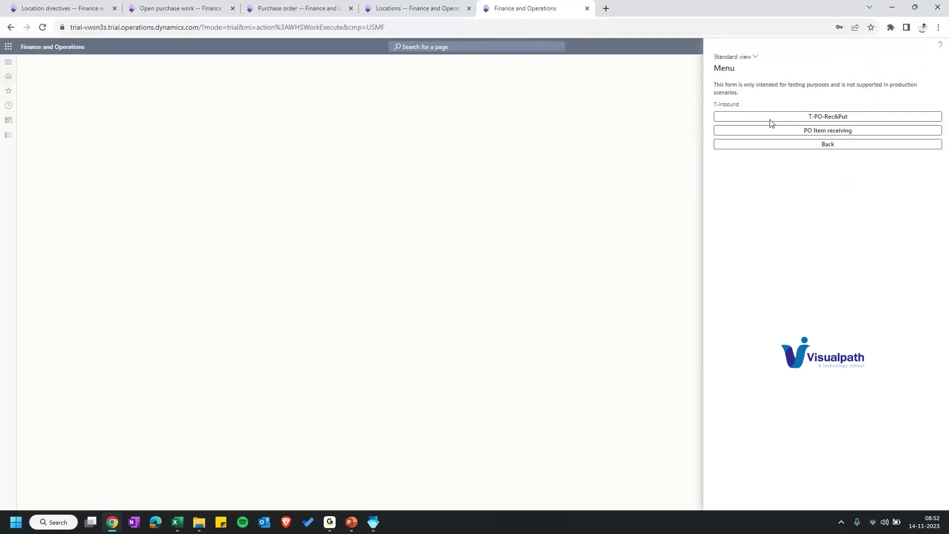
click(771, 119)
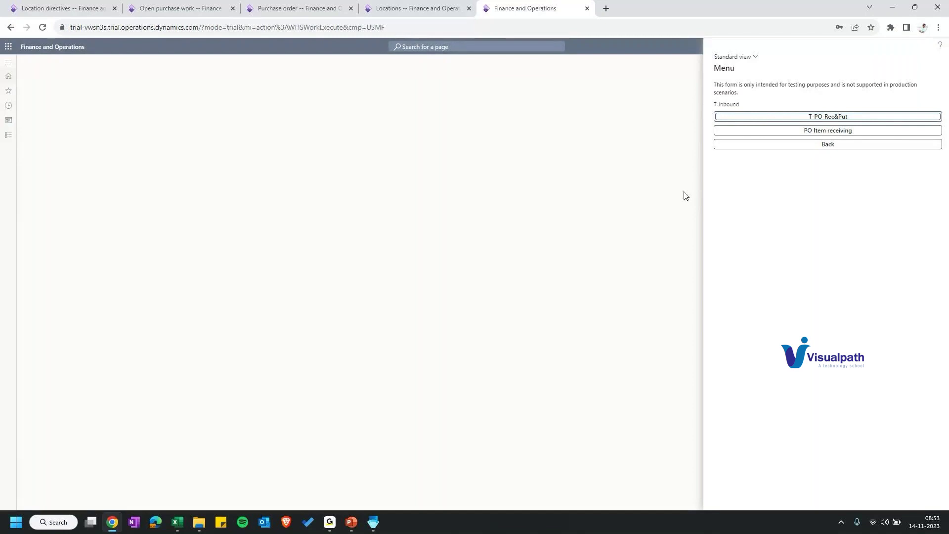
Step: Go to Mobile device menu items via recent pages and start a new record
key(ctrl+shift+Tab)
click(9, 105)
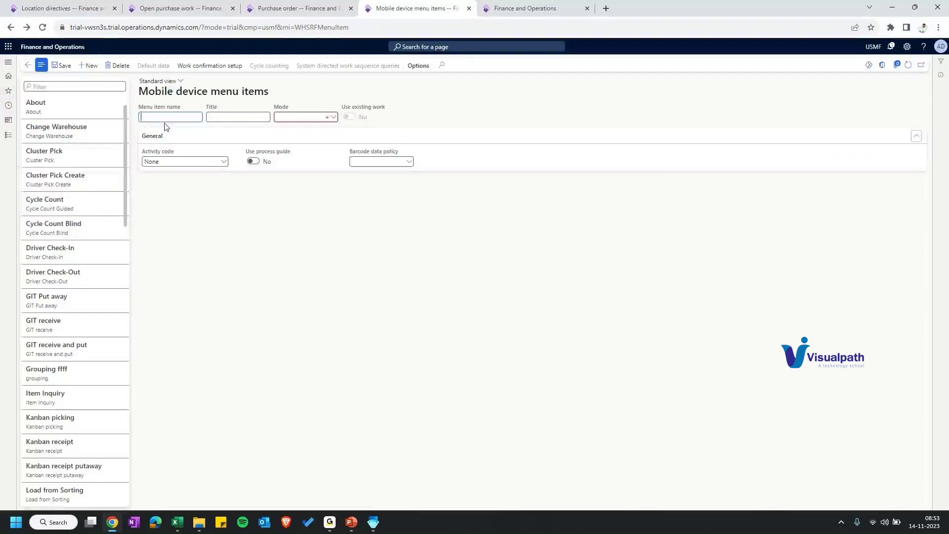
text(P)
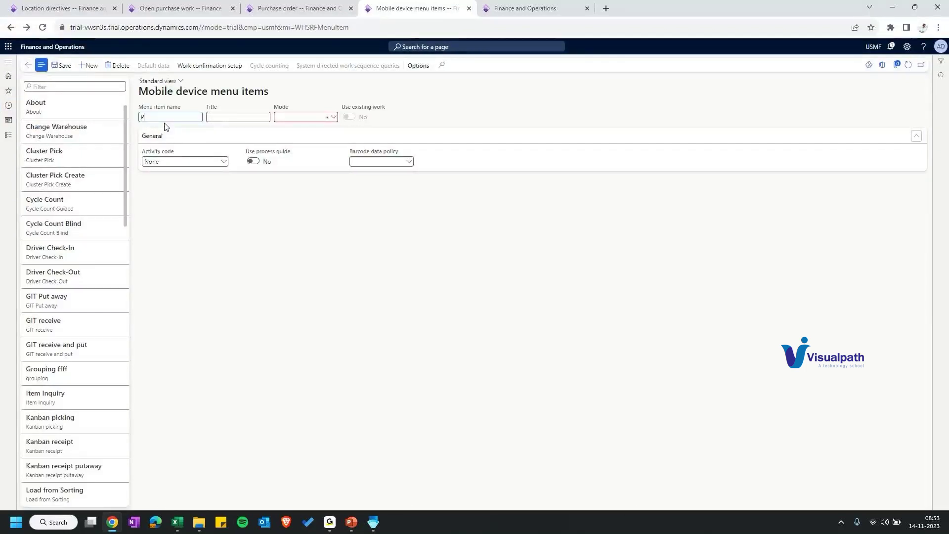
Step: Name the new menu item T-PO-Putaway and assign it the Purchase work class
key(BackSpace)
text(T-PO-Putawa)
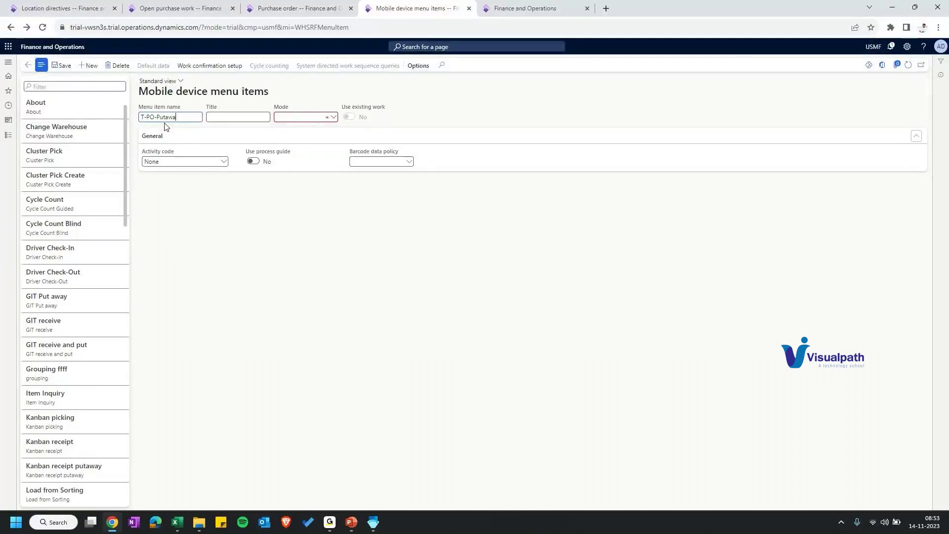
text(y)
click(333, 120)
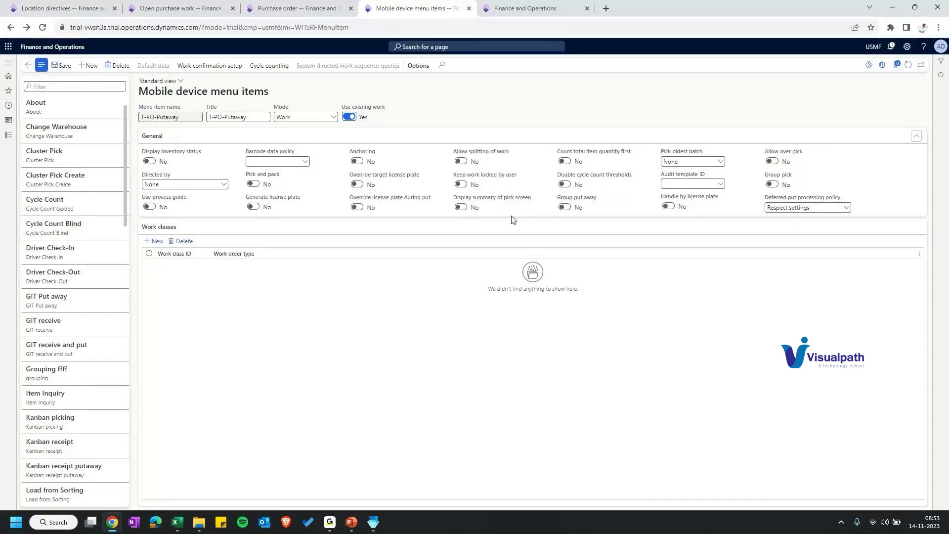
click(158, 266)
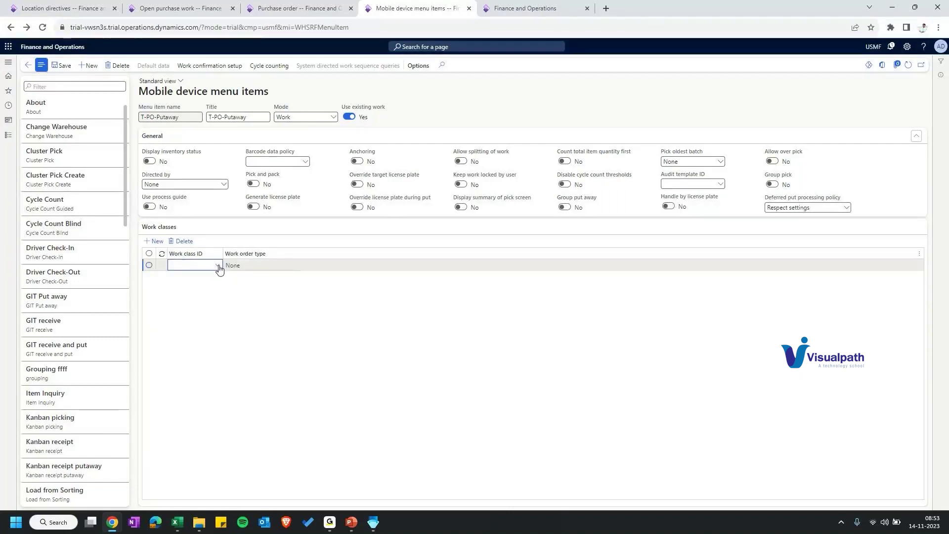
click(218, 266)
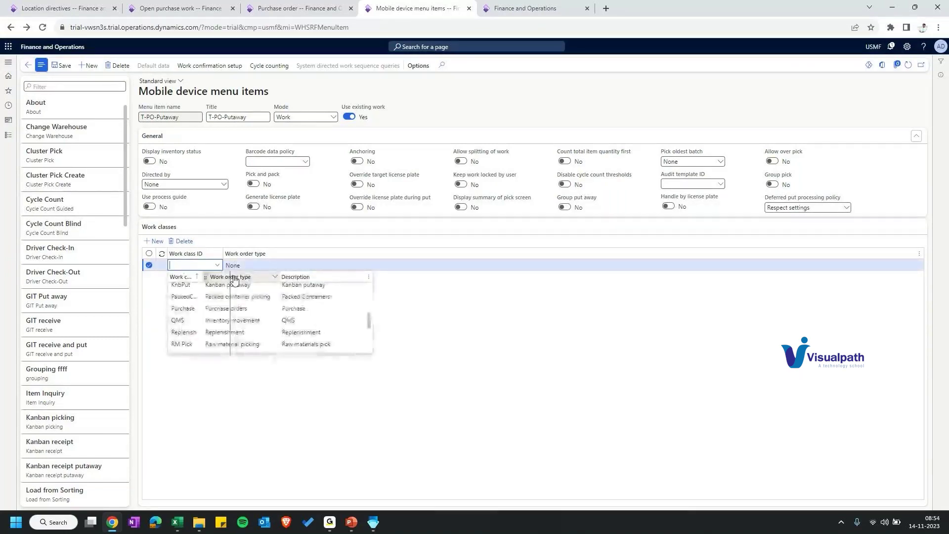
drag(235, 280, 235, 279)
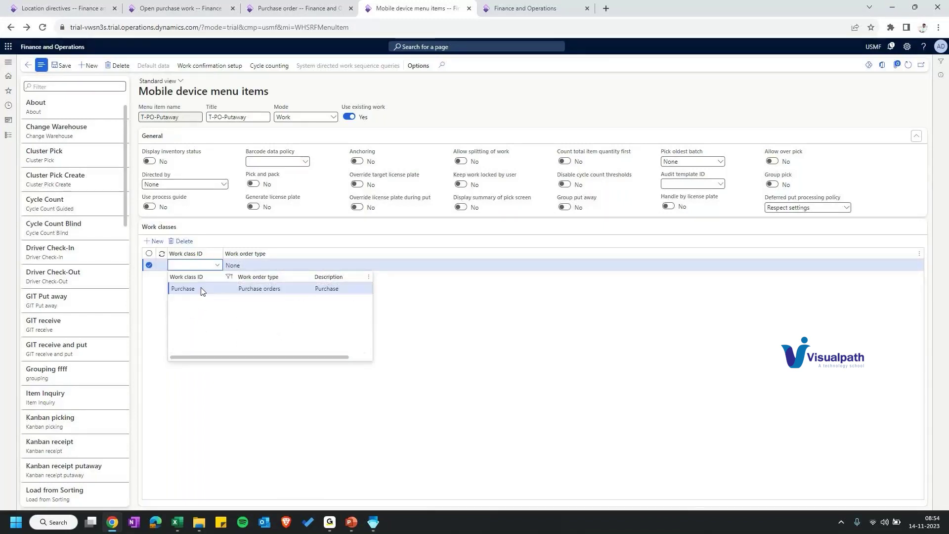
click(201, 291)
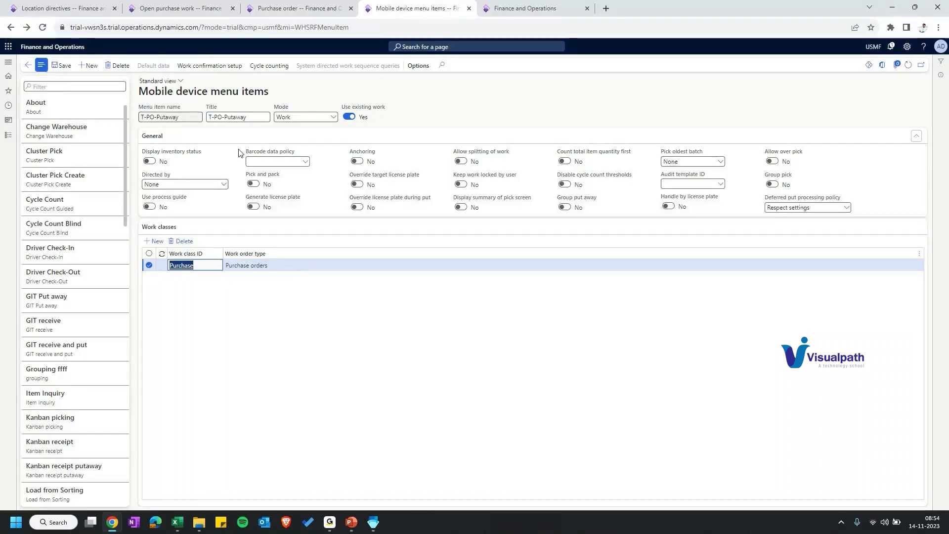
Step: Check the warehouse 66 purchase work and its purchase order, then save T-PO-Putaway
key(ctrl+2)
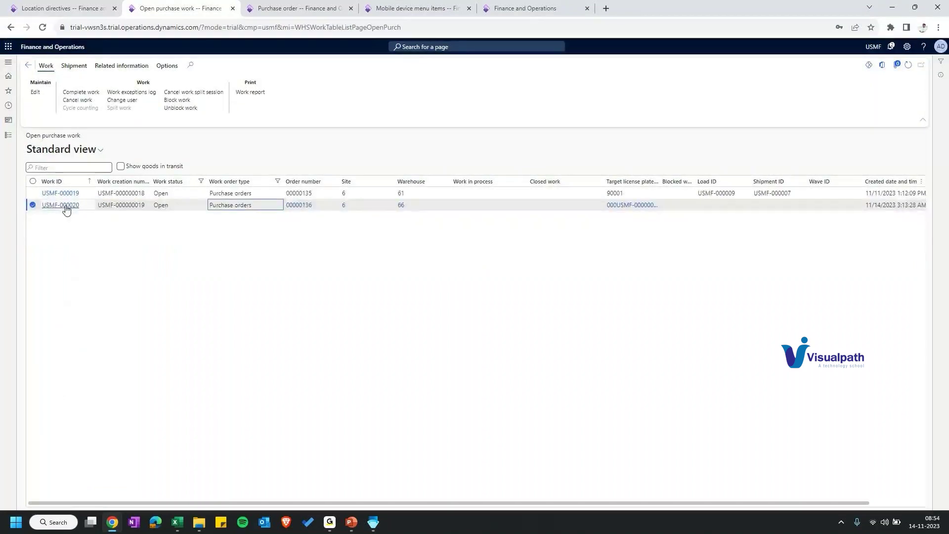
click(61, 205)
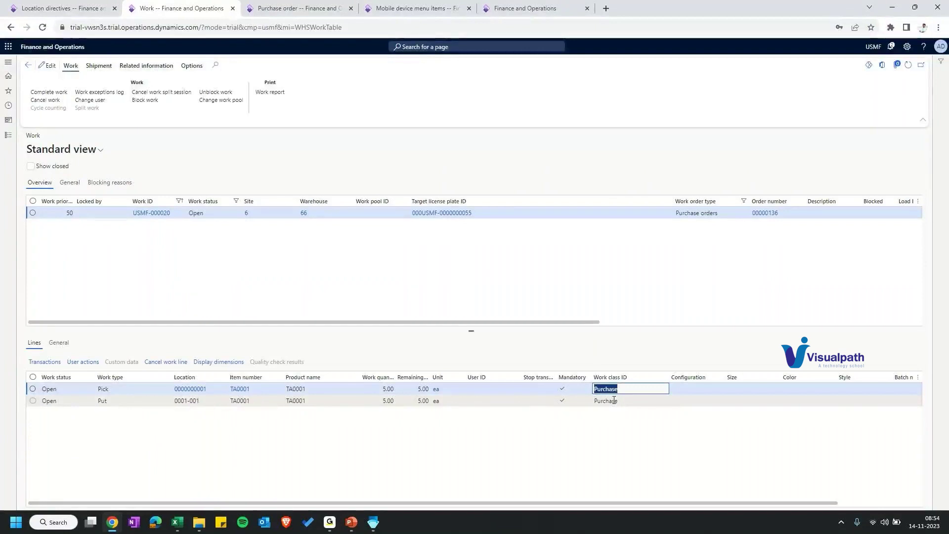
click(321, 9)
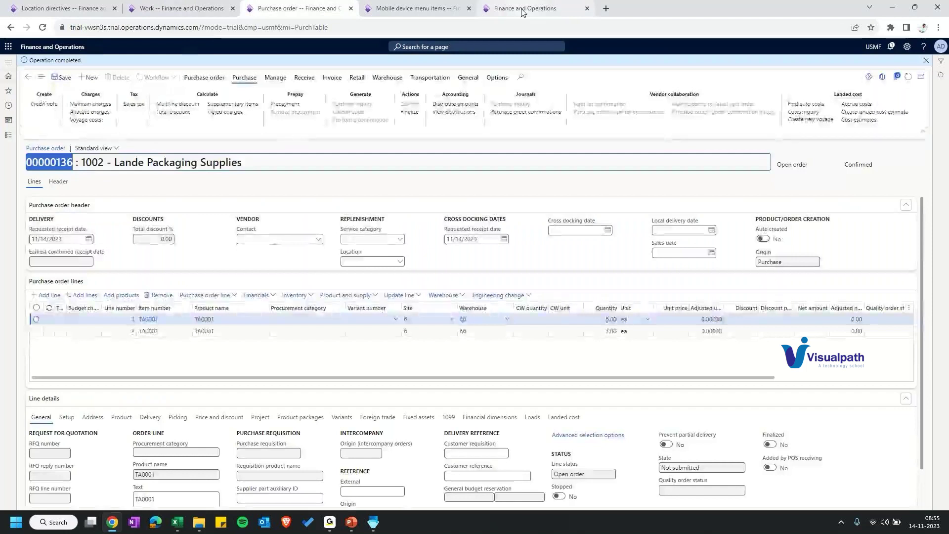
click(416, 8)
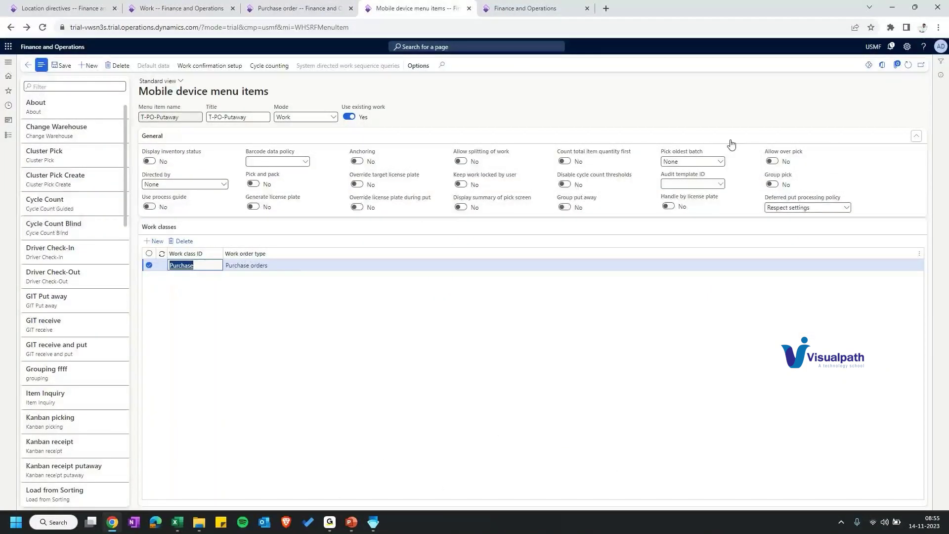
click(65, 65)
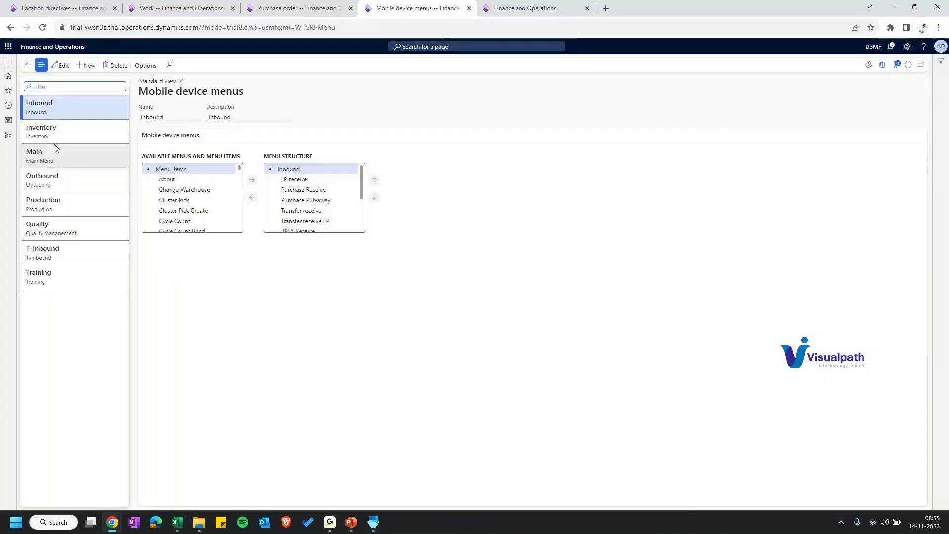
Step: Open the T-Inbound mobile menu, select T-PO-Putaway among available items, and show the Training menu
click(42, 253)
scroll(188, 192, down, 5)
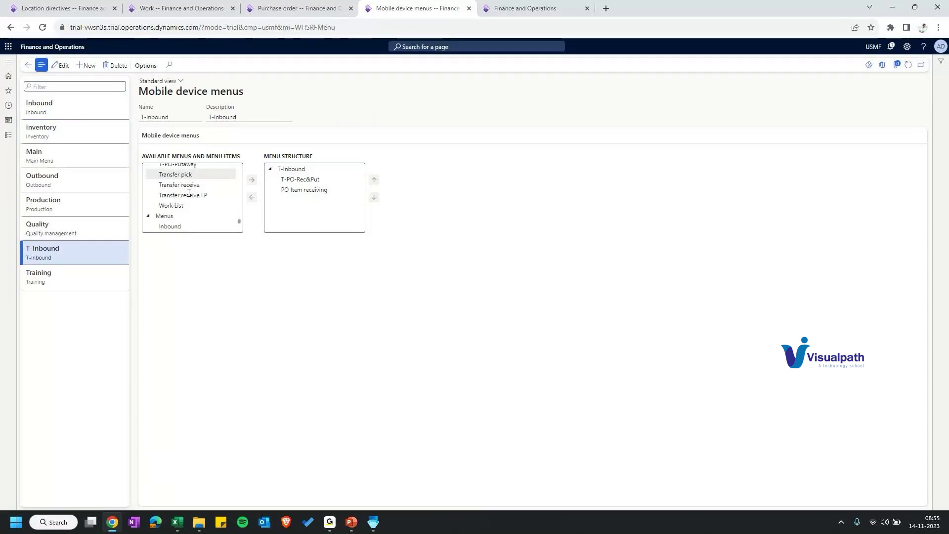
scroll(188, 193, up, 1)
click(189, 201)
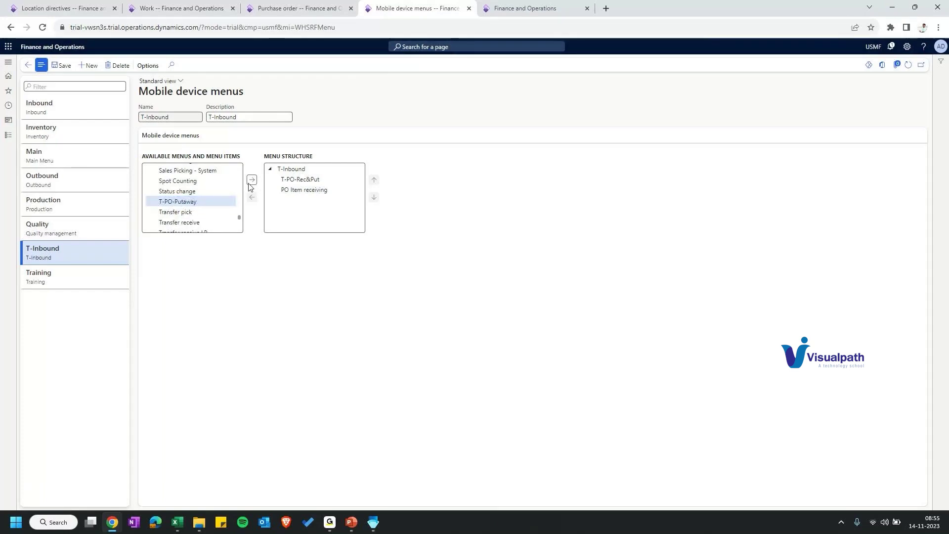
key(ctrl+Tab)
click(814, 145)
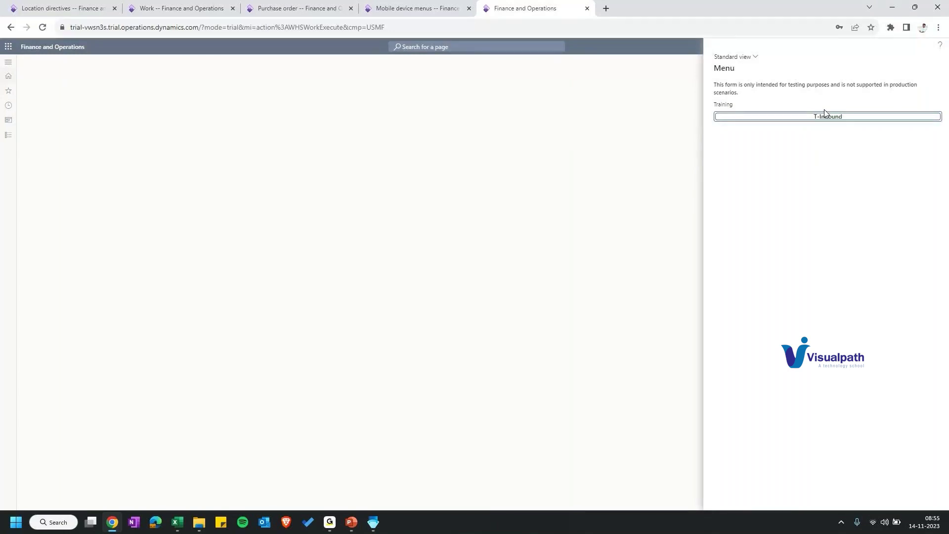
Step: Run T-Inbound > T-PO-Putaway on the mobile form and compare with the work's target license plate
click(825, 115)
click(821, 117)
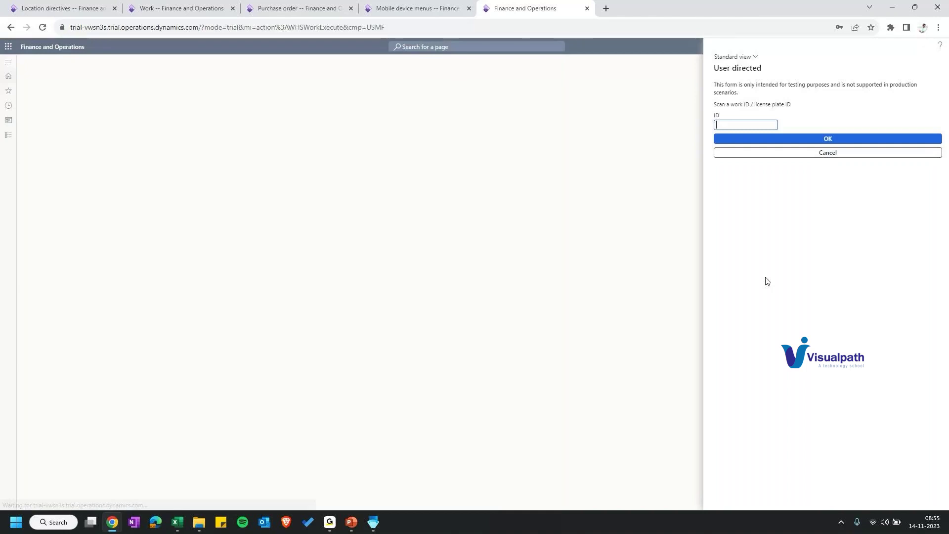
triple_click(751, 104)
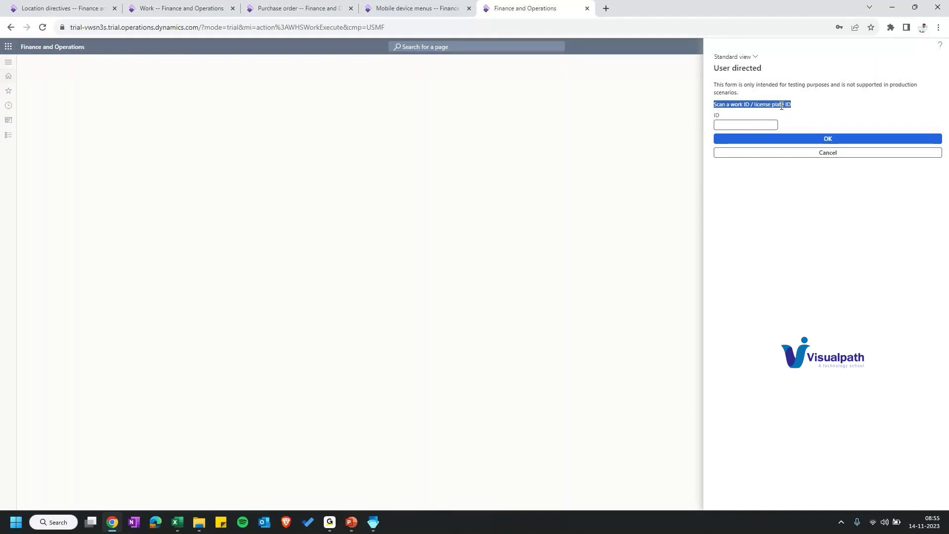
click(178, 8)
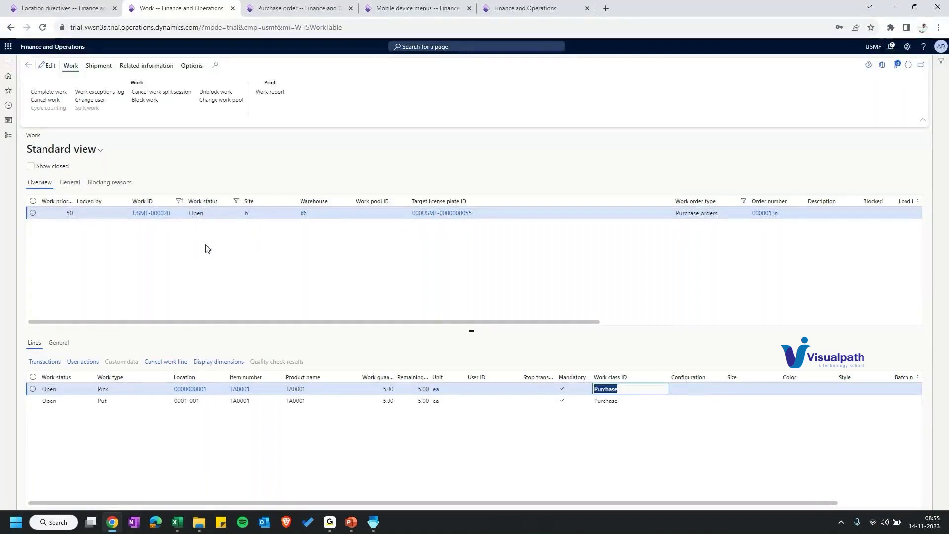
click(434, 212)
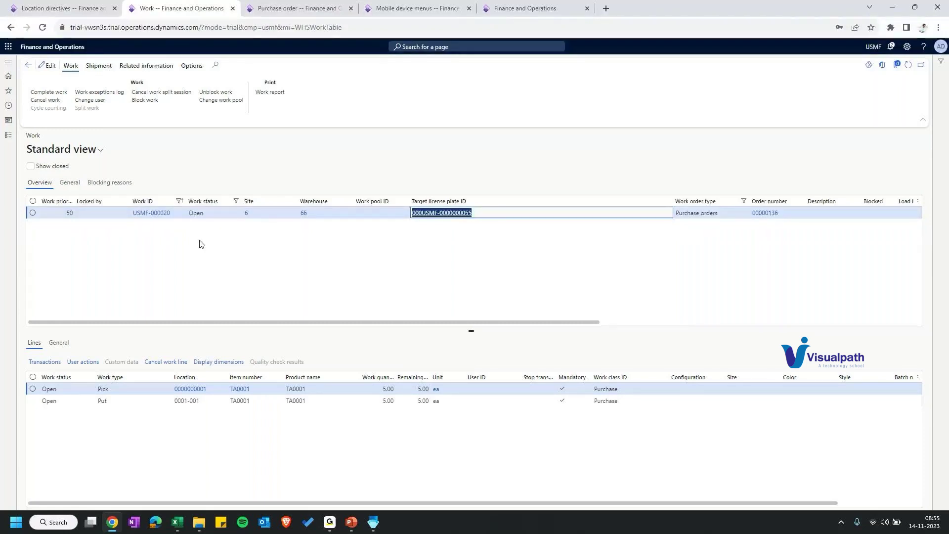
key(ctrl+5)
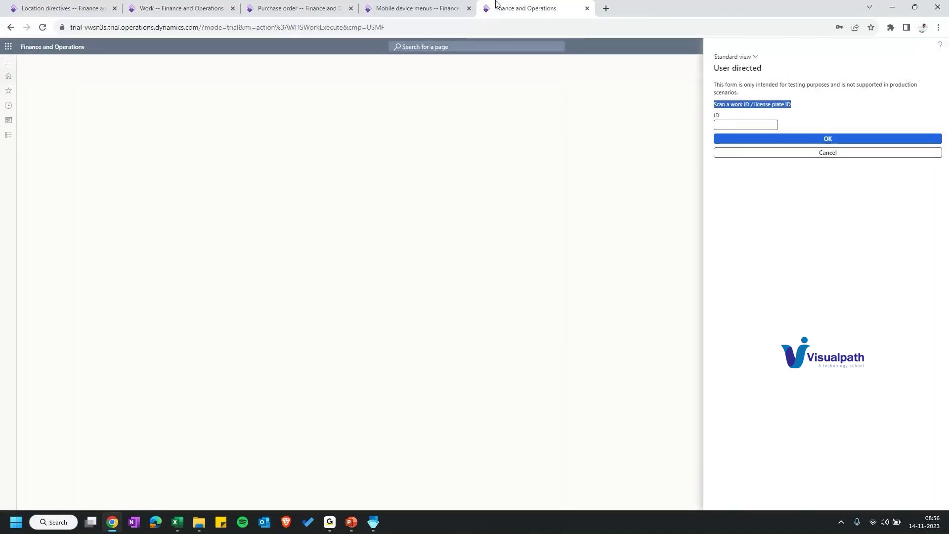
Step: Put the T-PO-Putaway menu item into edit mode and show the Directed by choices
click(418, 8)
click(27, 74)
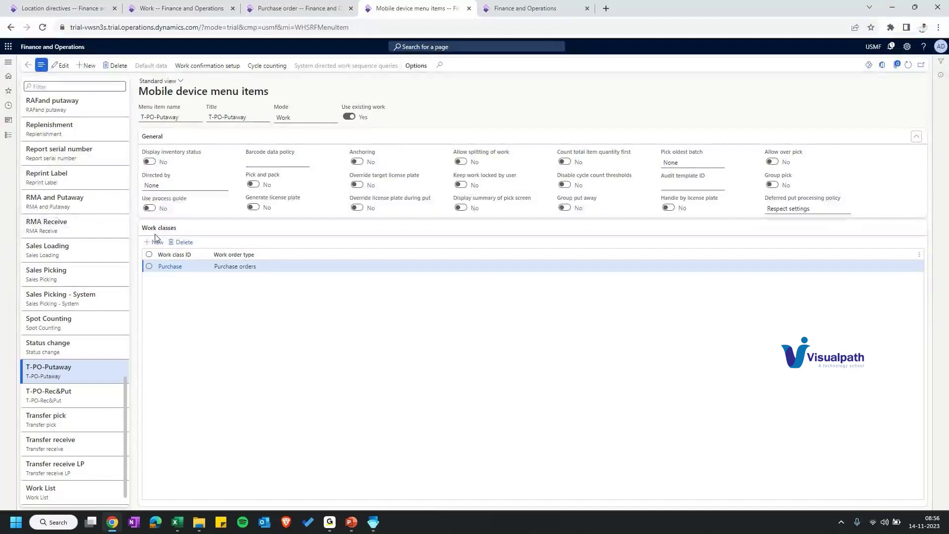
click(224, 185)
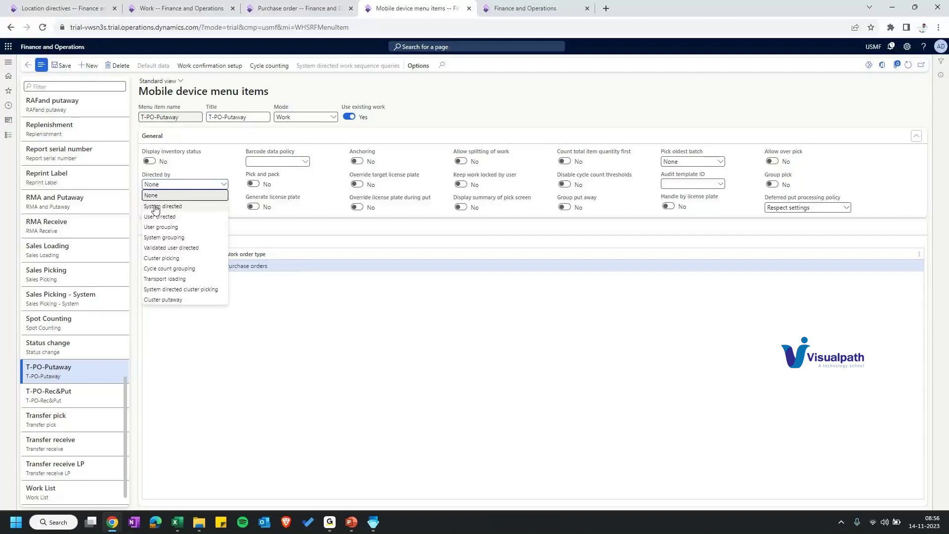
Step: Set T-PO-Putaway's Directed by to System directed and return to the mobile pick screen
click(156, 206)
click(523, 12)
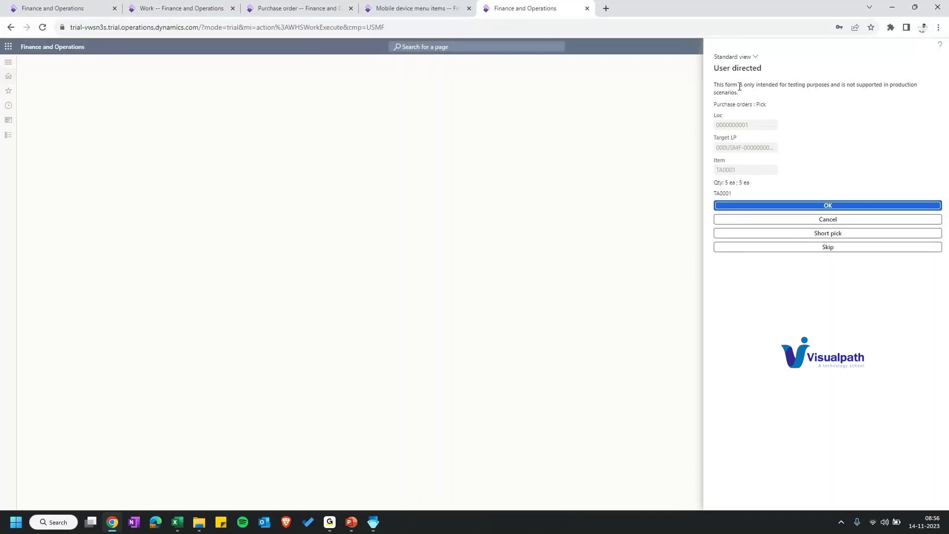
Step: Confirm the 5 ea TA0001 pick, note the 'no valid work line to process' error, then go to Work
click(841, 210)
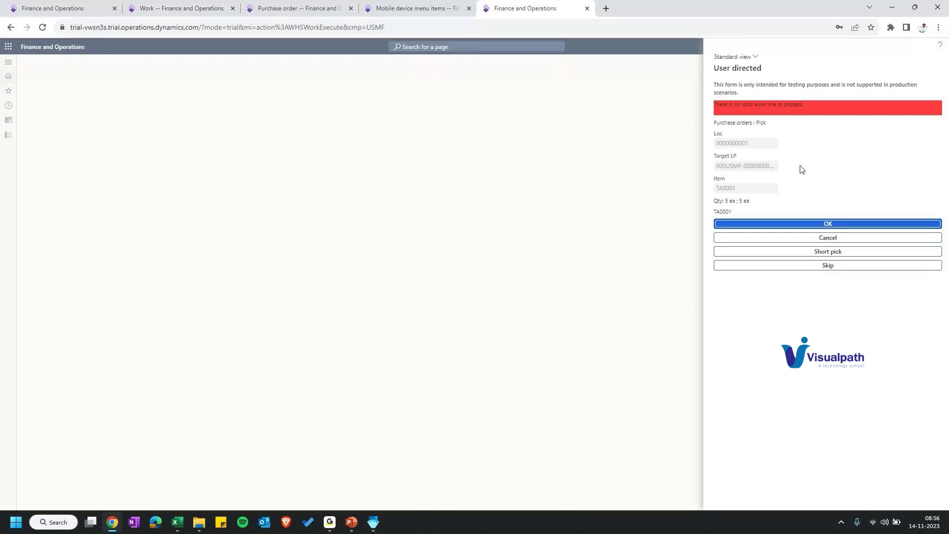
drag(806, 105, 697, 97)
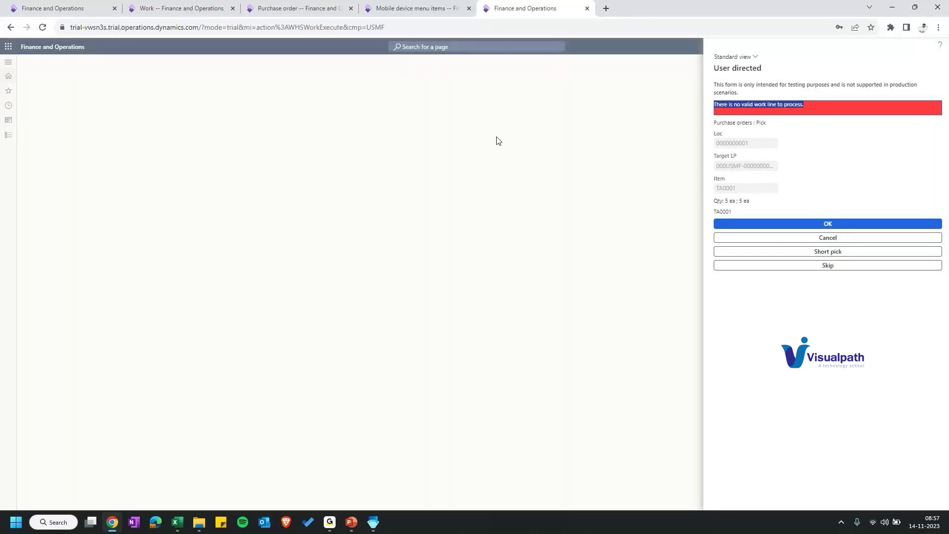
click(144, 7)
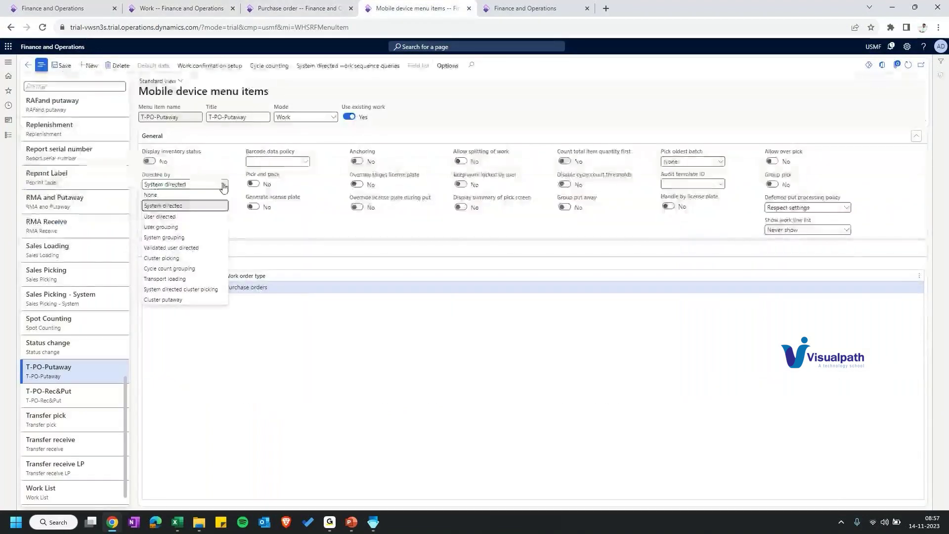
Step: Try System grouping as T-PO-Putaway's Directed by method and browse the grouping fields
click(164, 238)
click(328, 210)
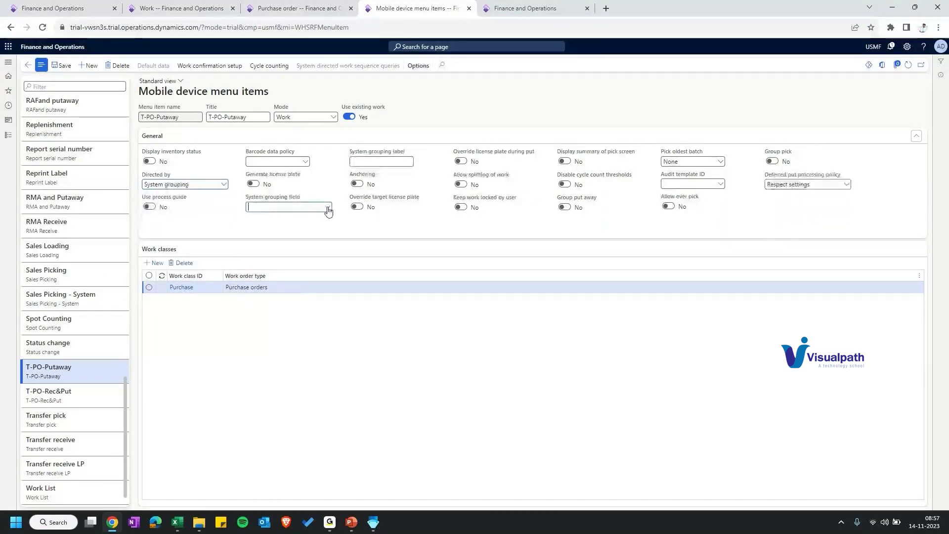
click(329, 211)
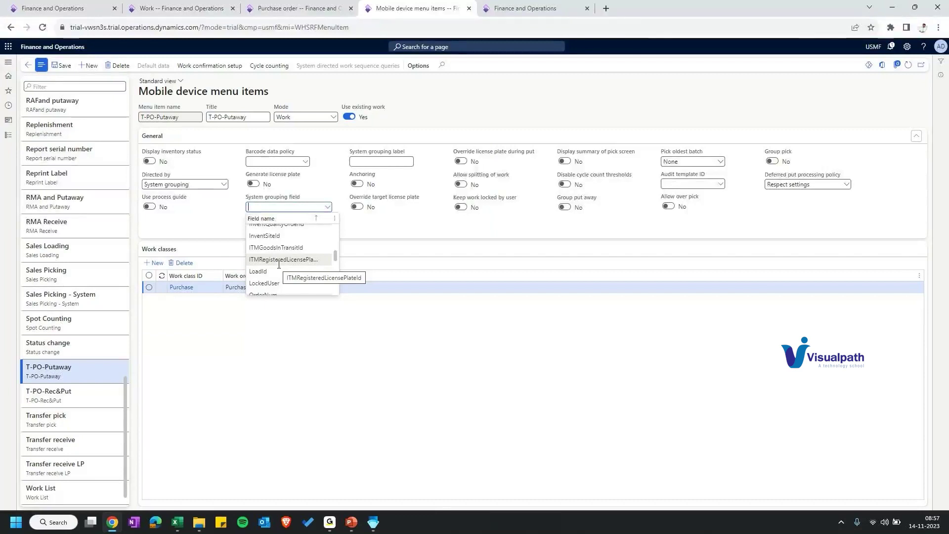
scroll(272, 250, down, 2)
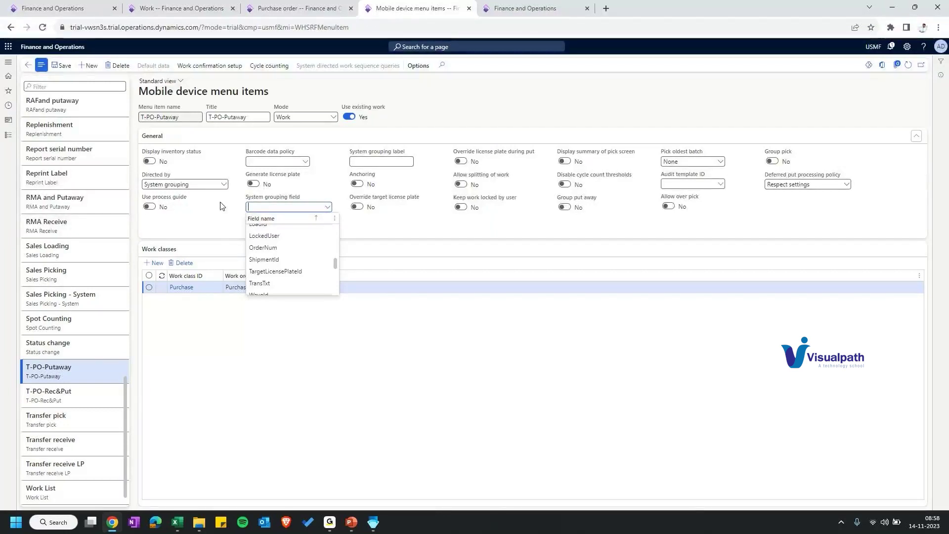
click(222, 185)
Step: Set T-PO-Putaway's Directed by back to System directed and save it
click(223, 185)
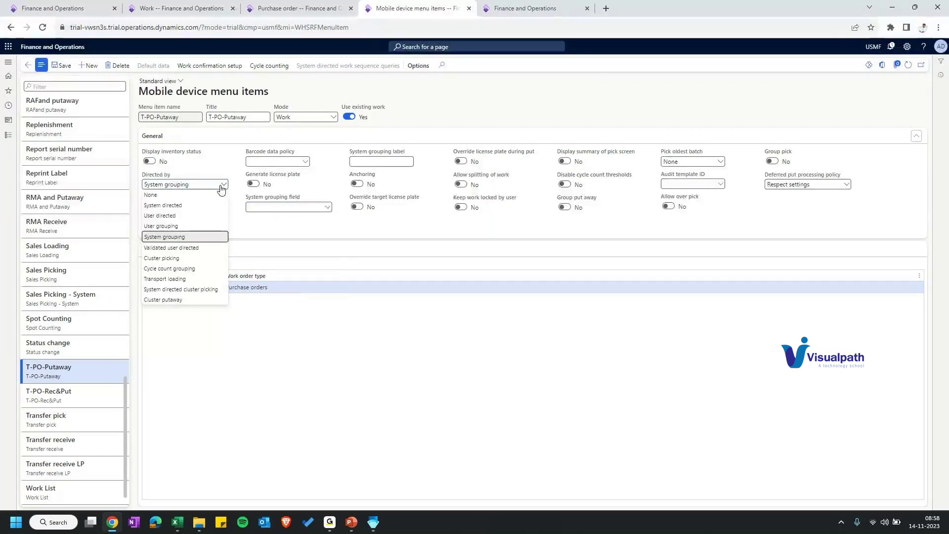
click(163, 206)
click(63, 68)
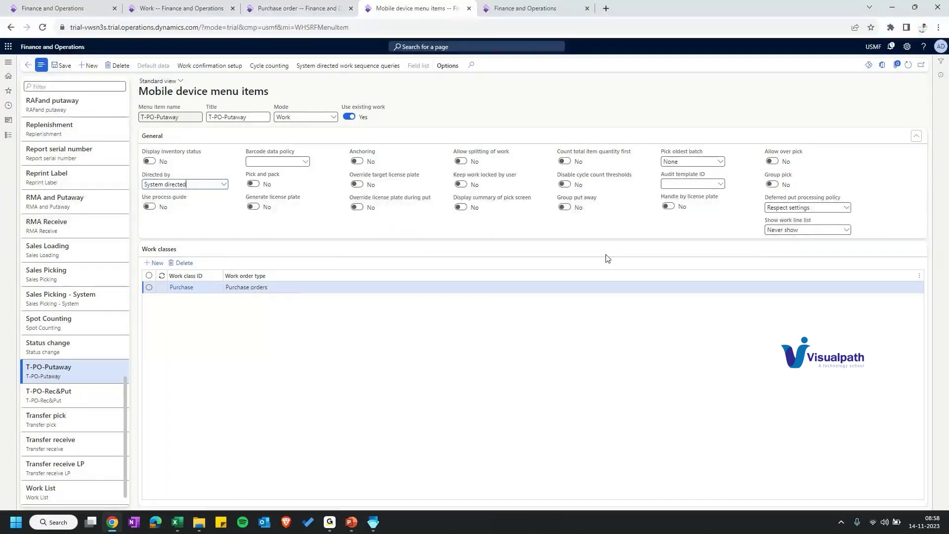
key(ctrl+shift+Tab)
key(ctrl+shift+Tab)
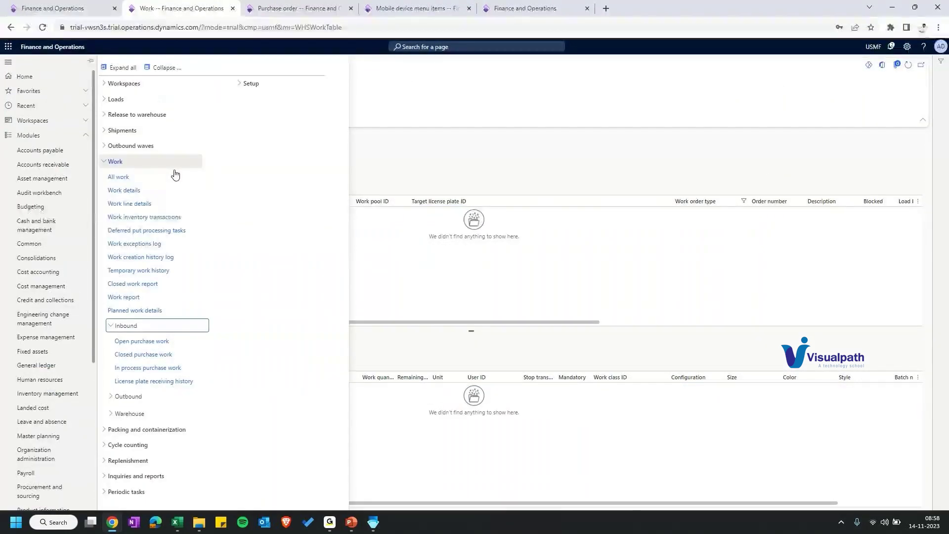
Step: Reassign work USMF-000019 to a different warehouse user with Change user
click(175, 173)
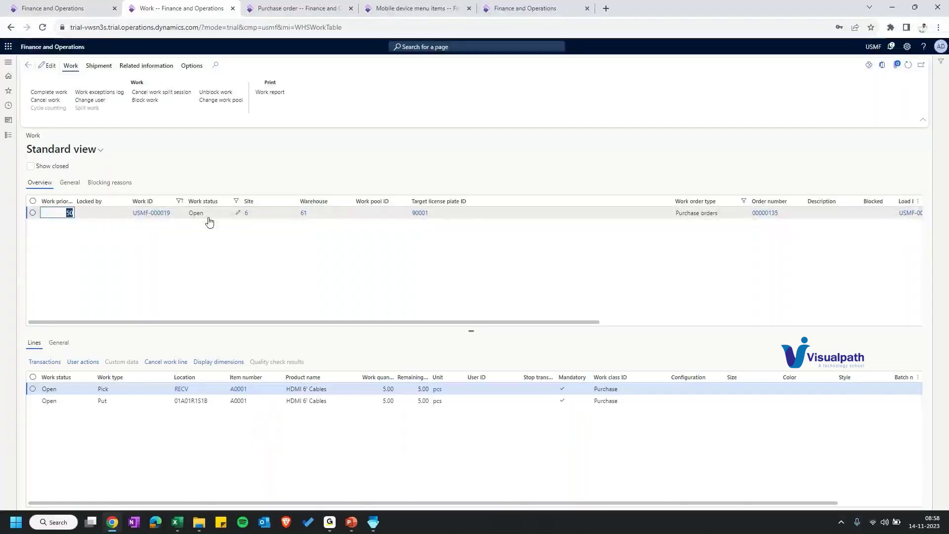
click(90, 100)
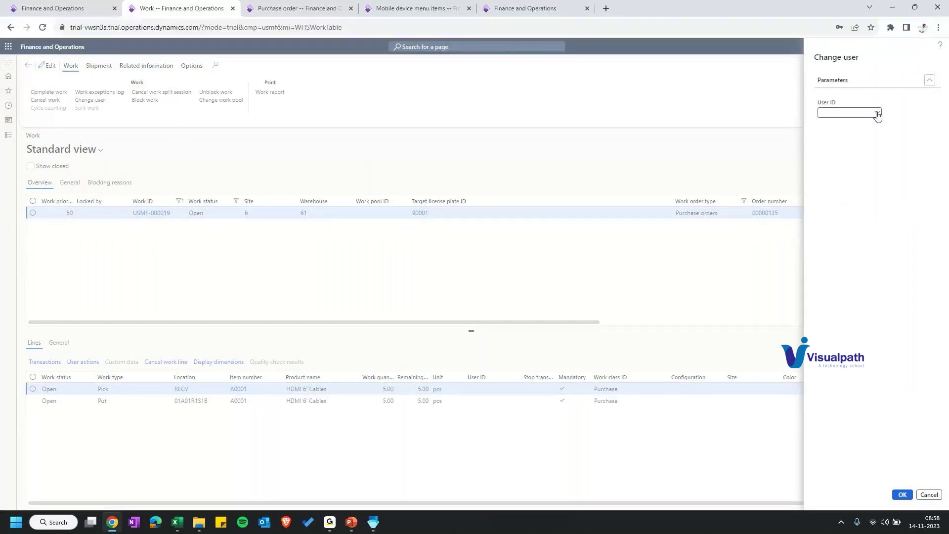
click(877, 113)
click(850, 127)
click(903, 494)
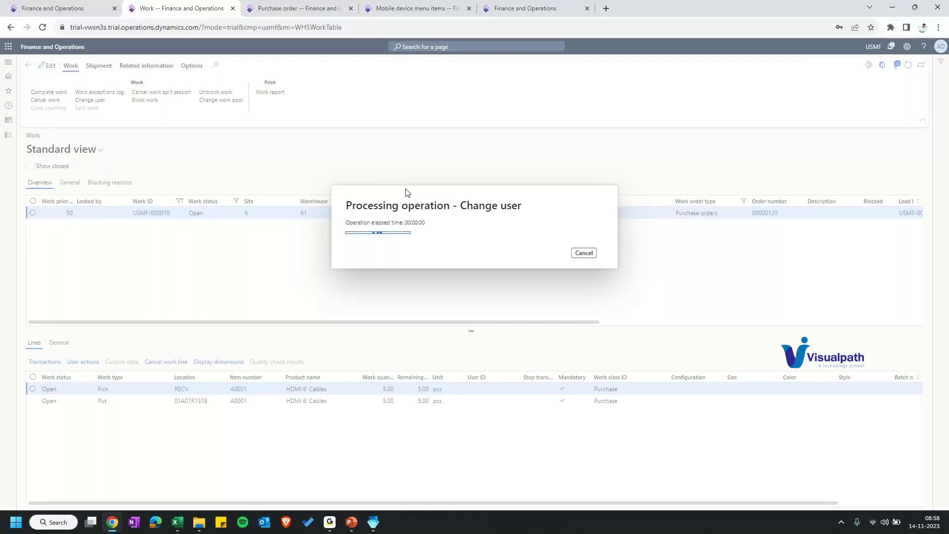
click(415, 8)
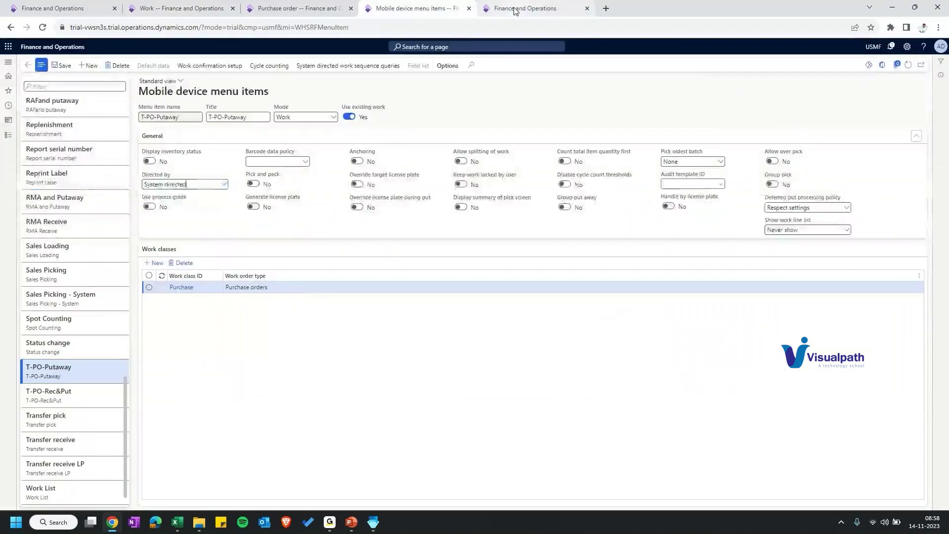
Step: On the mobile form, leave T-PO-Putaway and open the T-Inbound menu to check its items
click(514, 10)
click(834, 118)
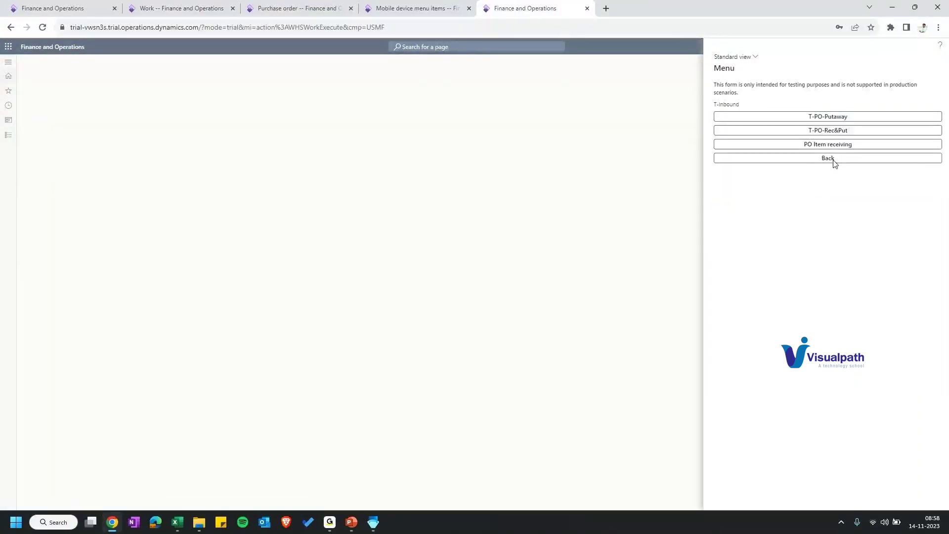
click(834, 159)
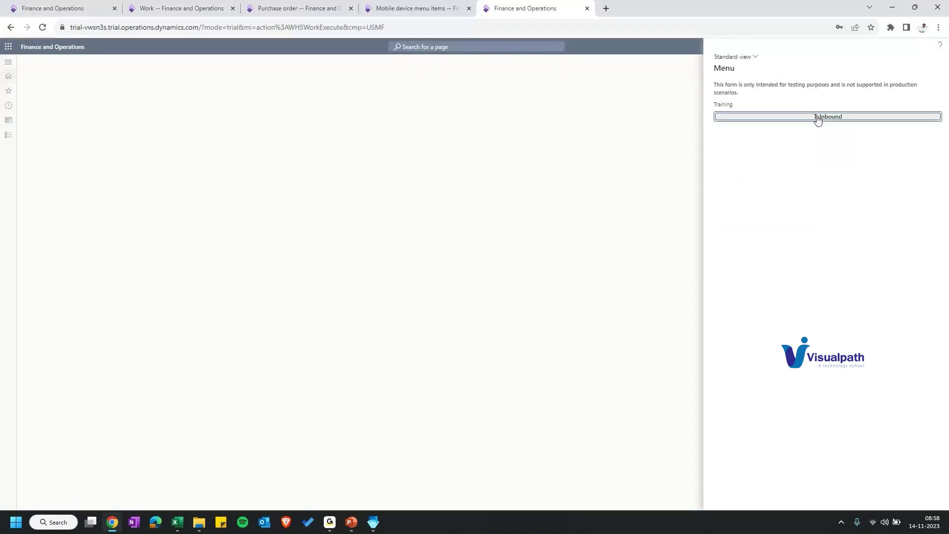
click(818, 118)
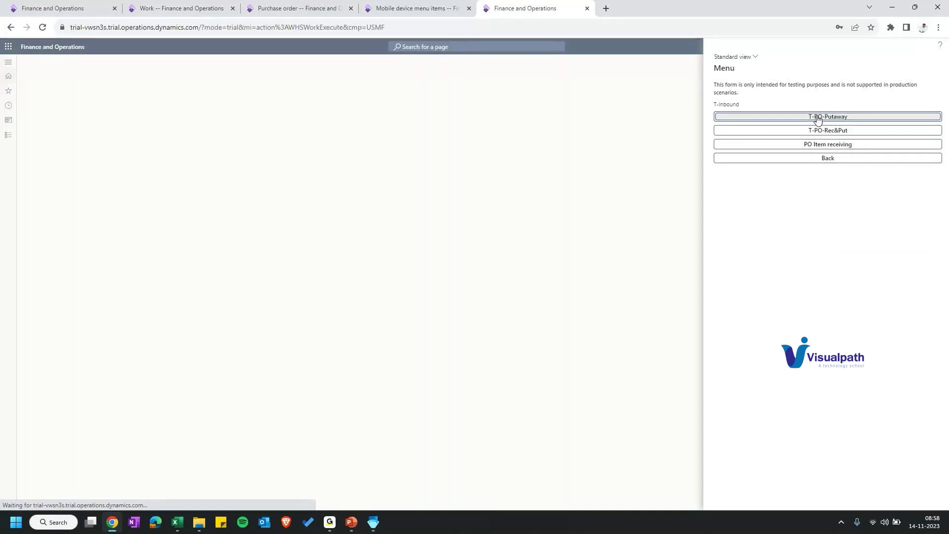
key(ctrl+shift+Tab)
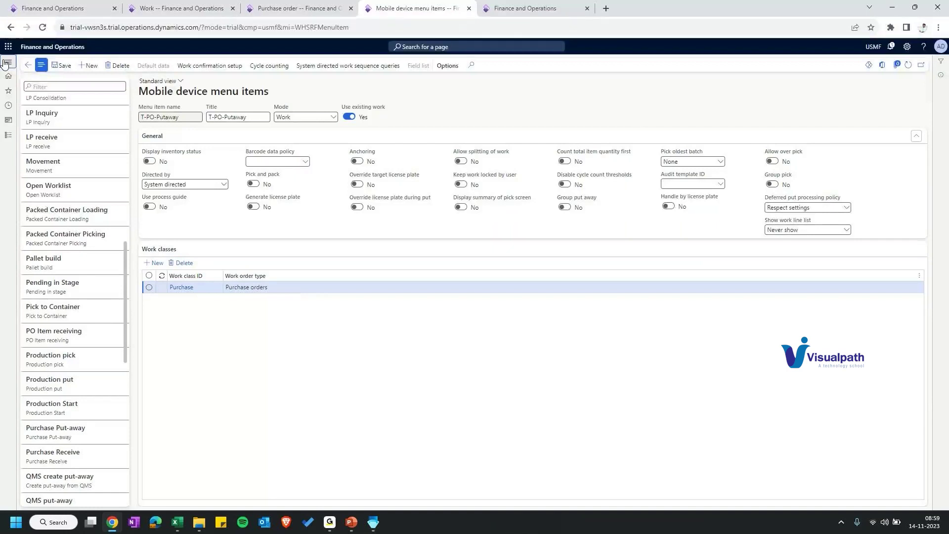
click(5, 63)
Step: Add Change Warehouse and Log off to the Training mobile menu structure
click(49, 152)
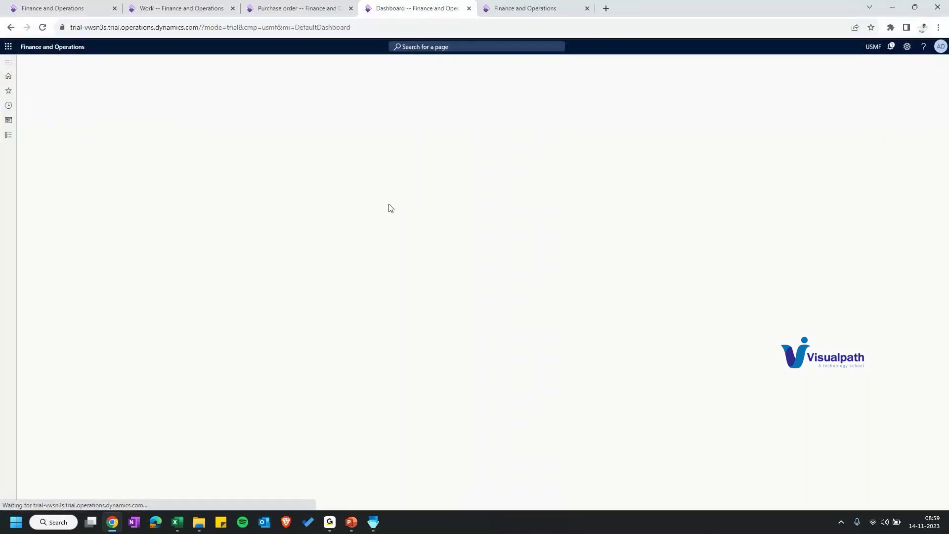
scroll(184, 207, down, 5)
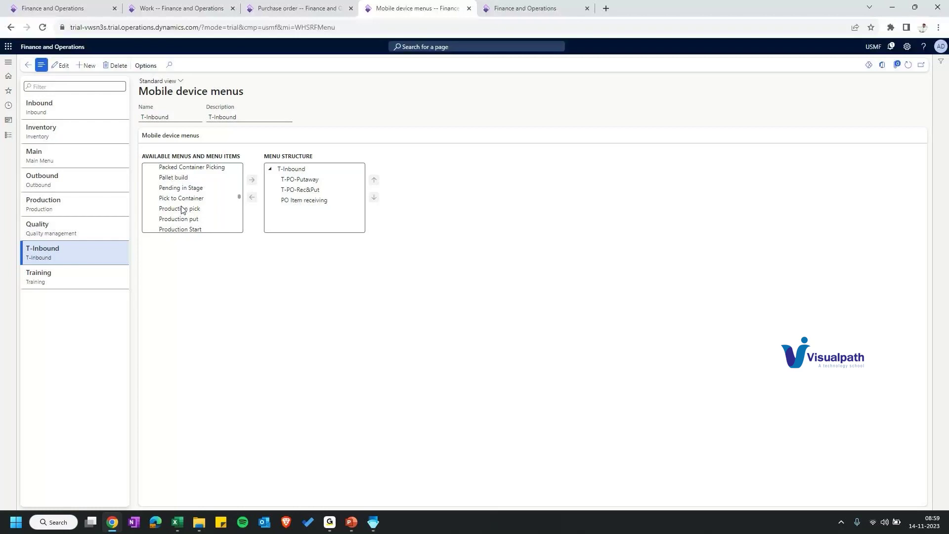
scroll(182, 211, up, 5)
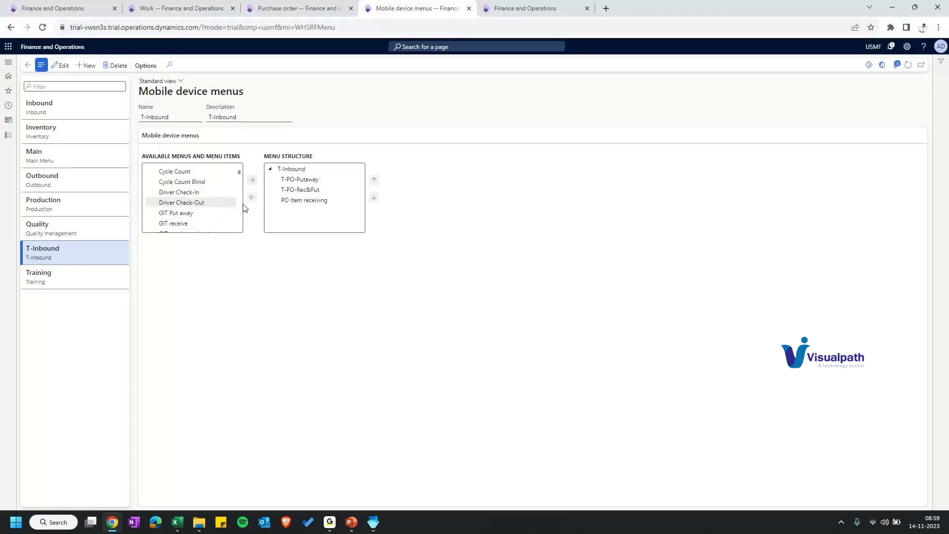
click(50, 276)
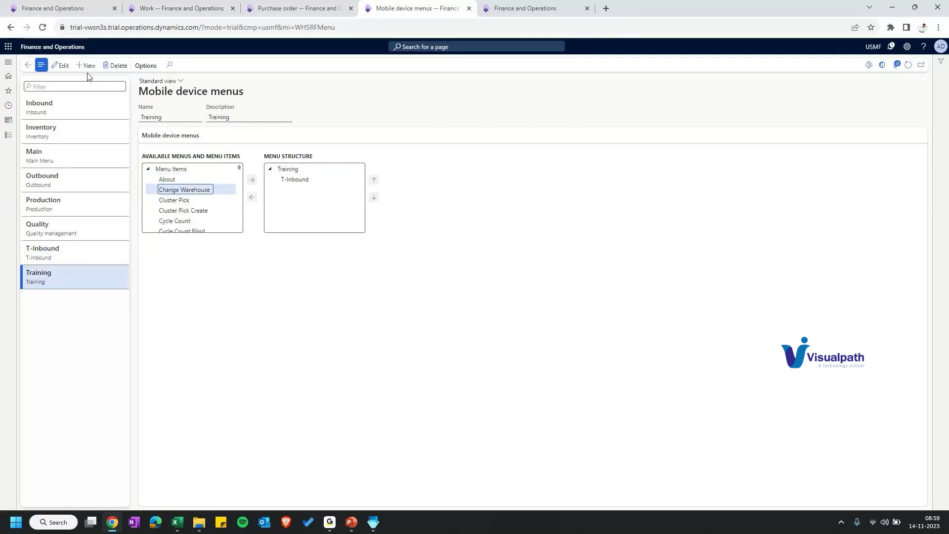
double_click(184, 189)
scroll(187, 221, down, 5)
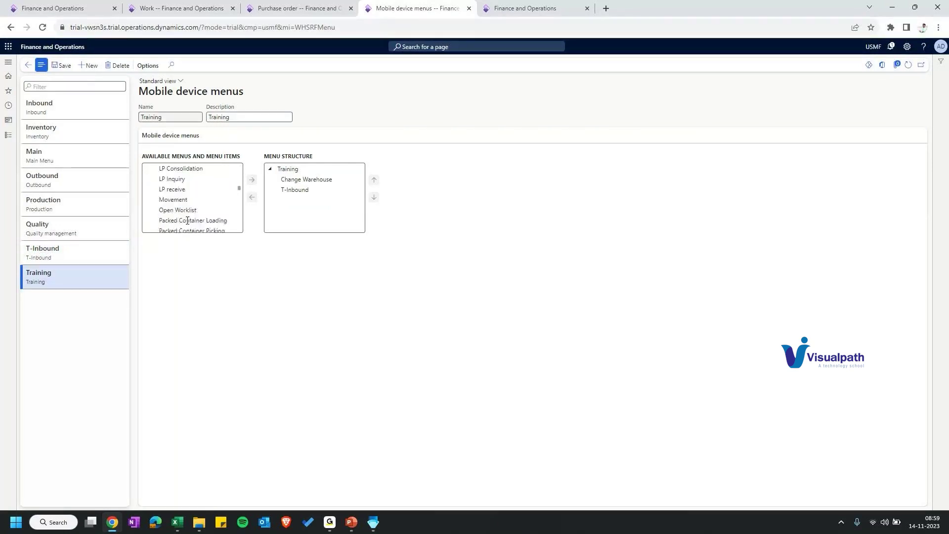
scroll(183, 213, up, 2)
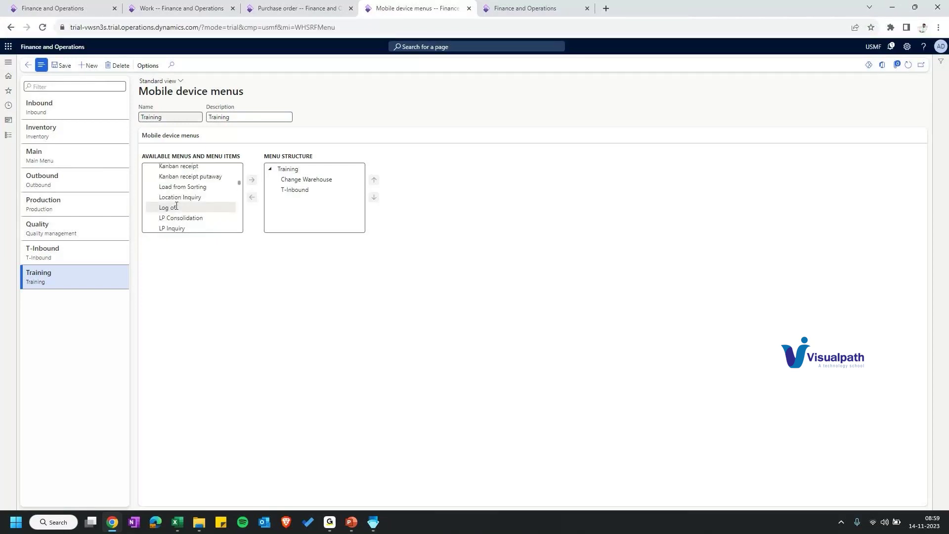
double_click(176, 206)
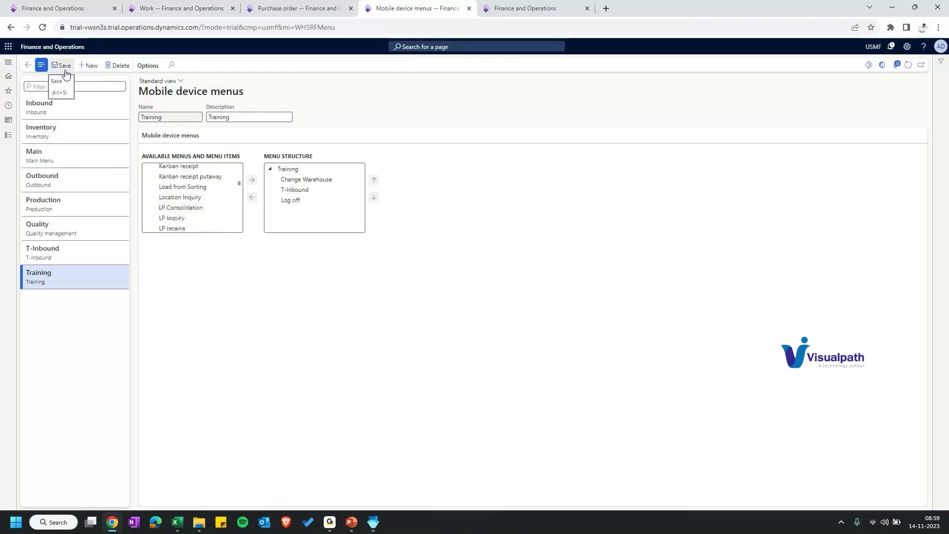
Step: Enter the warehouse user ID on the mobile login form
click(488, 5)
text(66)
key(Tab)
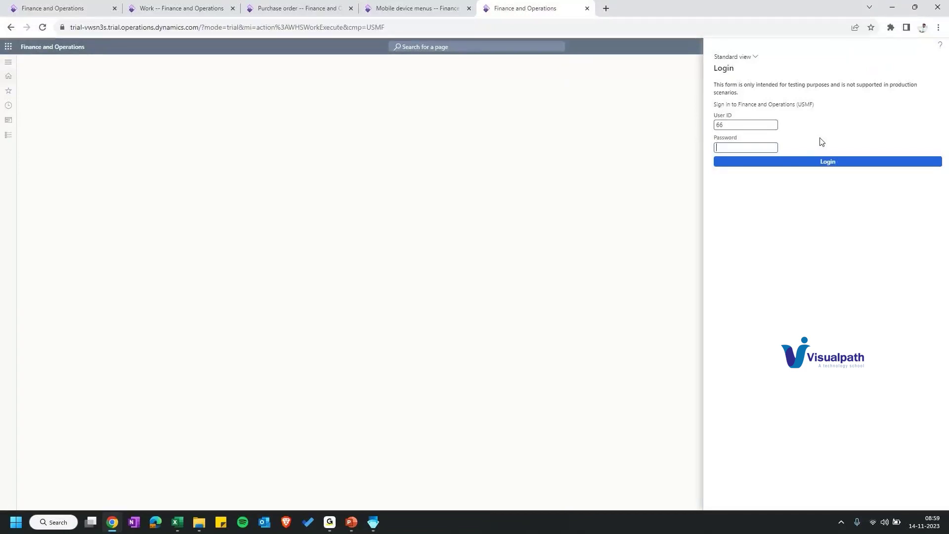
Step: Sign in on the mobile form and open the purchase-order putaway work for 5 ea TA0001
key(Return)
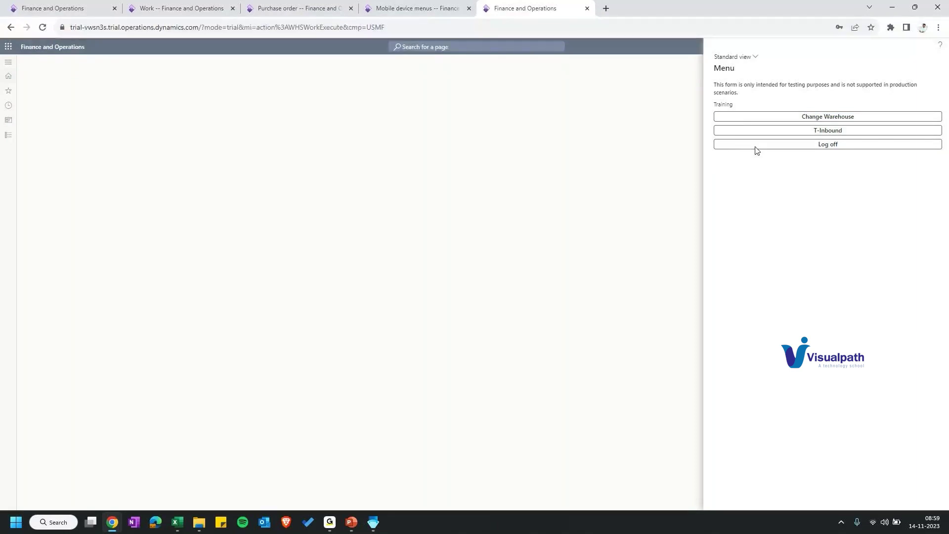
click(777, 131)
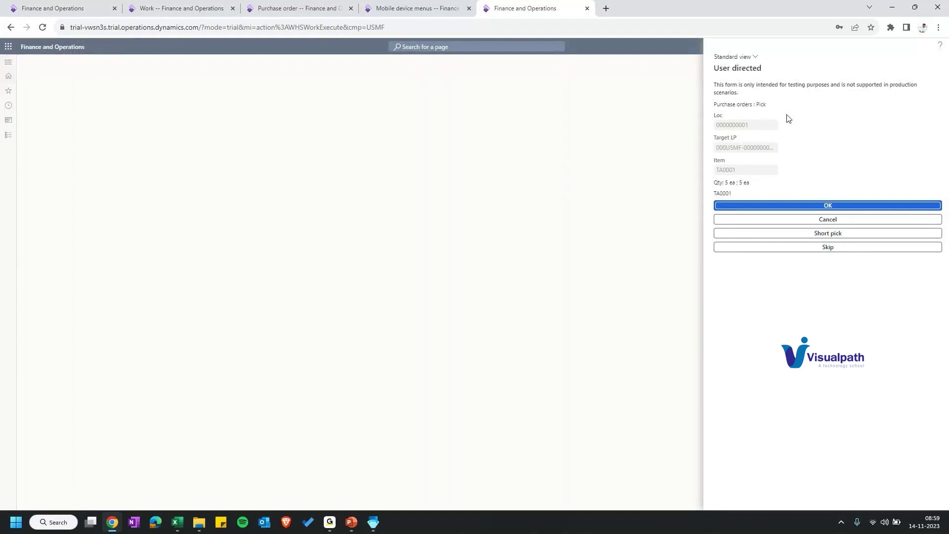
click(177, 59)
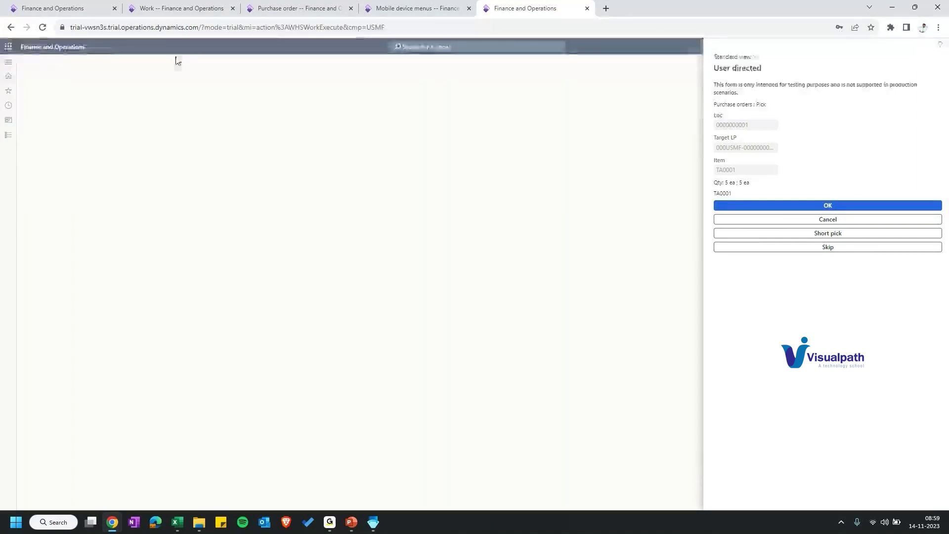
click(274, 9)
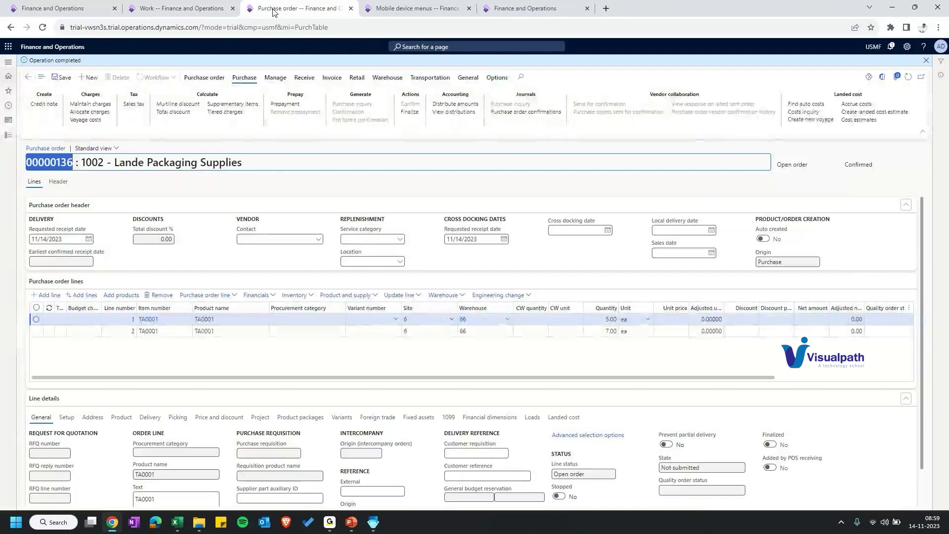
Step: Review T-PO-Putaway's system-directed work sequence queries, discarding a new row so only Auto generated remains
click(418, 8)
click(8, 105)
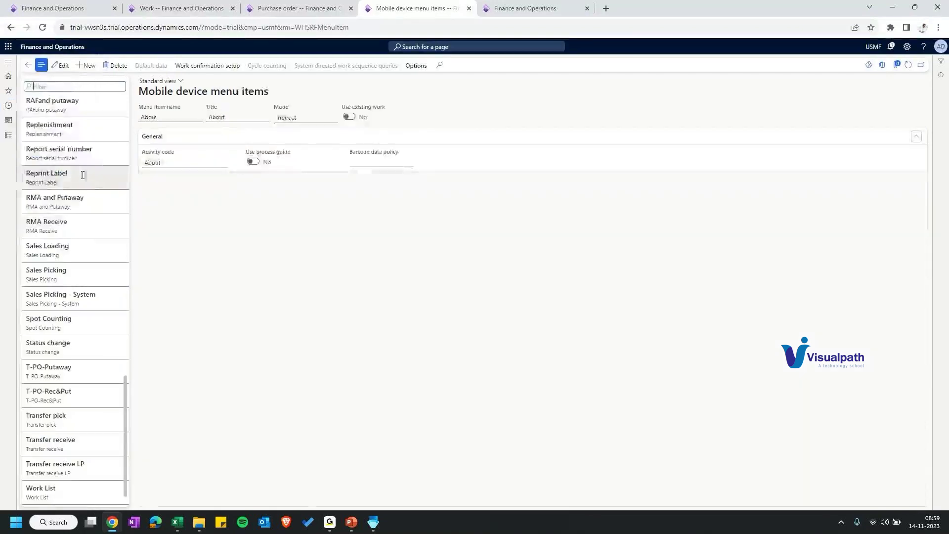
click(68, 401)
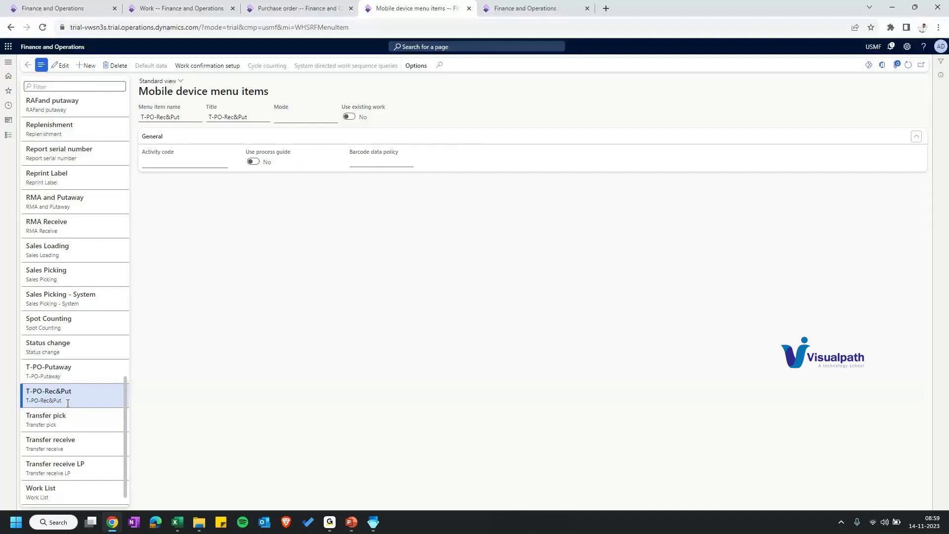
click(49, 371)
click(346, 65)
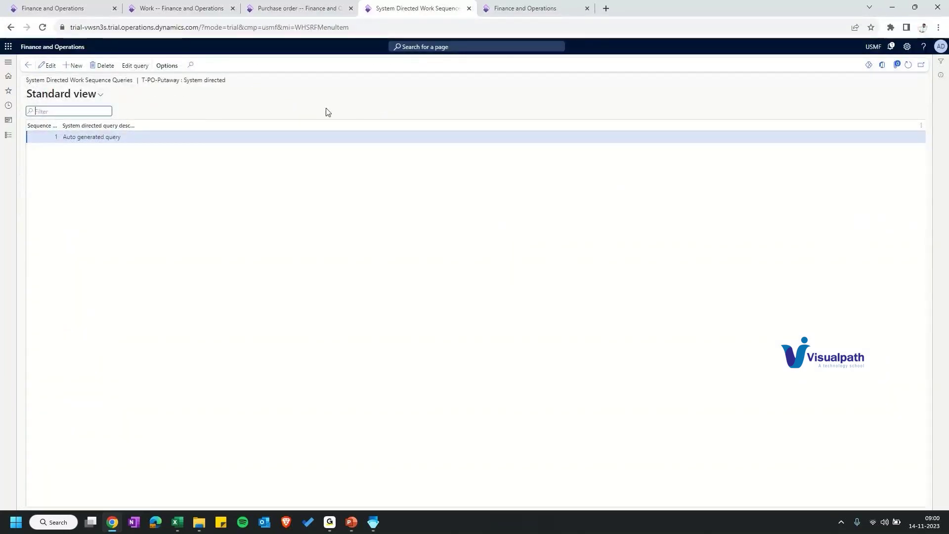
key(alt+n)
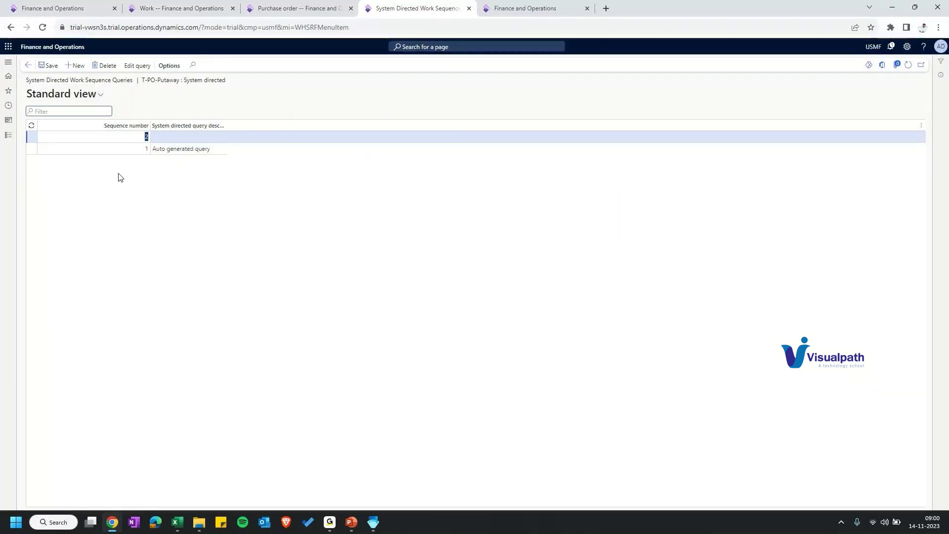
click(105, 66)
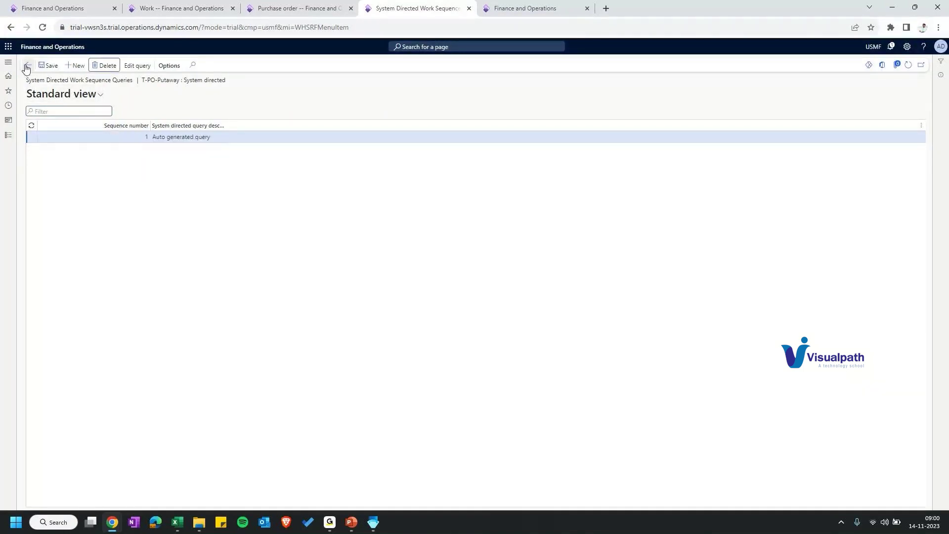
click(27, 67)
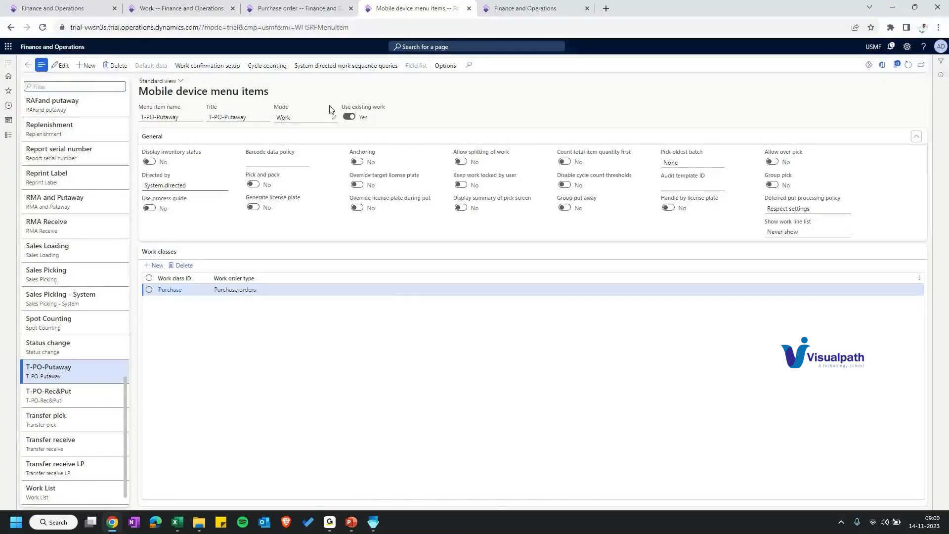
Step: Edit T-PO-Putaway and confirm its Directed by setting stays System directed
click(62, 65)
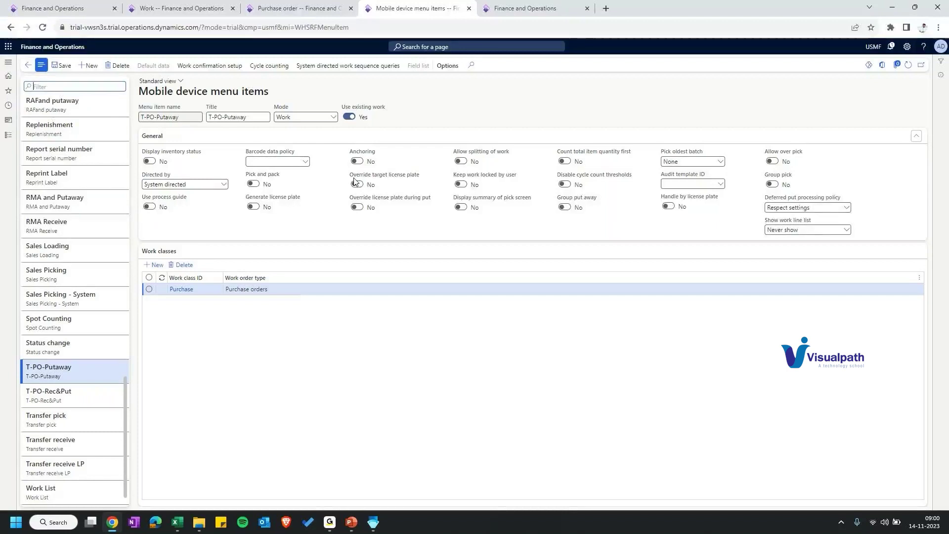
click(224, 187)
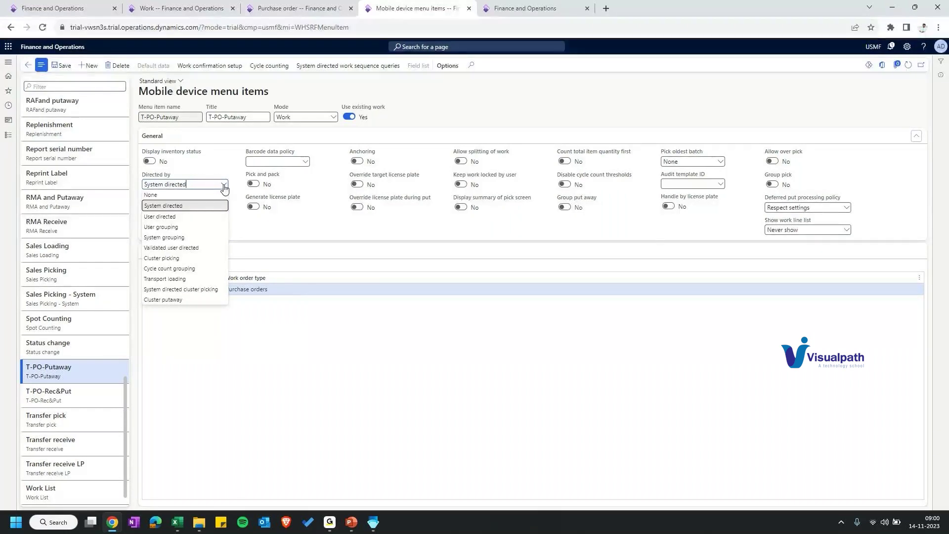
key(Escape)
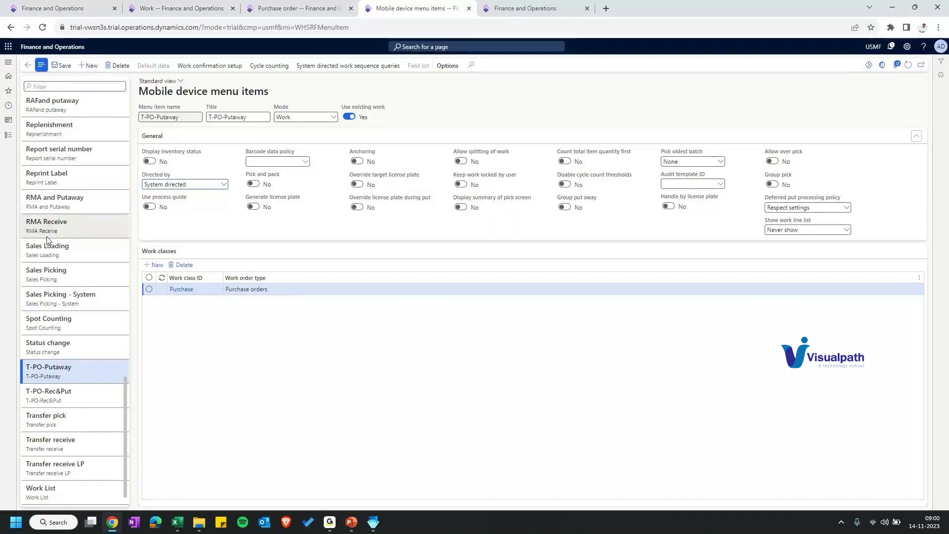
scroll(48, 240, up, 15)
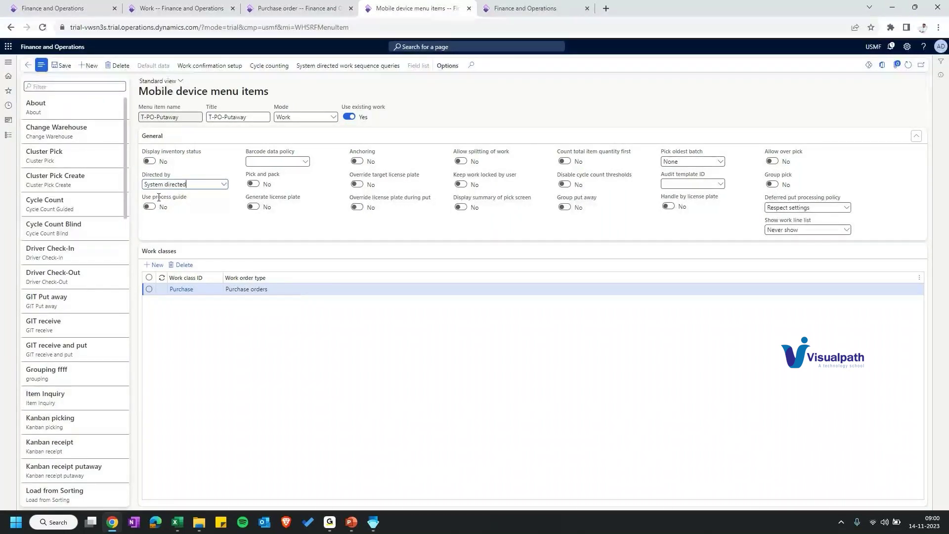
scroll(66, 497, down, 15)
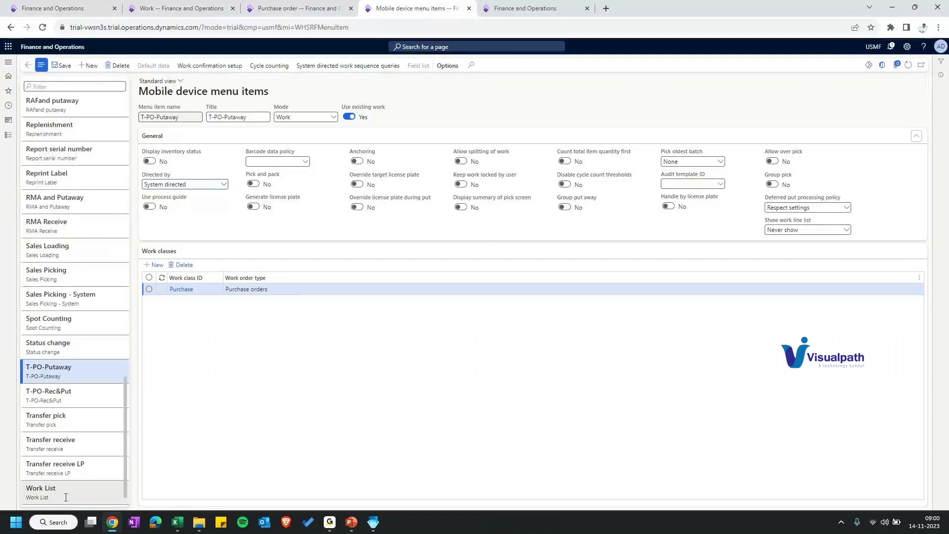
Step: Add the Purchase work class to the Work List menu item and save it
click(66, 494)
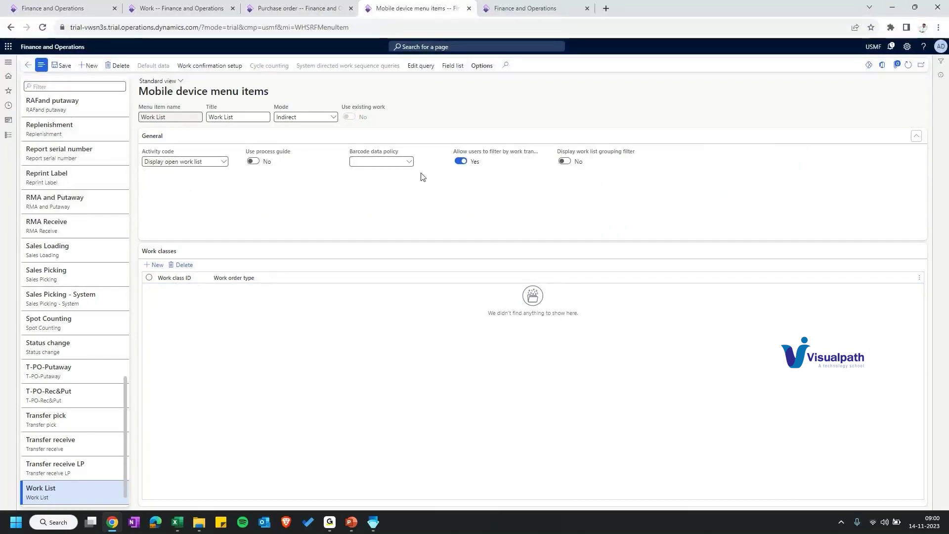
click(154, 265)
click(217, 289)
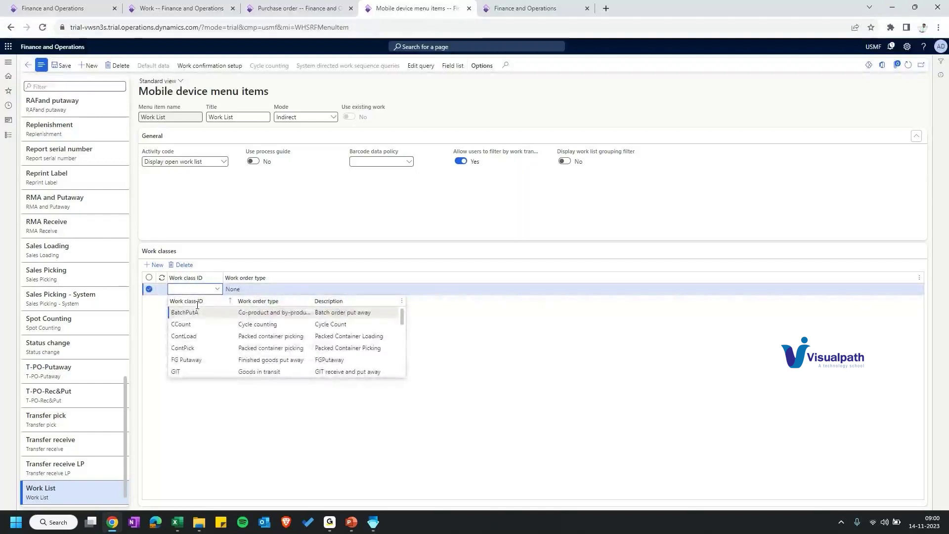
scroll(198, 336, down, 3)
click(184, 336)
click(65, 70)
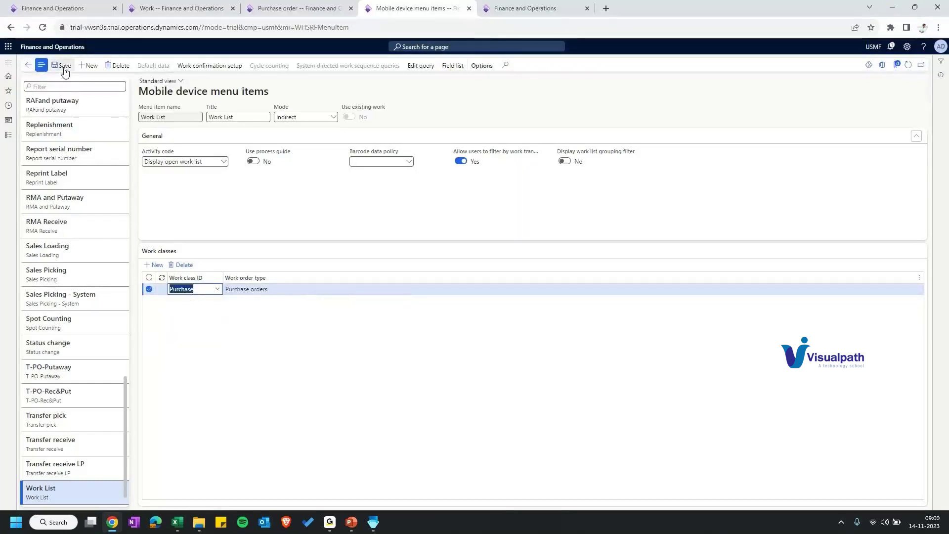
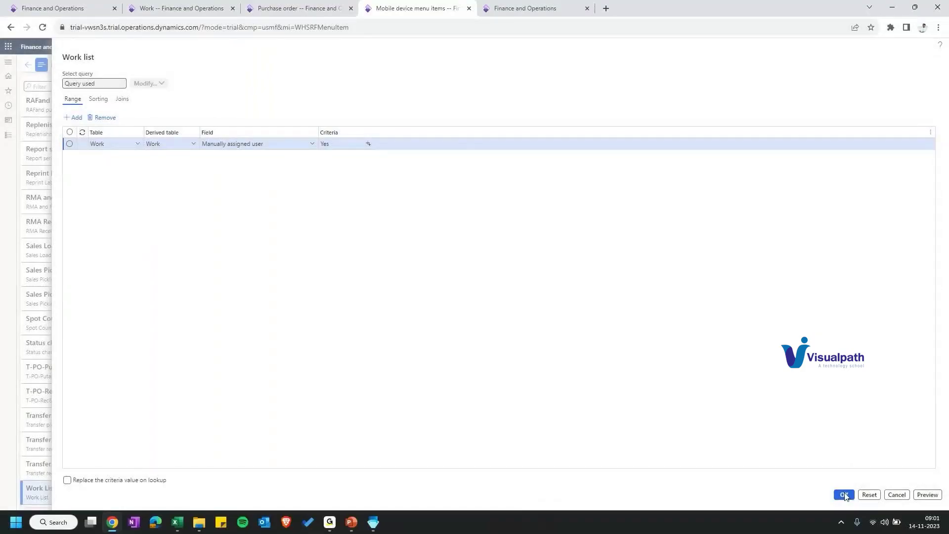
Step: Confirm the Work List query filter Manually assigned user = Yes and bring up recent pages
key(Escape)
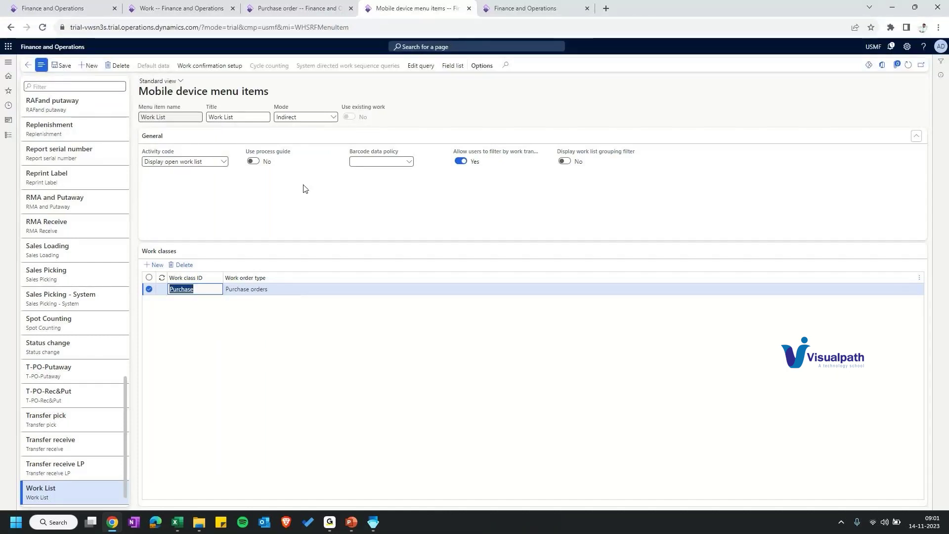
click(9, 105)
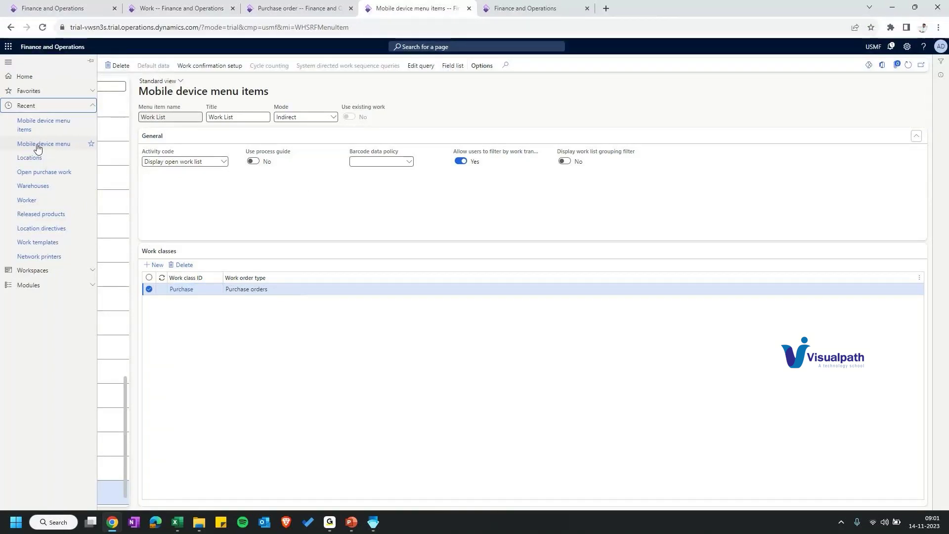
Step: Add the Work List menu item to the T-Inbound mobile device menu structure
click(37, 148)
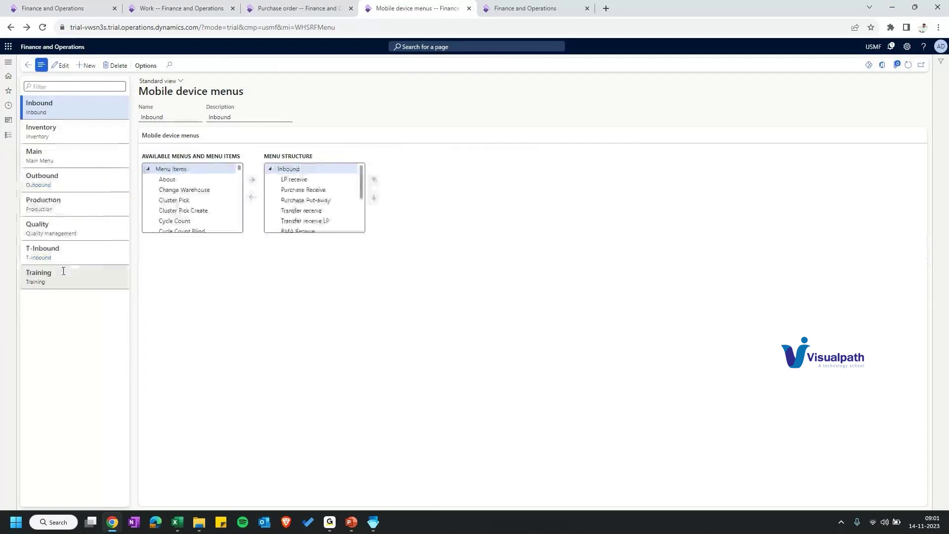
click(62, 273)
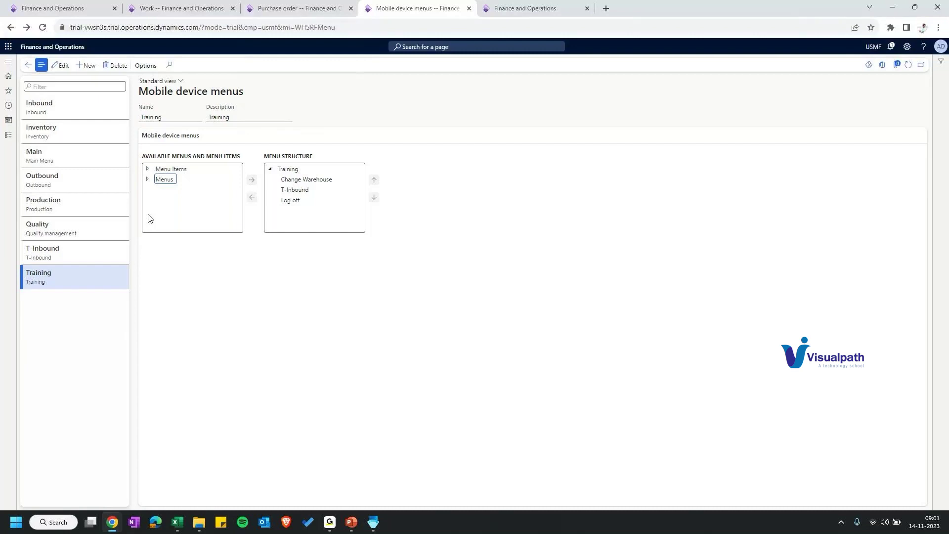
click(148, 169)
scroll(170, 195, down, 8)
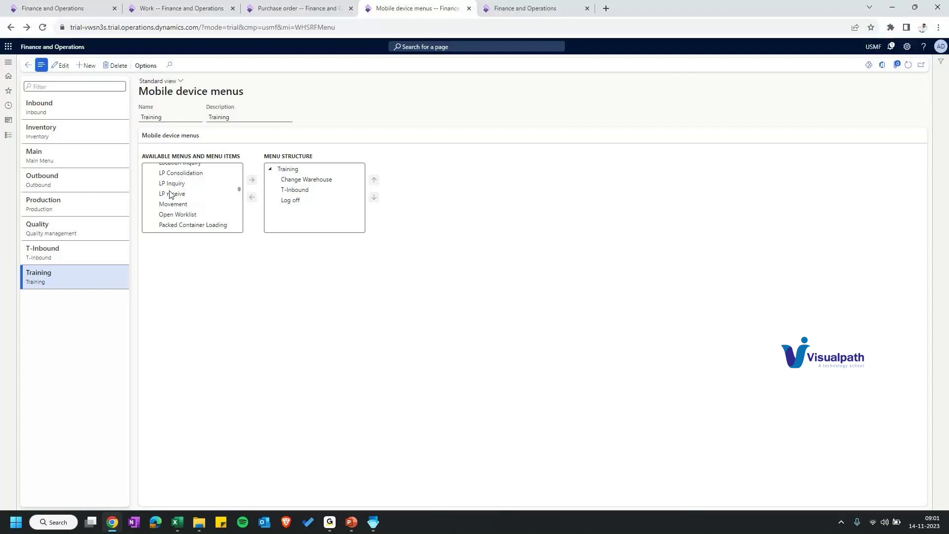
scroll(173, 197, down, 5)
scroll(182, 199, down, 5)
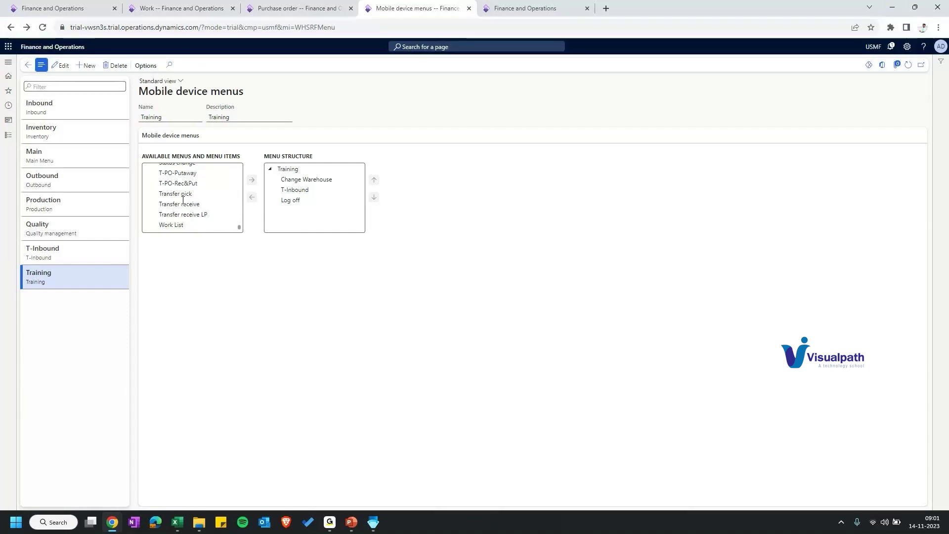
click(171, 225)
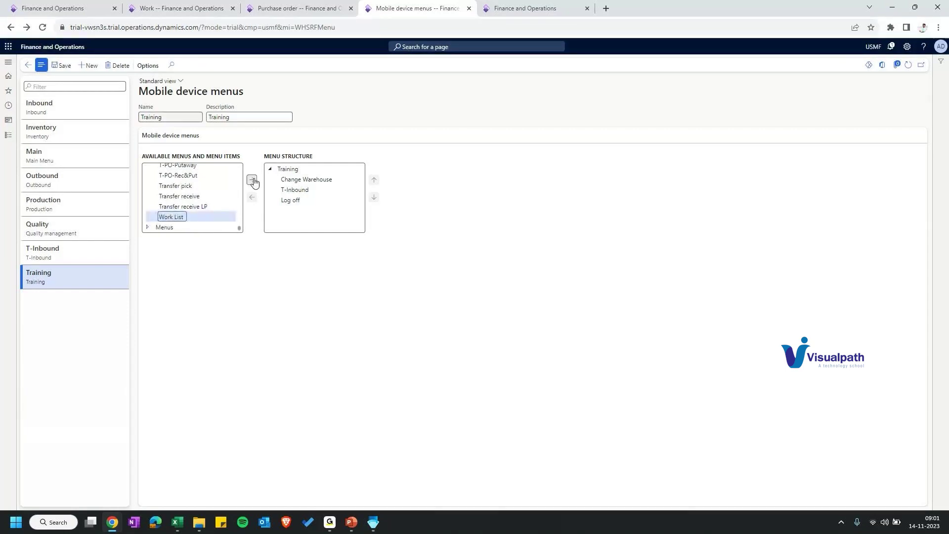
click(67, 263)
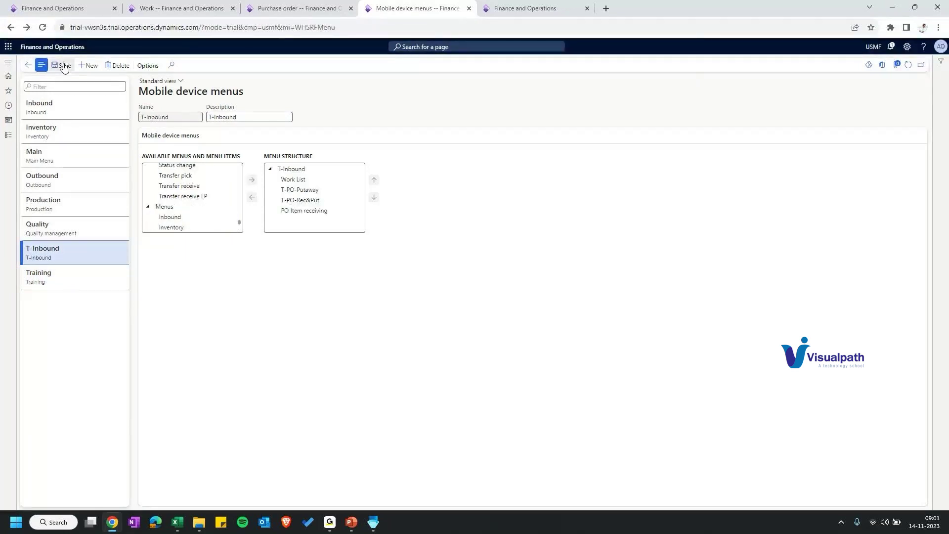
click(525, 8)
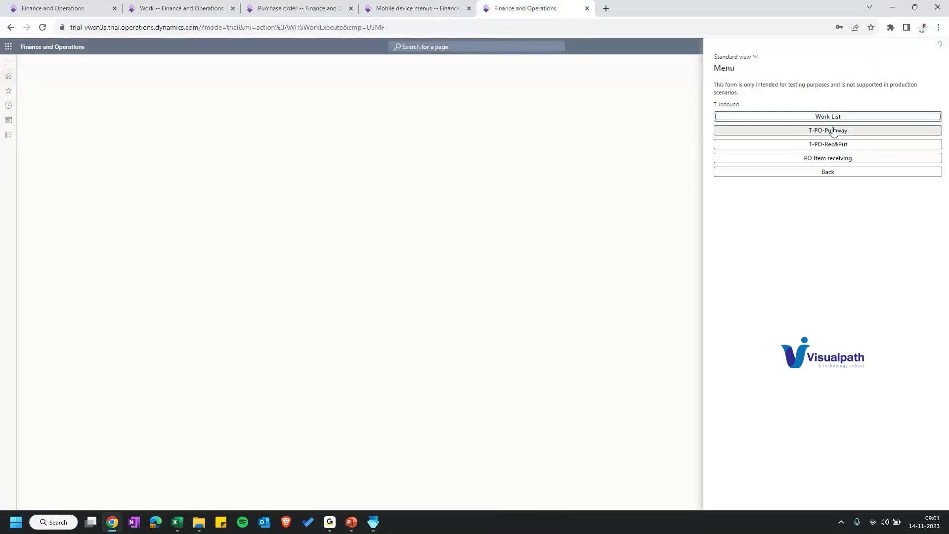
Step: Display the open work list from the mobile Work List menu, then return to the Work page
click(834, 131)
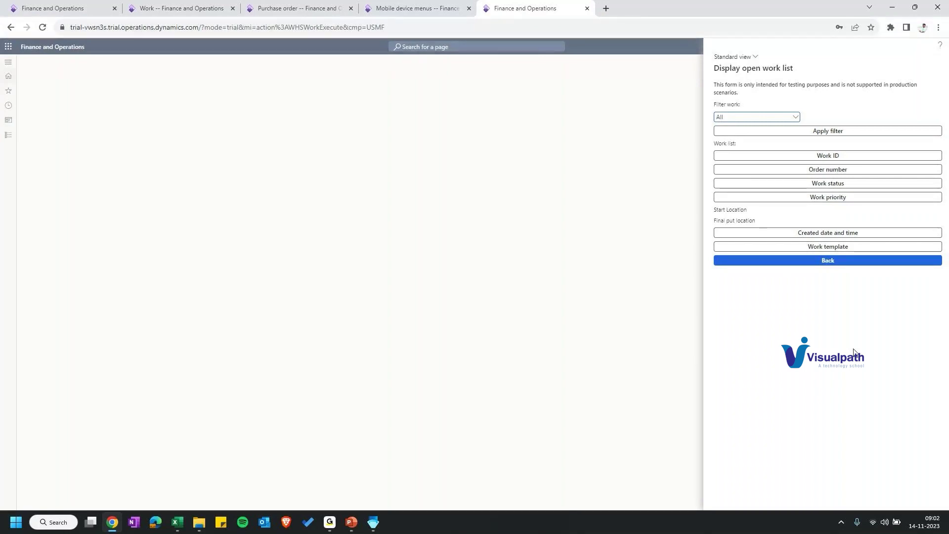
key(ctrl+2)
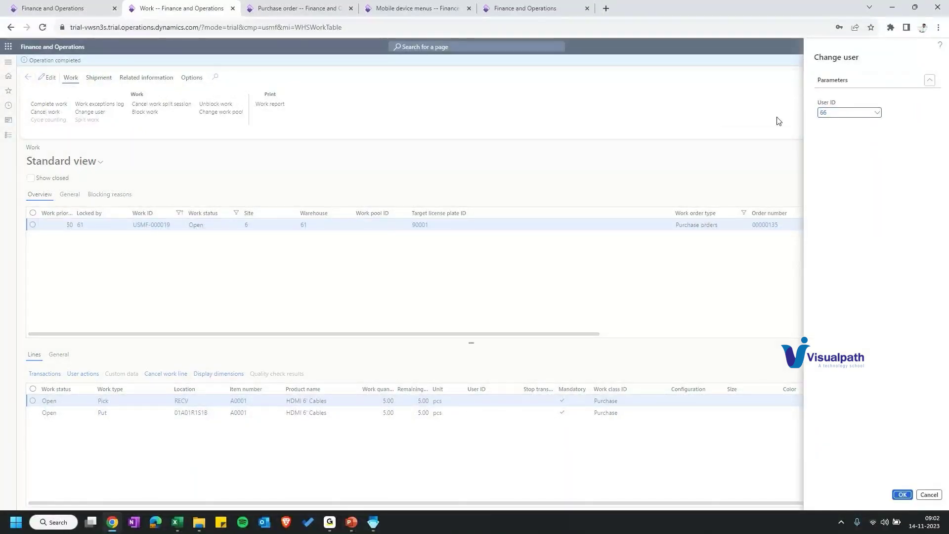
Step: Confirm reassigning work USMF-000019 to the mobile user and back out to the mobile sign-in screen
key(Return)
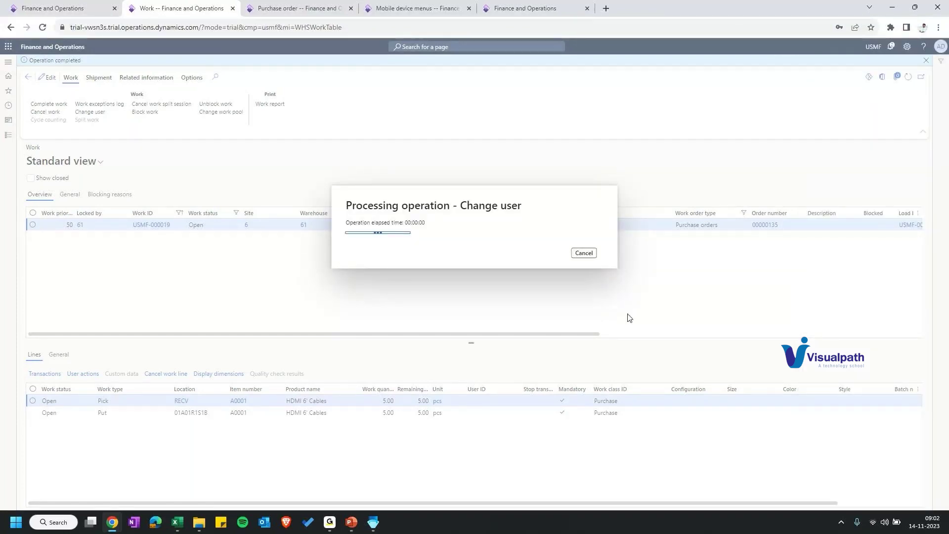
click(509, 9)
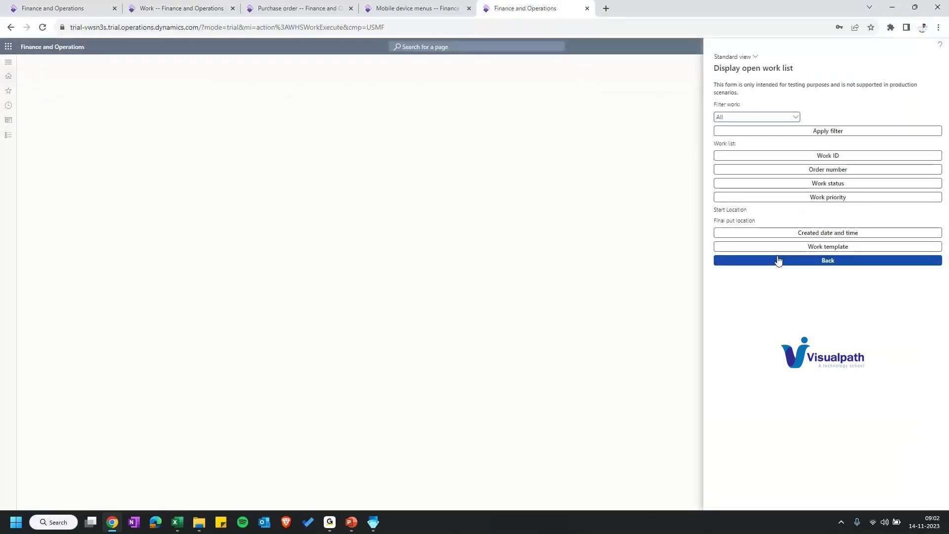
click(816, 261)
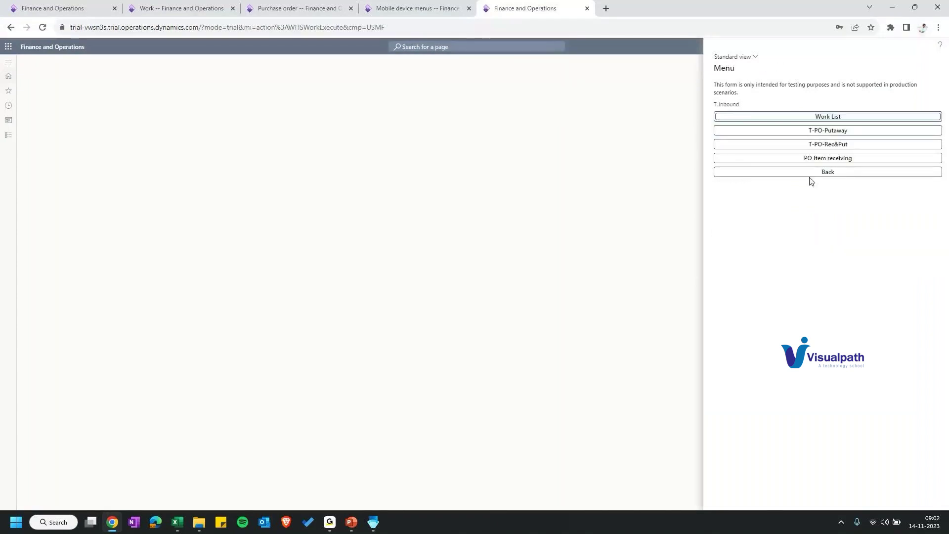
click(810, 177)
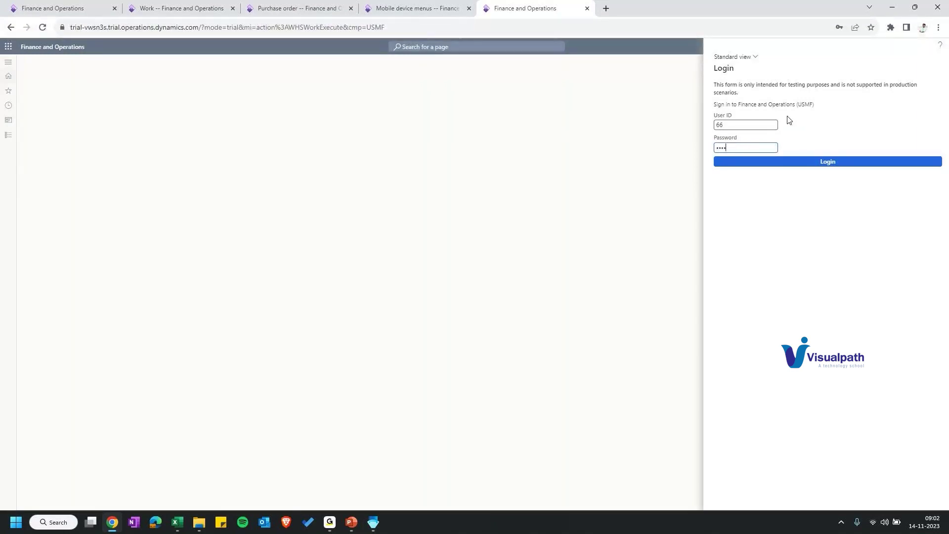
Step: Sign in as the mobile user and filter the open work list to Purchase orders
click(816, 162)
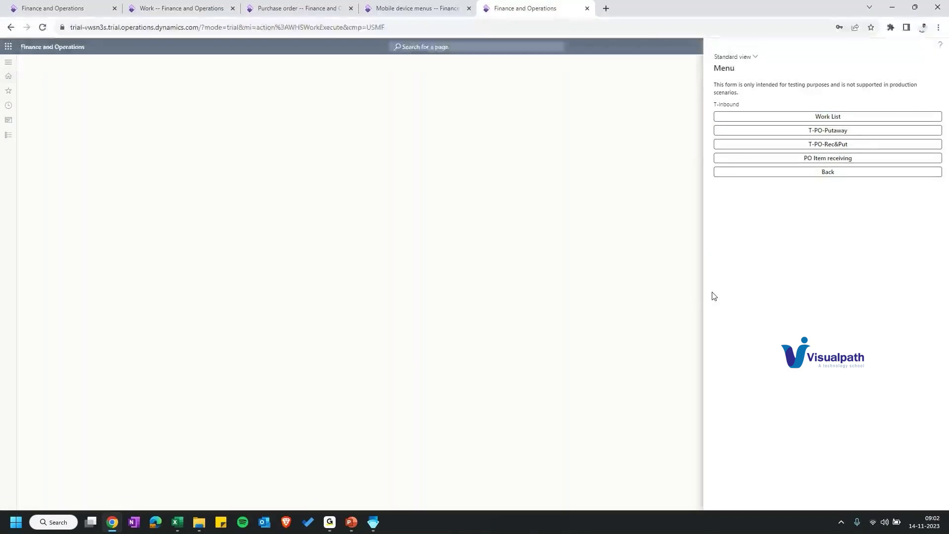
click(756, 116)
click(757, 117)
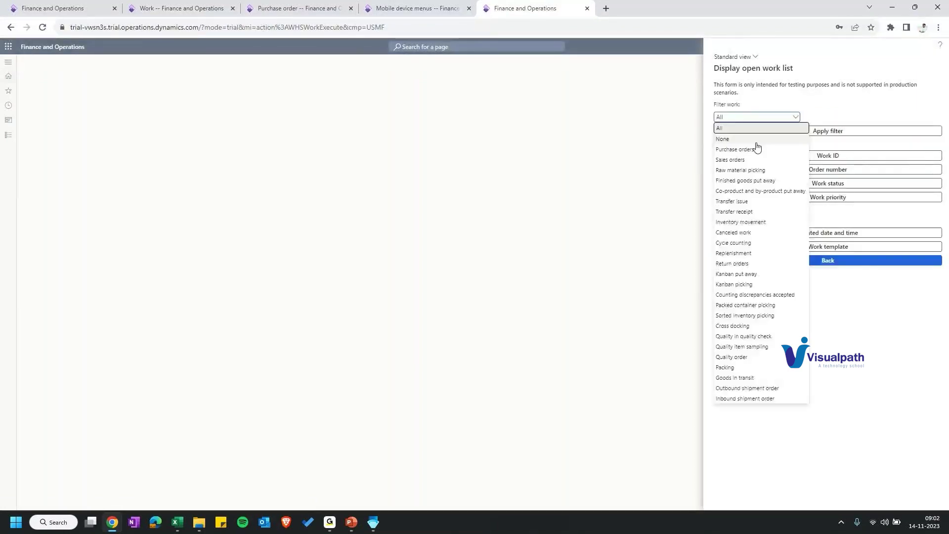
click(757, 148)
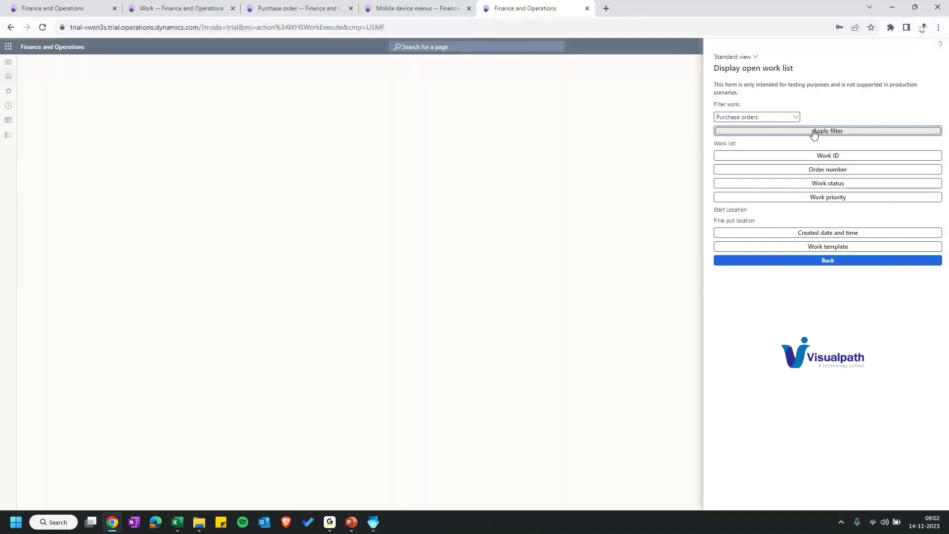
click(814, 131)
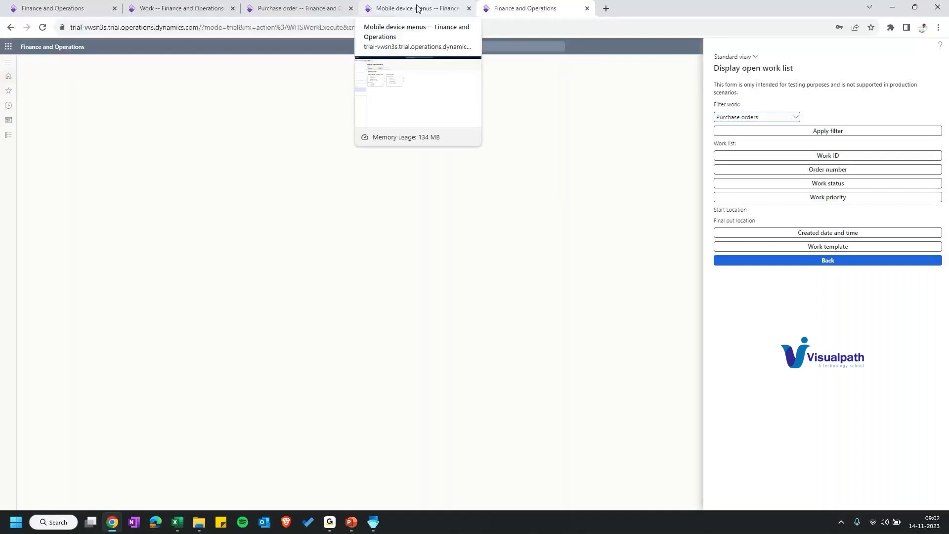
click(182, 8)
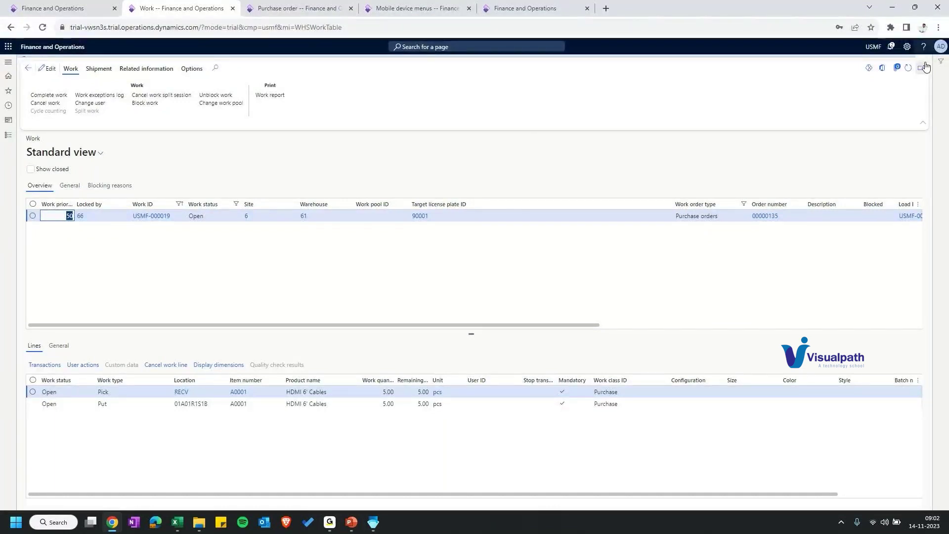
Step: Refresh the work record and navigate to the open purchase work list
click(908, 67)
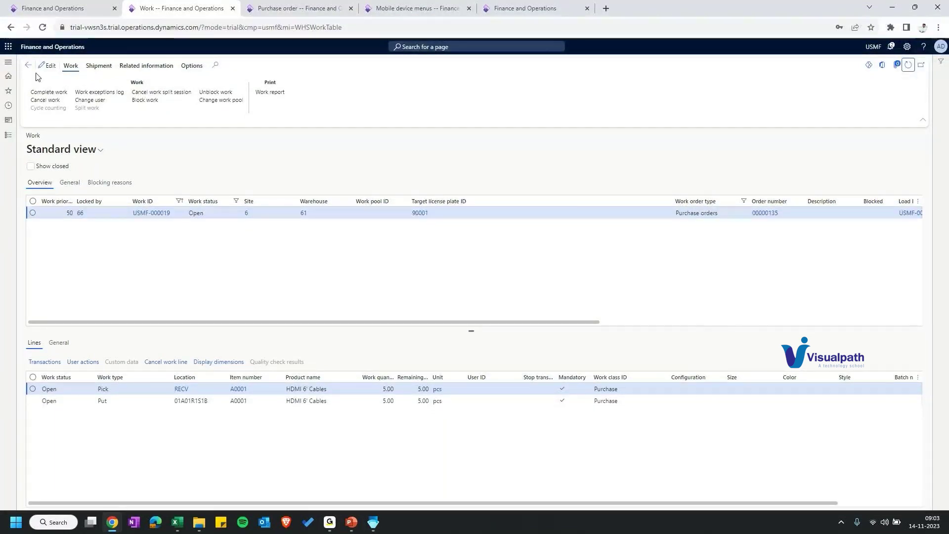
click(28, 65)
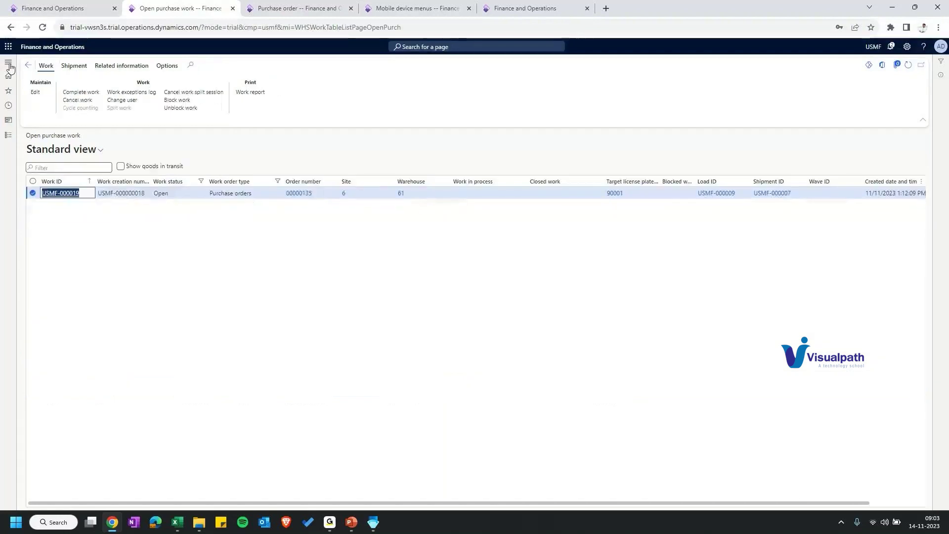
click(8, 61)
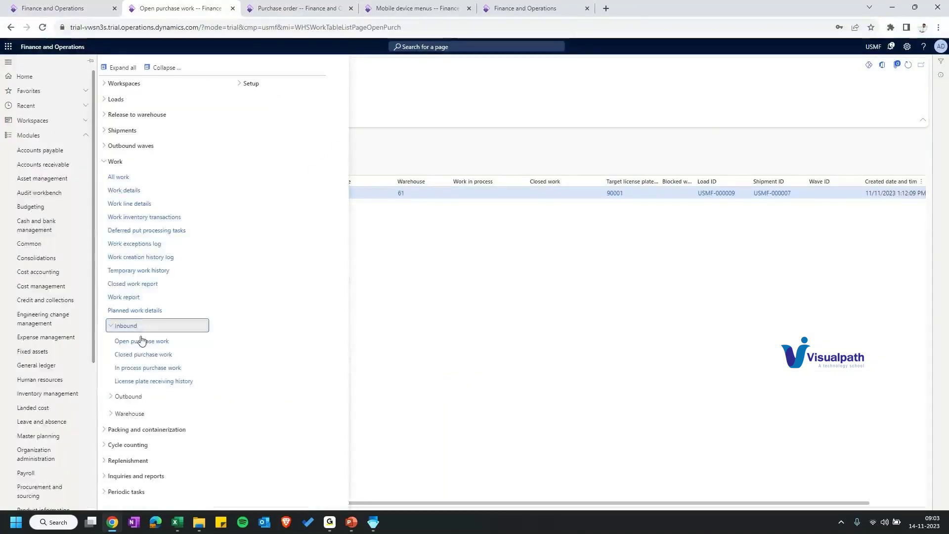
click(148, 367)
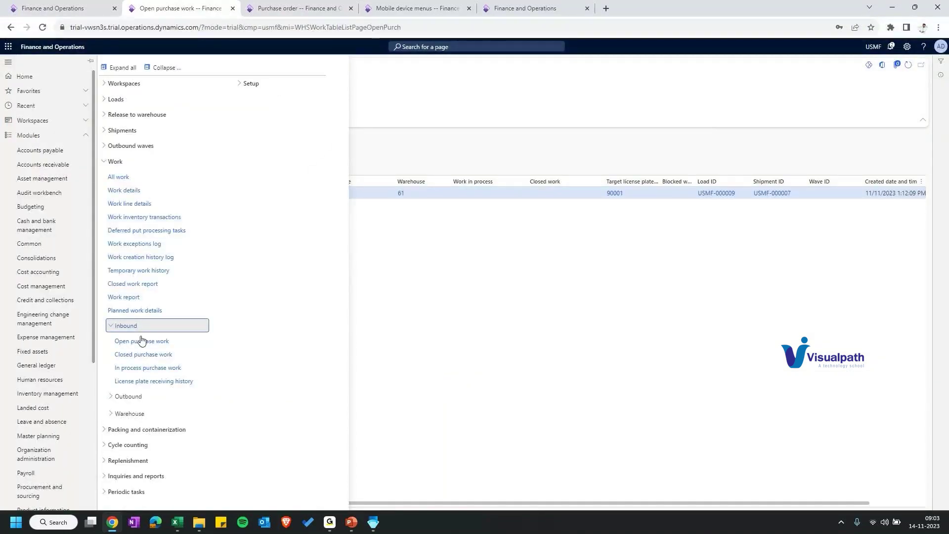
click(8, 63)
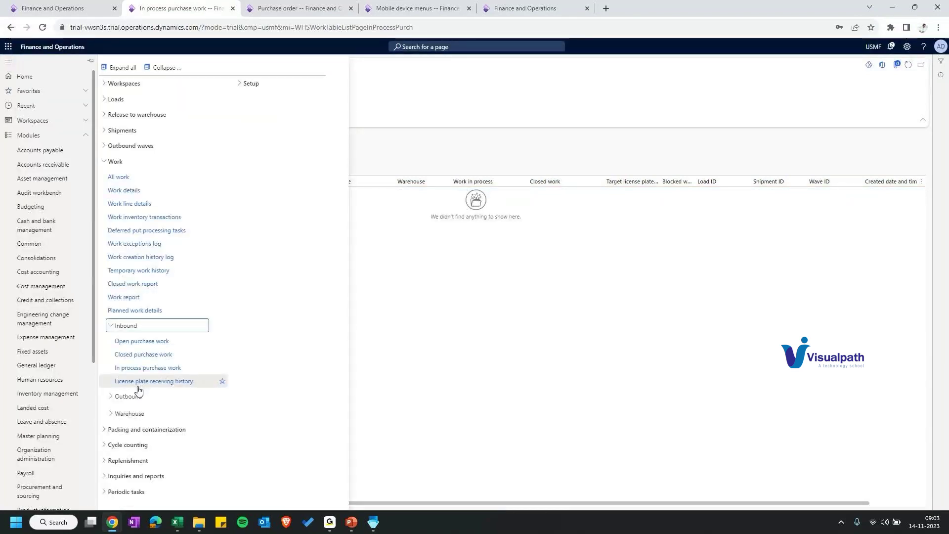
click(142, 341)
Step: Reassign work USMF-000020 and check the mobile Work List
click(389, 207)
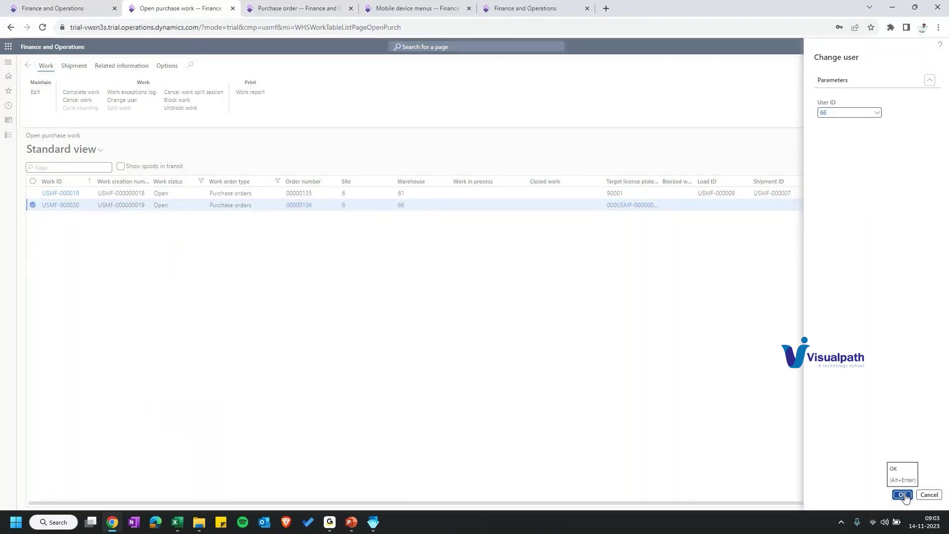
click(903, 495)
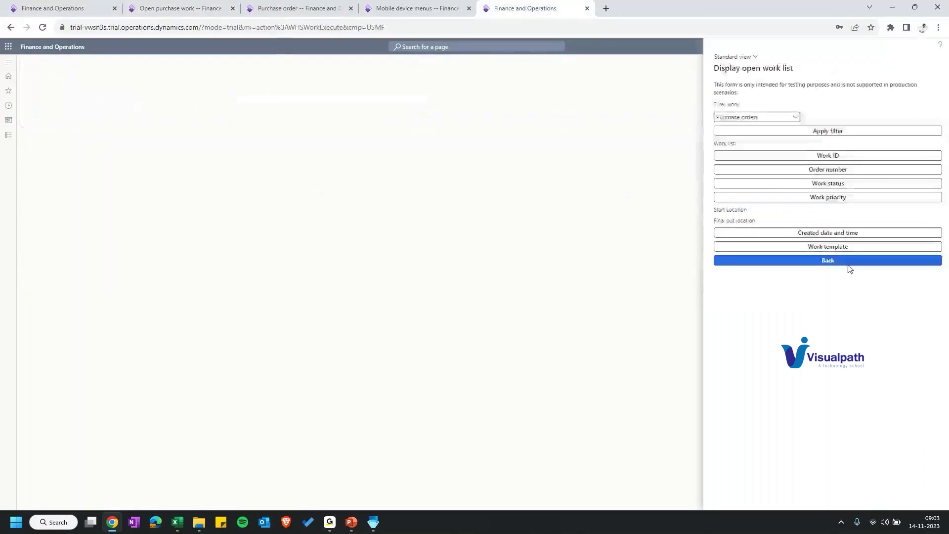
click(847, 262)
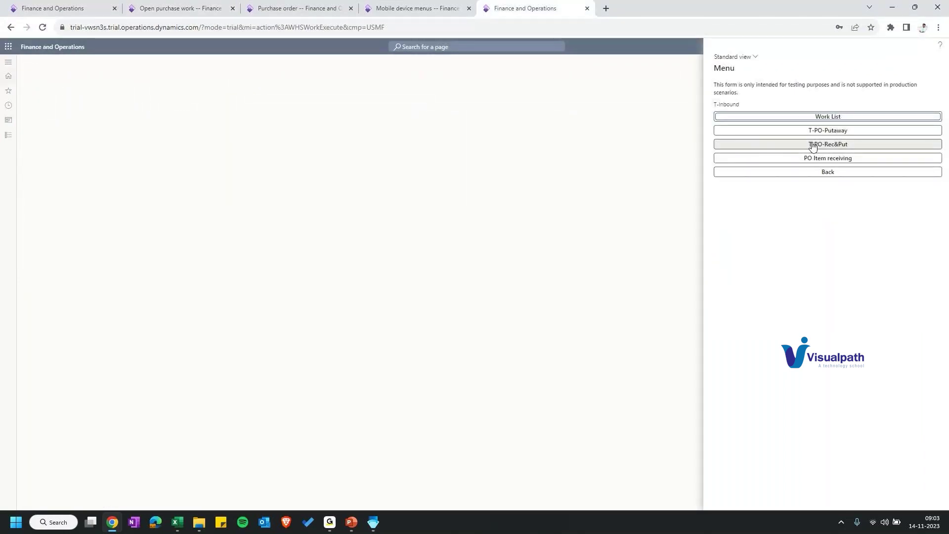
click(813, 147)
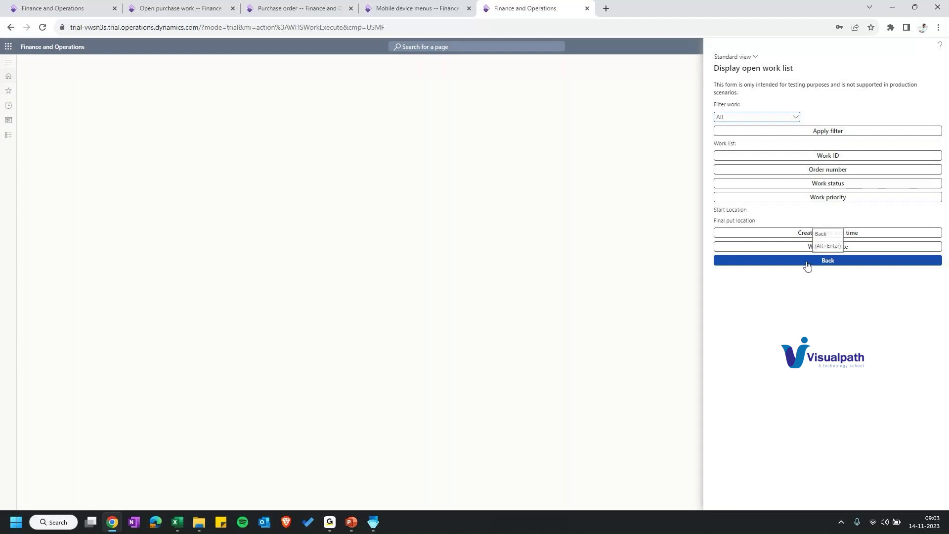
Step: Open work USMF-000020's details and confirm changing it to the chosen user
click(180, 8)
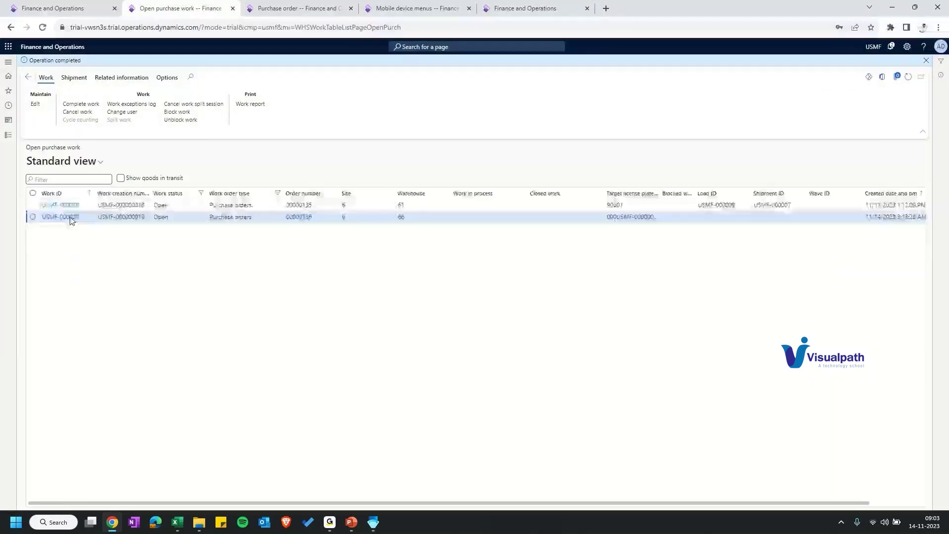
click(70, 218)
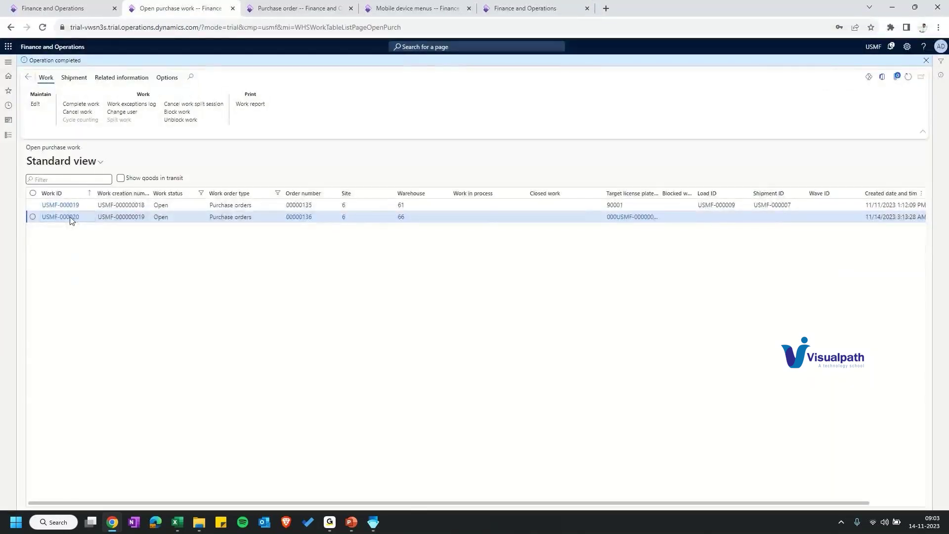
drag(406, 504, 620, 511)
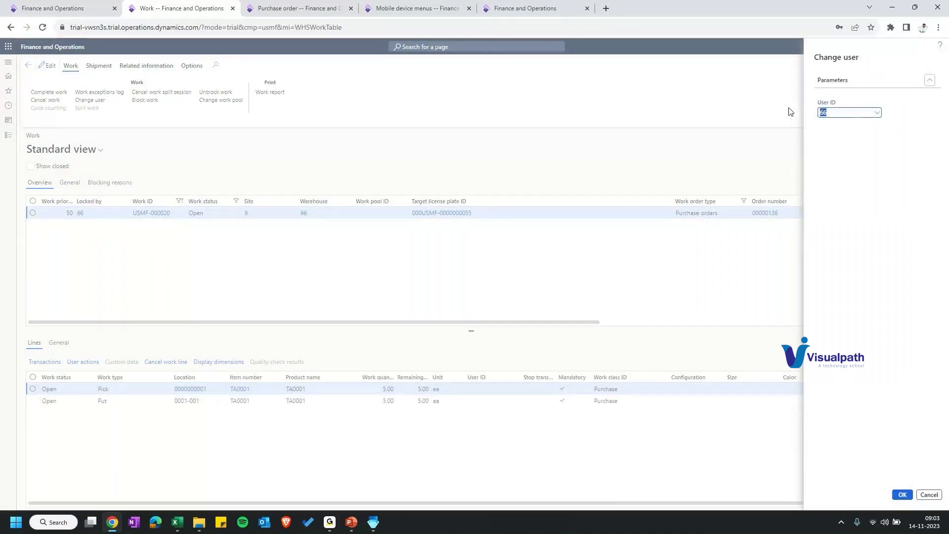
key(Return)
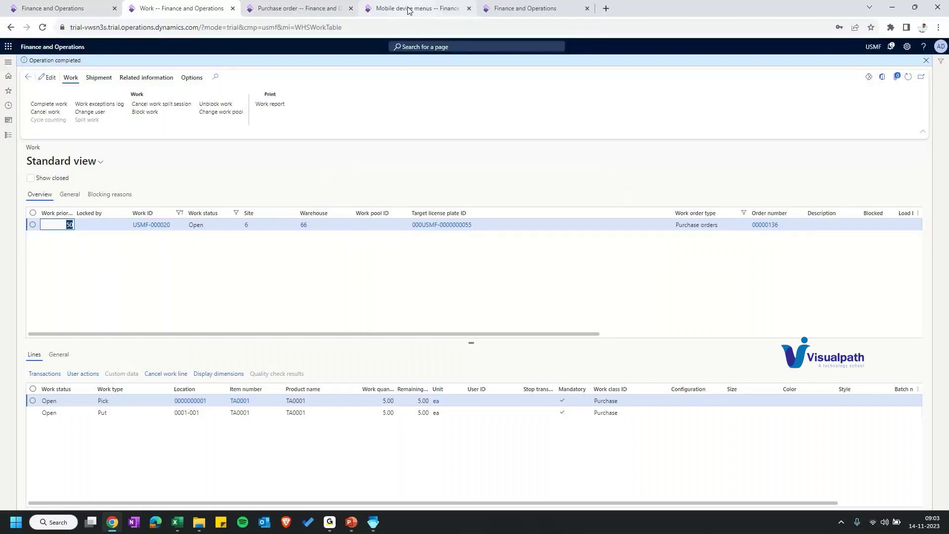
Step: Go to Mobile device menu items and select the Work List item with its Purchase work class
click(524, 8)
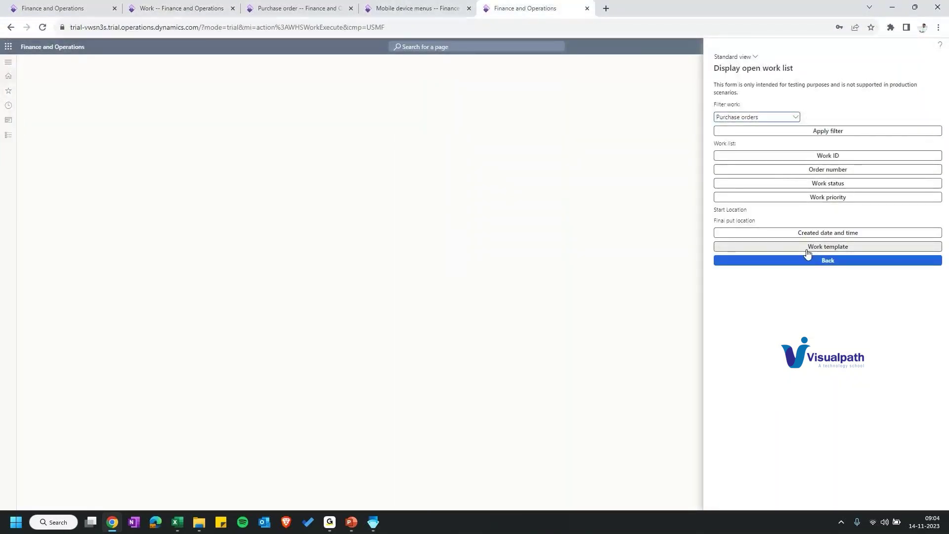
click(178, 8)
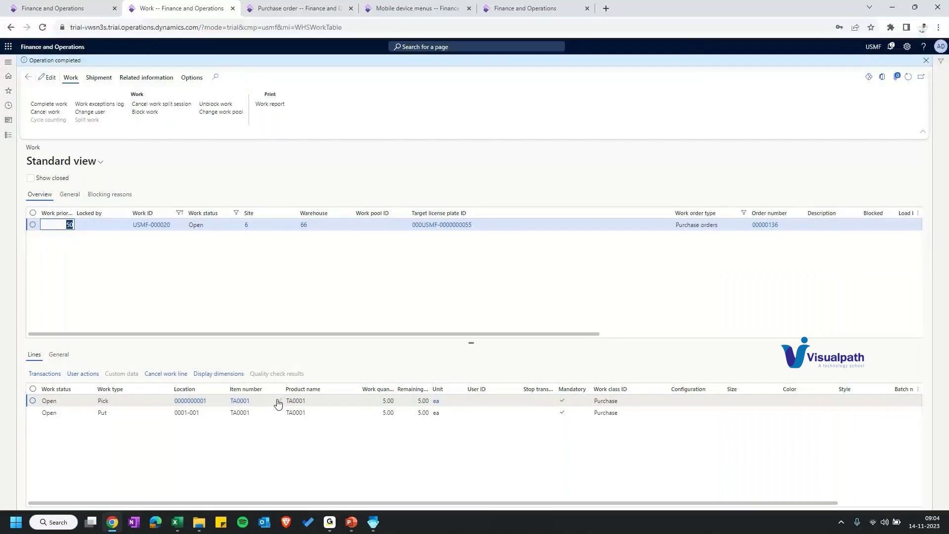
key(ctrl+Tab)
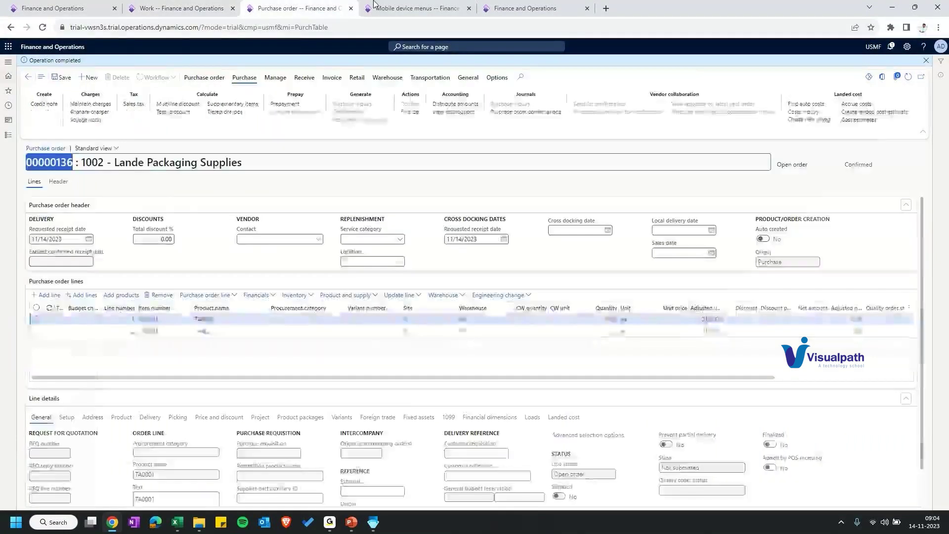
key(ctrl+Tab)
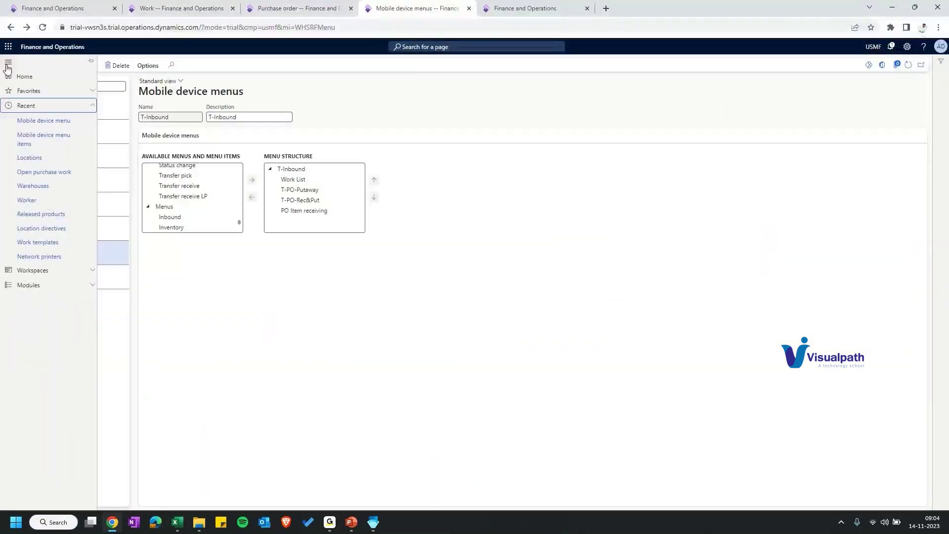
click(43, 139)
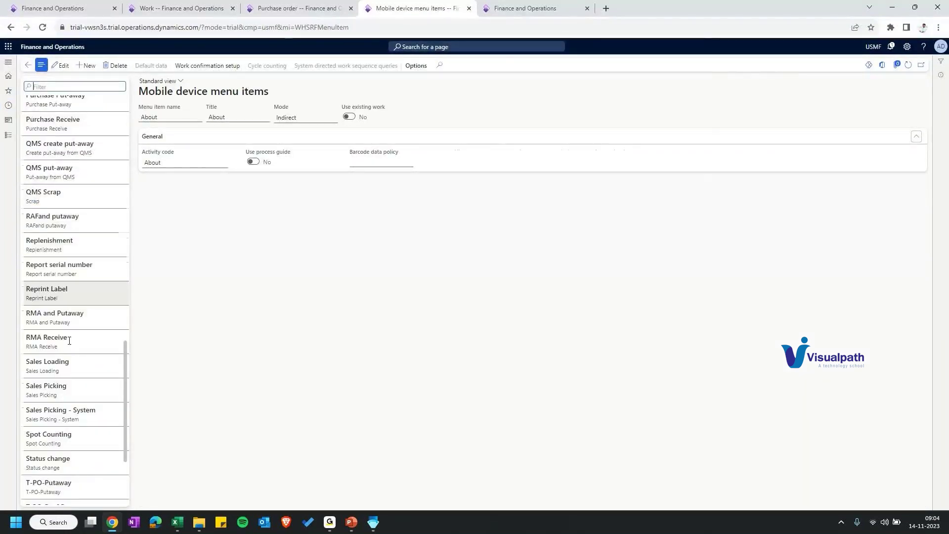
scroll(69, 340, down, 3)
click(49, 487)
click(539, 5)
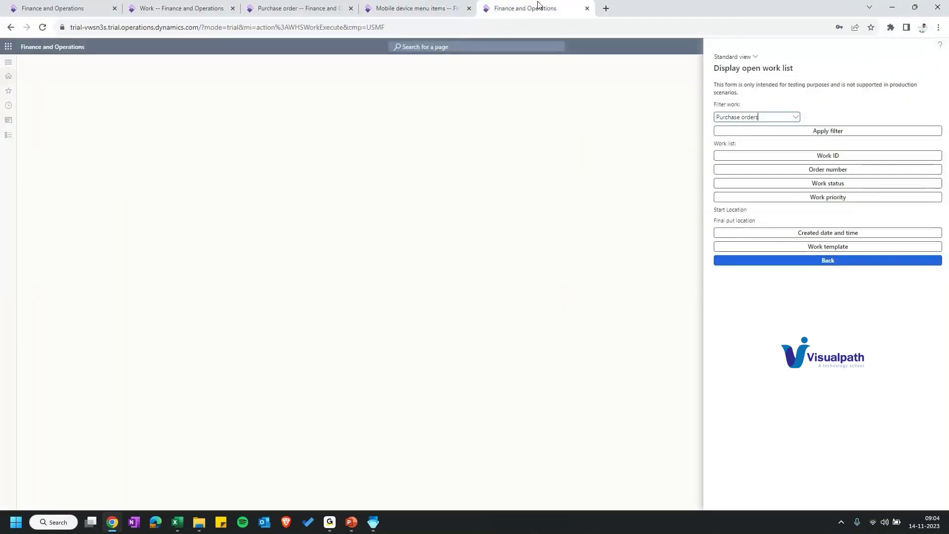
click(417, 8)
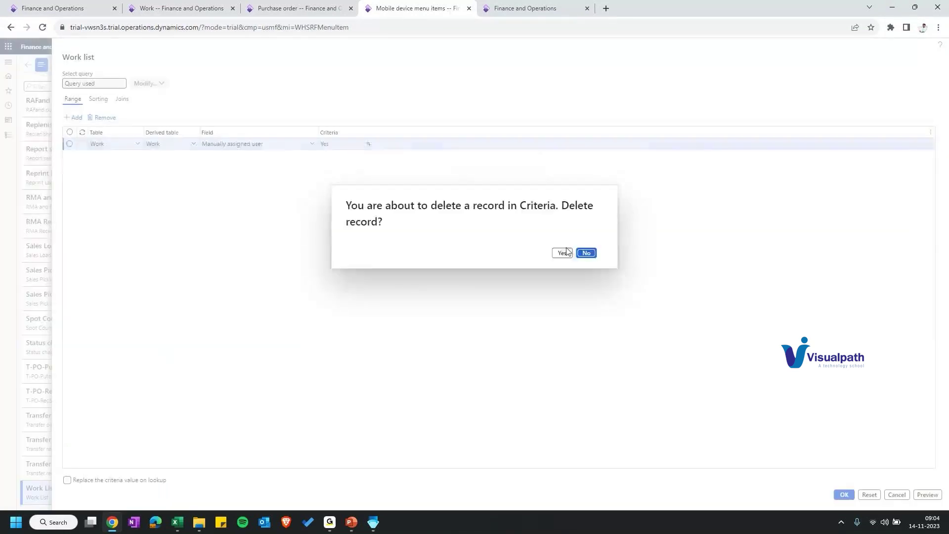
Step: Remove the range criterion from the Work List query, then edit the item and select its title
click(562, 252)
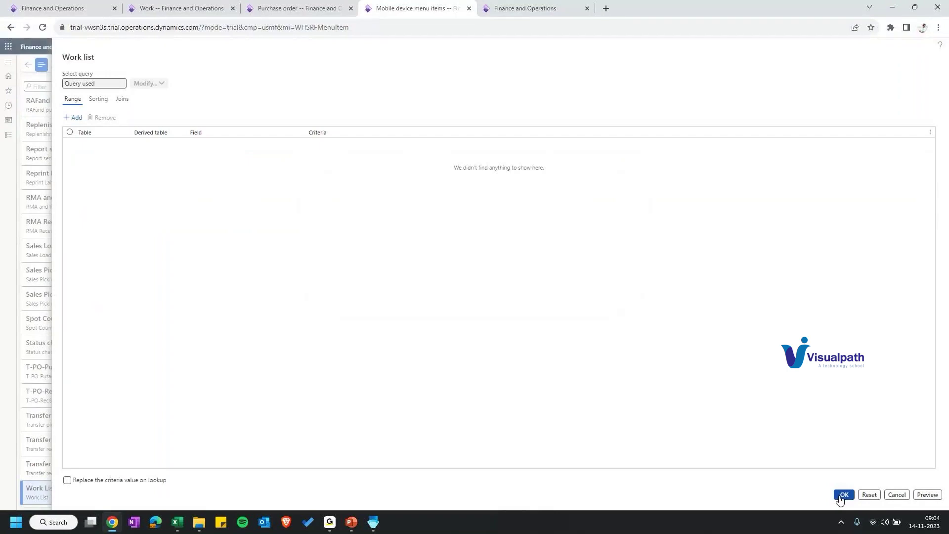
click(840, 496)
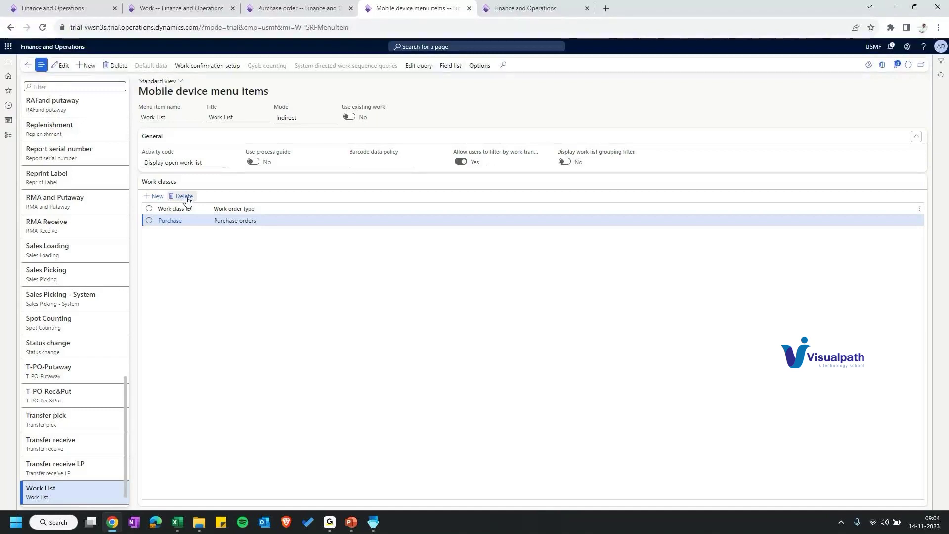
click(276, 117)
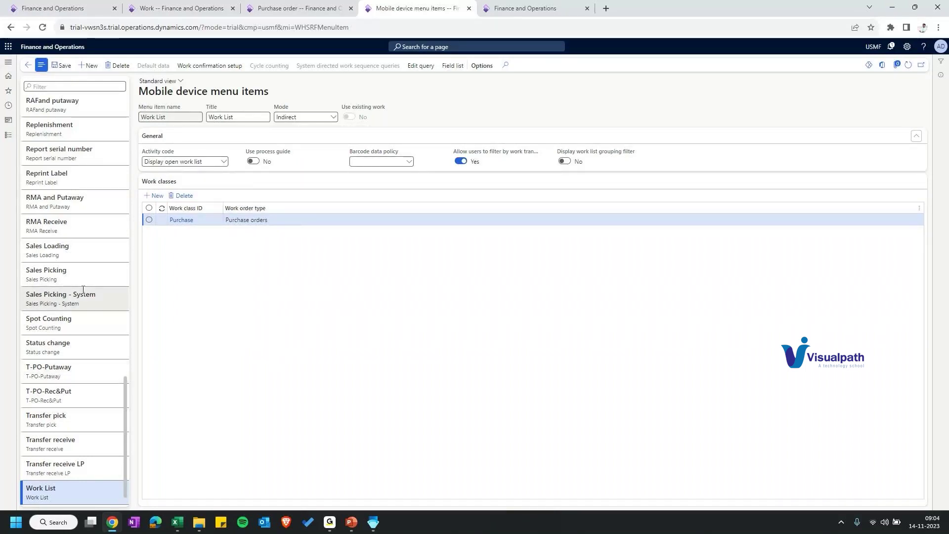
drag(55, 488, 20, 488)
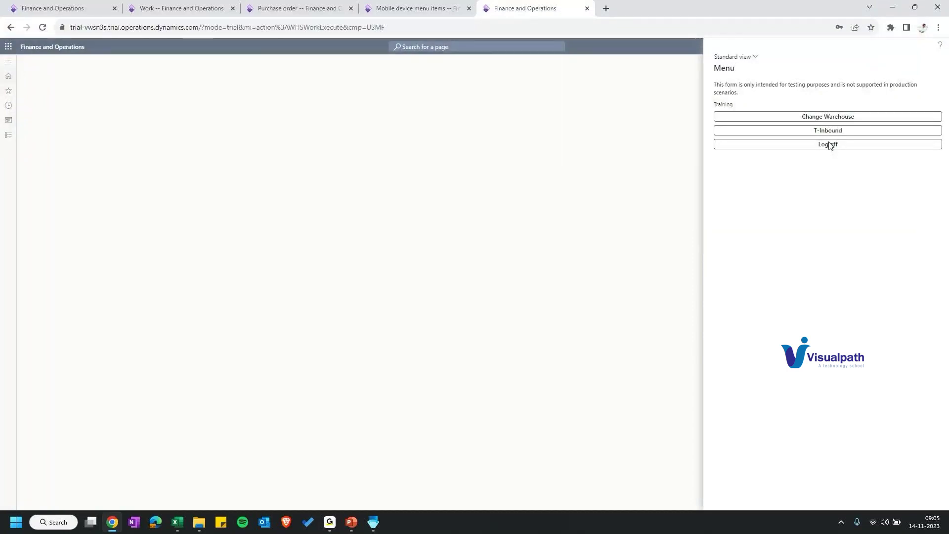
Step: Log the mobile user off and back in, opening T-Inbound and changing the warehouse
click(829, 143)
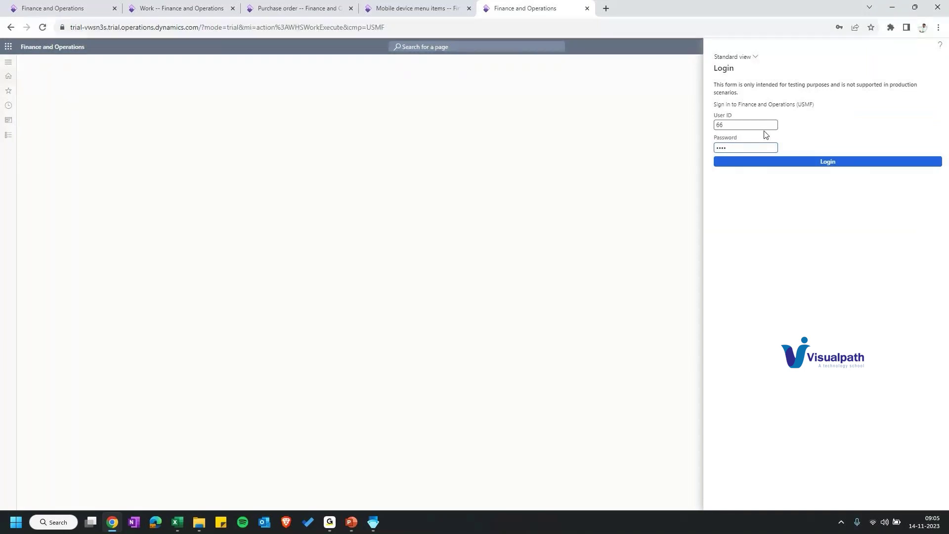
key(Return)
click(815, 119)
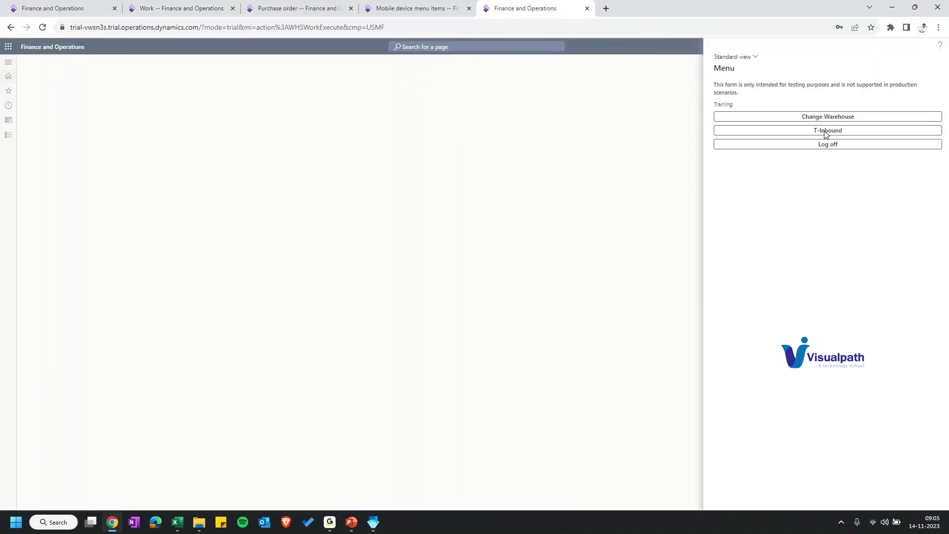
click(826, 132)
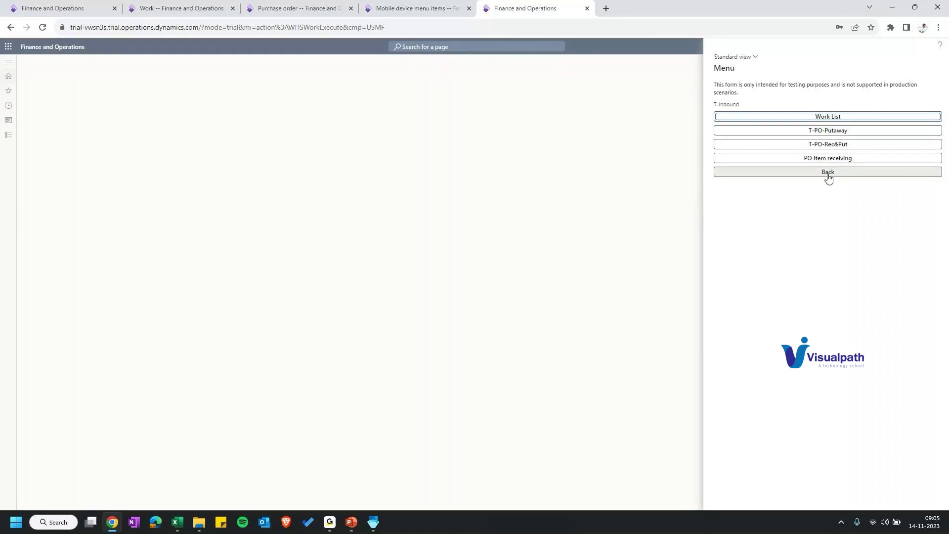
click(829, 173)
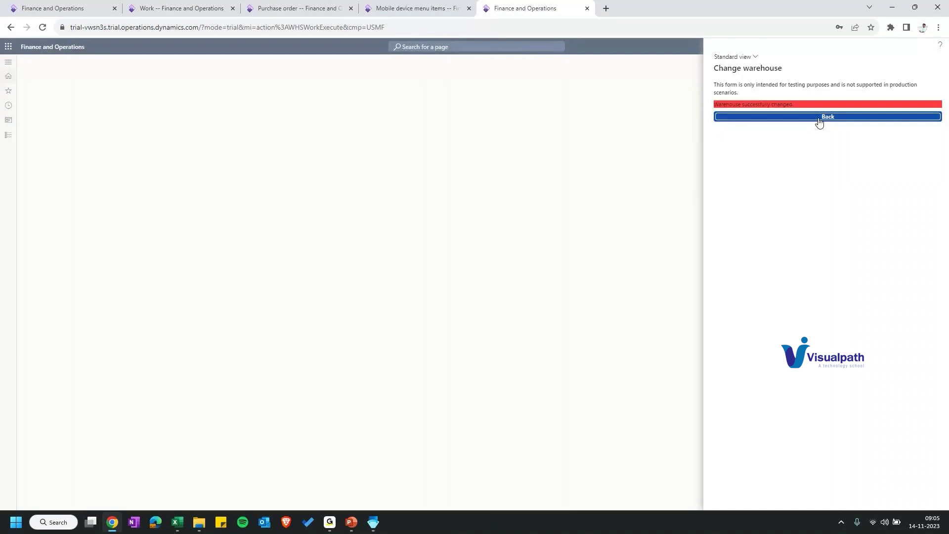
Step: Open the mobile work list and leave its filter set to All
click(819, 121)
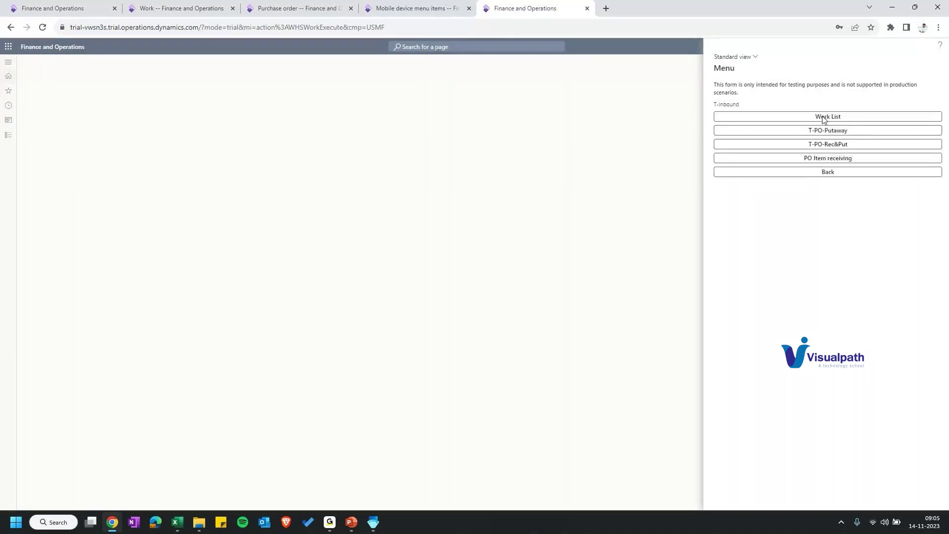
click(824, 119)
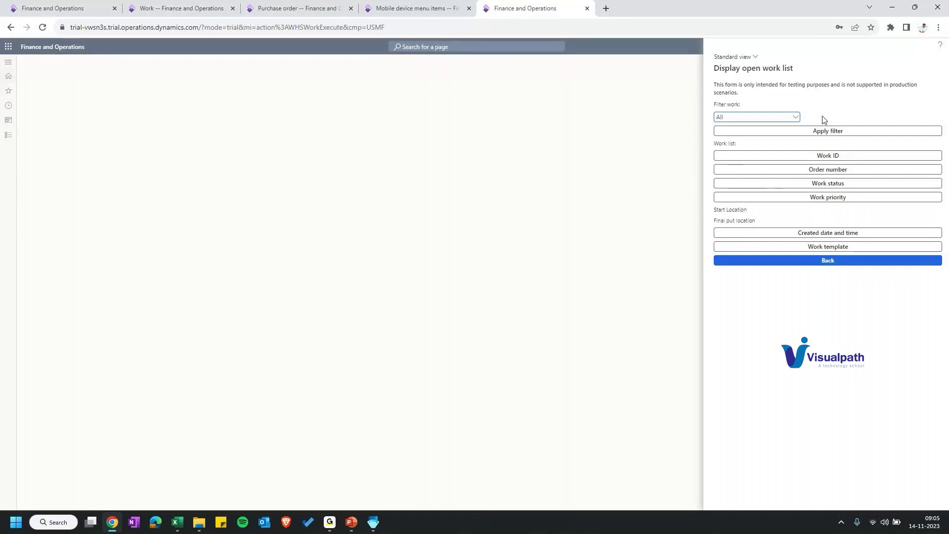
click(795, 117)
click(796, 117)
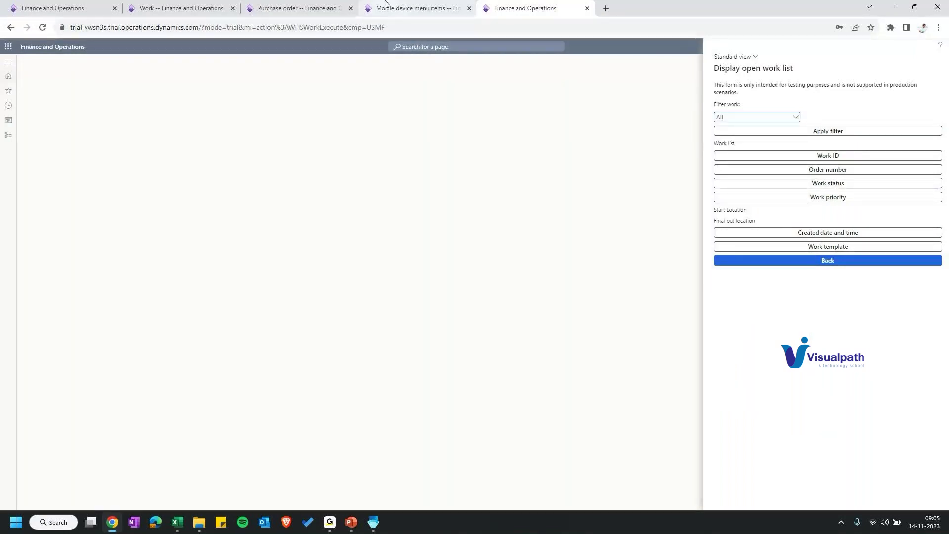
click(386, 6)
Step: Name the new menu item 'T-Work List' and copy that name into its title
click(168, 118)
text(T-)
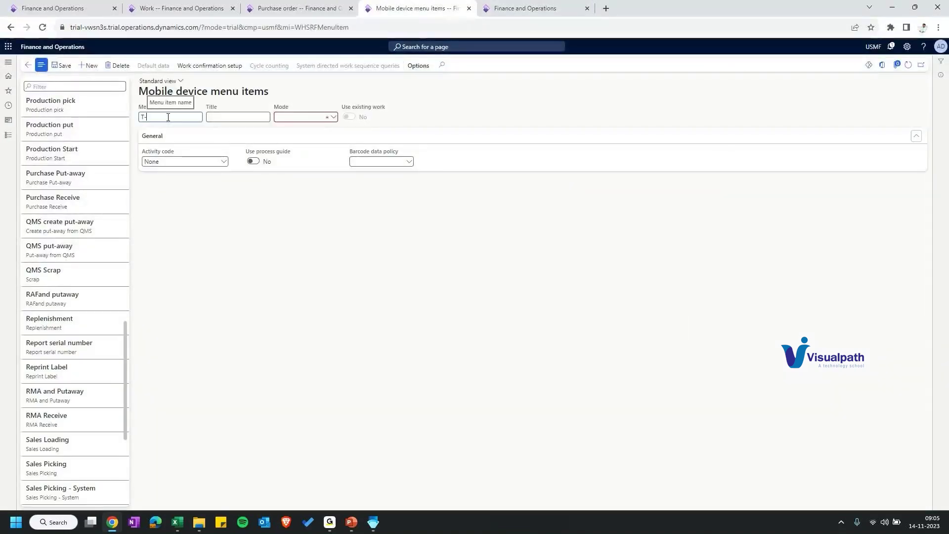
text(Work List)
key(Tab)
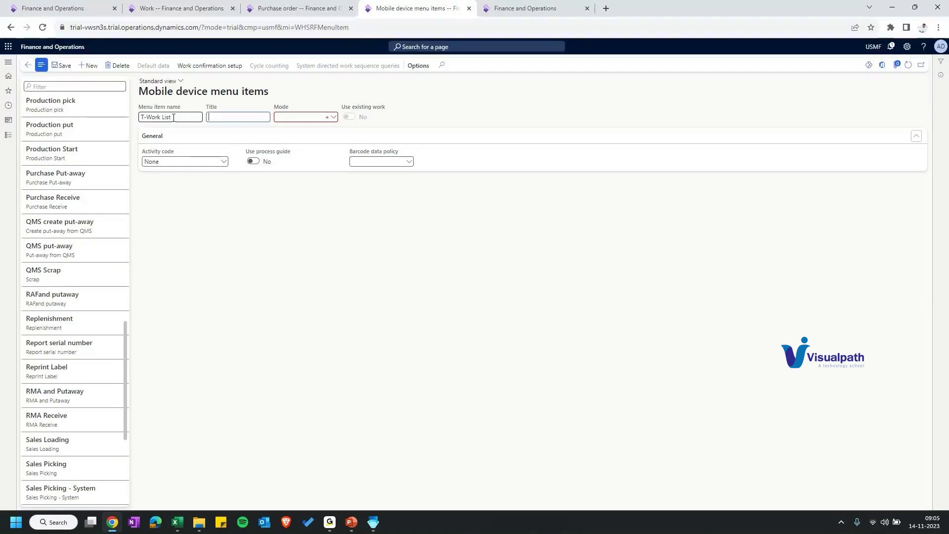
triple_click(166, 119)
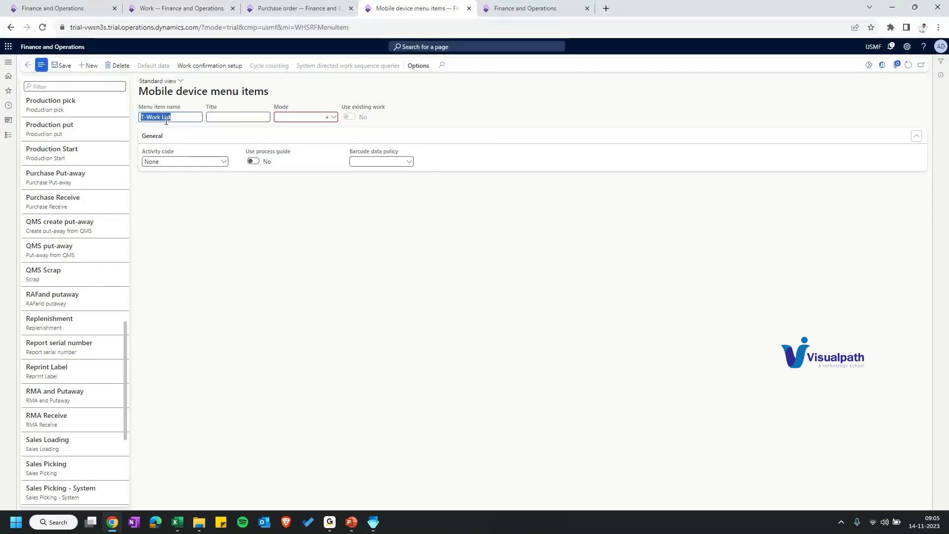
key(ctrl+c)
key(Tab)
key(ctrl+v)
Step: Set T-Work List's activity code to Display open work list
click(224, 161)
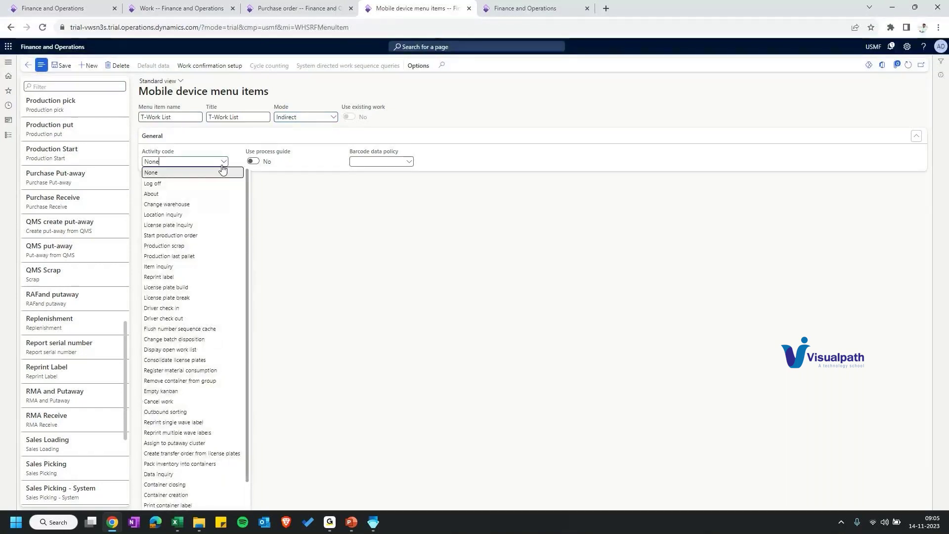
scroll(163, 287, down, 1)
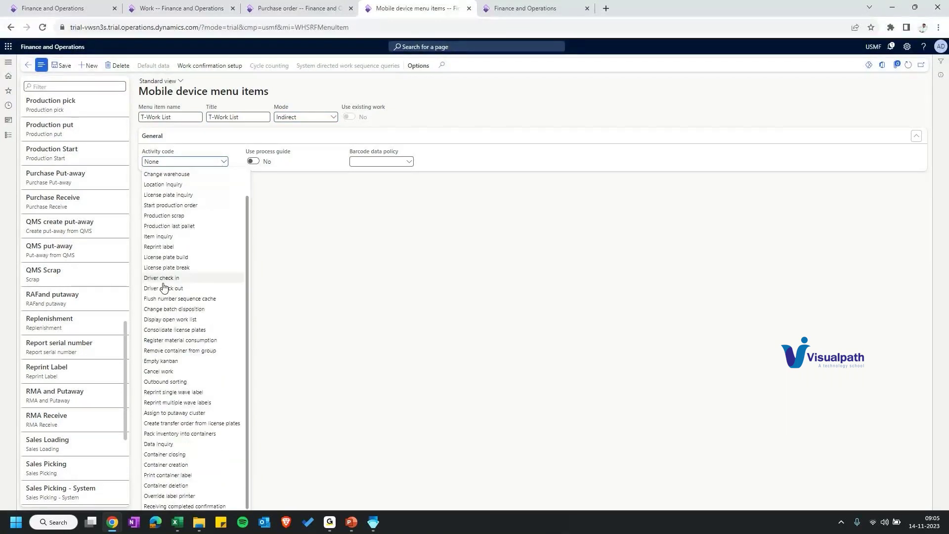
scroll(161, 217, up, 1)
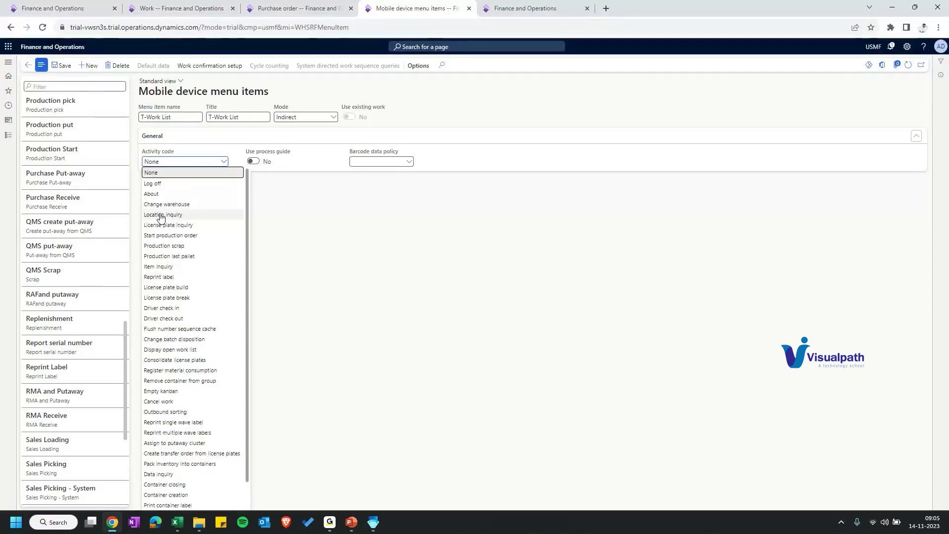
scroll(161, 217, down, 1)
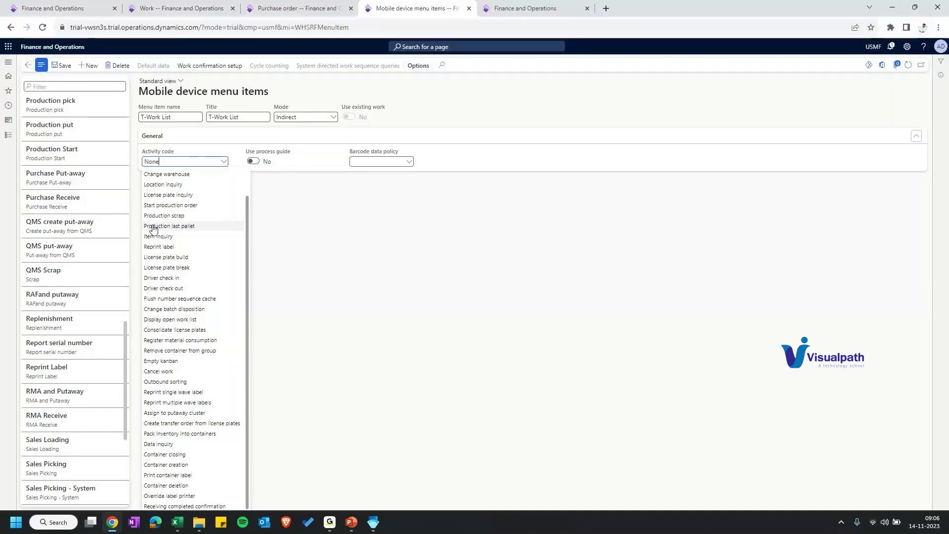
scroll(153, 226, up, 1)
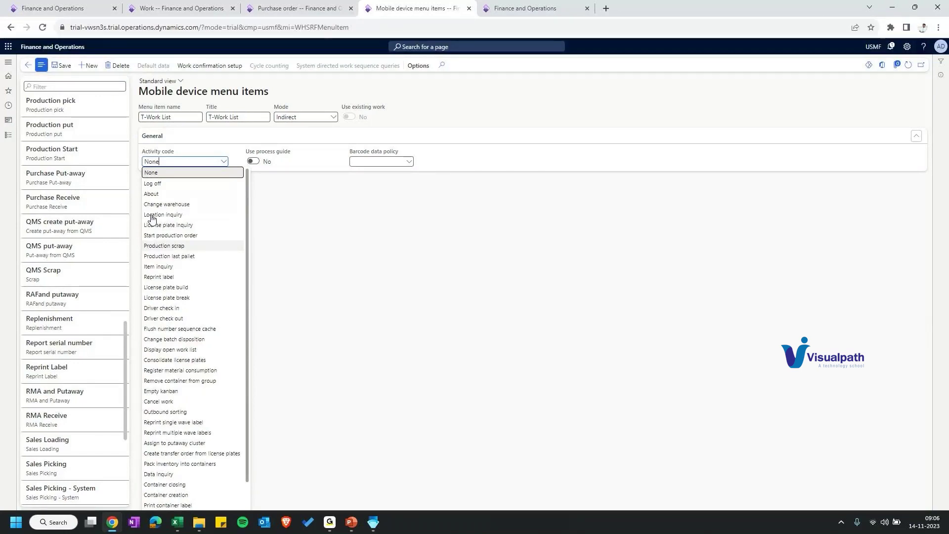
click(161, 350)
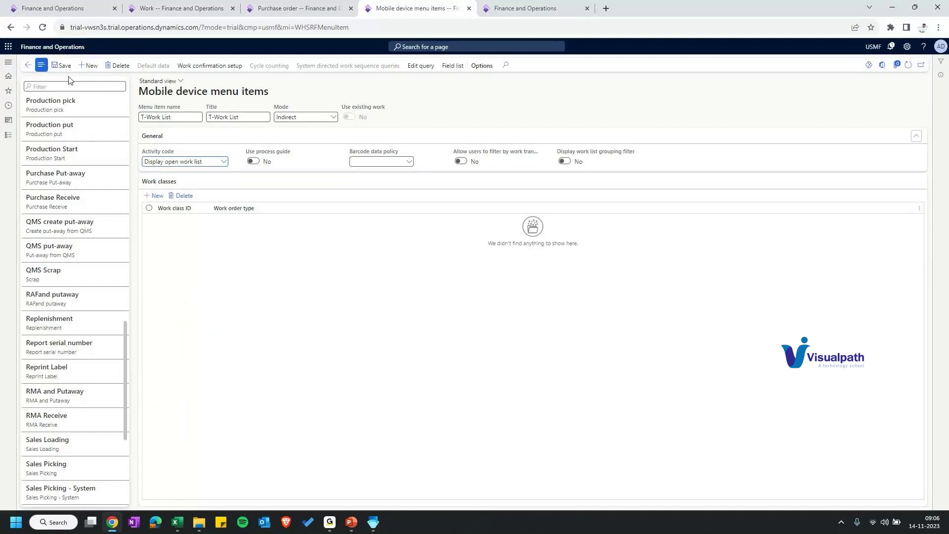
click(7, 63)
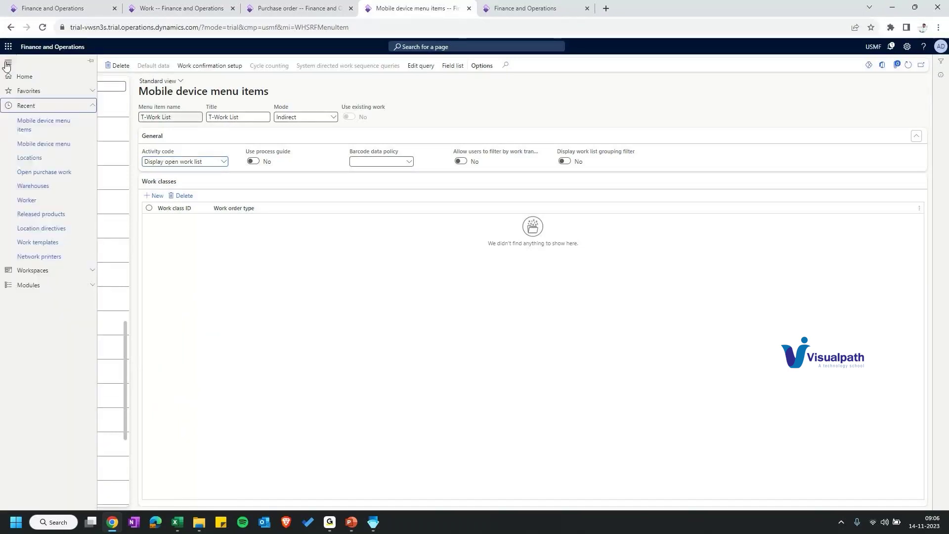
Step: Add T-Work List to the T-Inbound mobile device menu structure
click(27, 157)
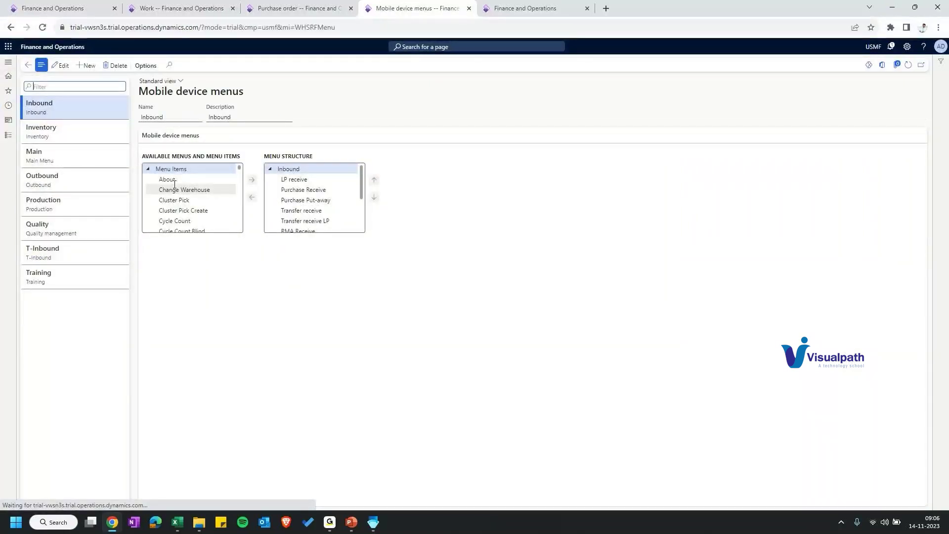
scroll(191, 207, down, 3)
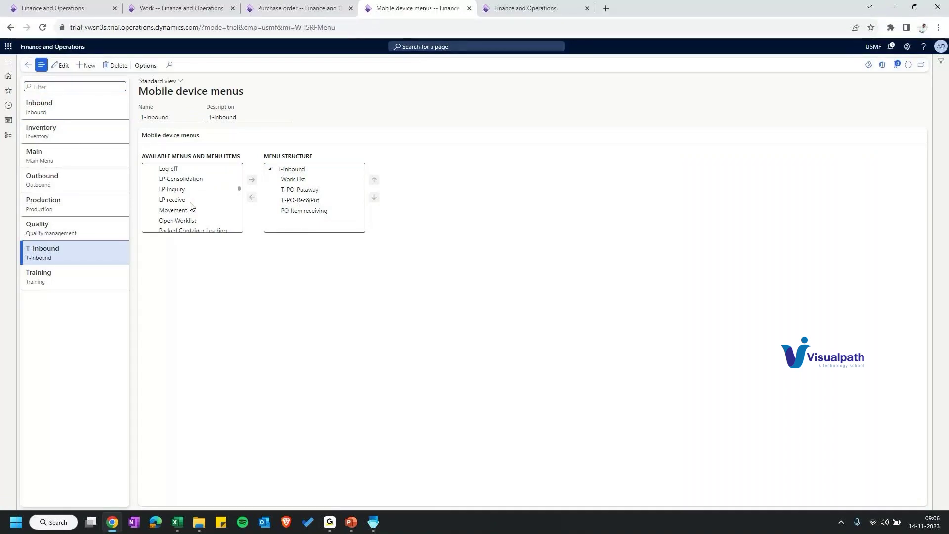
scroll(190, 207, down, 10)
click(173, 214)
click(251, 172)
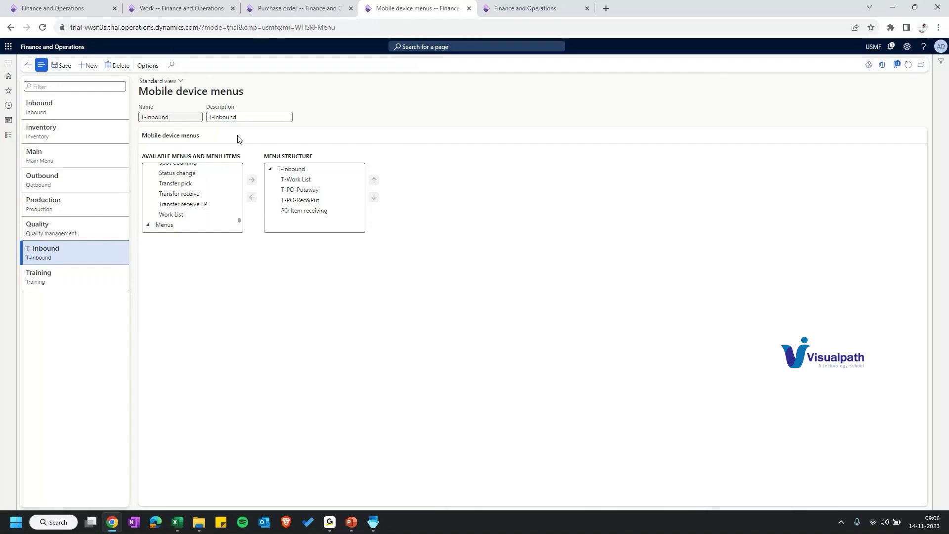
key(ctrl+Tab)
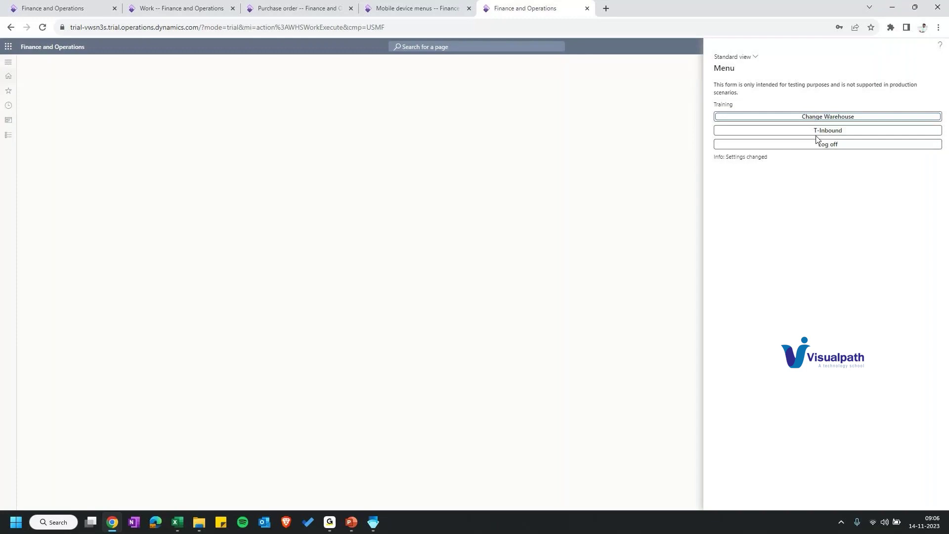
Step: Review the T-Work List open work, unblock work USMF-000020, and return to purchase order 00000136
click(816, 132)
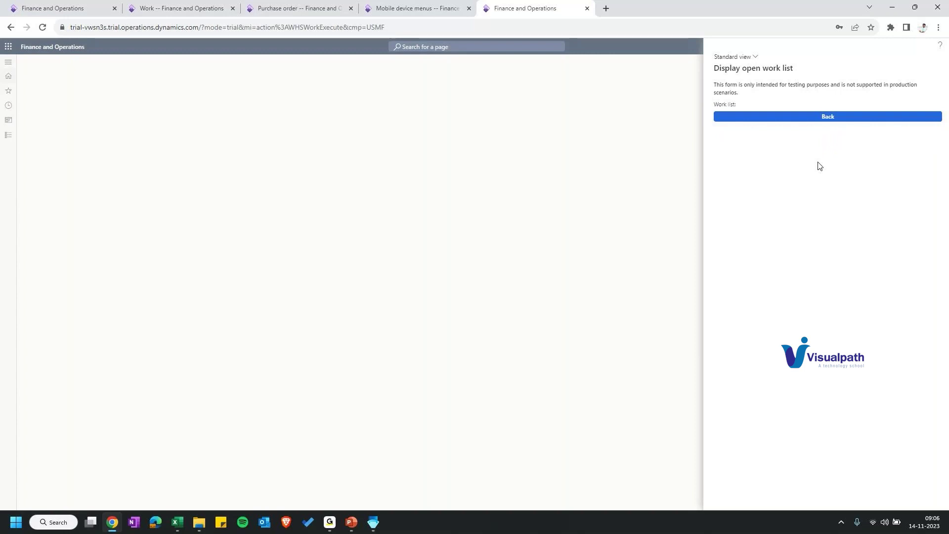
key(ctrl+2)
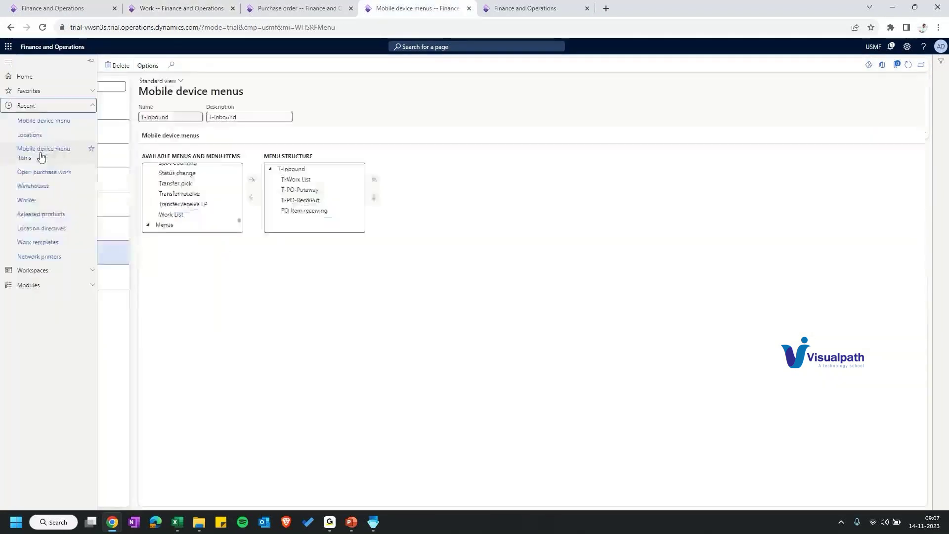
click(40, 154)
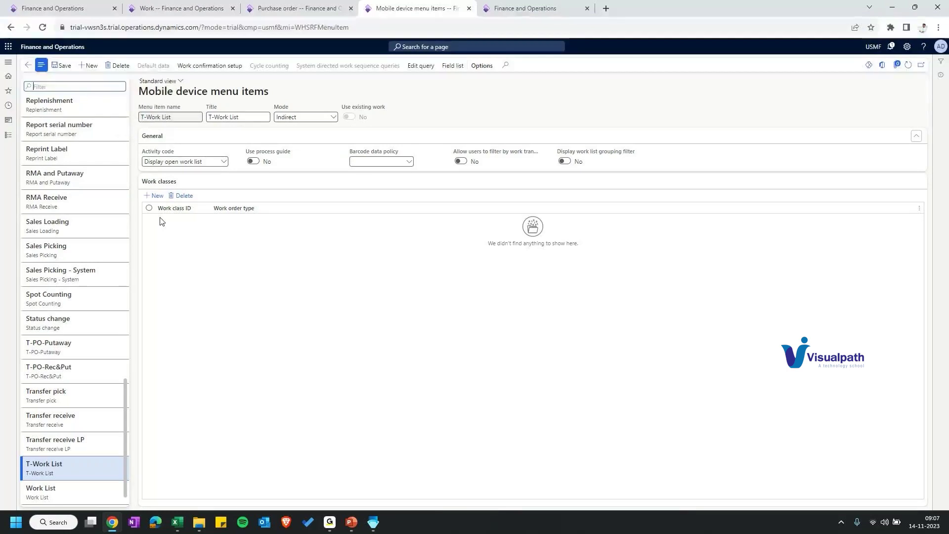
key(ctrl+2)
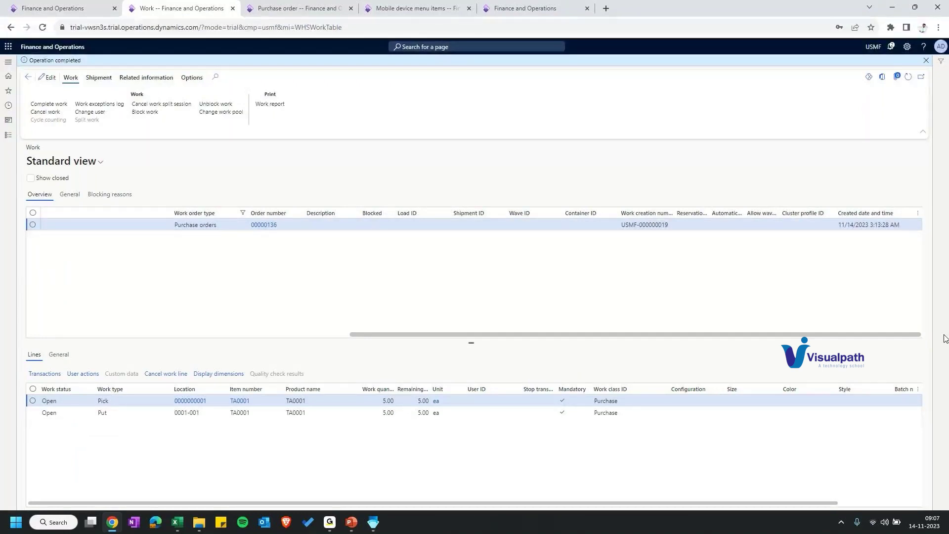
click(212, 104)
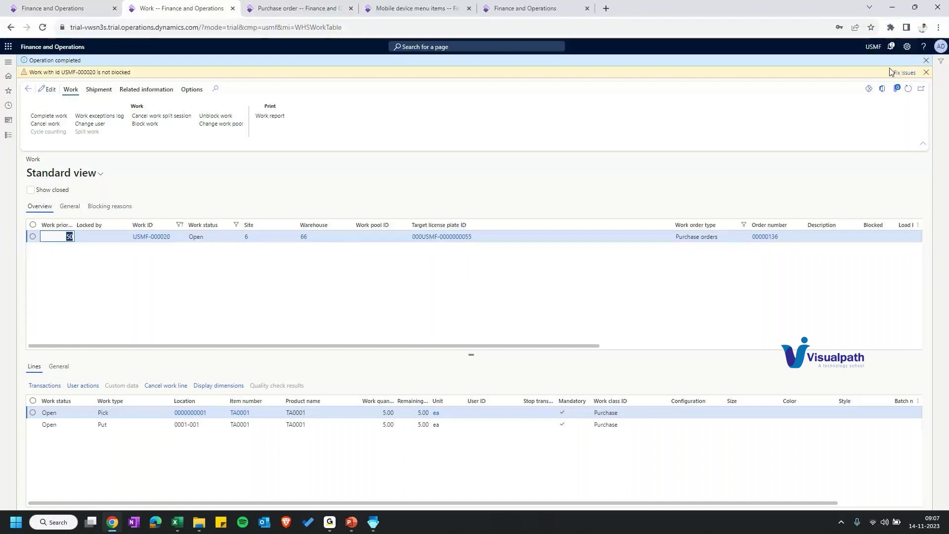
key(ctrl+Tab)
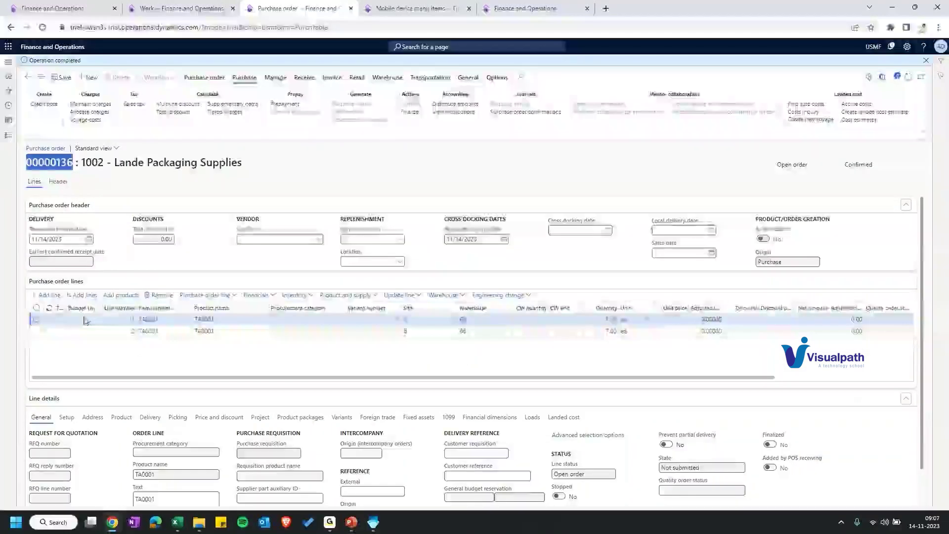
Step: Add a third line to purchase order 00000136 for 2 ea of item TA0001
key(alt+n)
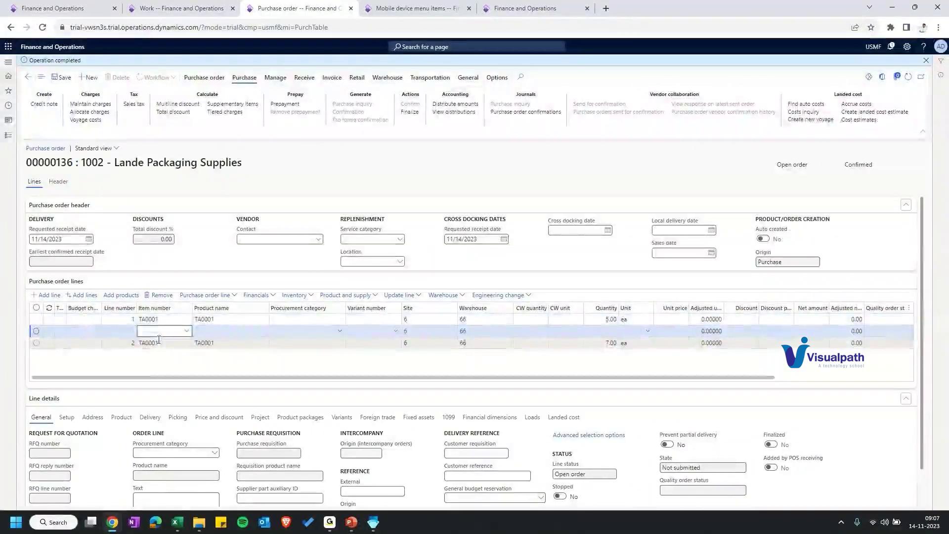
text(TA0001)
click(596, 332)
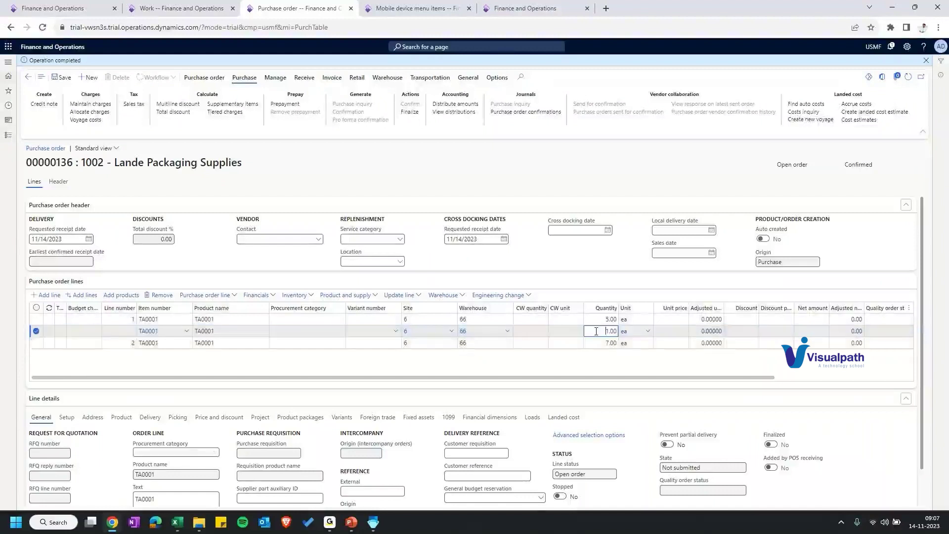
text(2)
key(Tab)
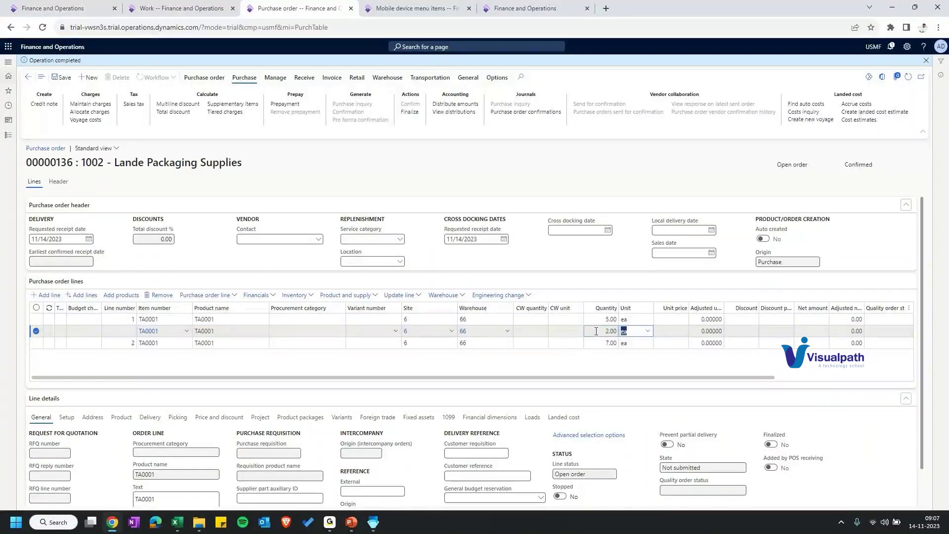
click(219, 81)
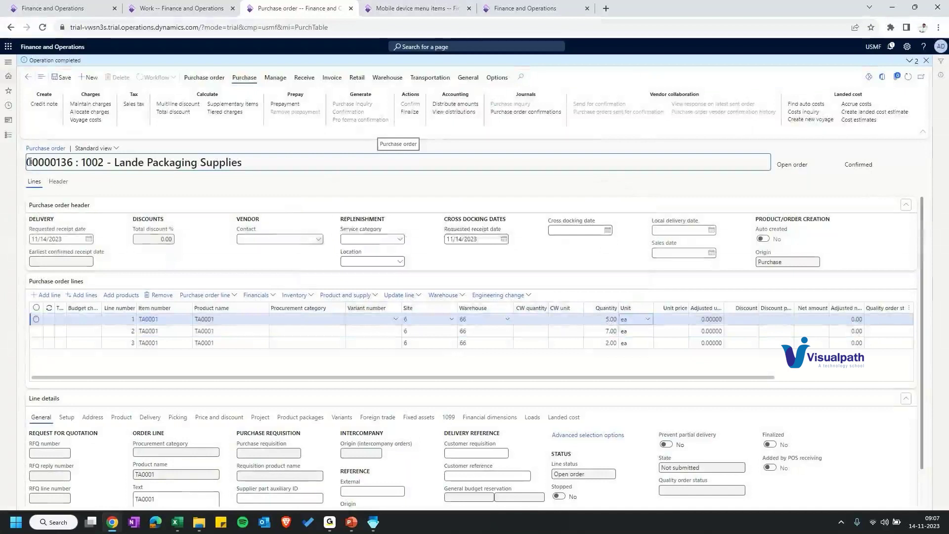
click(525, 8)
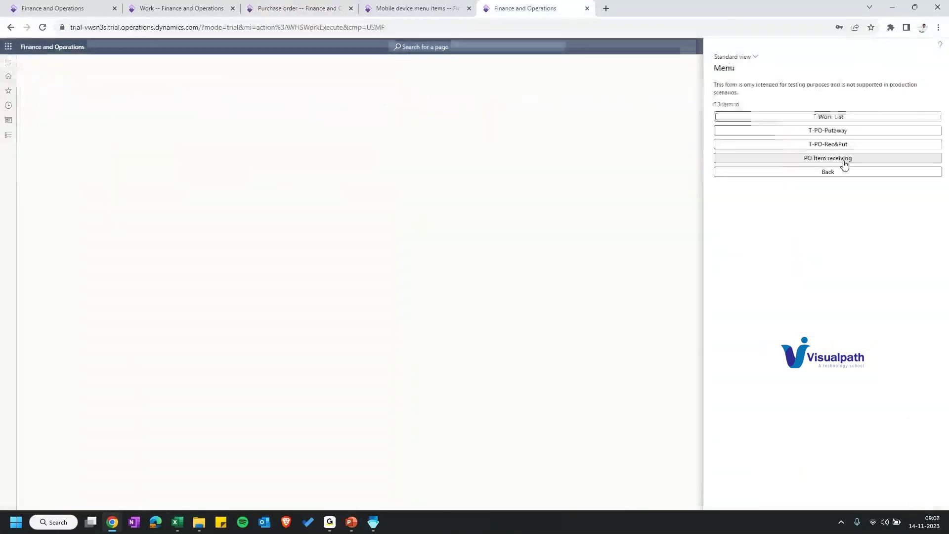
Step: Receive 2 ea of TA0001 against purchase order 00000136 in the mobile app
click(845, 158)
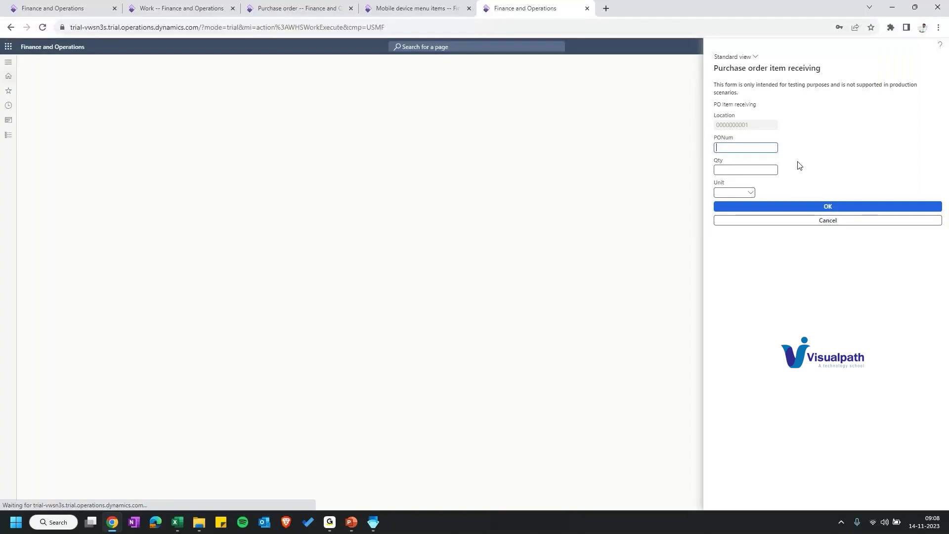
key(ctrl+2)
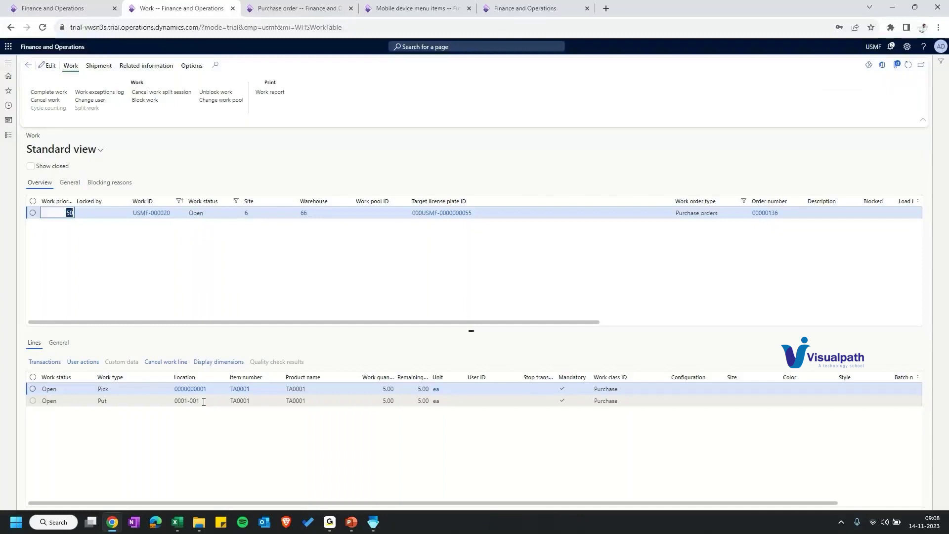
key(ctrl+5)
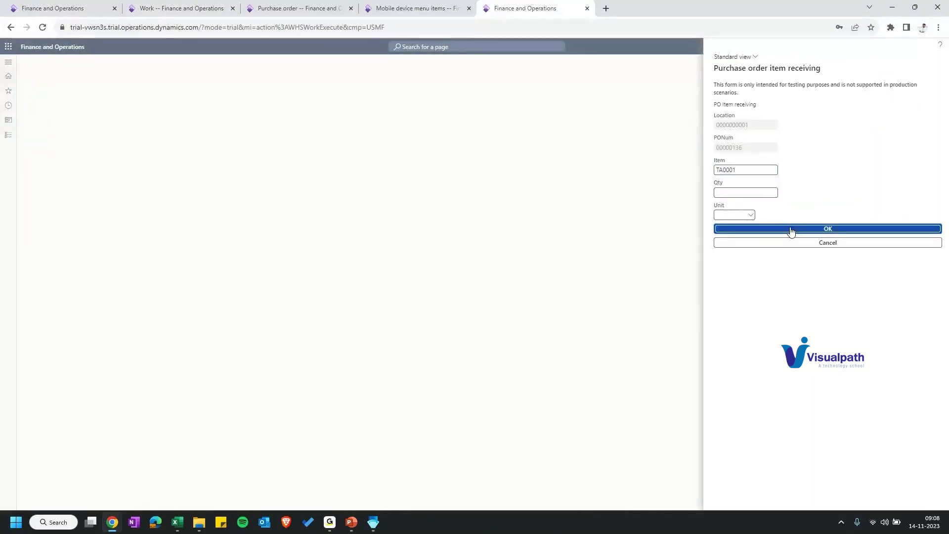
click(745, 248)
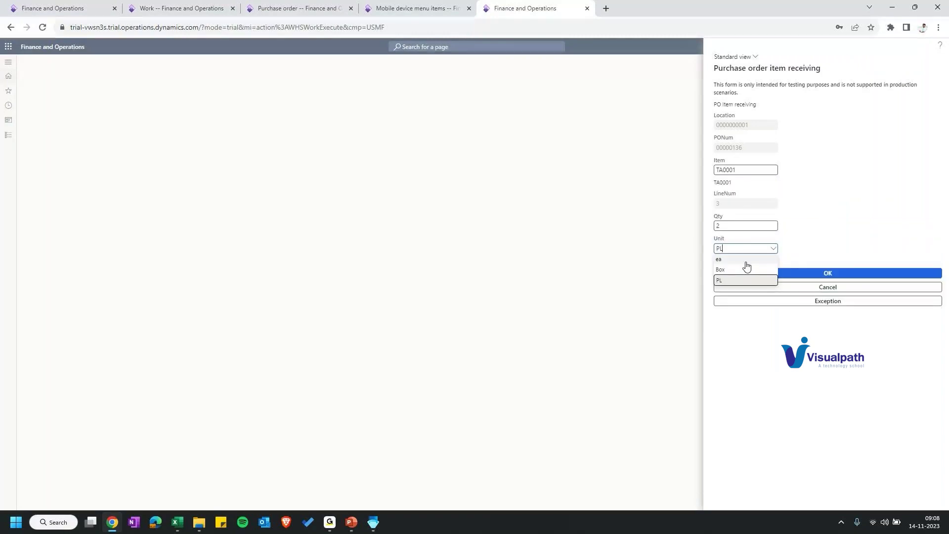
click(746, 265)
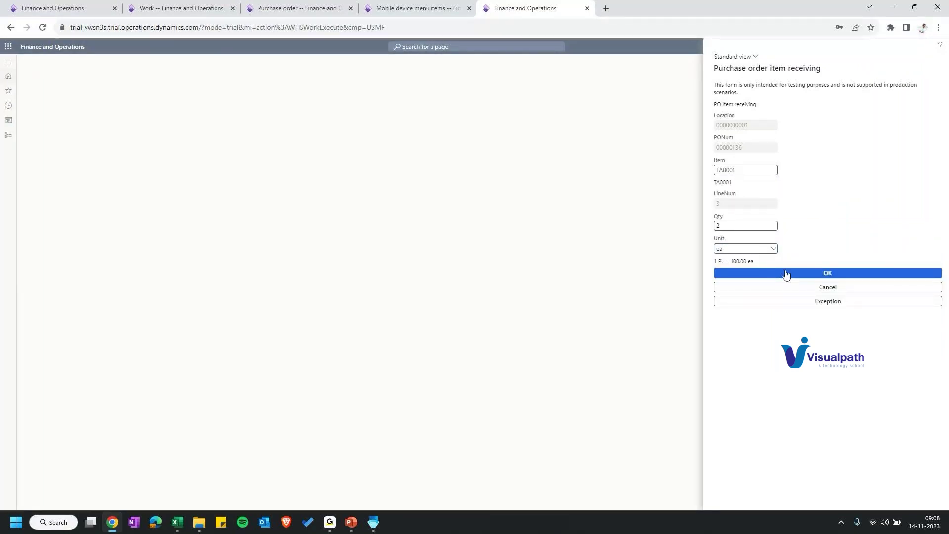
click(786, 274)
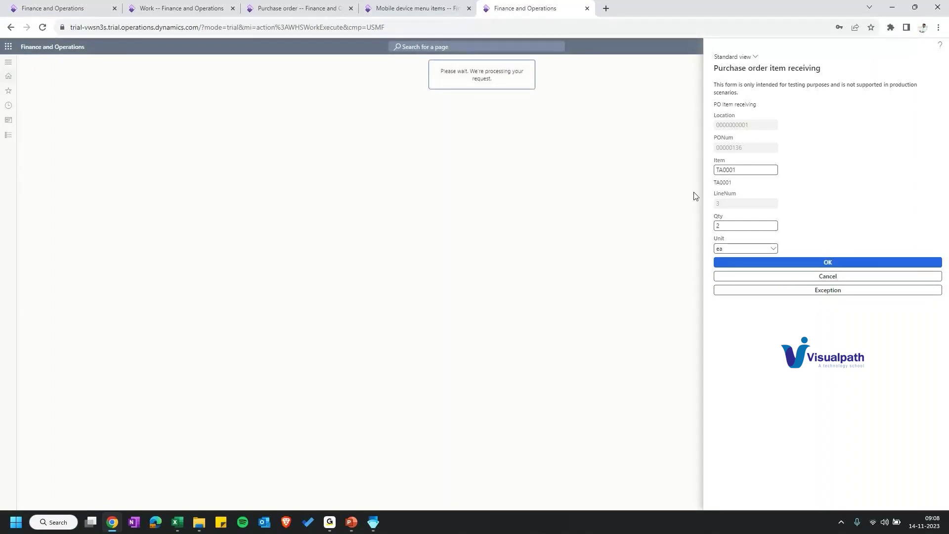
Step: Check the T-Work List, go back to the Training menu, and select the Work List menu item
click(770, 117)
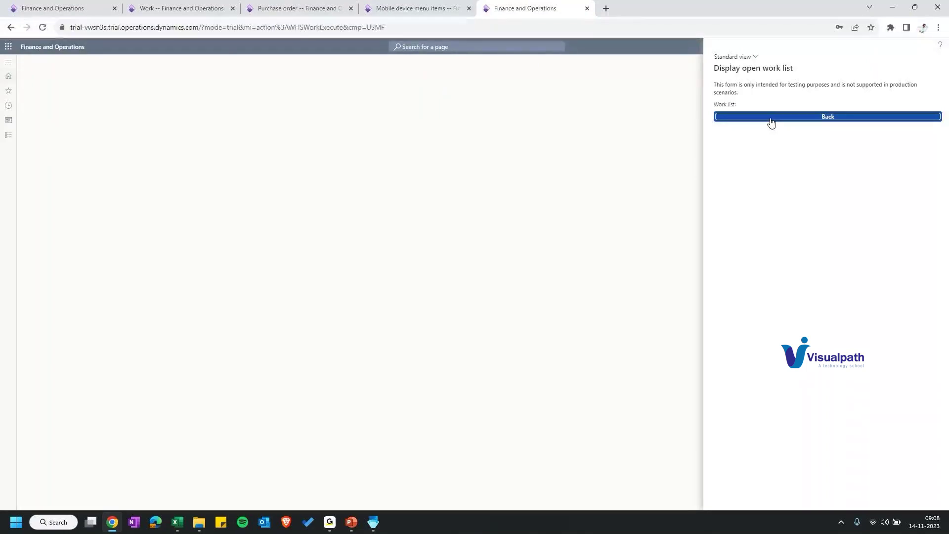
click(770, 118)
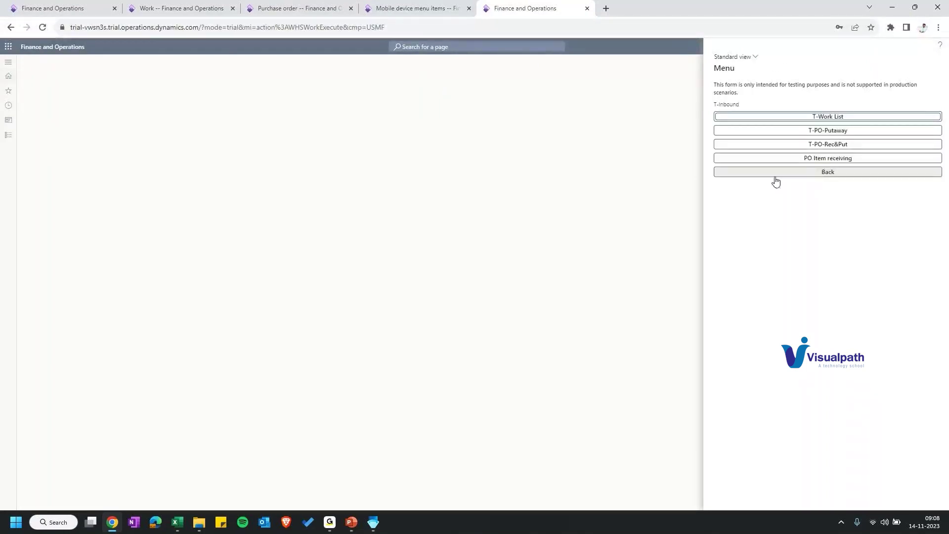
click(775, 173)
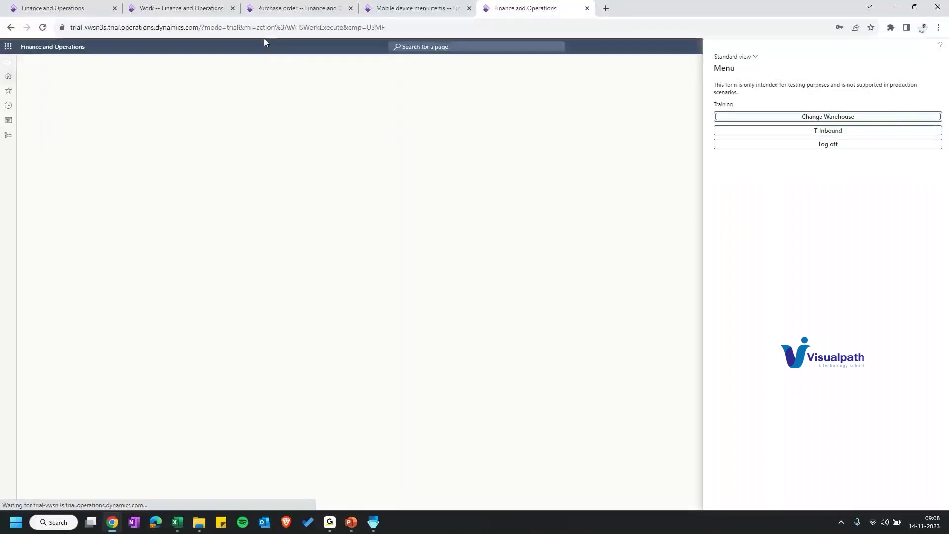
key(ctrl+shift+Tab)
click(61, 494)
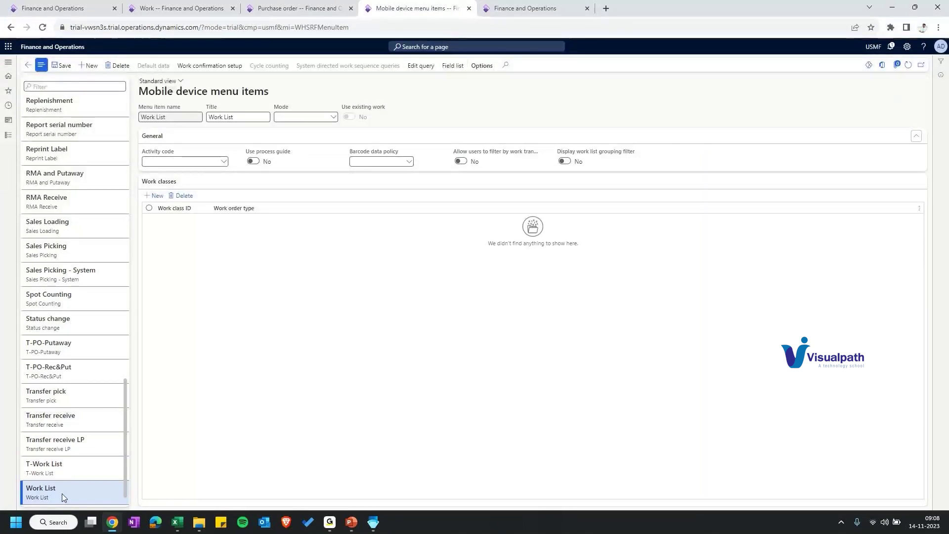
Step: Select the T-Work List menu item, turn on its process guide, and open its field list
click(64, 467)
click(253, 161)
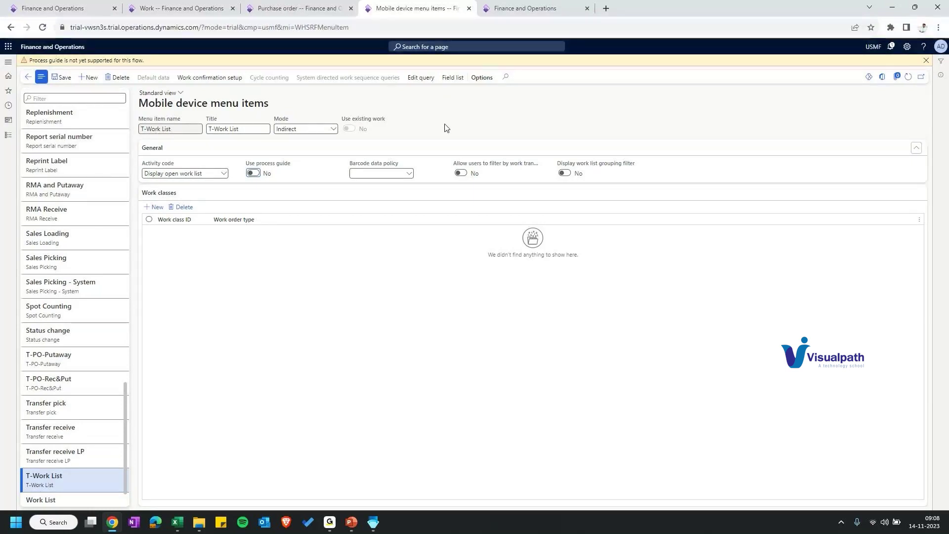
click(452, 77)
Step: Choose WorkId as the first display field for T-Work List and save the field list
scroll(136, 174, down, 3)
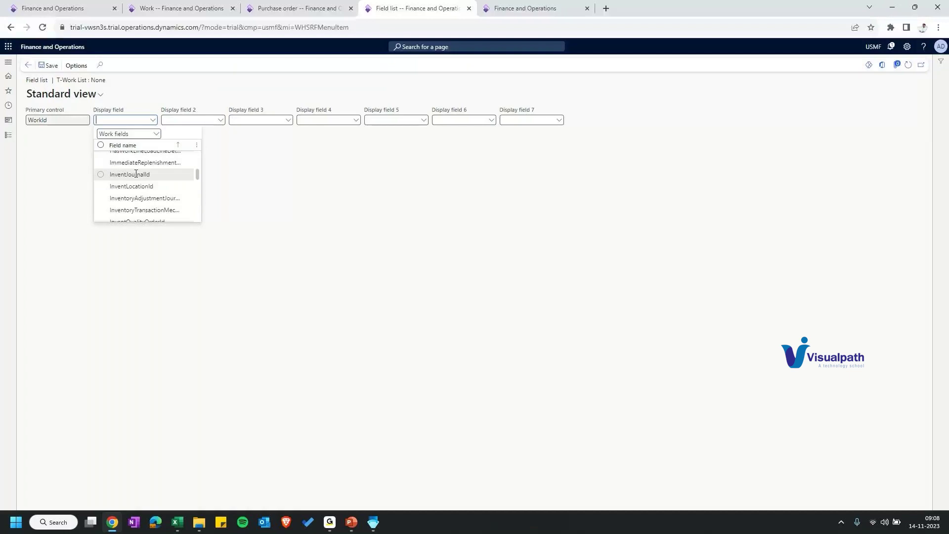
scroll(136, 174, down, 10)
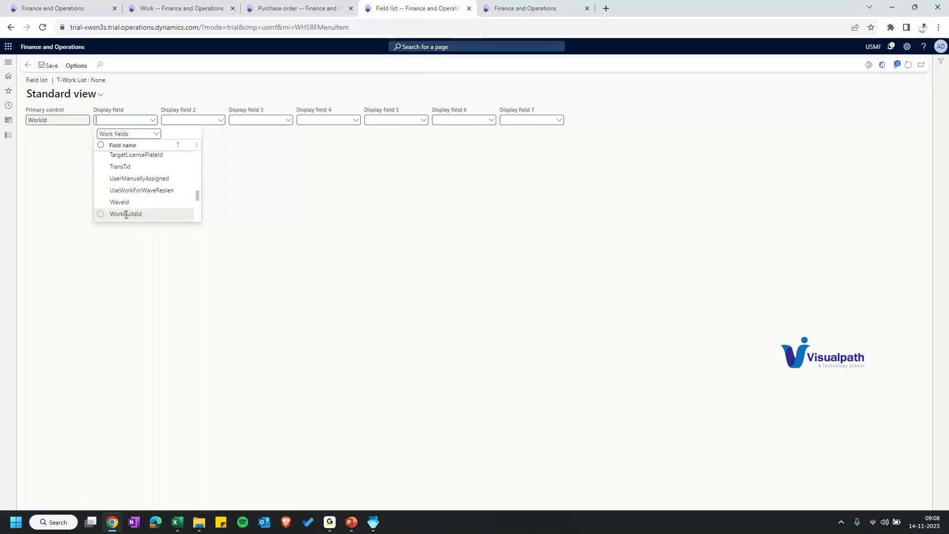
click(125, 215)
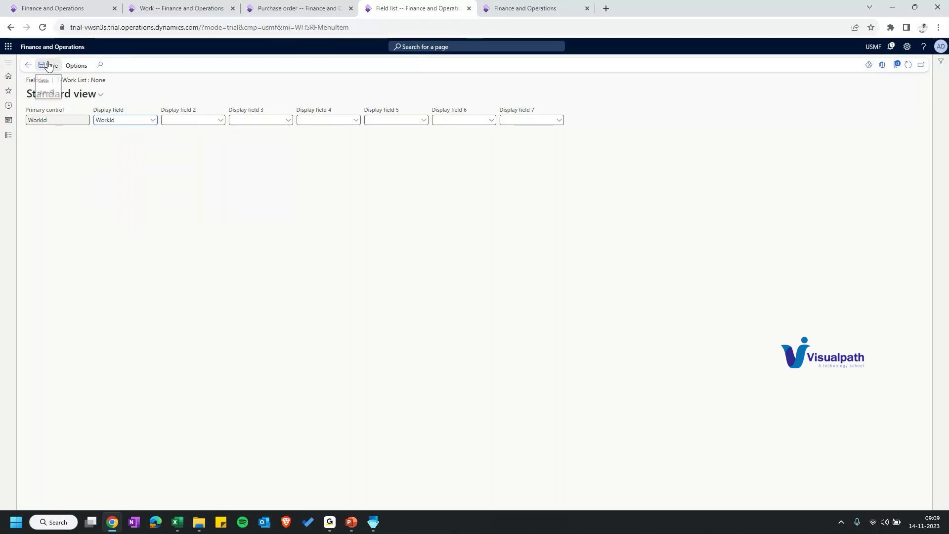
click(48, 66)
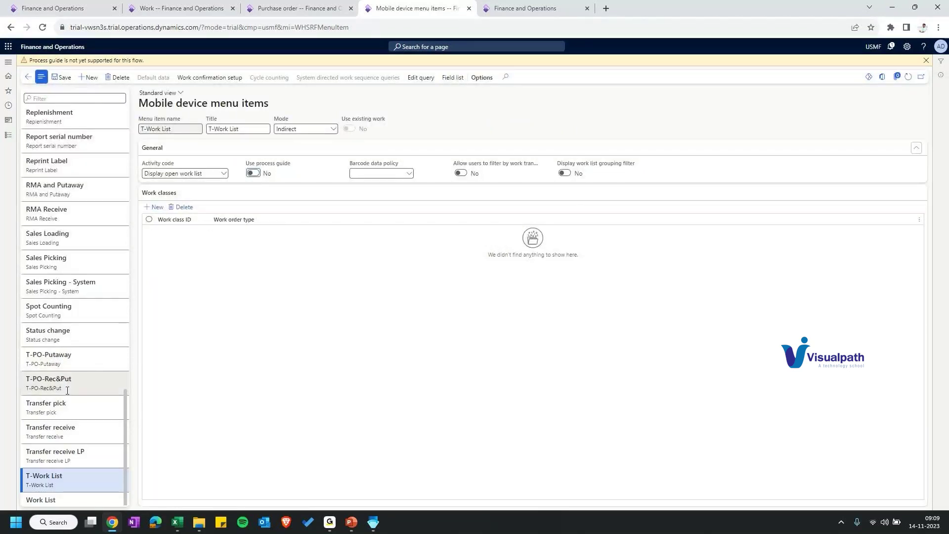
Step: Set the T-PO-Putaway menu item's Directed by option to User directed
click(49, 356)
click(185, 196)
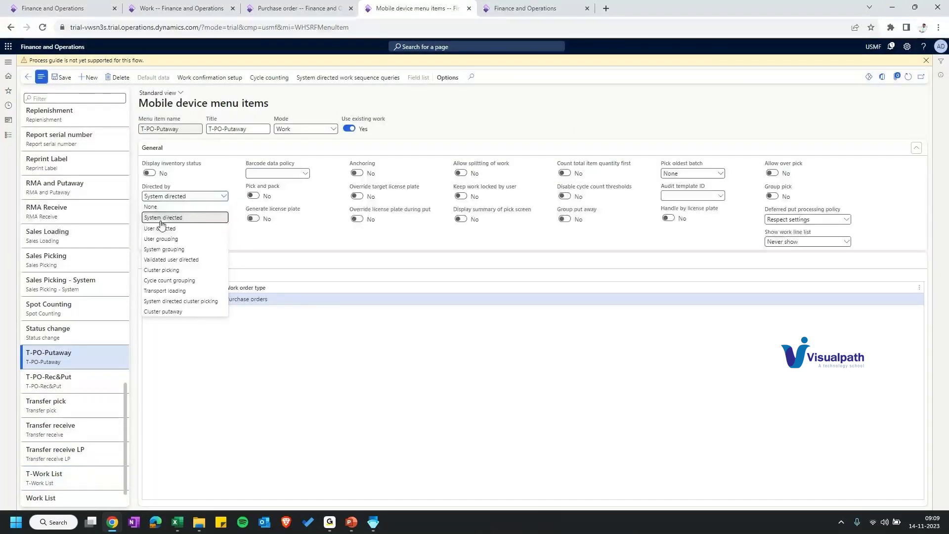
click(161, 228)
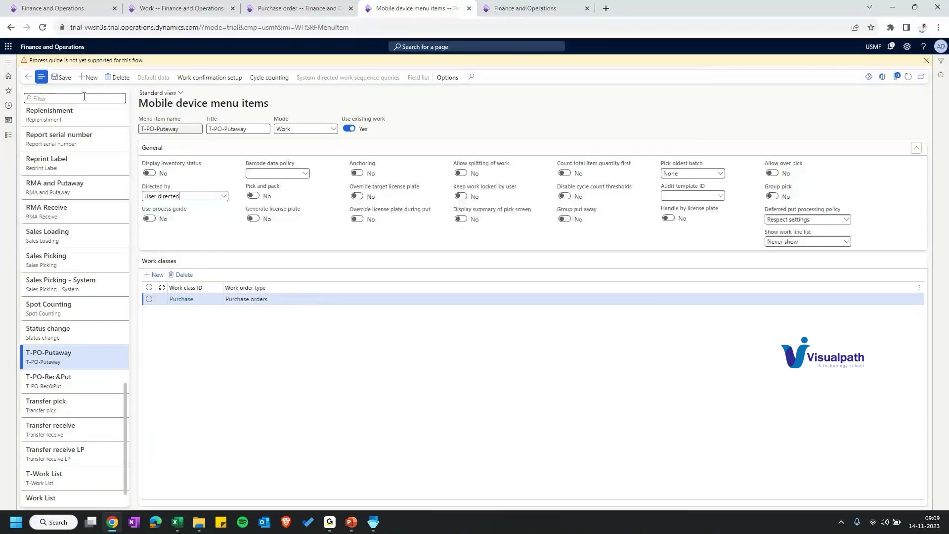
Step: Check the T-Inbound open work list on mobile, then view purchase order 00000136
click(525, 8)
click(832, 131)
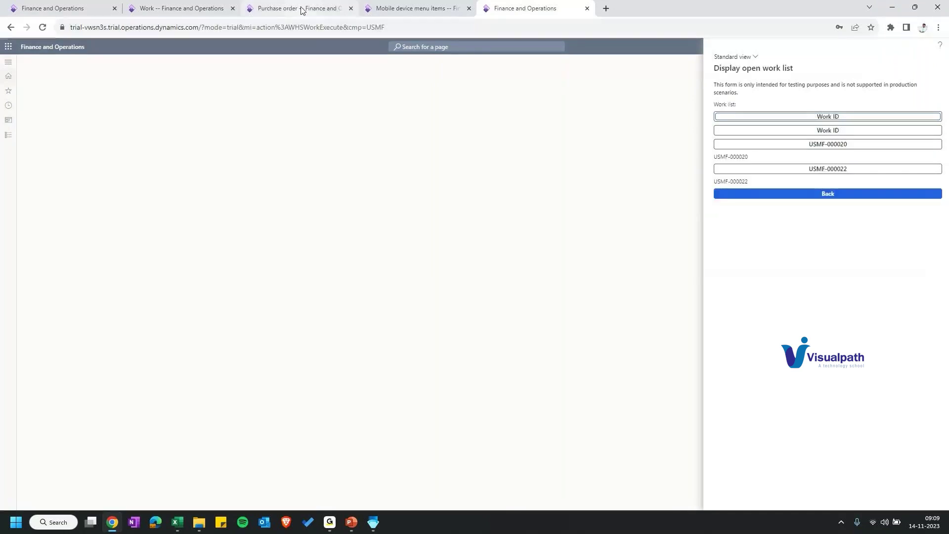
key(ctrl+shift+Tab)
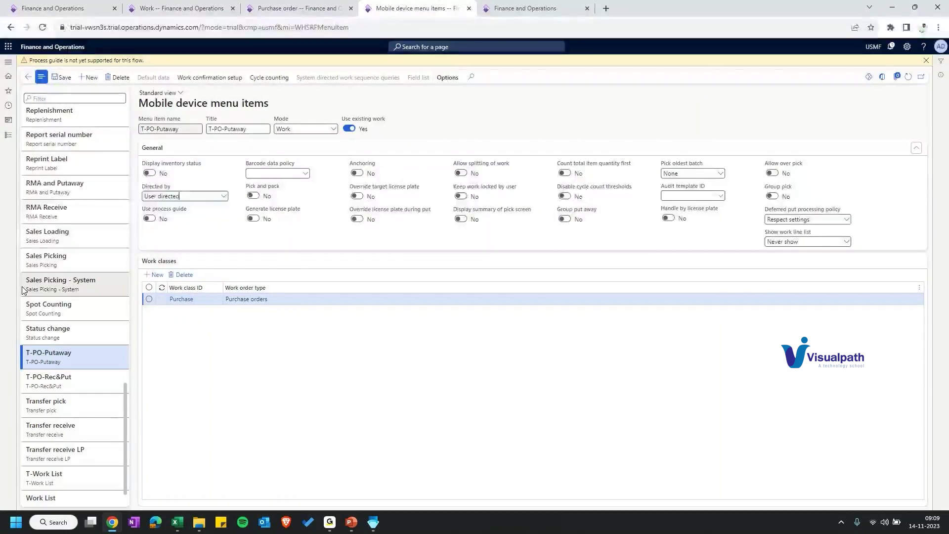
key(ctrl+Tab)
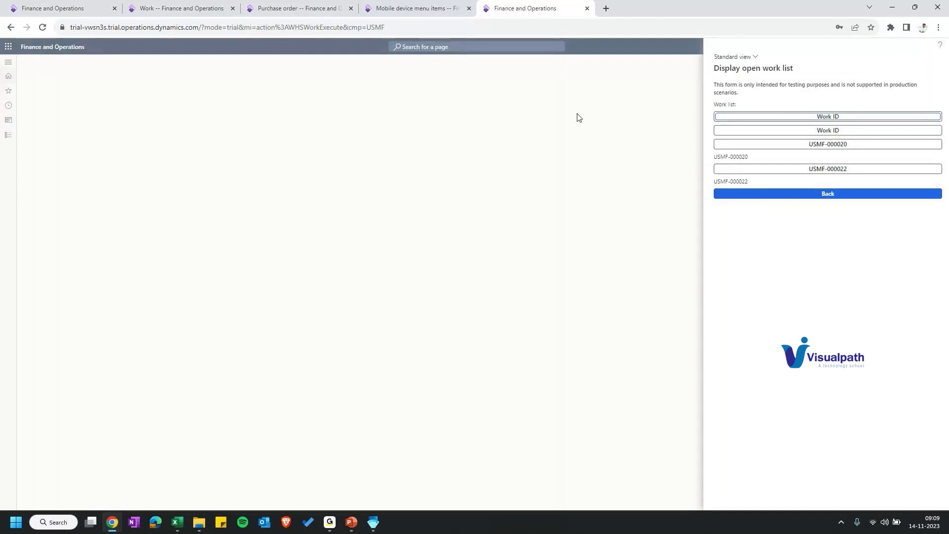
click(788, 130)
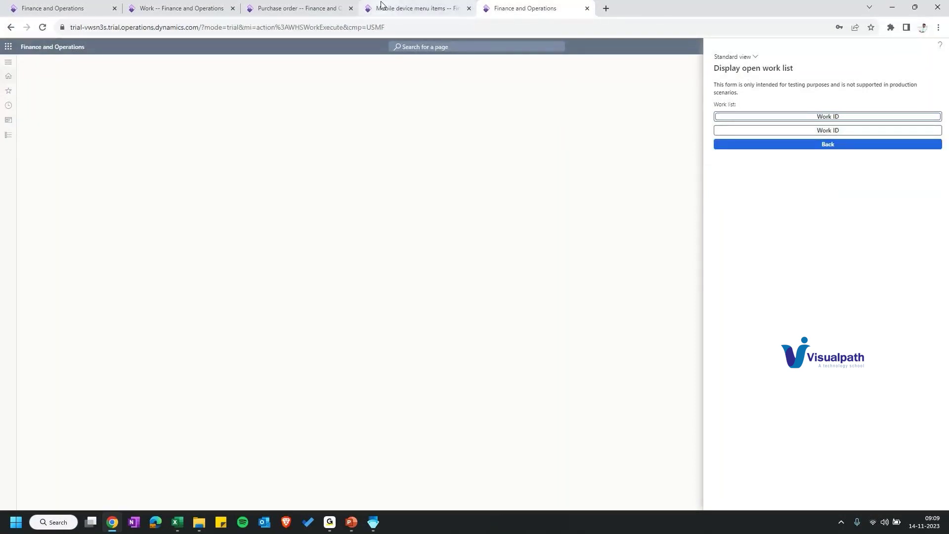
click(314, 12)
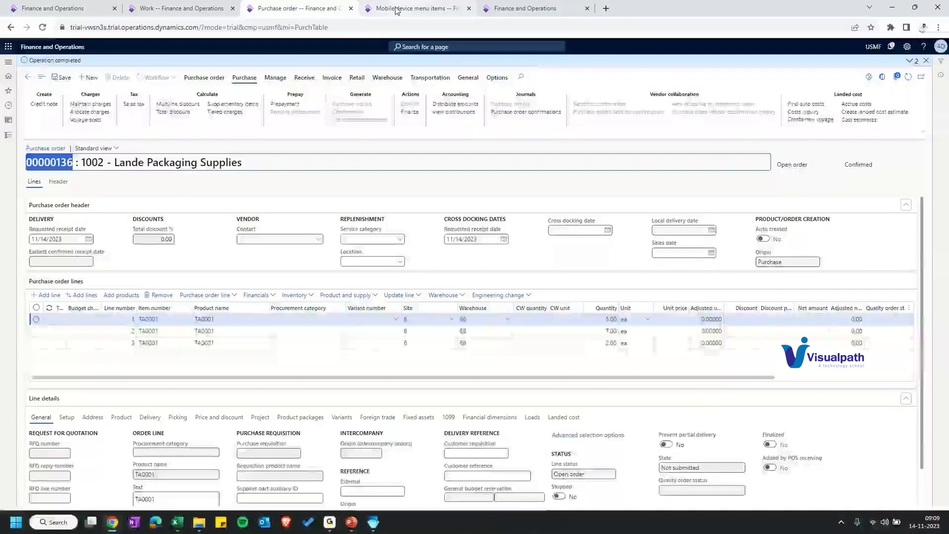
Step: Save T-PO-Putaway's updated Directed by setting and view work USMF-000020 and USMF-000022 on mobile
click(395, 10)
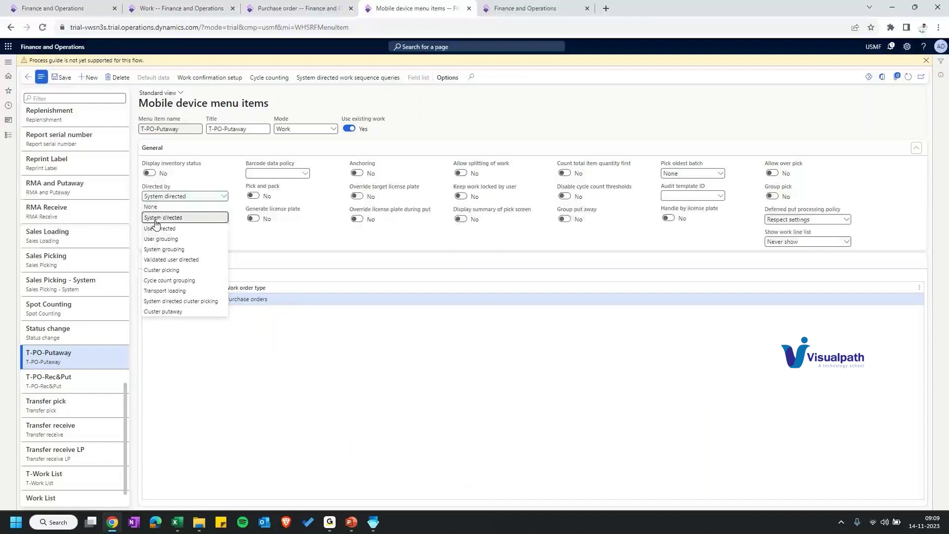
click(160, 229)
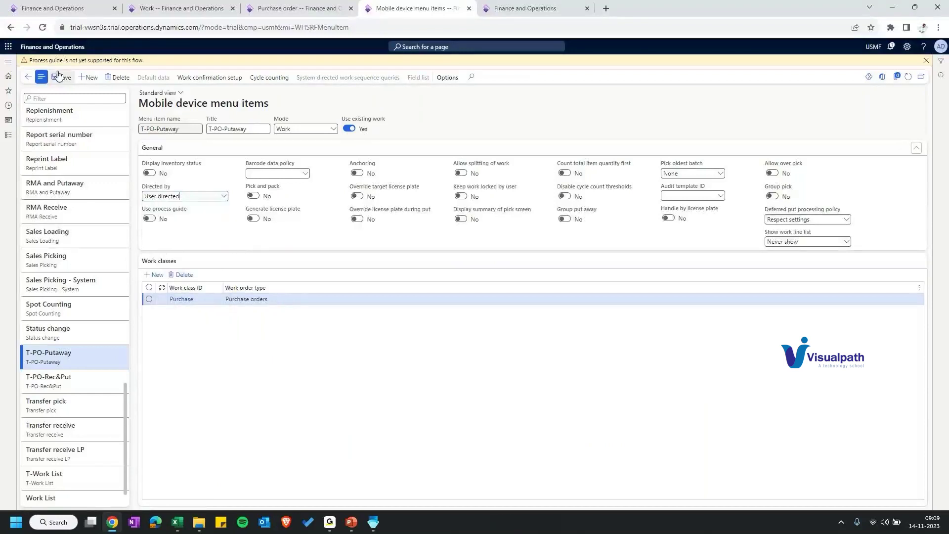
click(63, 78)
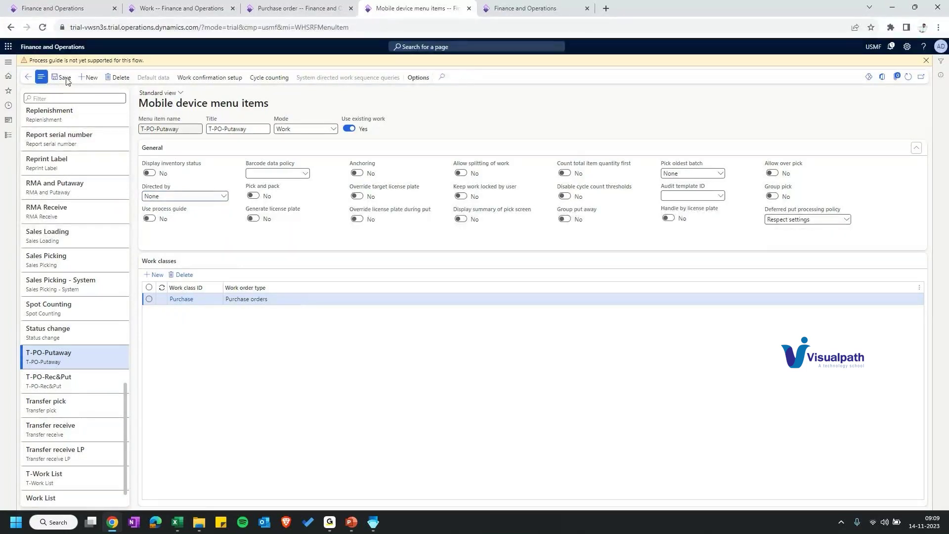
key(ctrl+Tab)
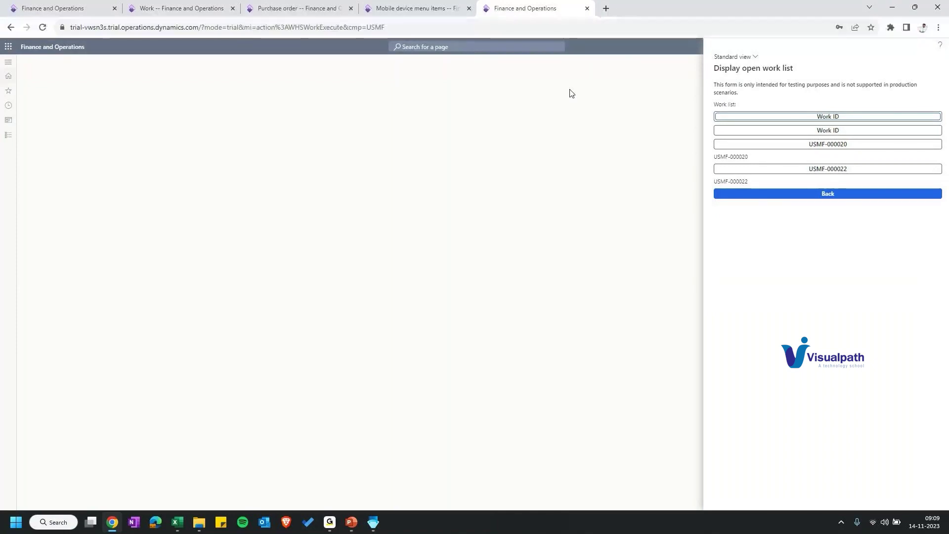
click(837, 147)
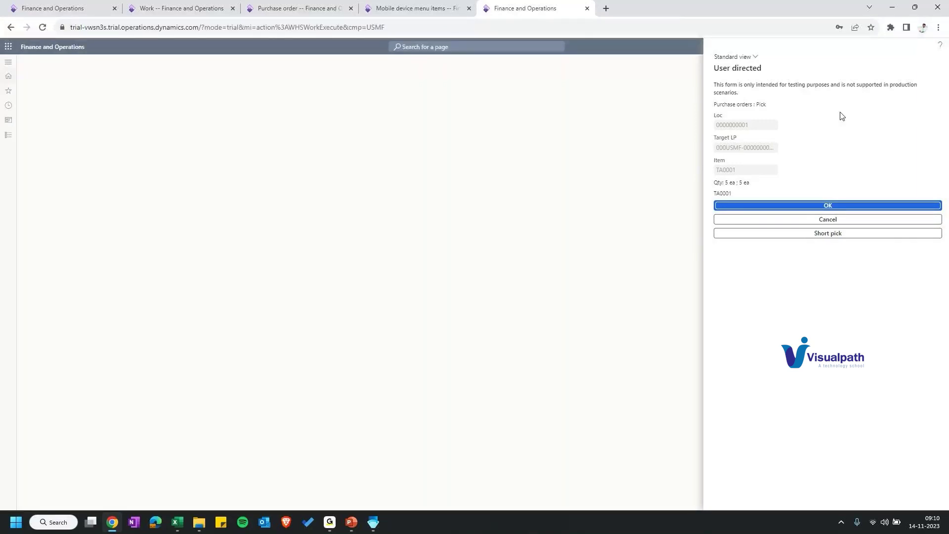
key(ctrl+shift+Tab)
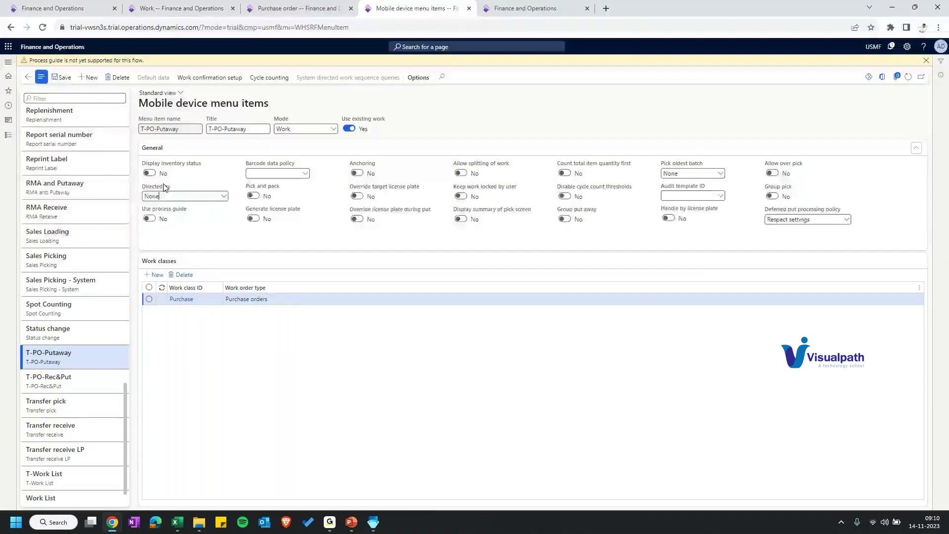
Step: Dismiss the 'Process guide is not yet supported' notice and bring up the Warehouse Management app
click(926, 60)
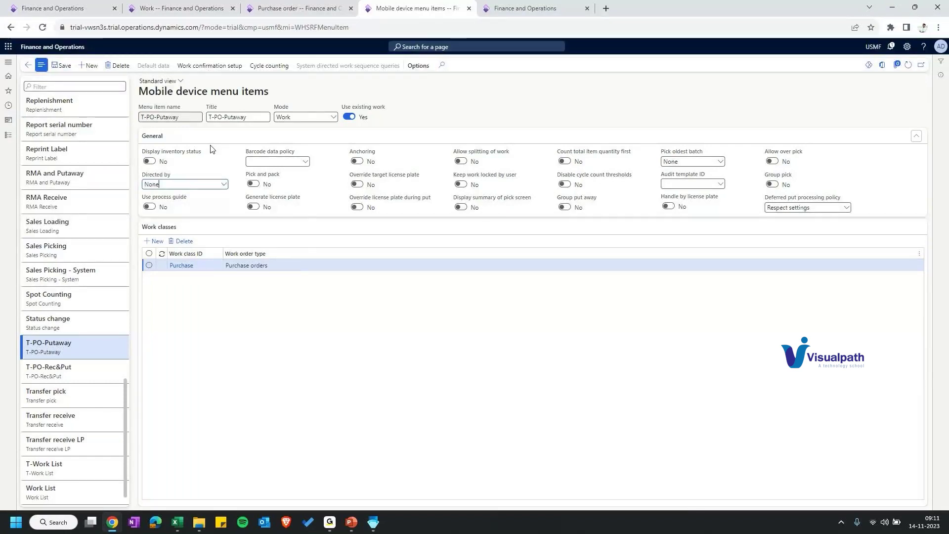
key(alt+Tab)
Step: Move the Warehouse Management app window to the right side of the screen
drag(185, 72, 219, 74)
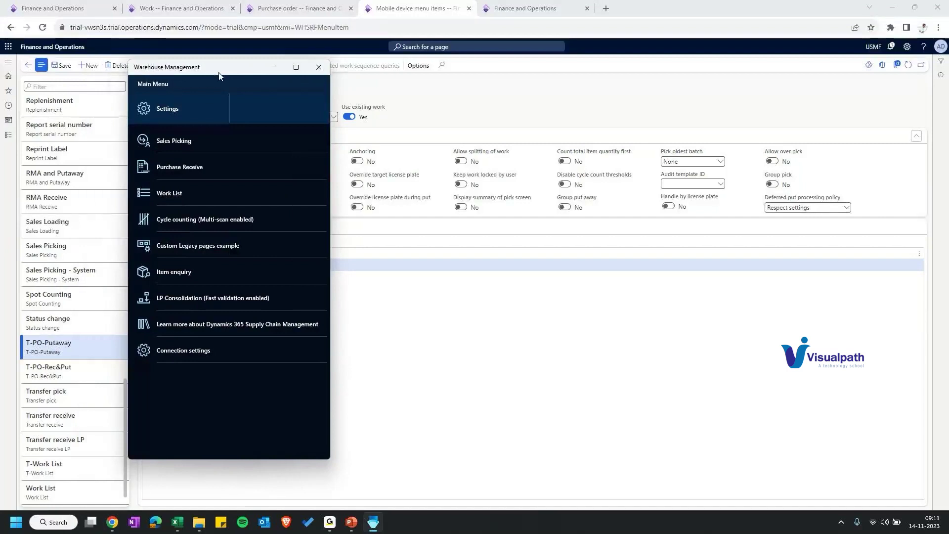
drag(219, 75, 768, 60)
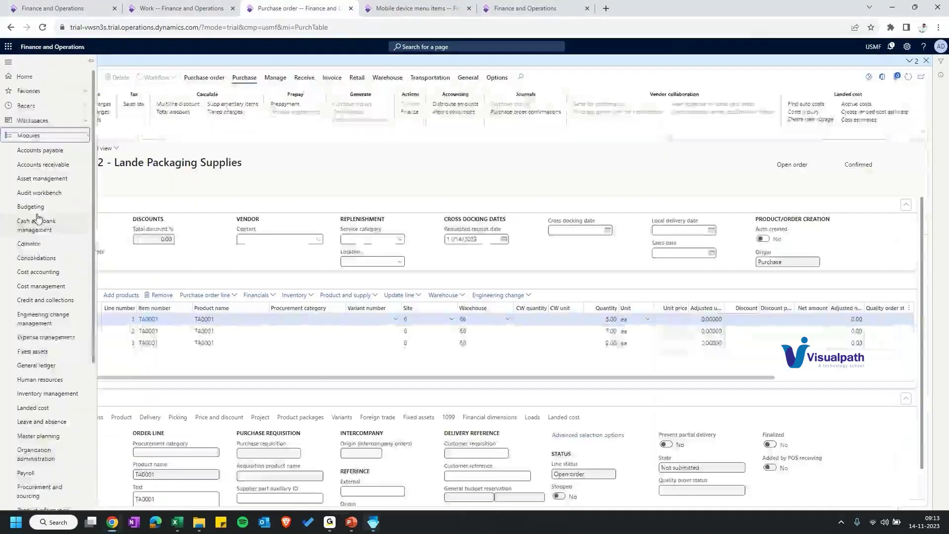
Step: Go to Warehouse management > Setup > Document routing > Document routing layouts and start a new label layout
scroll(59, 503, down, 5)
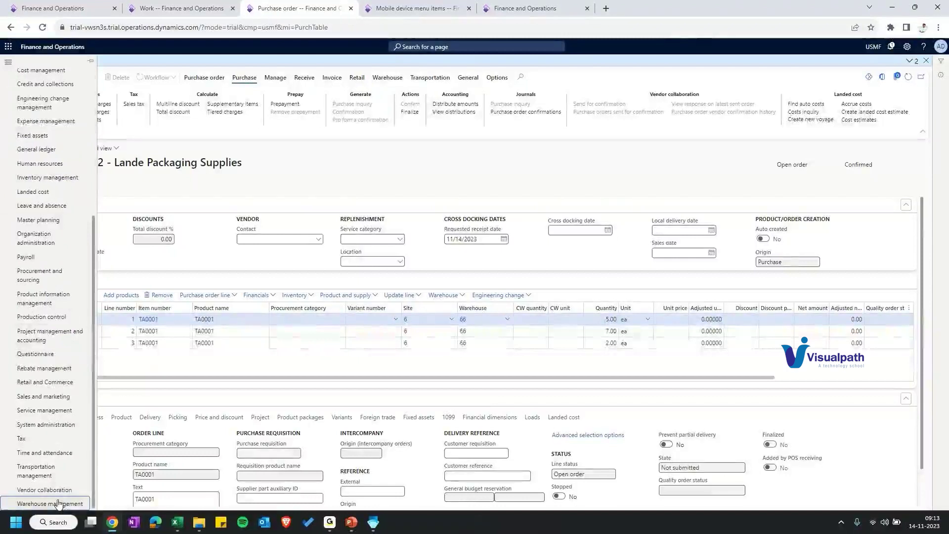
click(58, 503)
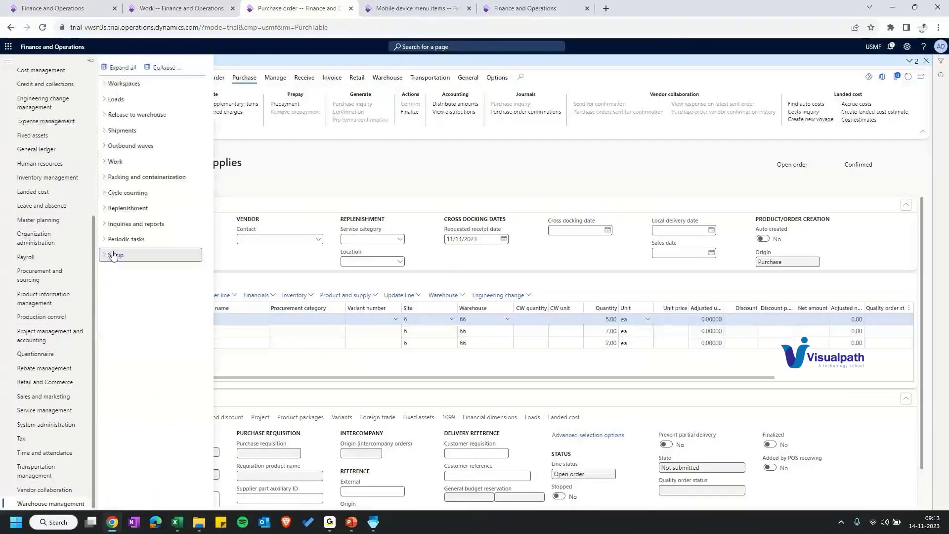
click(113, 255)
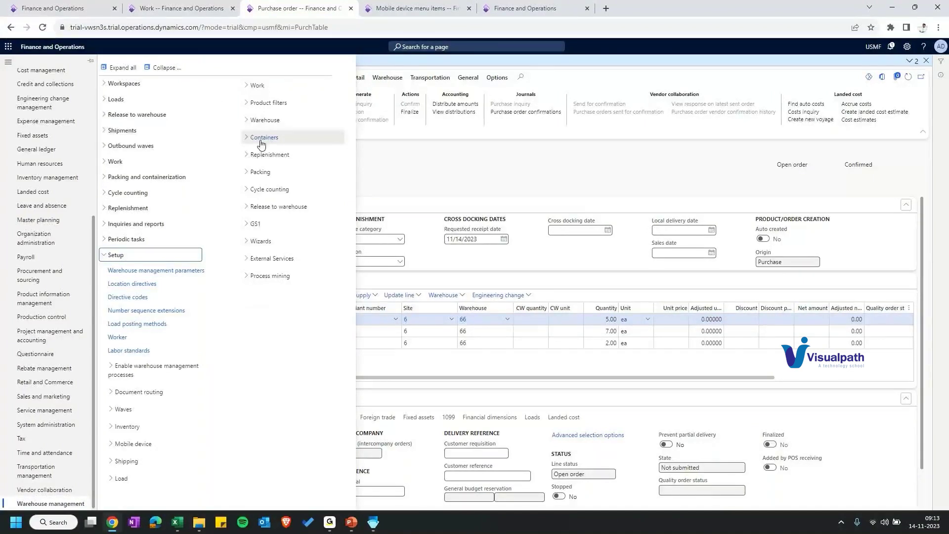
click(136, 392)
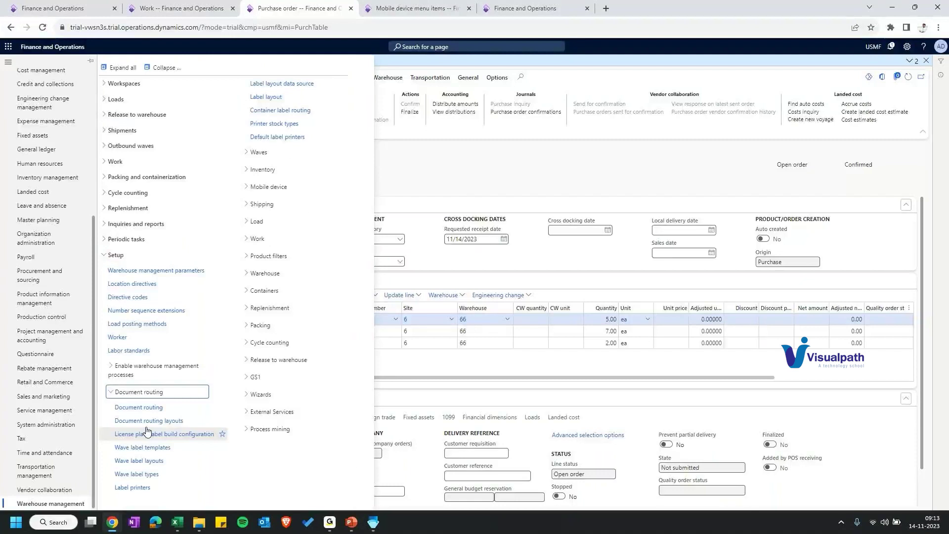
click(149, 421)
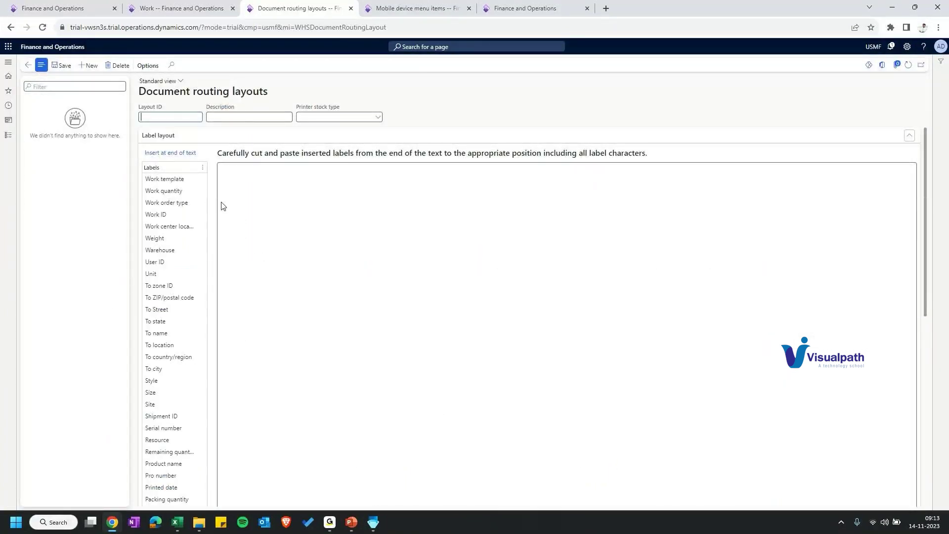
click(222, 206)
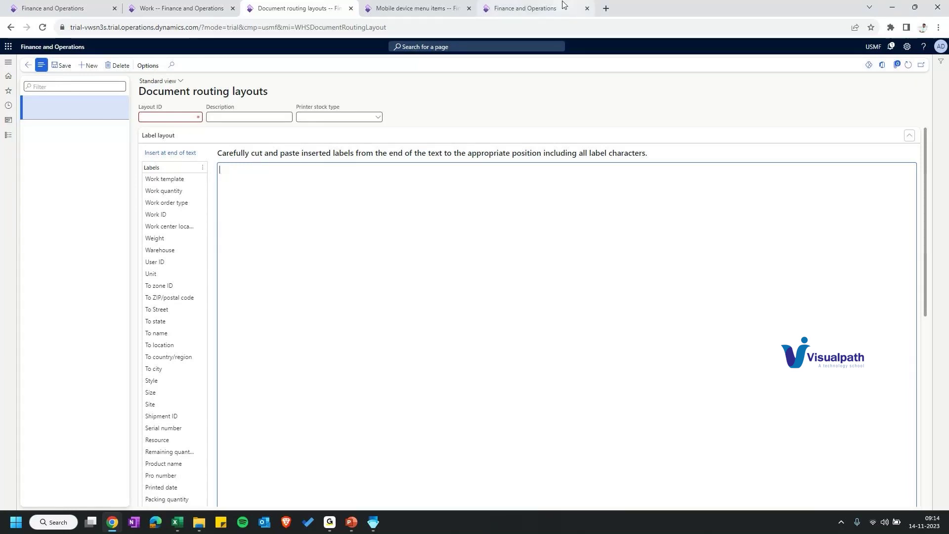
click(605, 9)
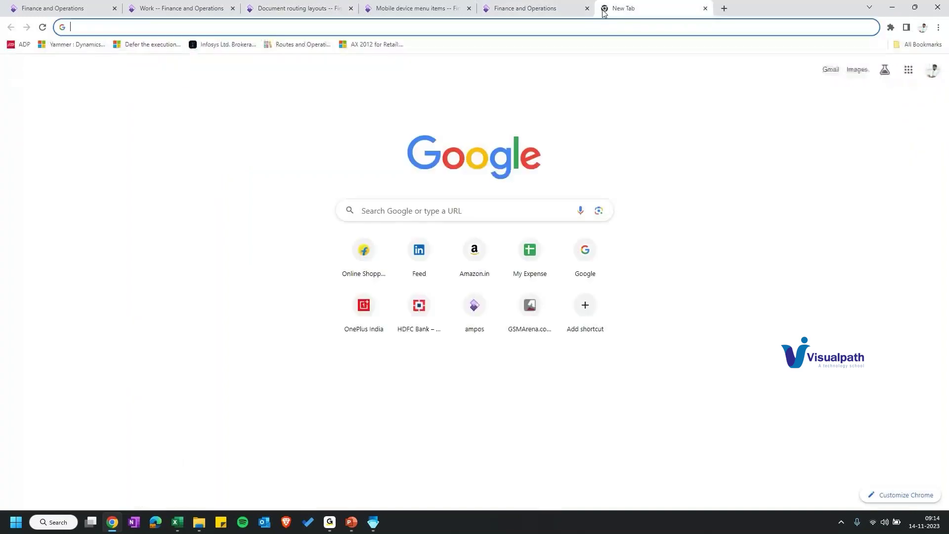
Step: Open the Labelary online ZPL viewer and render its sample label
text(lab)
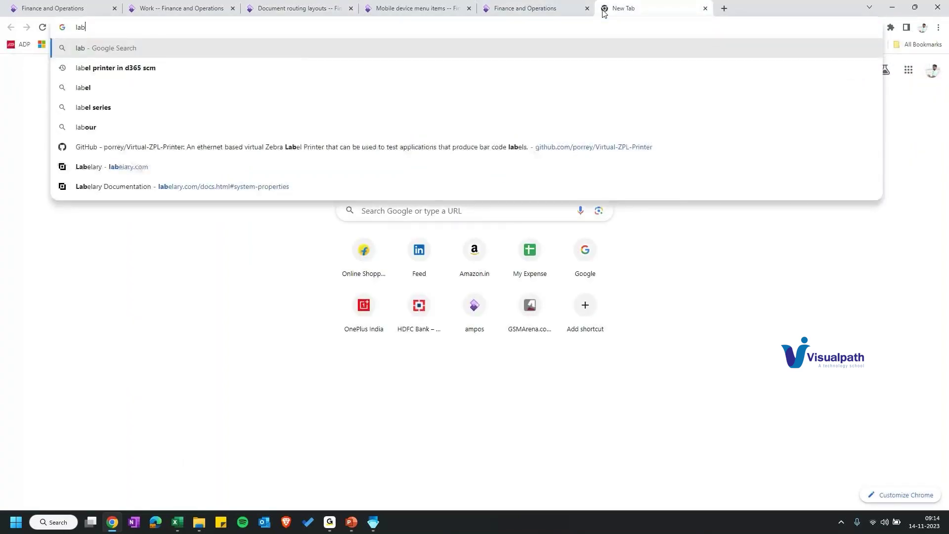
click(516, 167)
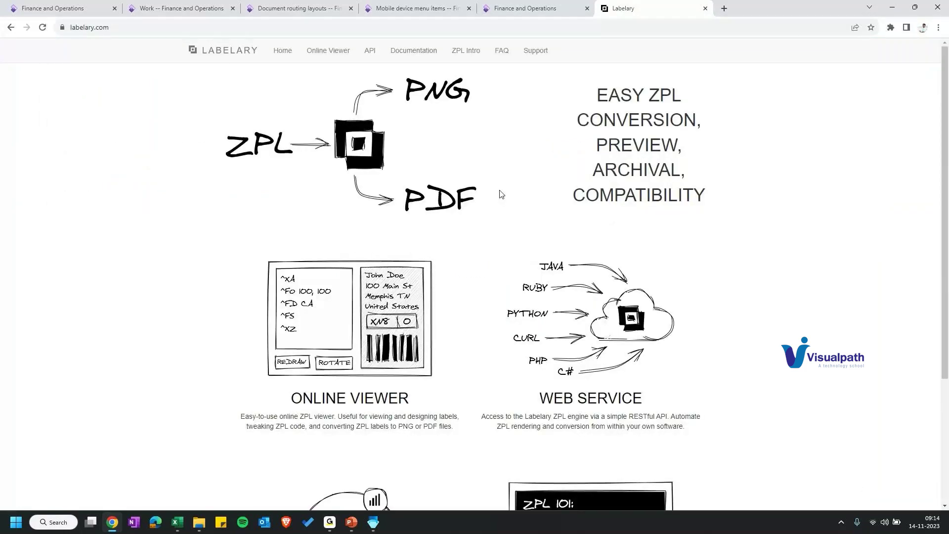
scroll(501, 194, down, 3)
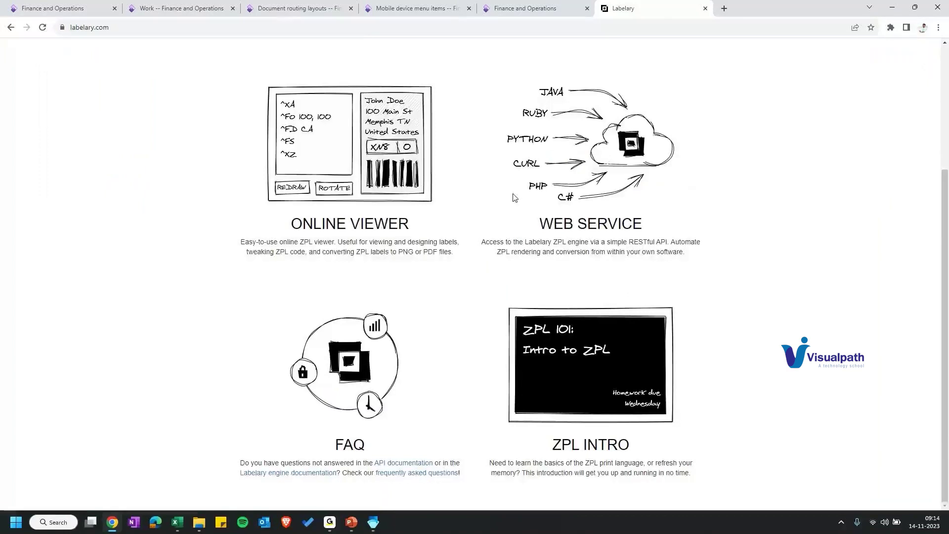
click(386, 141)
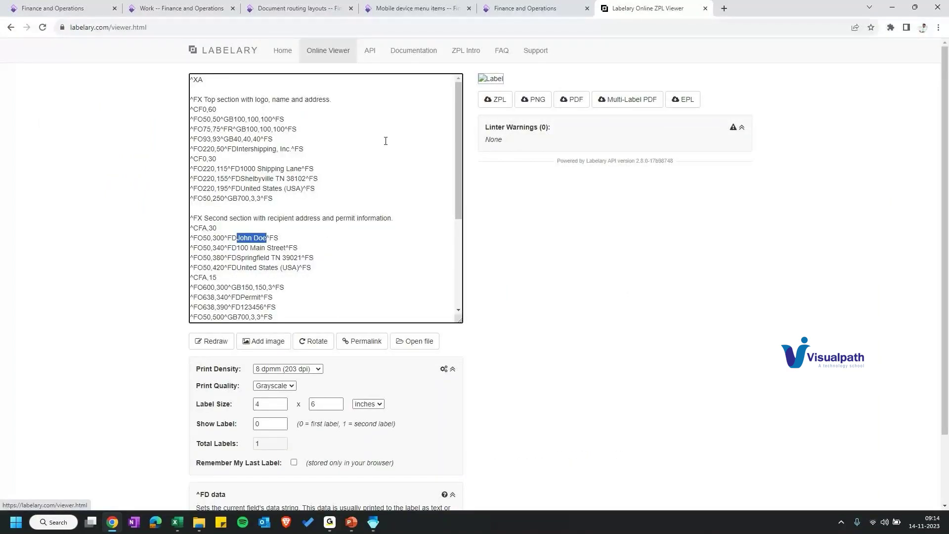
click(311, 159)
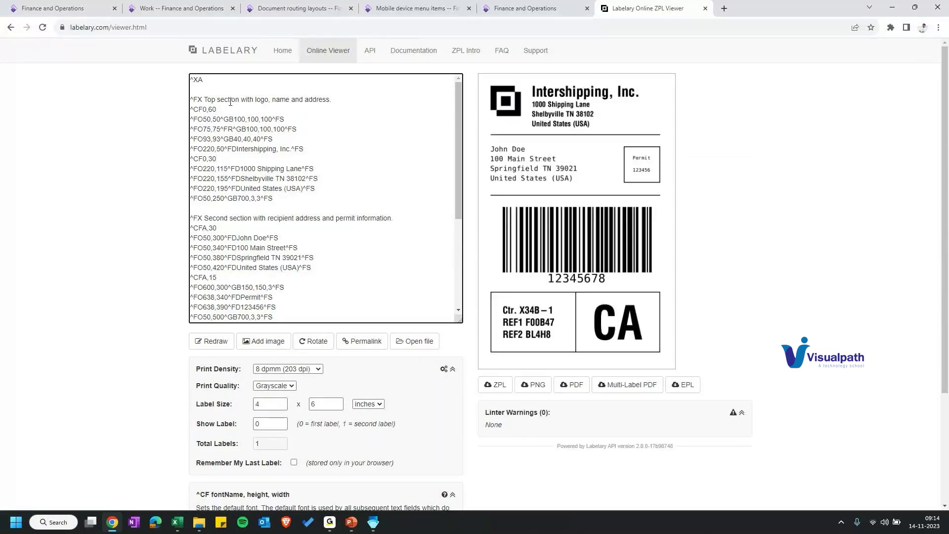
Step: Replace the sample company name 'Intershipping, Inc.' with 'abc.' in the ZPL code
double_click(275, 149)
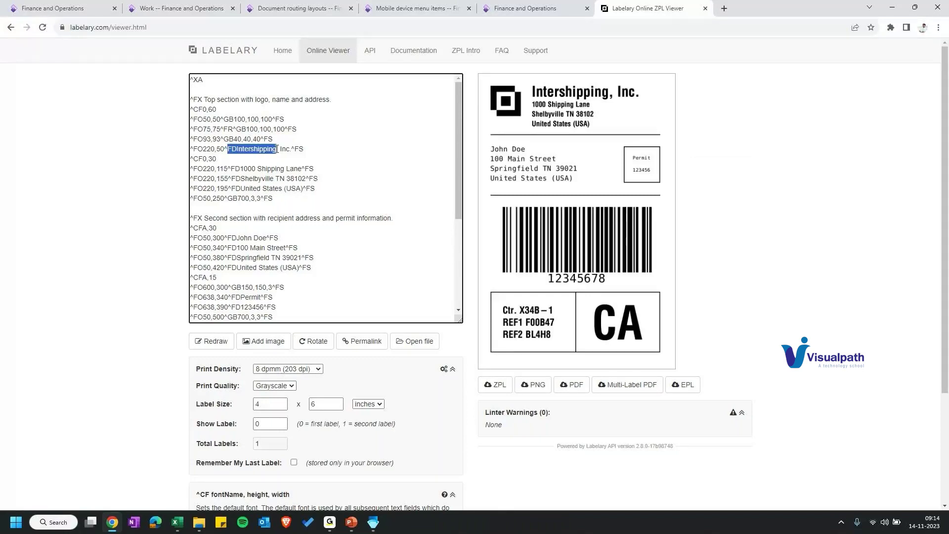
drag(277, 149, 289, 149)
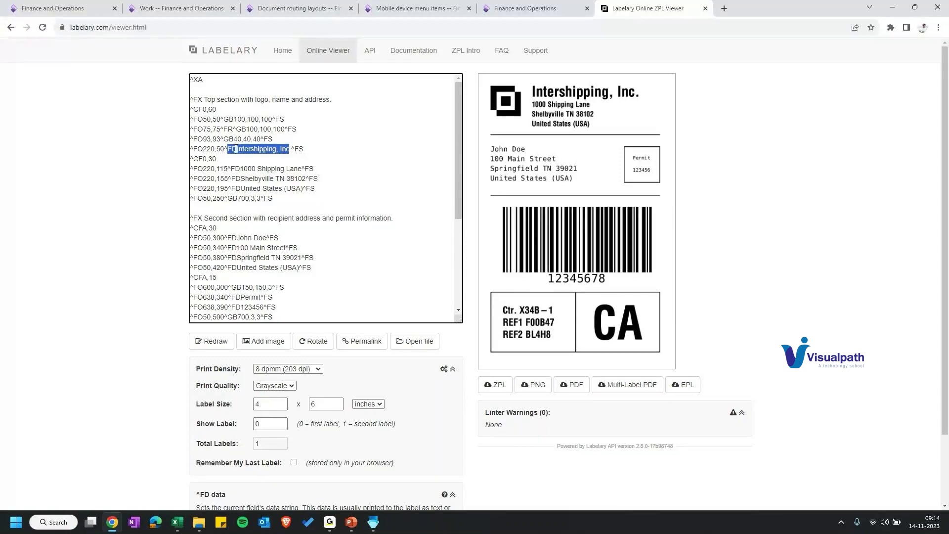
text(FDabc.)
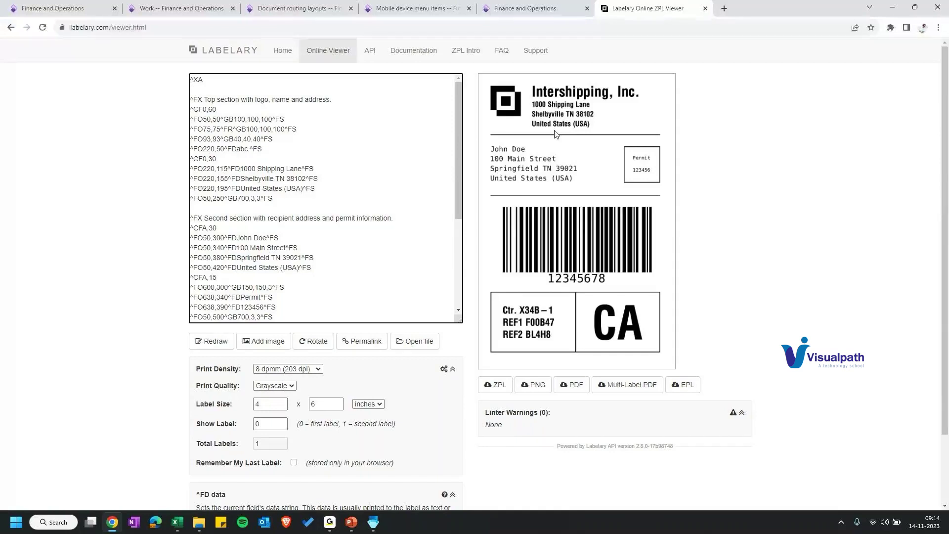
scroll(555, 134, down, 2)
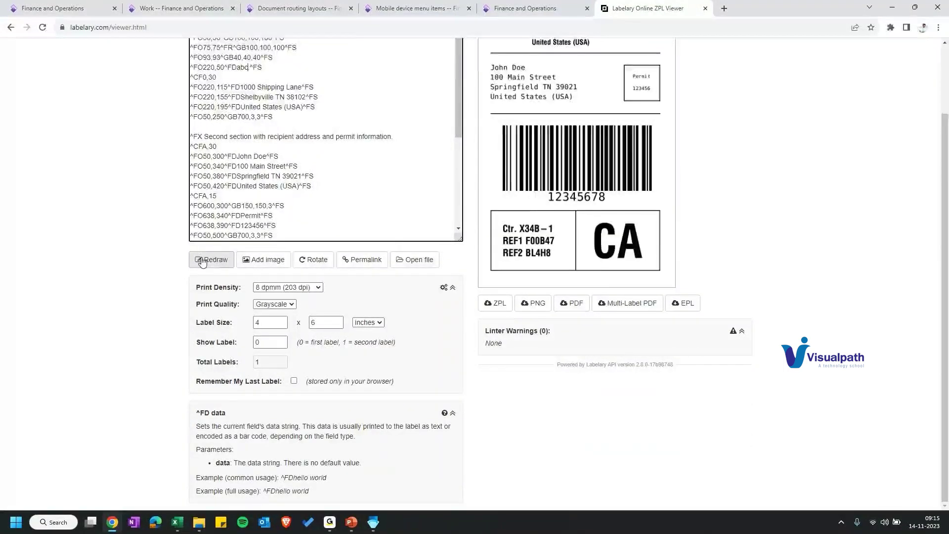
scroll(540, 103, up, 2)
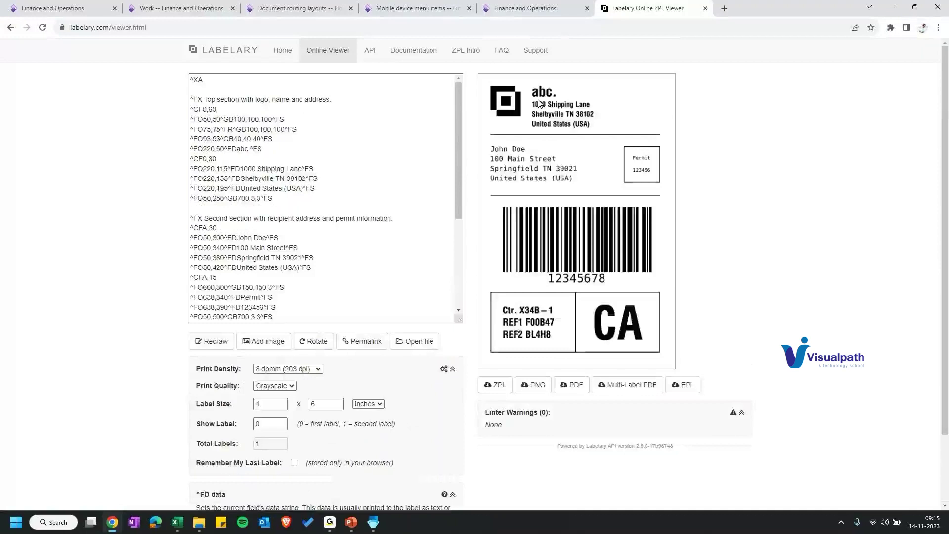
Step: Create a new document routing layout 'test' with the copied Labelary ZPL code and save it
key(ctrl+a)
key(ctrl+c)
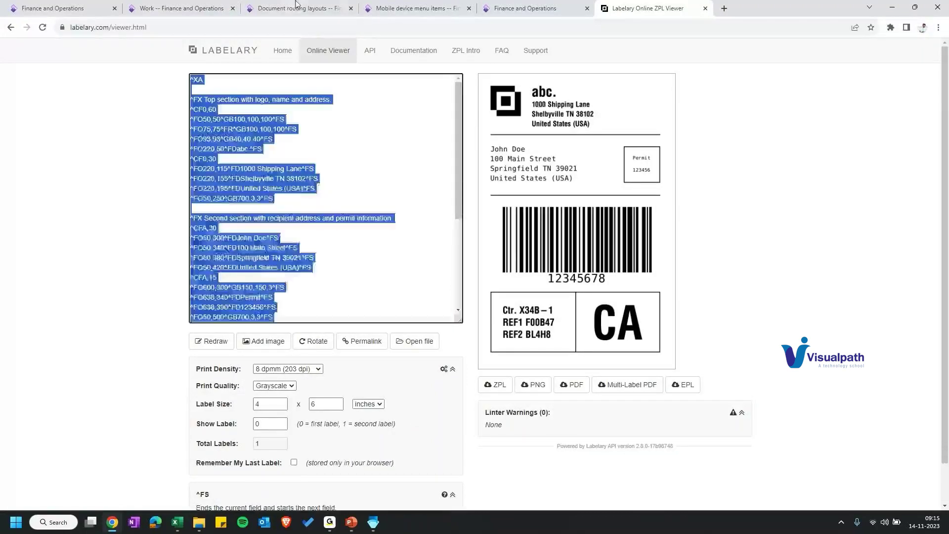
click(296, 8)
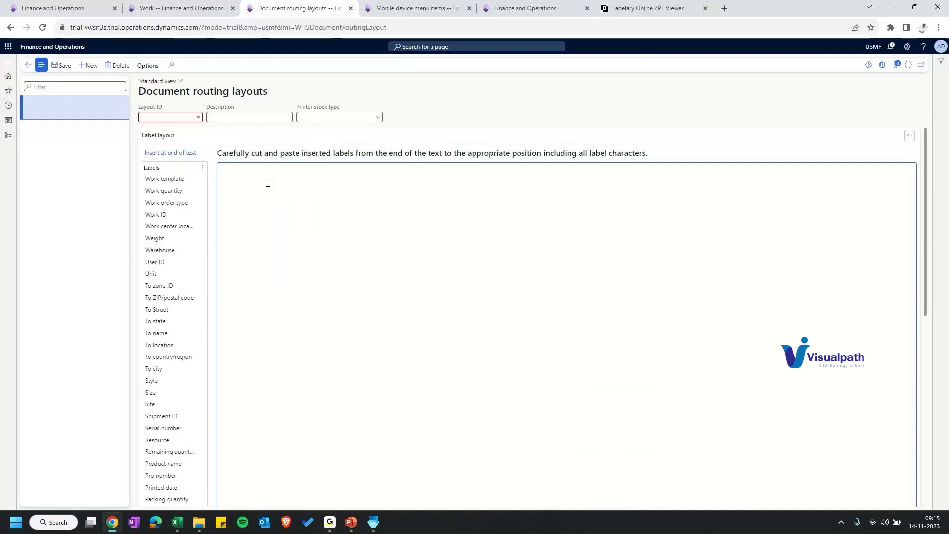
click(268, 183)
key(ctrl+v)
click(165, 117)
text(test)
click(61, 67)
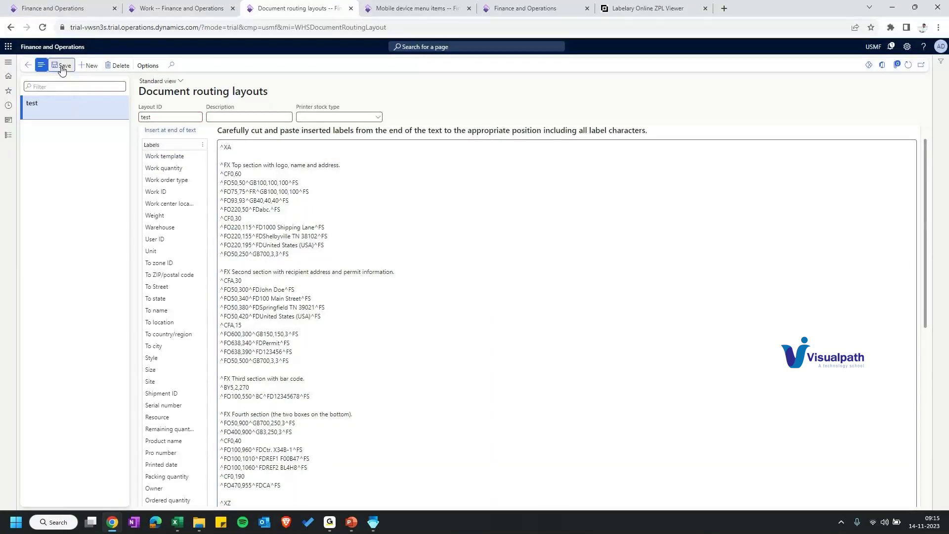
Step: Select the top-section address lines in the test layout's ZPL code
click(60, 66)
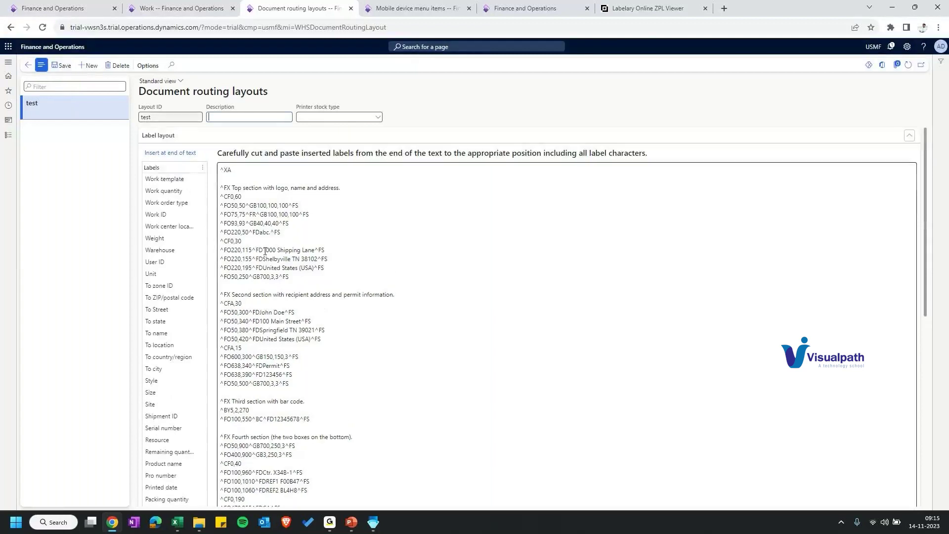
drag(264, 250, 295, 280)
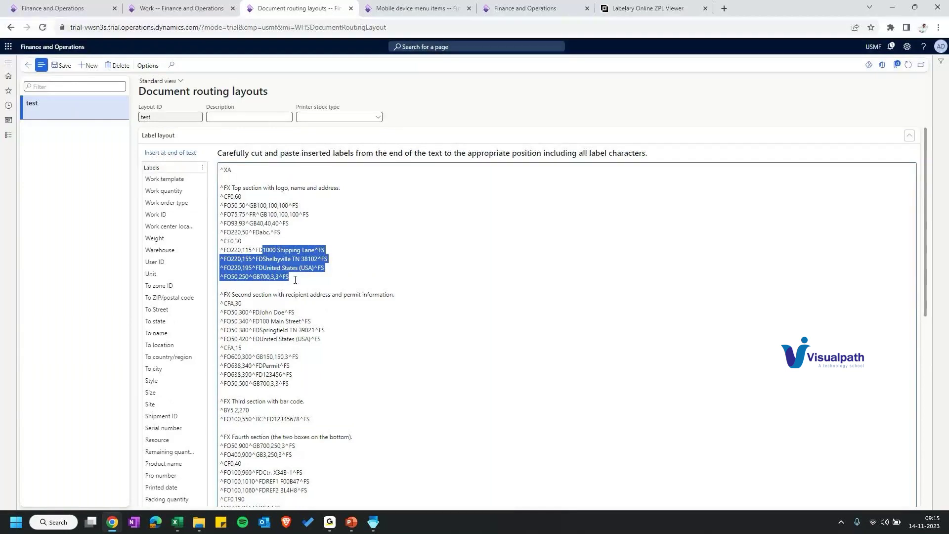
scroll(260, 362, down, 2)
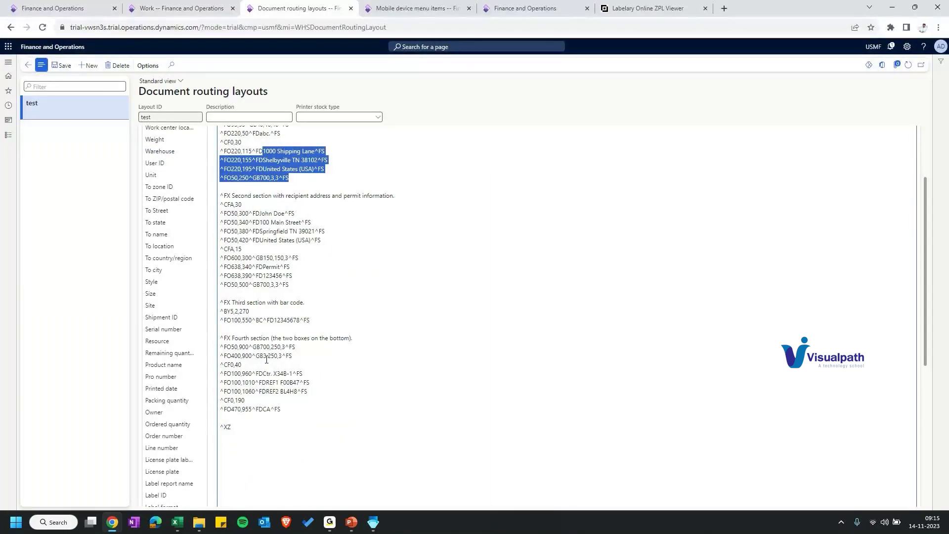
Step: Delete 'abc.' from the company-name line and remove the closing ^XZ line
scroll(266, 360, up, 2)
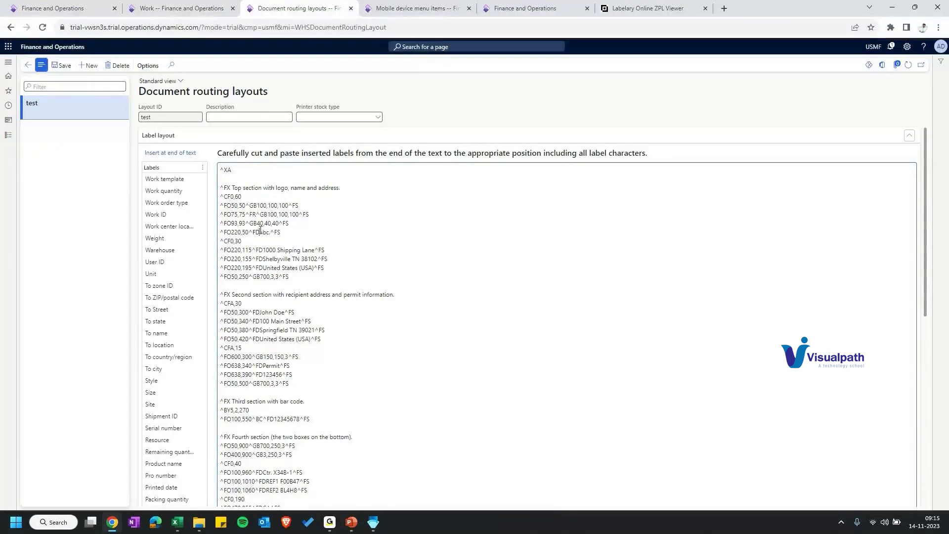
double_click(261, 230)
key(Delete)
scroll(172, 332, down, 2)
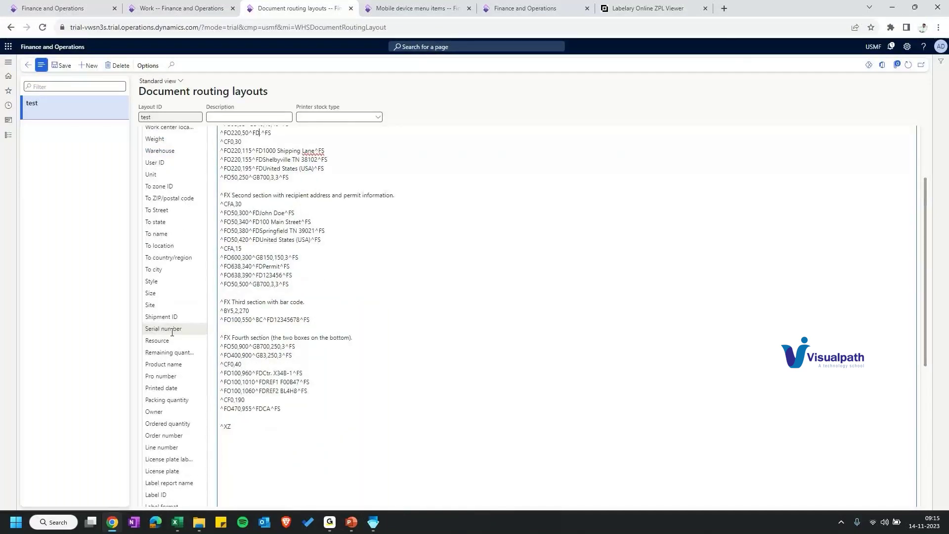
scroll(172, 332, down, 2)
drag(168, 419, 340, 342)
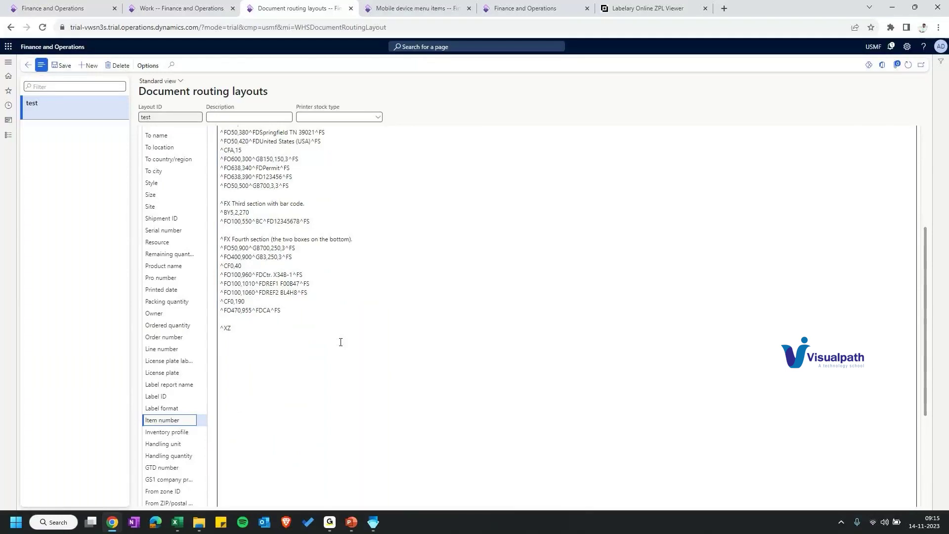
triple_click(340, 342)
key(BackSpace)
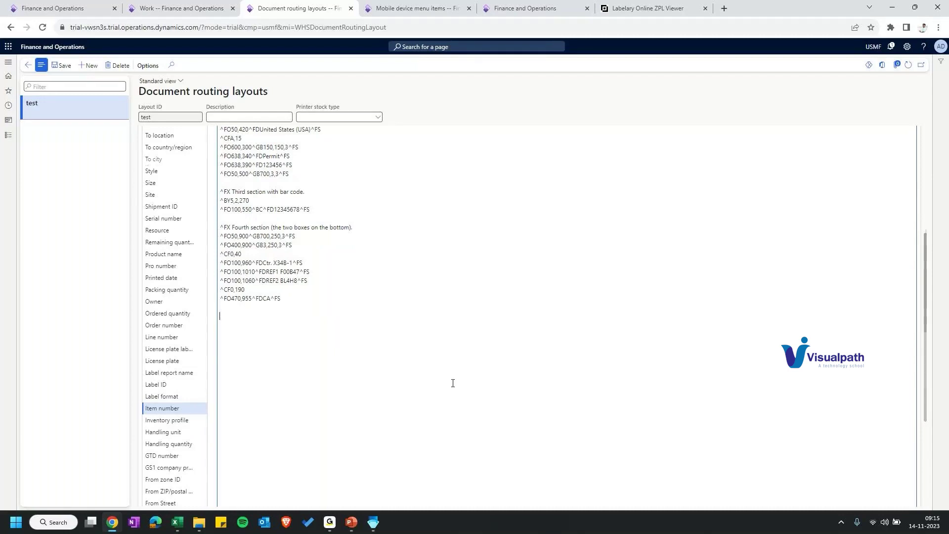
Step: Select the $ItemId$ placeholder text in the layout code
scroll(452, 384, up, 4)
click(324, 246)
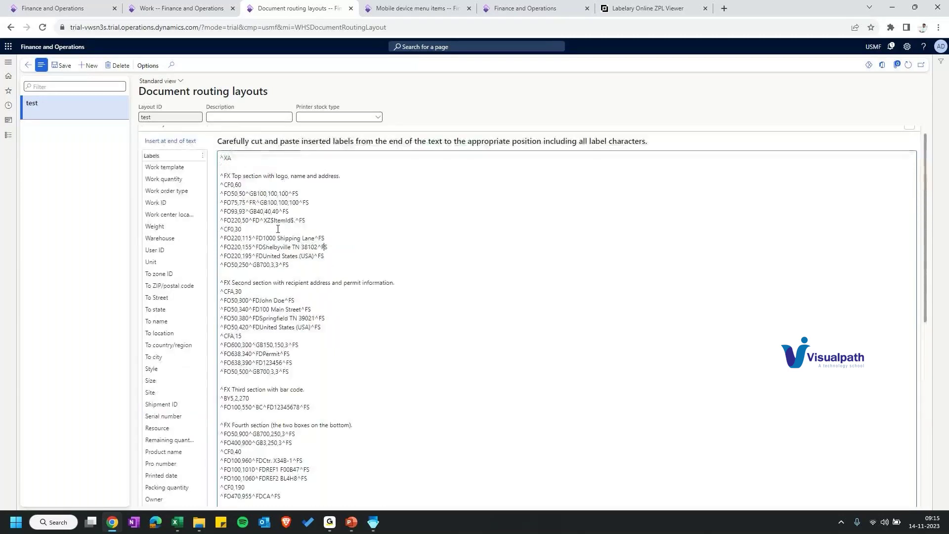
drag(270, 220, 294, 222)
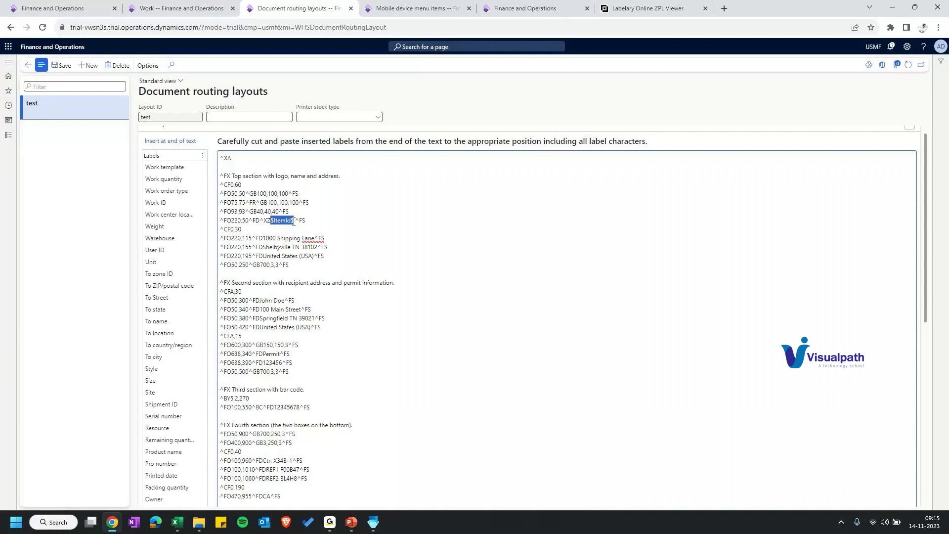
click(277, 221)
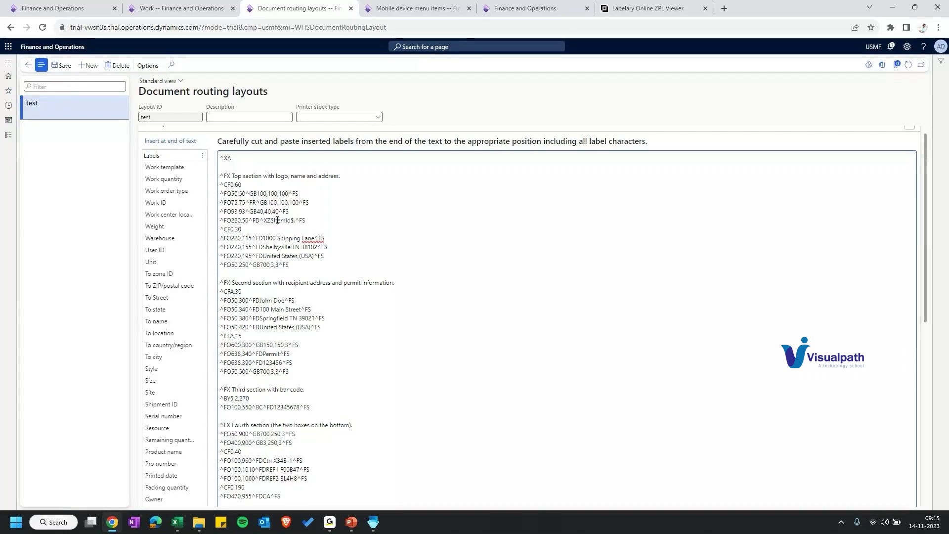
drag(270, 220, 298, 222)
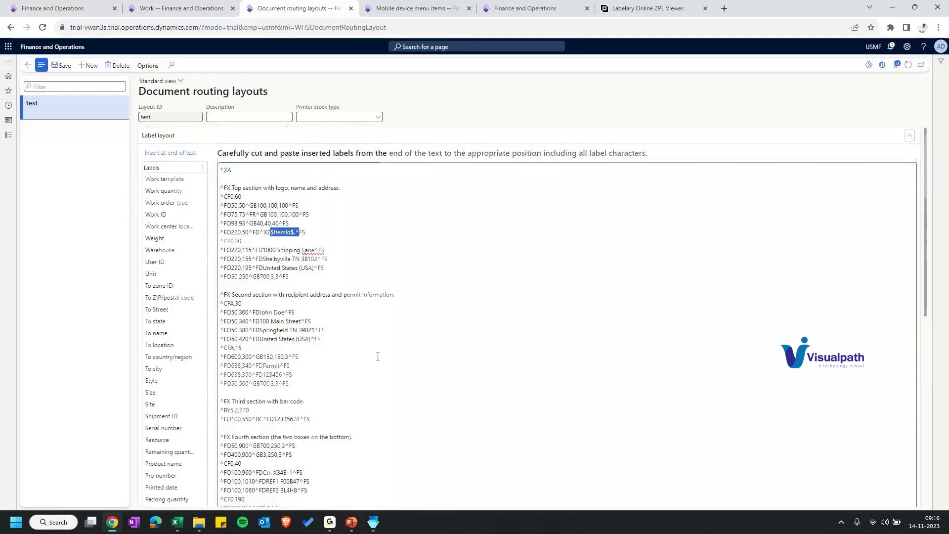
Step: Review the label fields and the test layout's ZPL code down to its last line
scroll(188, 360, down, 3)
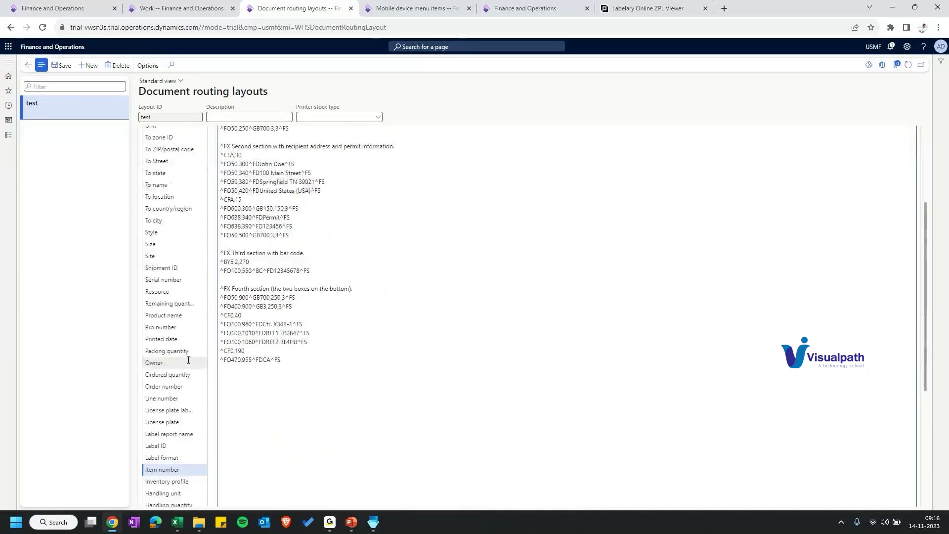
key(Up)
key(Up)
key(Up)
key(Up)
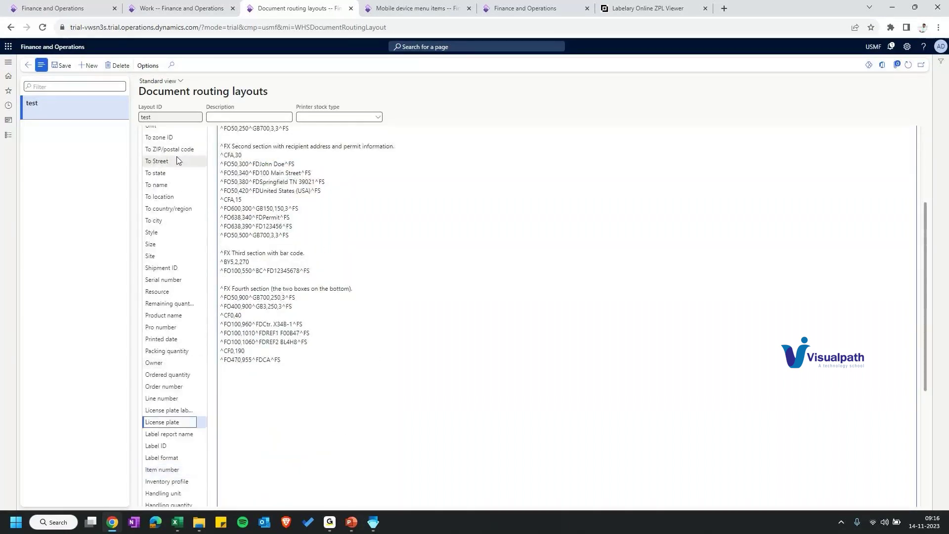
scroll(176, 156, up, 3)
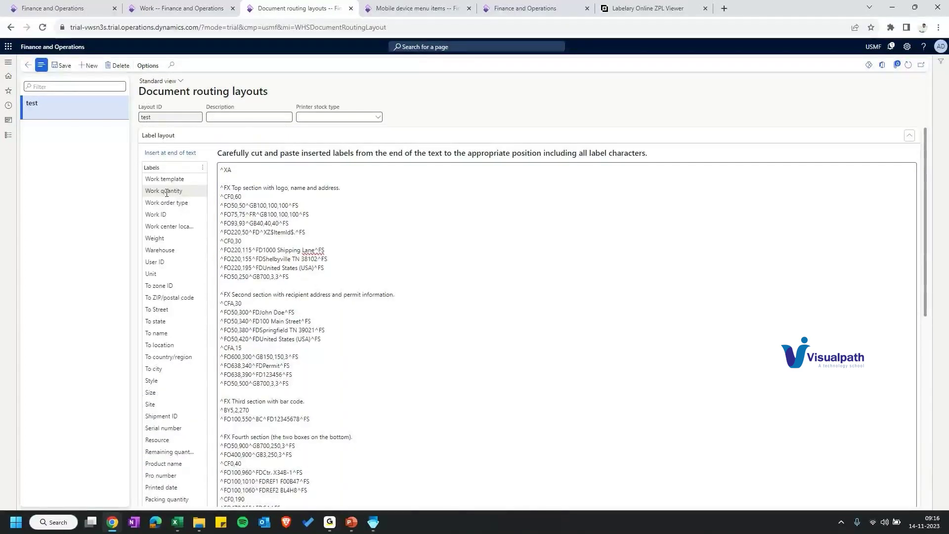
scroll(169, 466, down, 7)
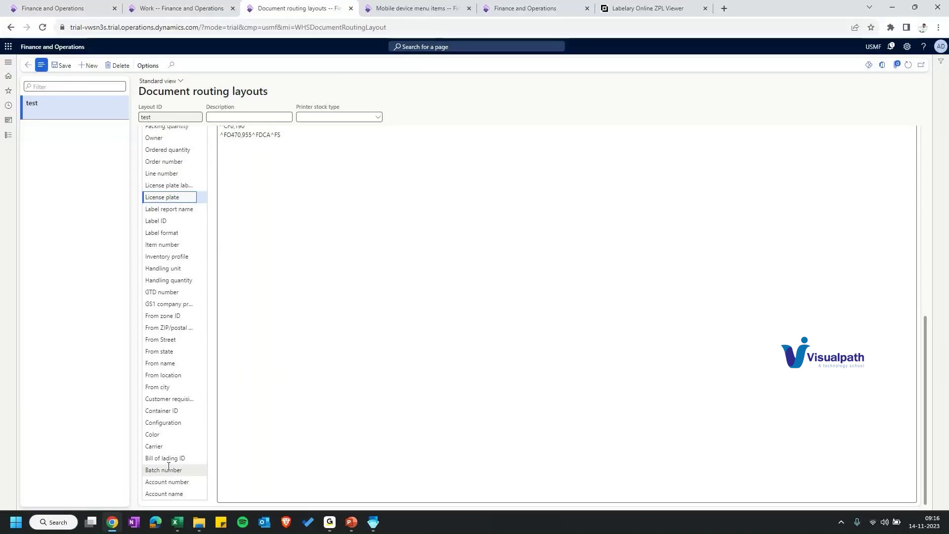
scroll(169, 242, up, 4)
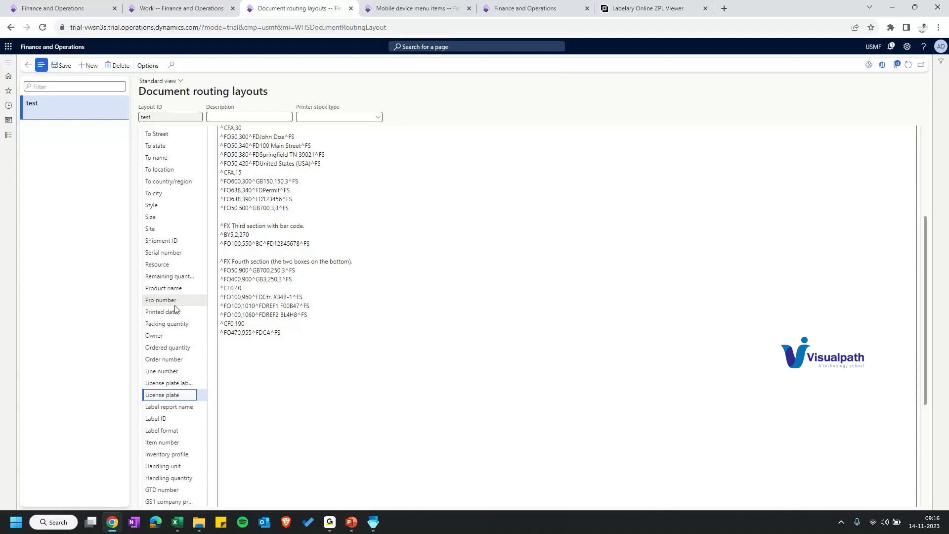
scroll(175, 392, down, 1)
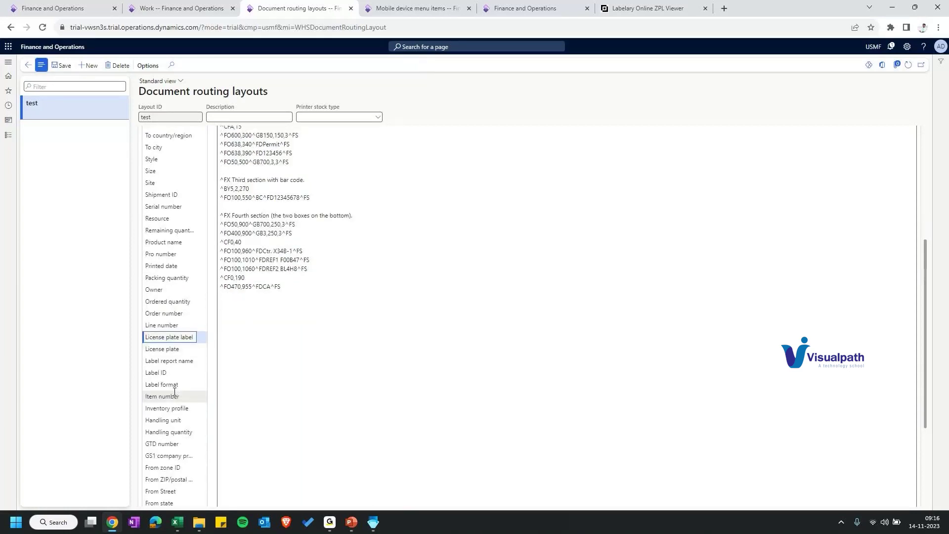
scroll(472, 307, down, 3)
click(472, 307)
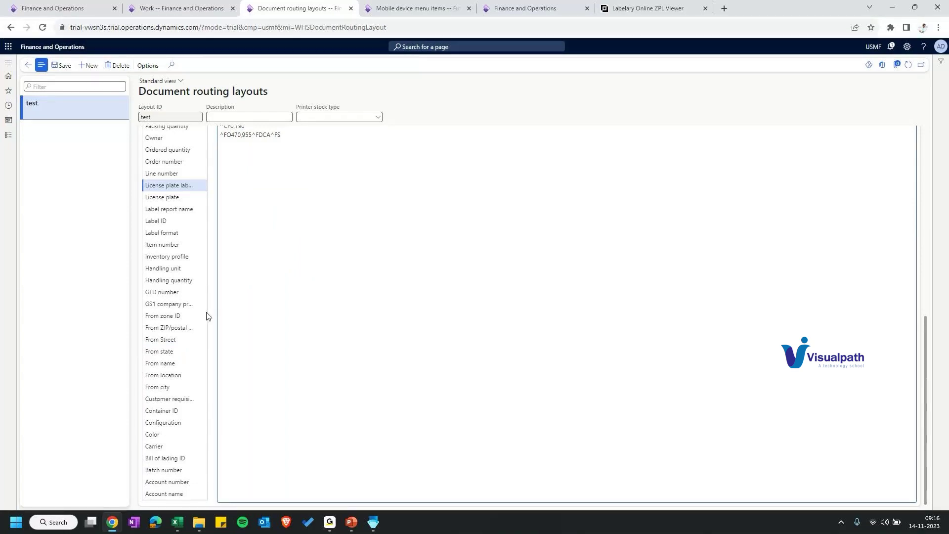
Step: Pick the To name field from the Labels list
scroll(166, 323, up, 3)
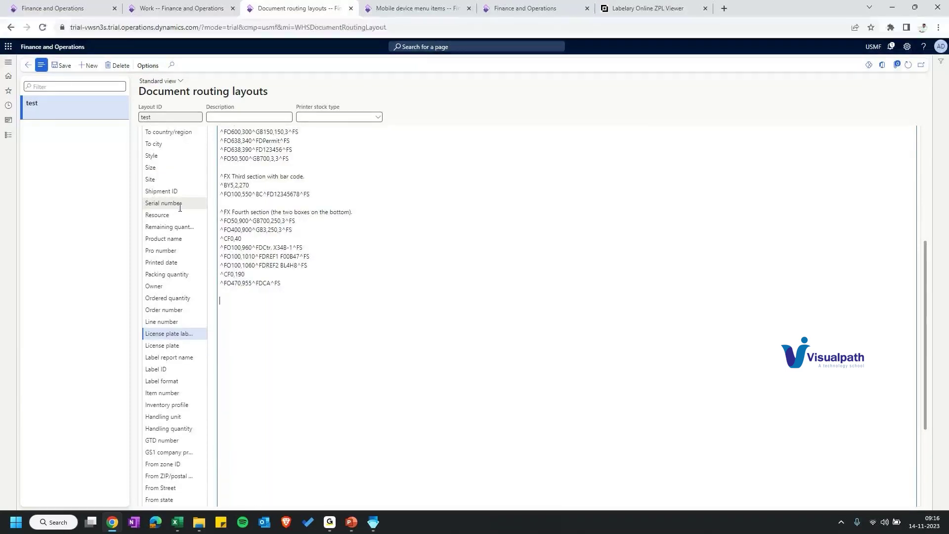
scroll(162, 306, up, 4)
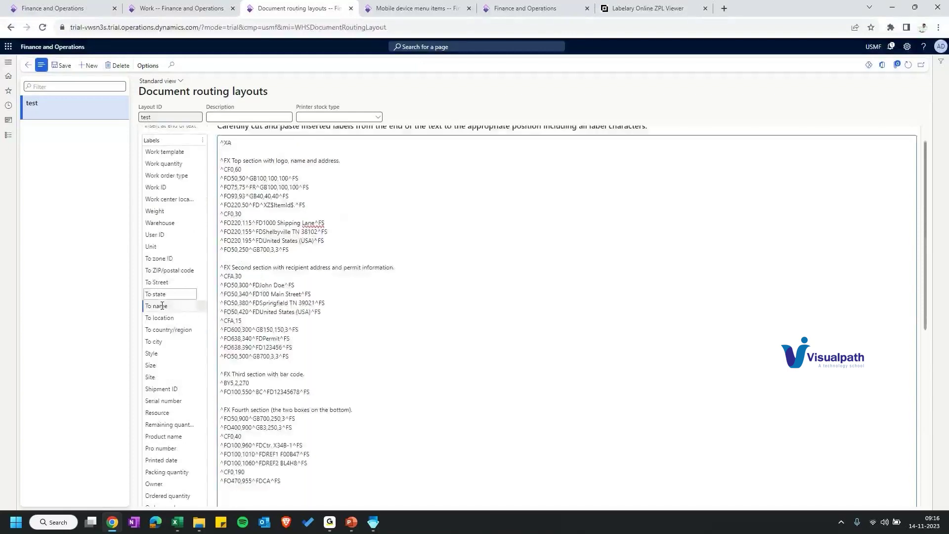
click(162, 305)
scroll(162, 306, up, 1)
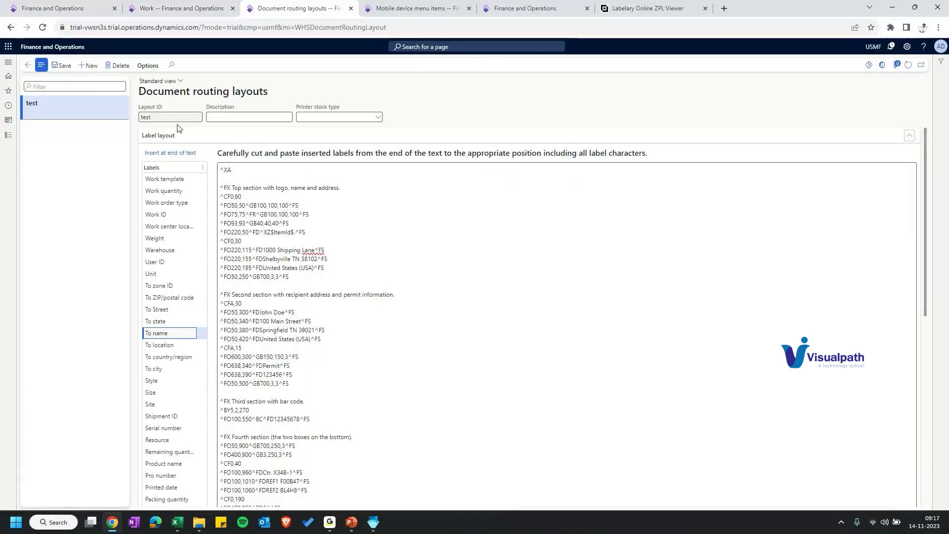
Step: Add a Purchase orders printer line, confirm layout 'test' is offered, then discard the line
click(8, 62)
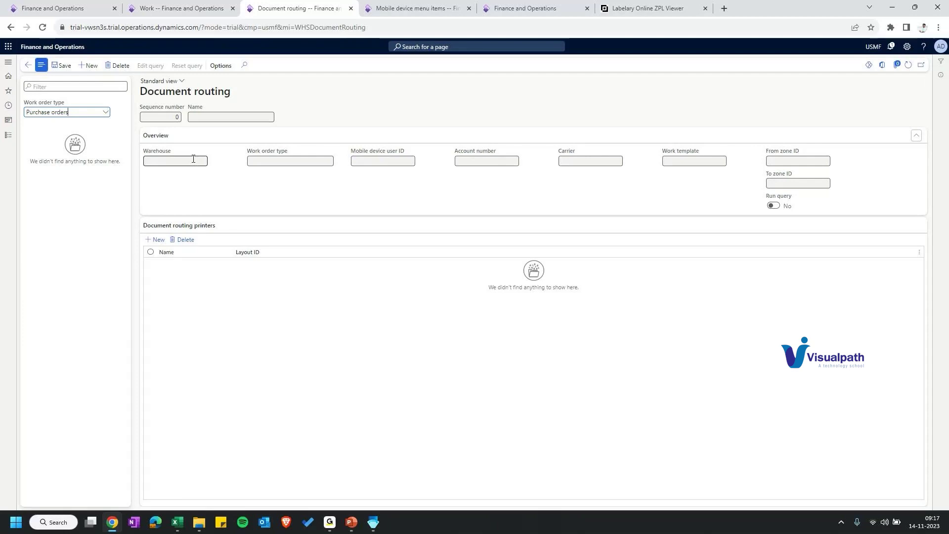
click(386, 159)
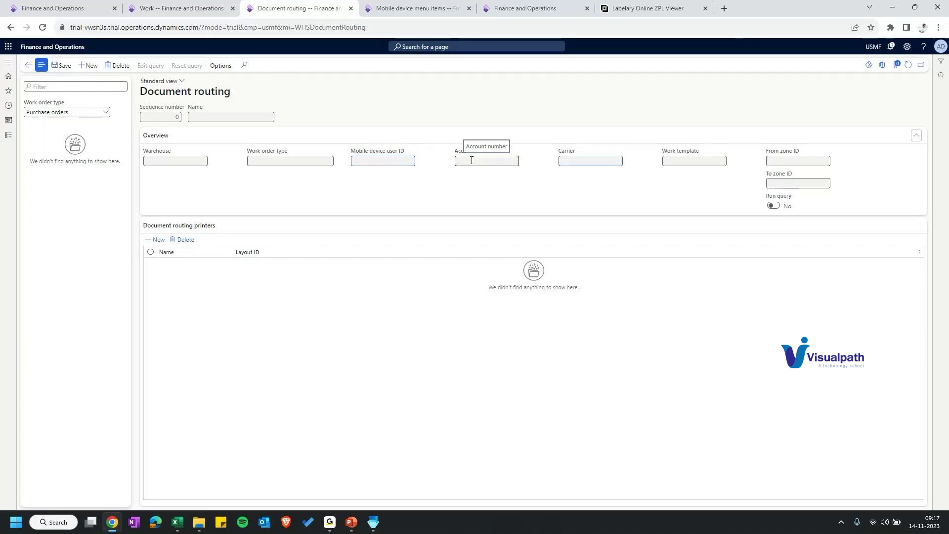
click(163, 245)
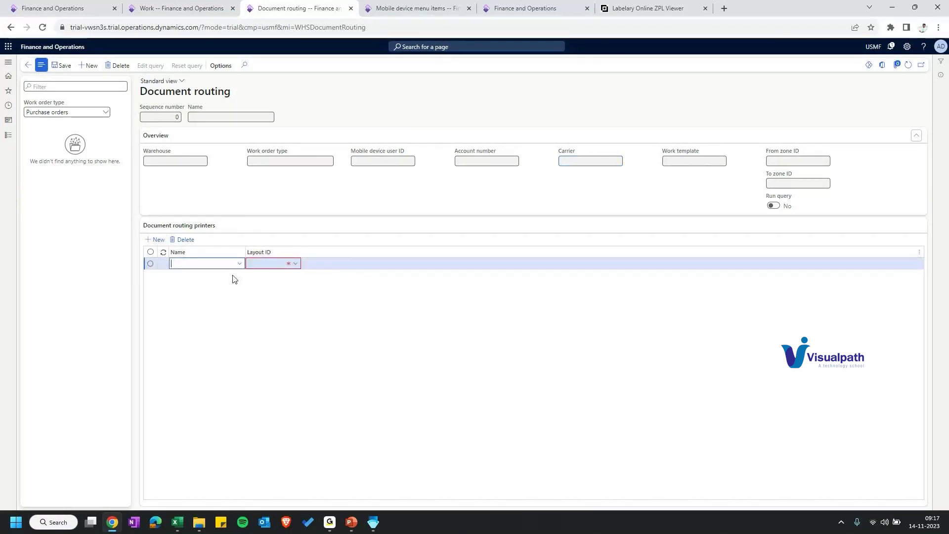
click(240, 264)
right_click(241, 264)
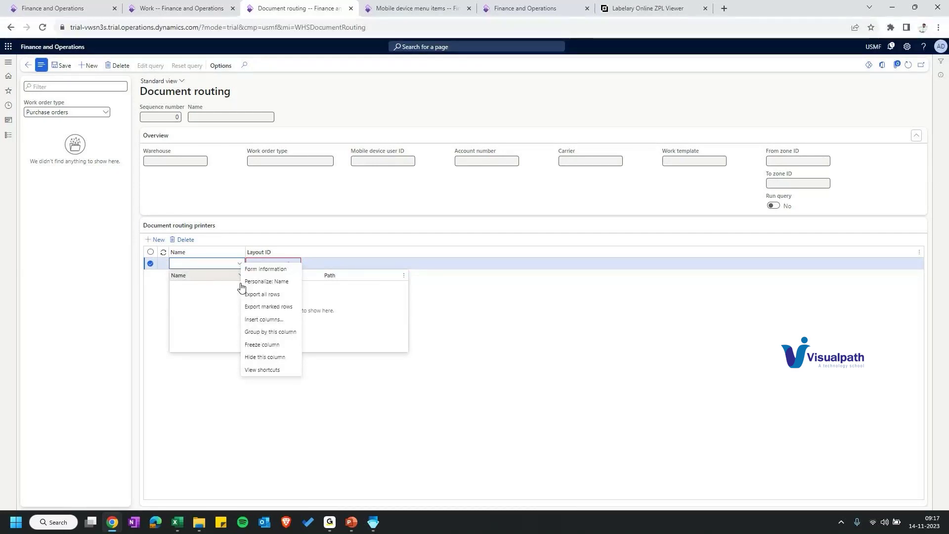
click(296, 264)
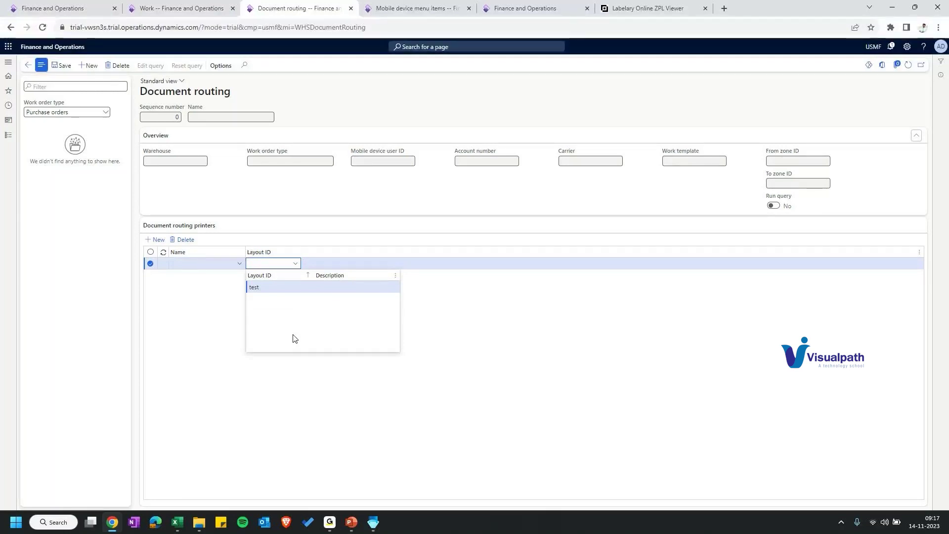
click(143, 79)
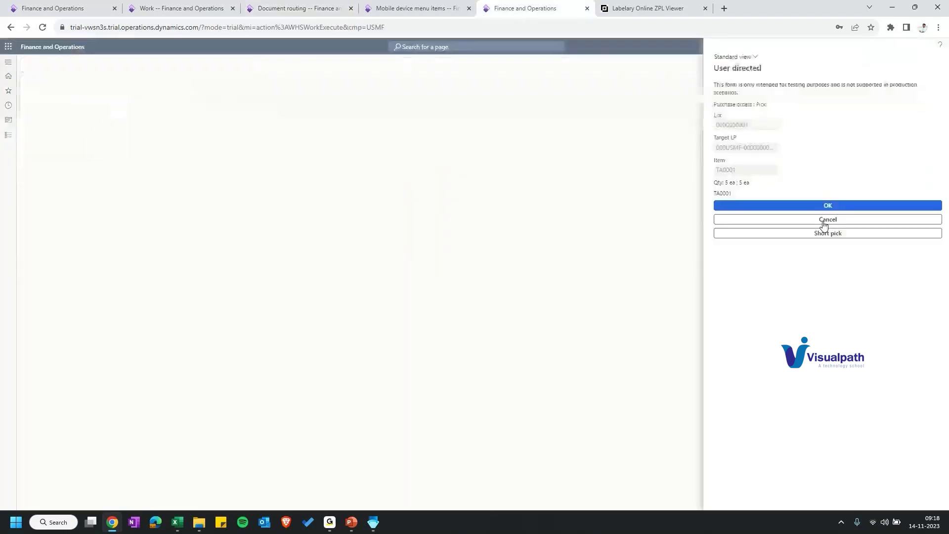
Step: Return to the mobile open work list, then bring up the open purchase work list
click(824, 221)
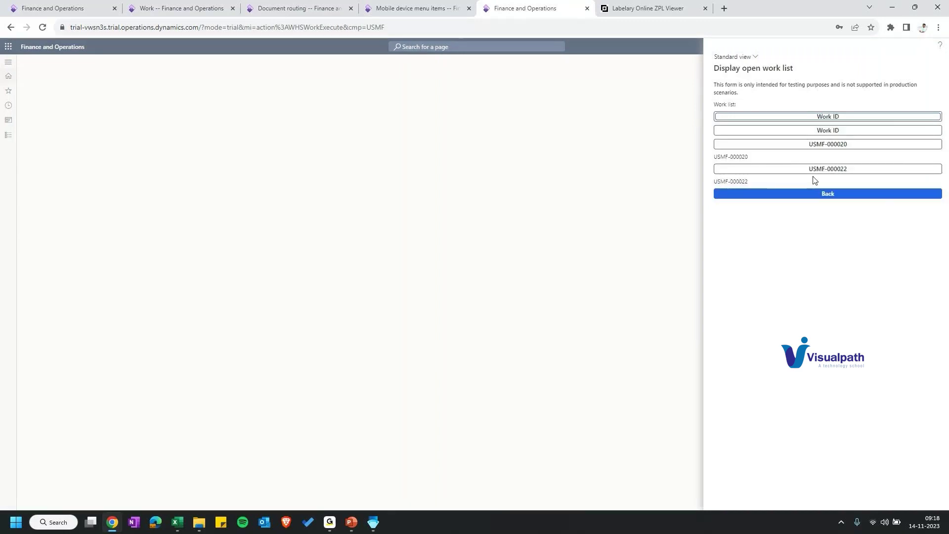
click(180, 9)
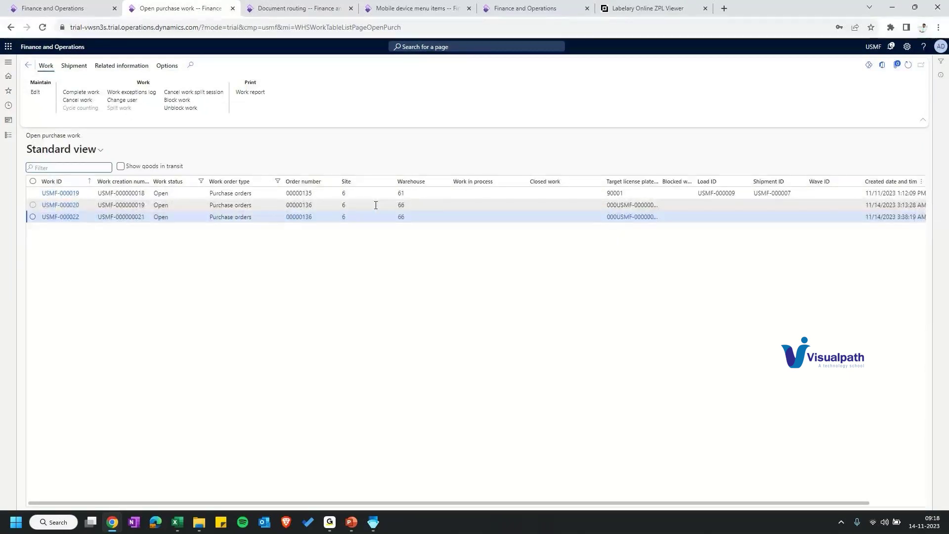
Step: Change the user on work USMF-000020 and USMF-000022, assigning user 66 to USMF-000022
click(376, 205)
click(122, 100)
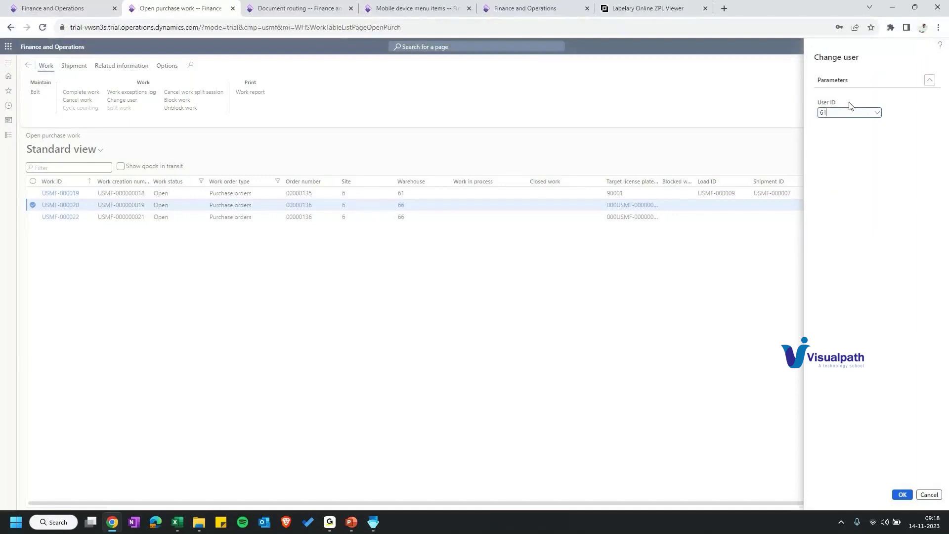
key(Return)
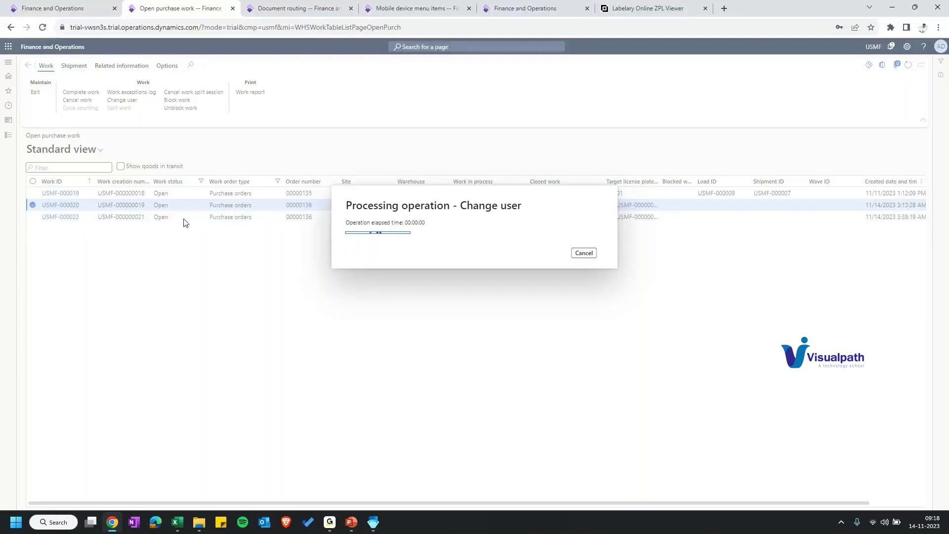
click(183, 227)
click(122, 112)
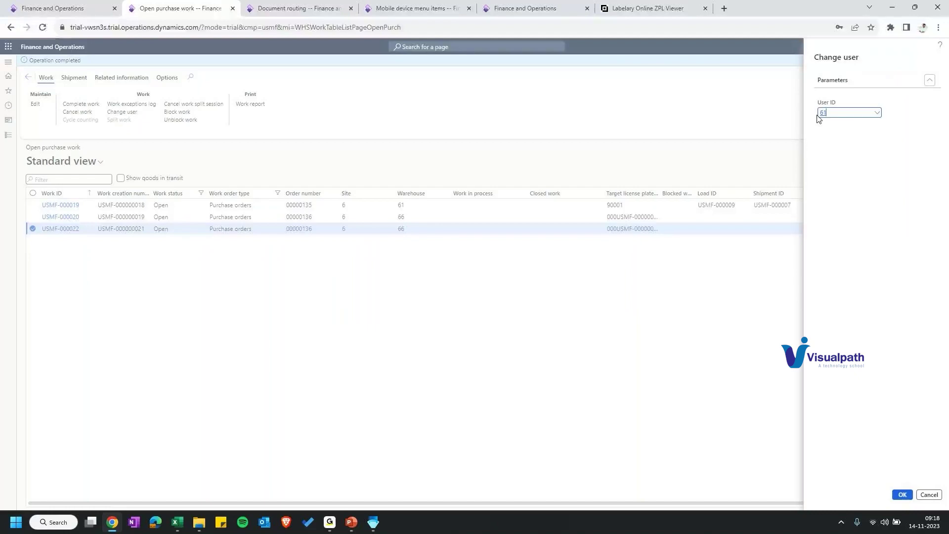
text(66)
click(905, 495)
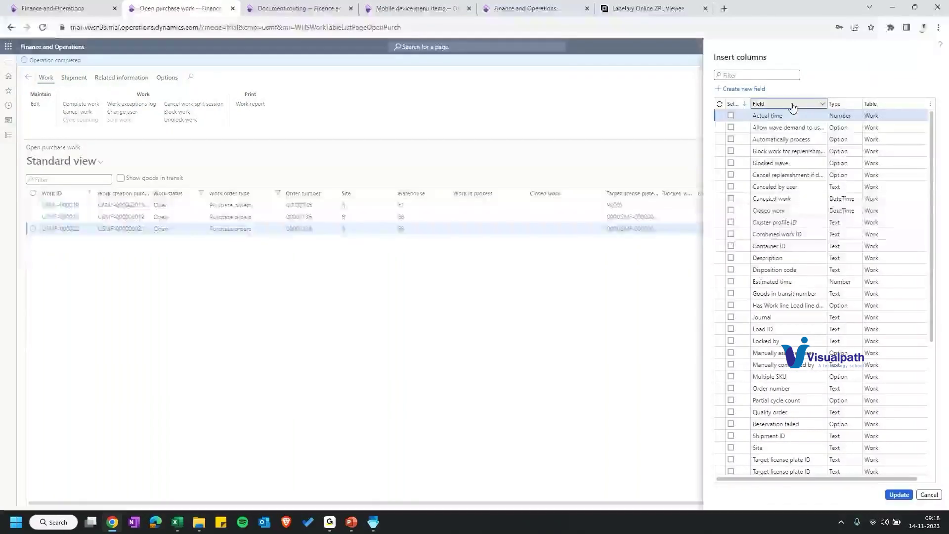
Step: Filter the available fields with 'contains change' and tick Locked by to add it
click(792, 107)
text(wo)
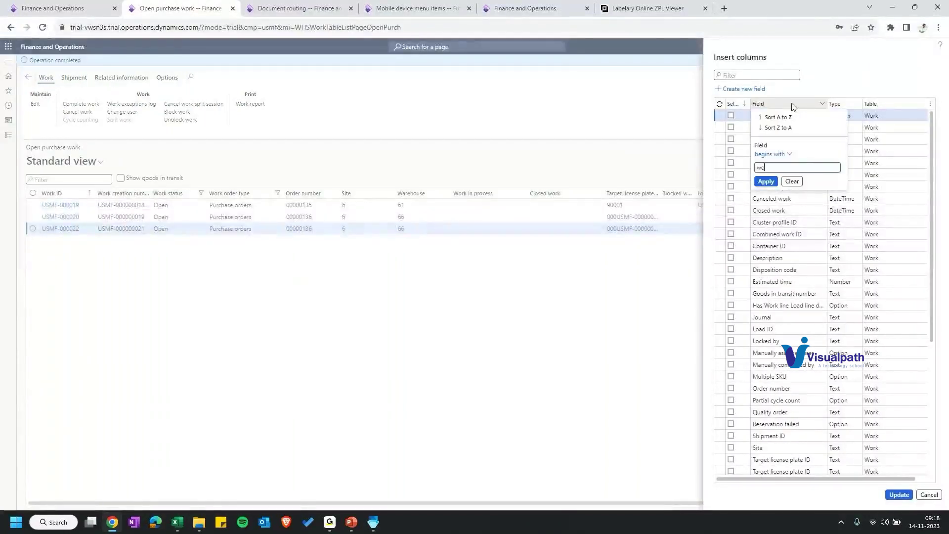
key(Return)
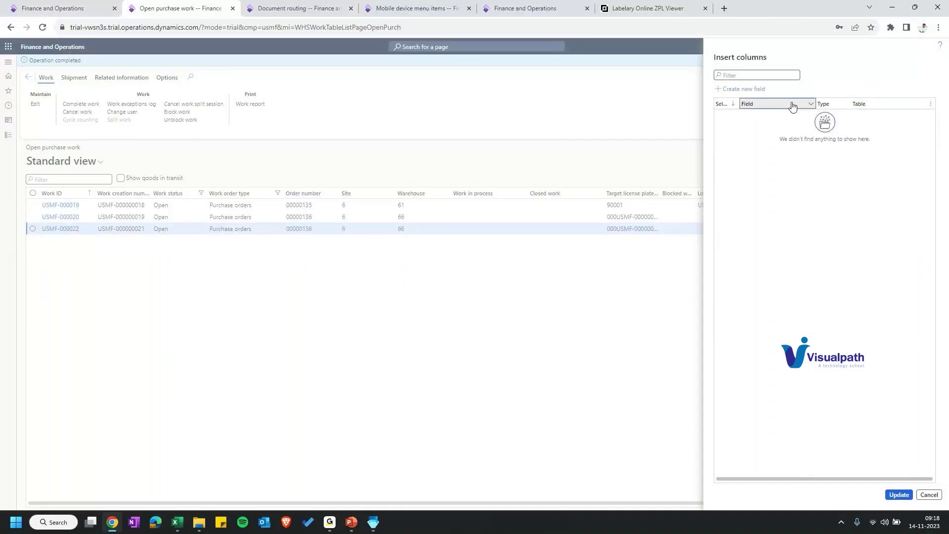
click(793, 107)
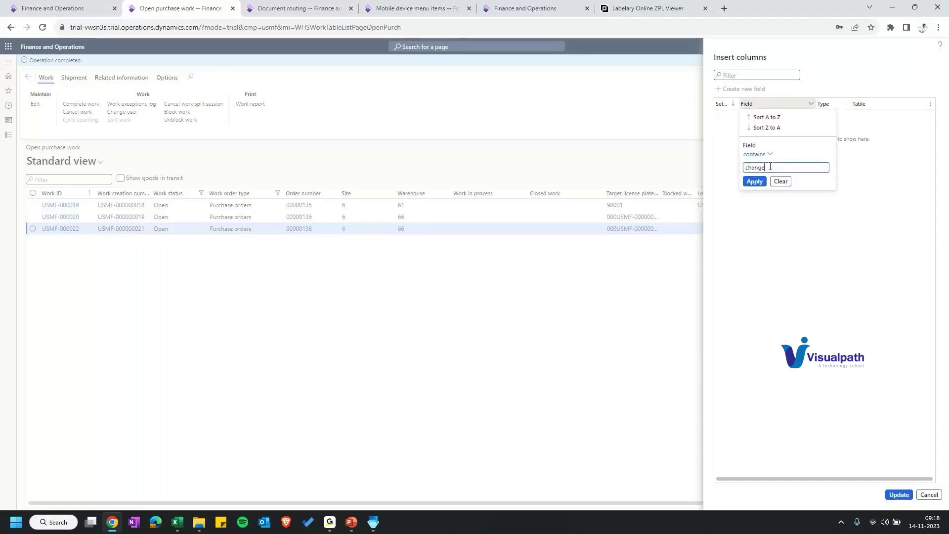
key(Return)
click(732, 128)
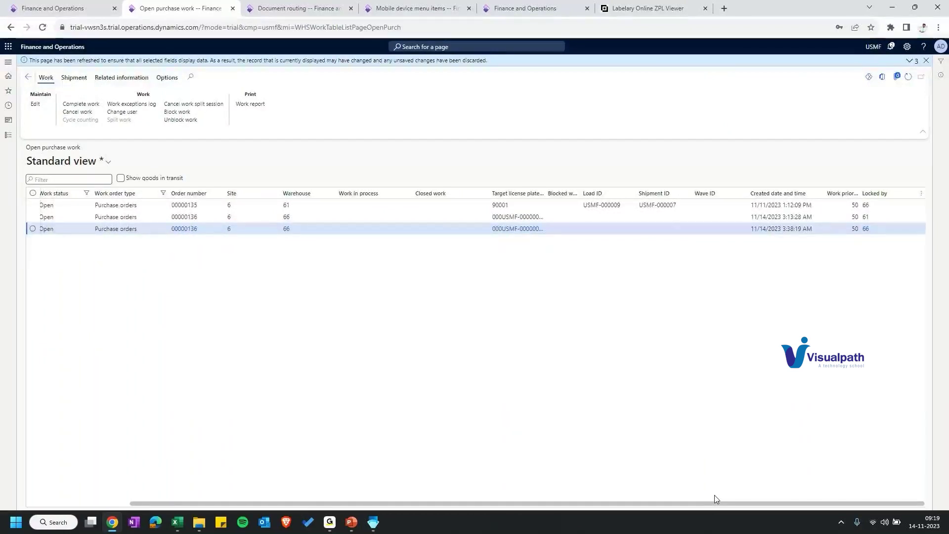
Step: Check the Locked by user, confirm the new user for USMF-000020, and return to the mobile T-Inbound menu
click(870, 218)
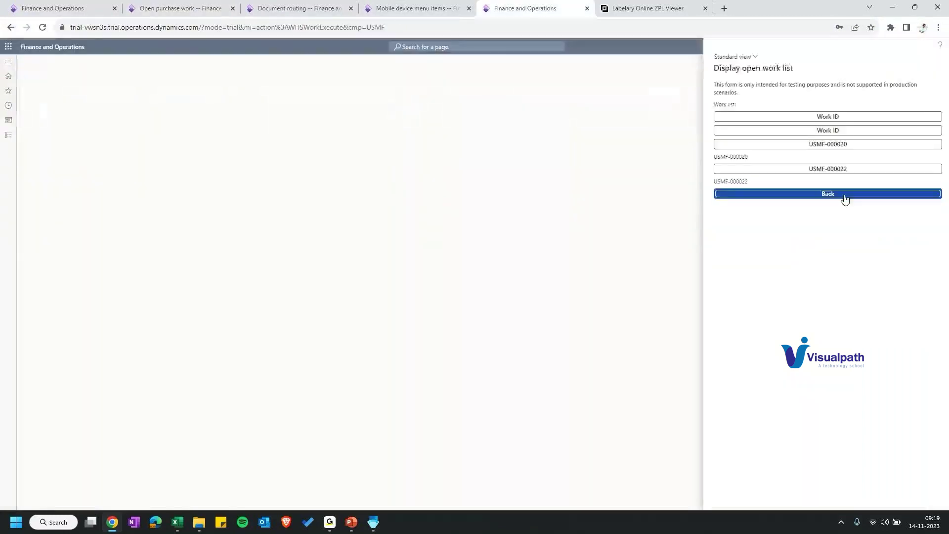
click(845, 199)
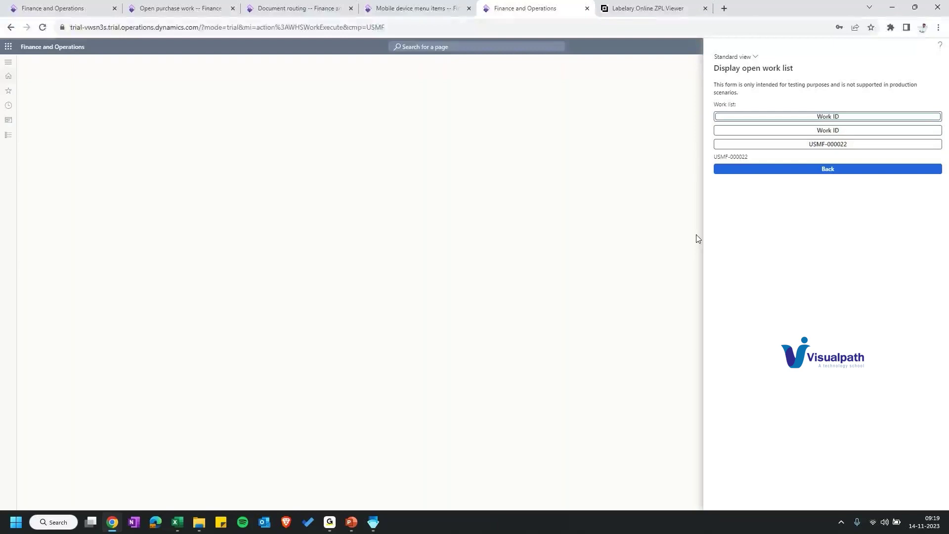
click(176, 8)
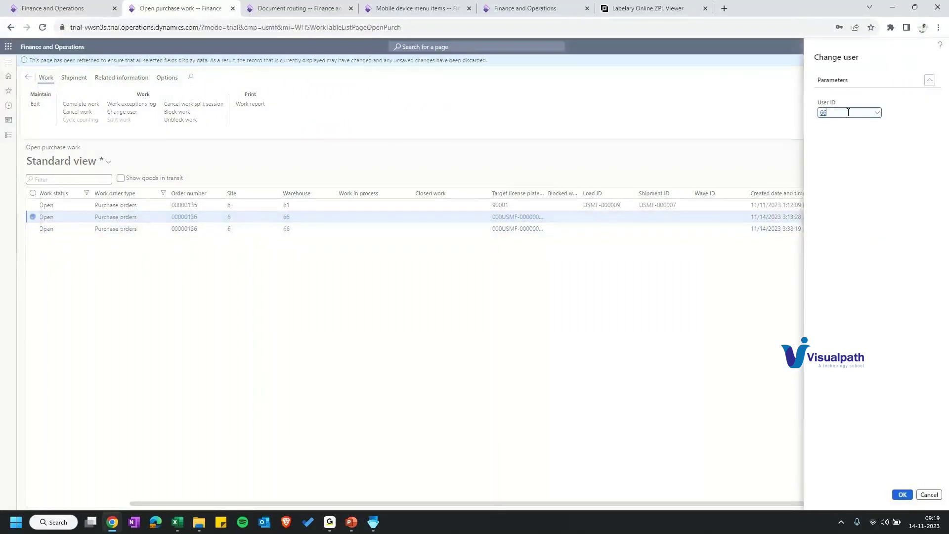
key(Return)
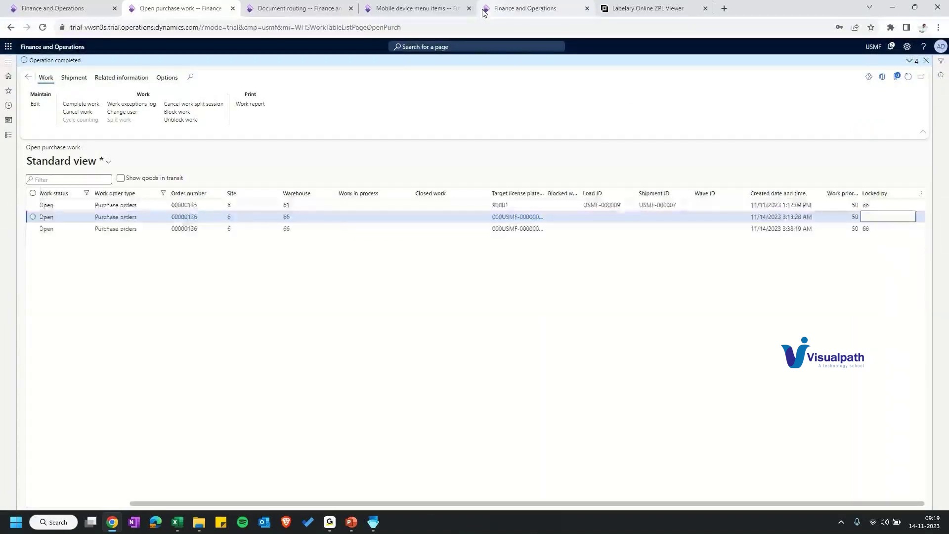
click(524, 9)
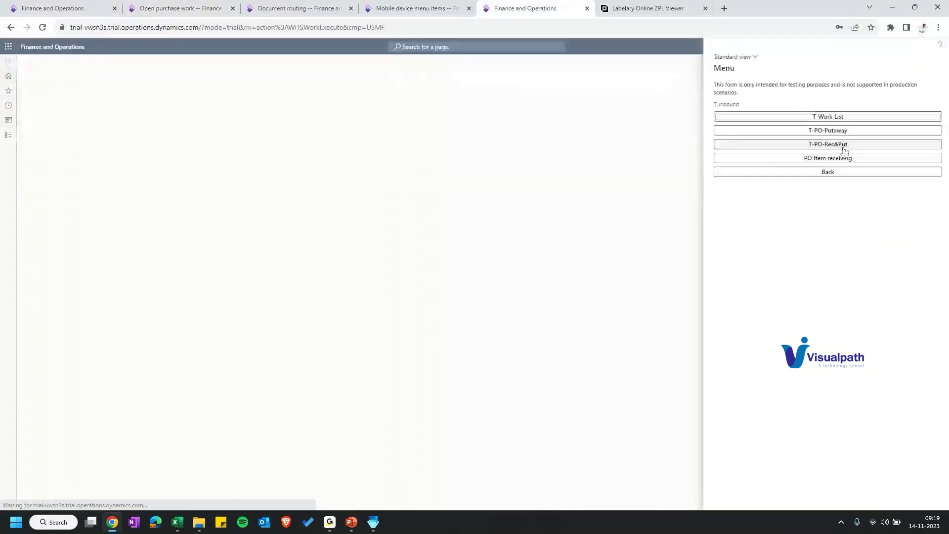